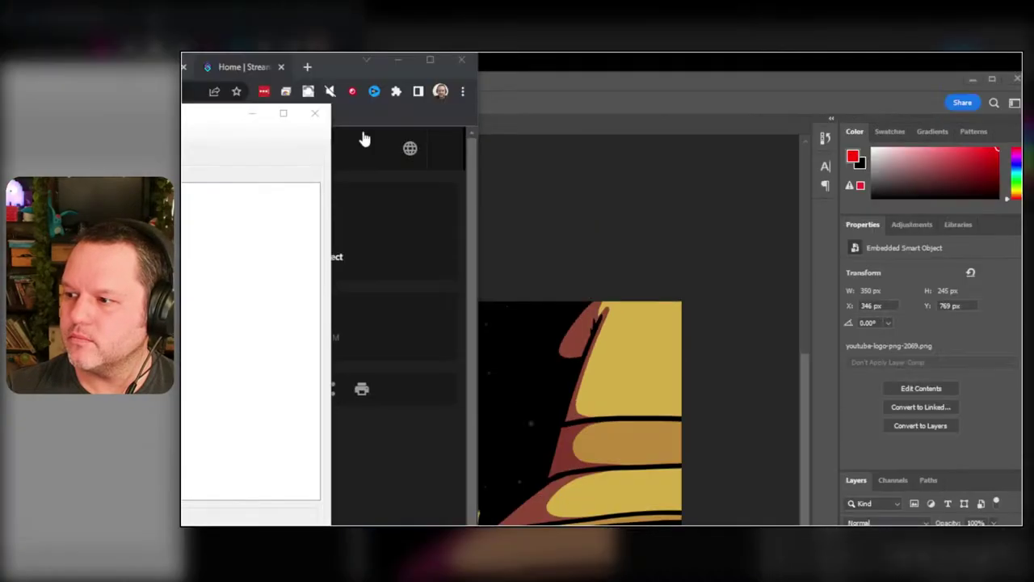
# - Open the playerQueue README.md change log, and view the sub-actions of the Player Queue (YT Version) action in Streamer.bot
pyautogui.click(243, 242)
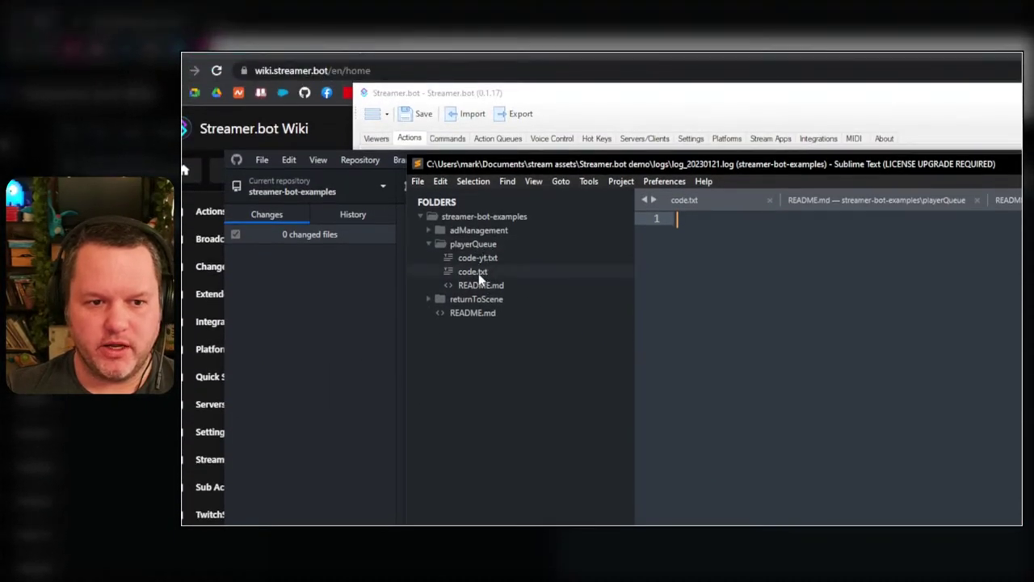
pyautogui.click(480, 285)
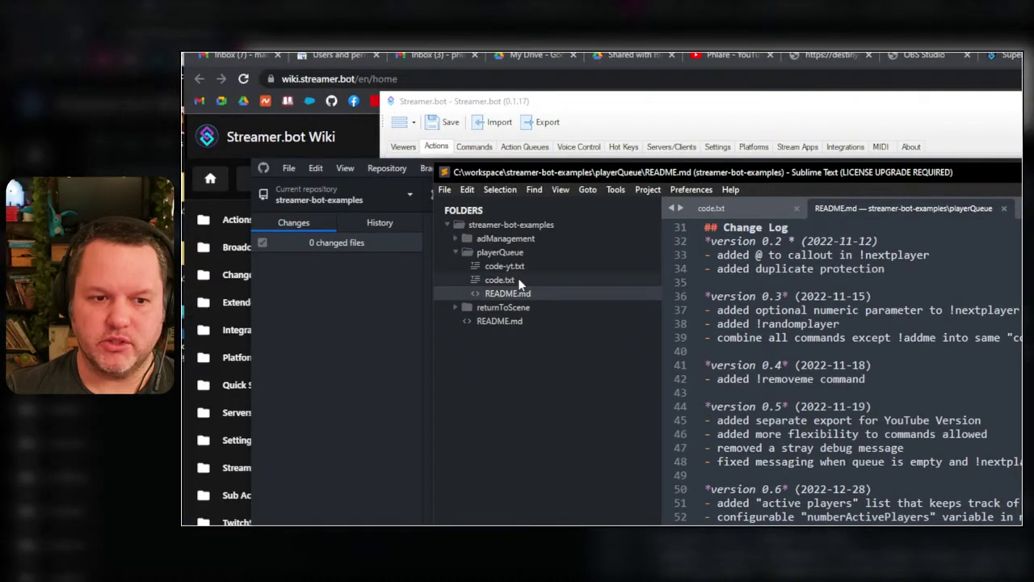
pyautogui.click(686, 120)
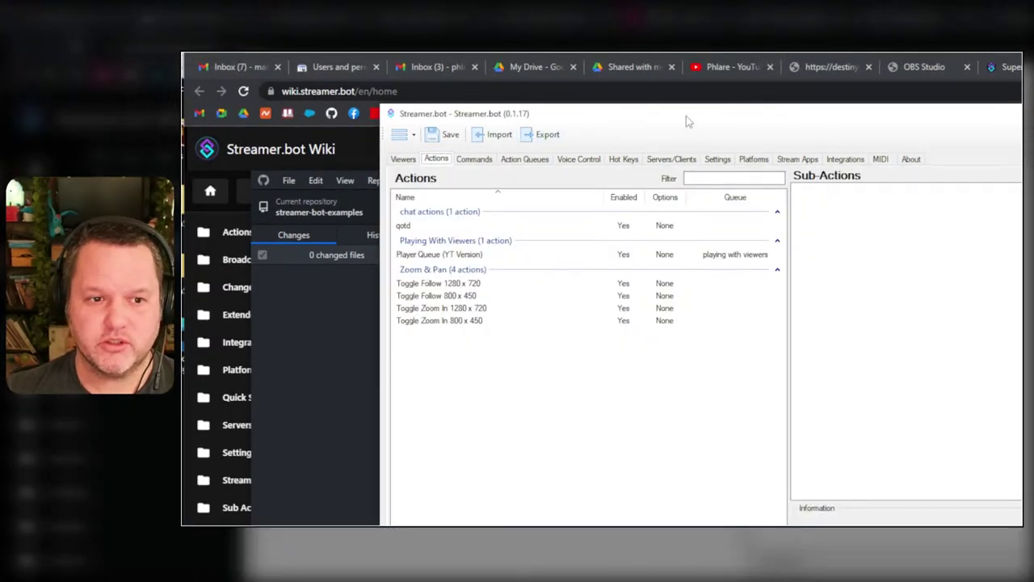
pyautogui.click(642, 254)
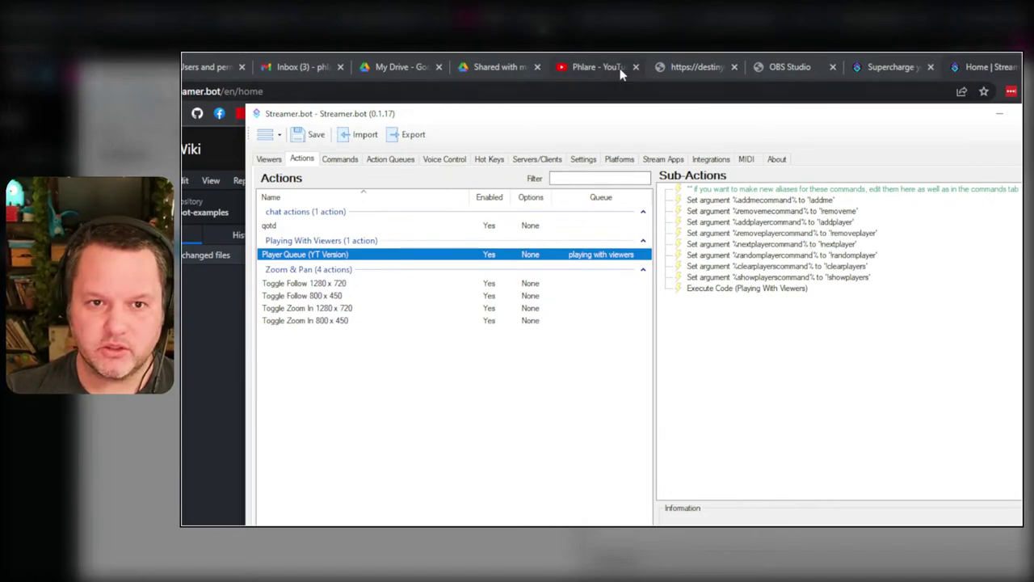
# - Switch to the YouTube channel's home page, open the live stream about updating Player Queue, and bring up its share link
pyautogui.click(598, 67)
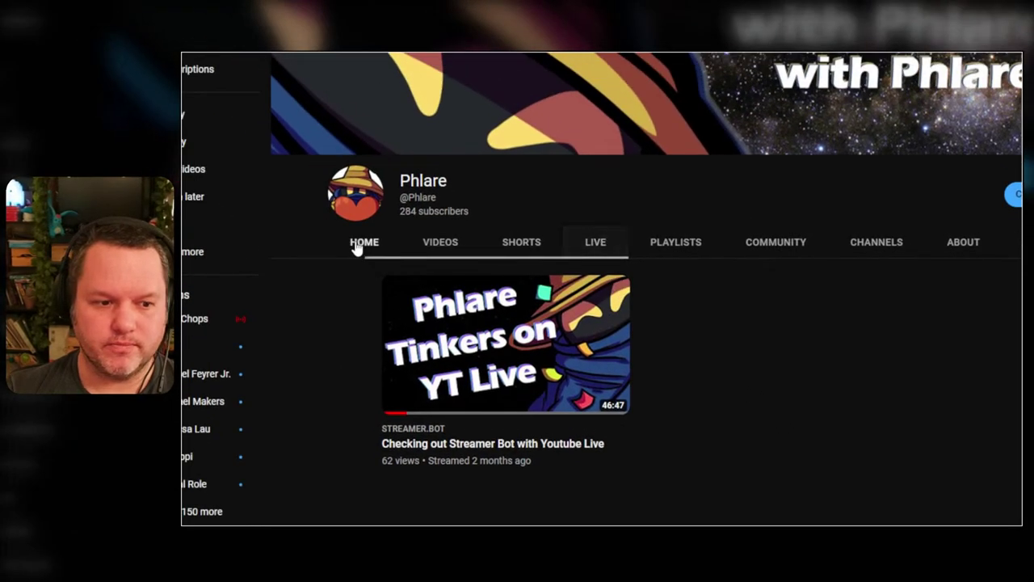
pyautogui.click(356, 248)
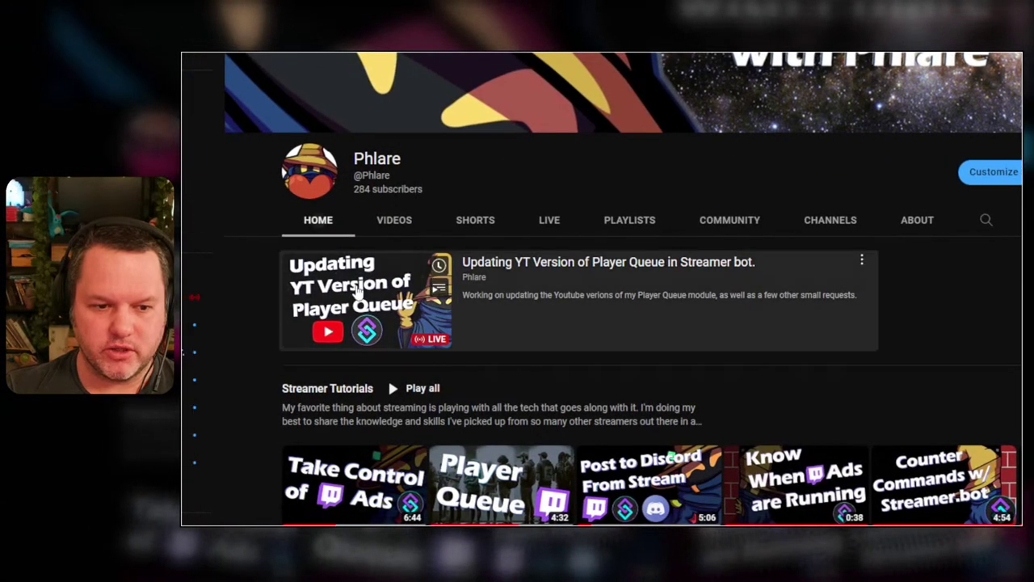
pyautogui.click(437, 296)
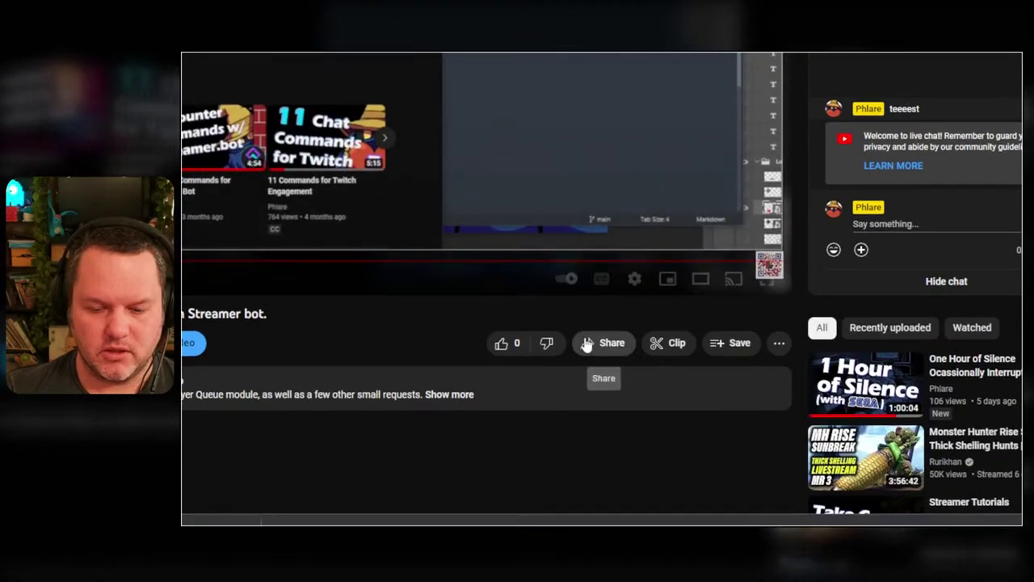
pyautogui.click(586, 344)
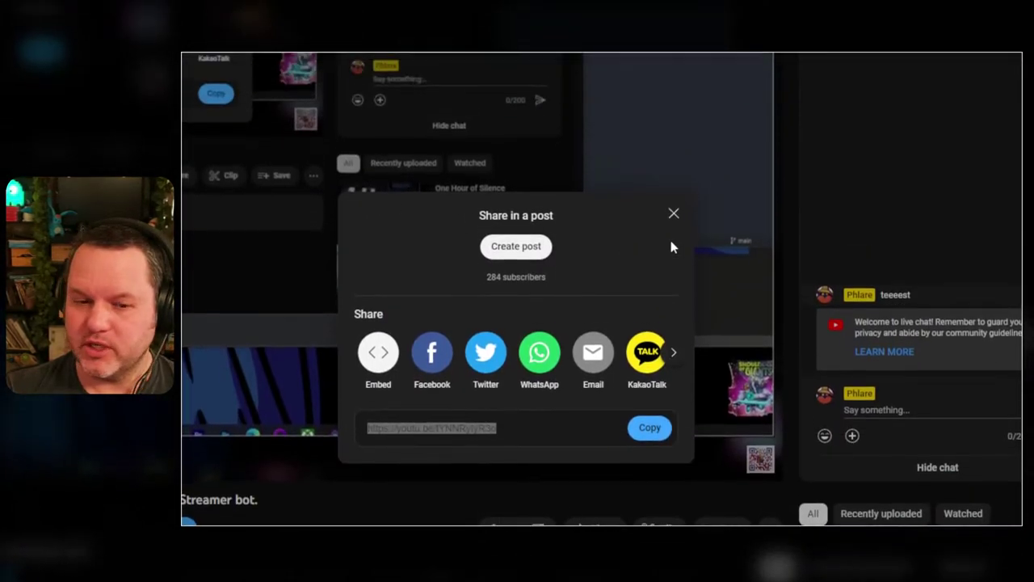
pyautogui.click(674, 241)
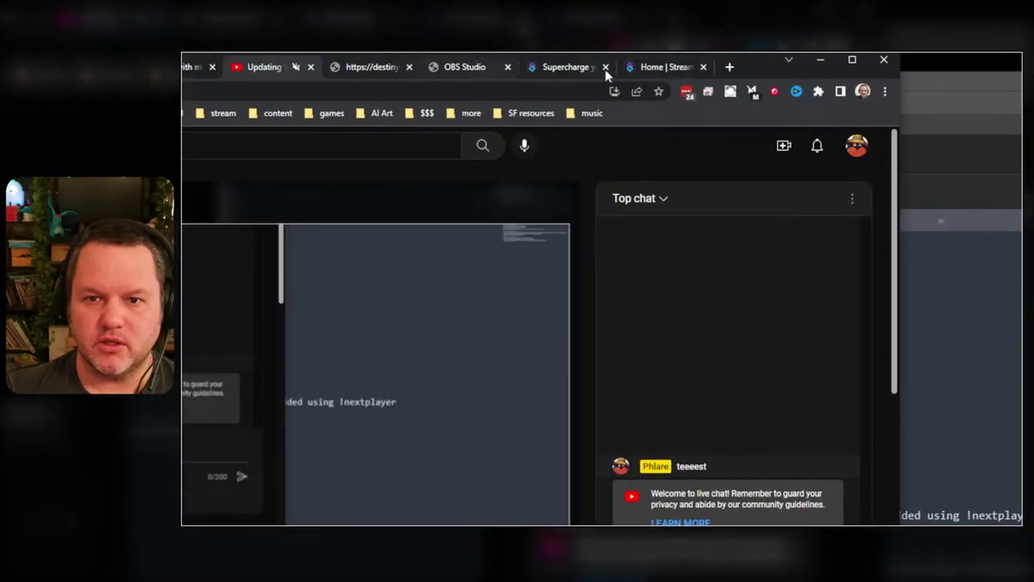
# - Open the Changelogs page of the Streamer.bot wiki and review the v0.1.17 fixes, updates and new features
pyautogui.click(652, 67)
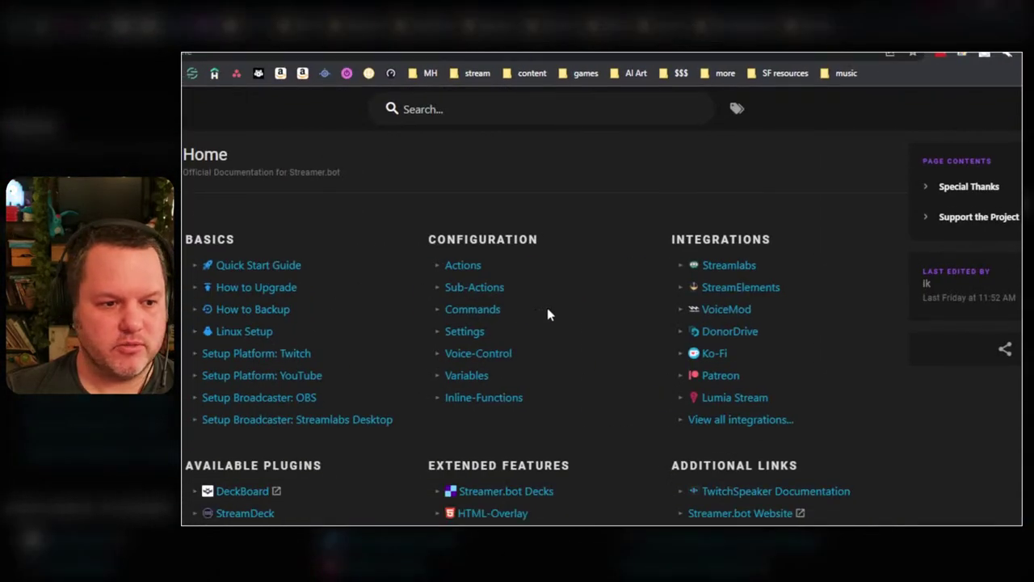
pyautogui.click(234, 278)
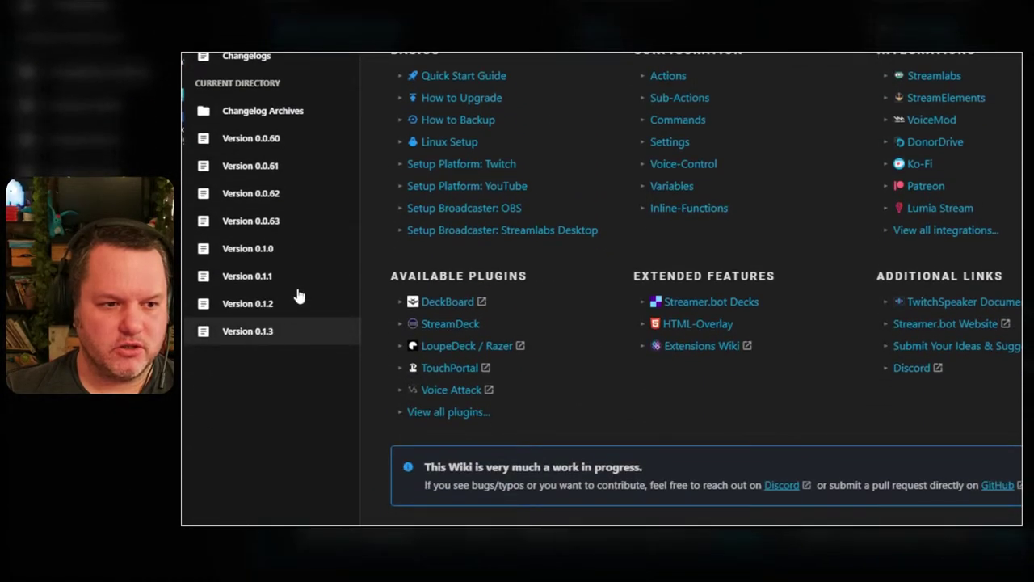
pyautogui.click(254, 248)
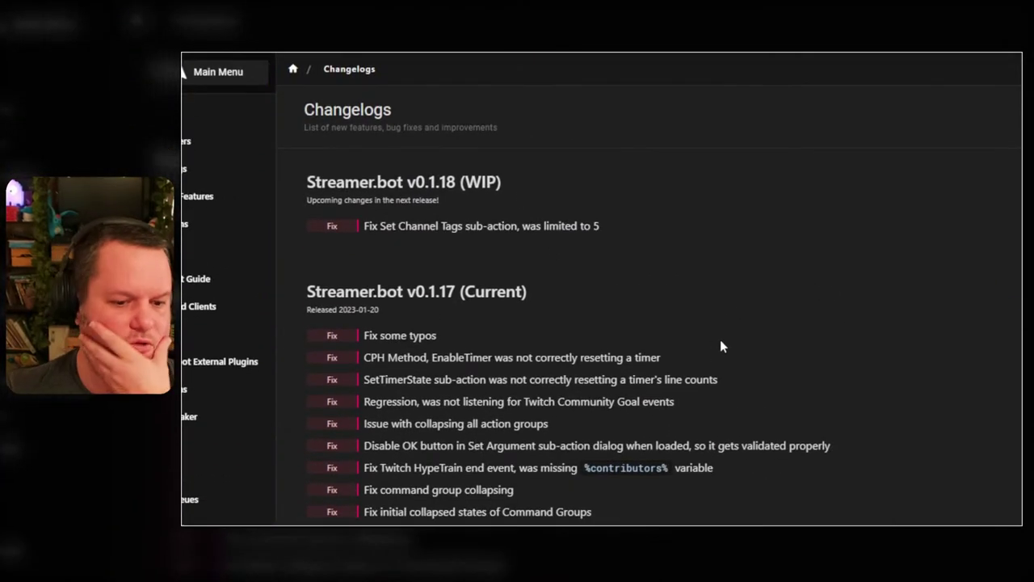
pyautogui.scroll(-5, 723, 346)
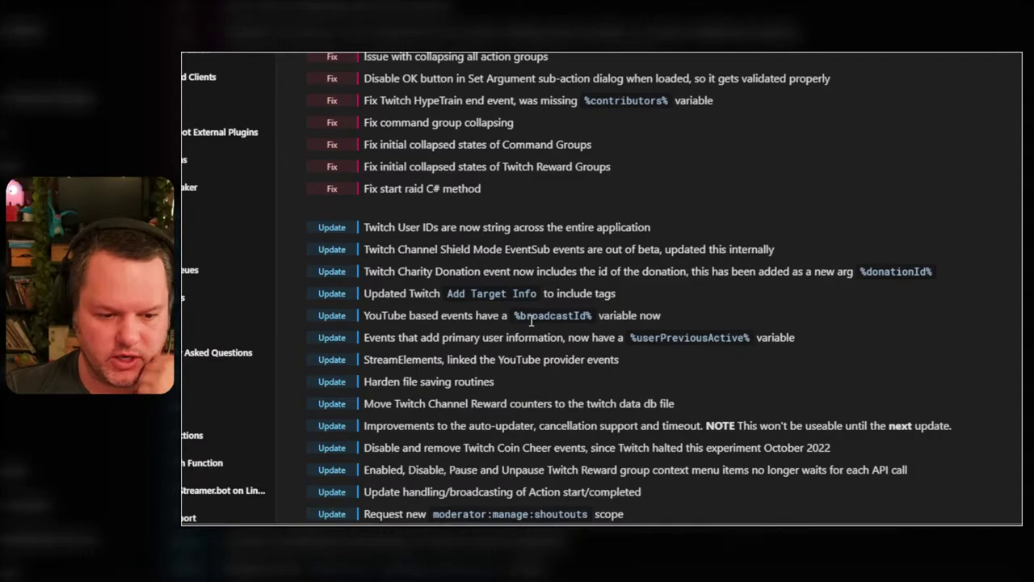
pyautogui.scroll(-3, 534, 319)
pyautogui.scroll(-2, 568, 287)
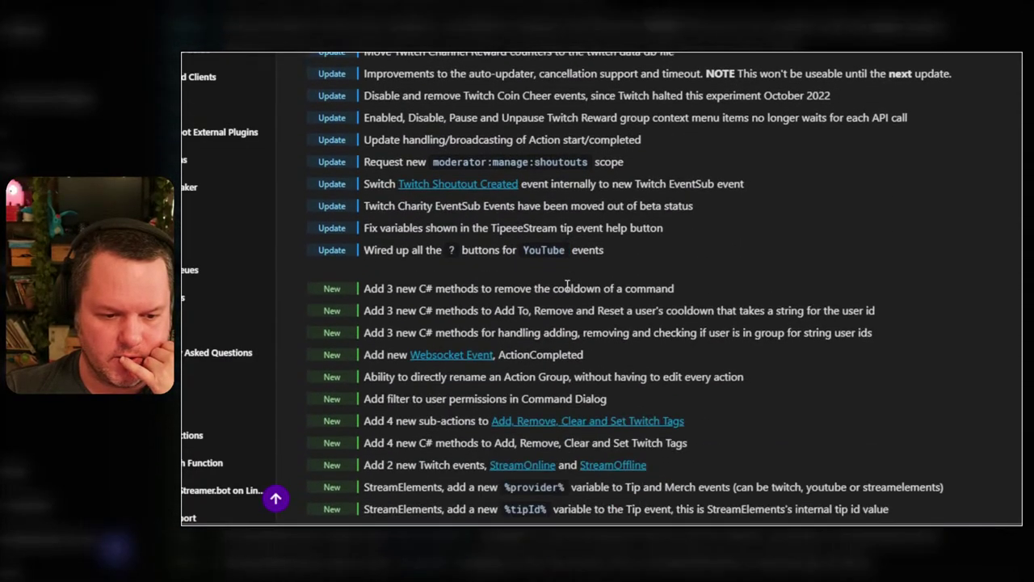
pyautogui.scroll(-5, 568, 283)
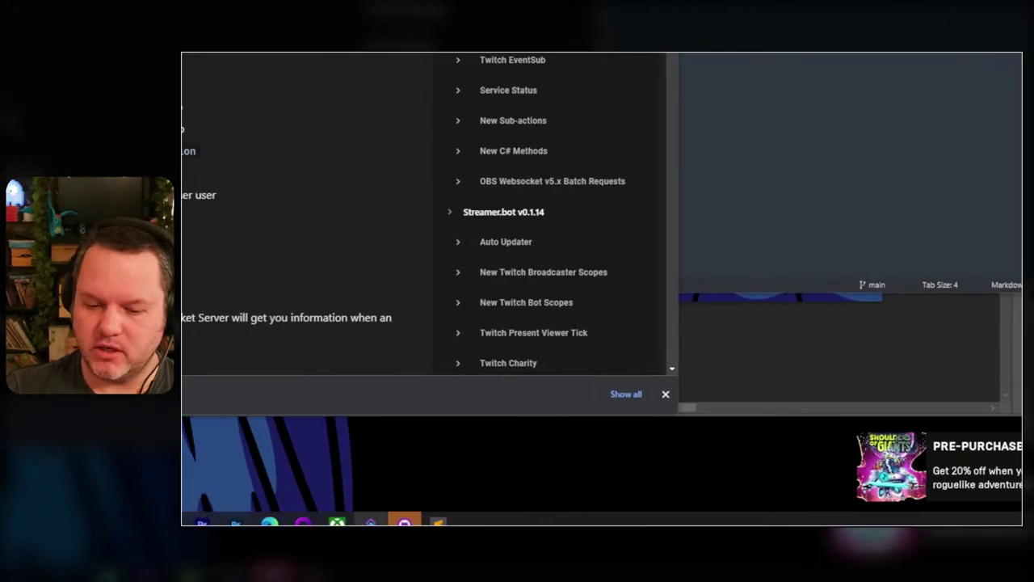
# - Switch to Streamer.bot and sign in the YouTube broadcaster account with Google, leaving Auto Connect off
pyautogui.moveTo(370, 522)
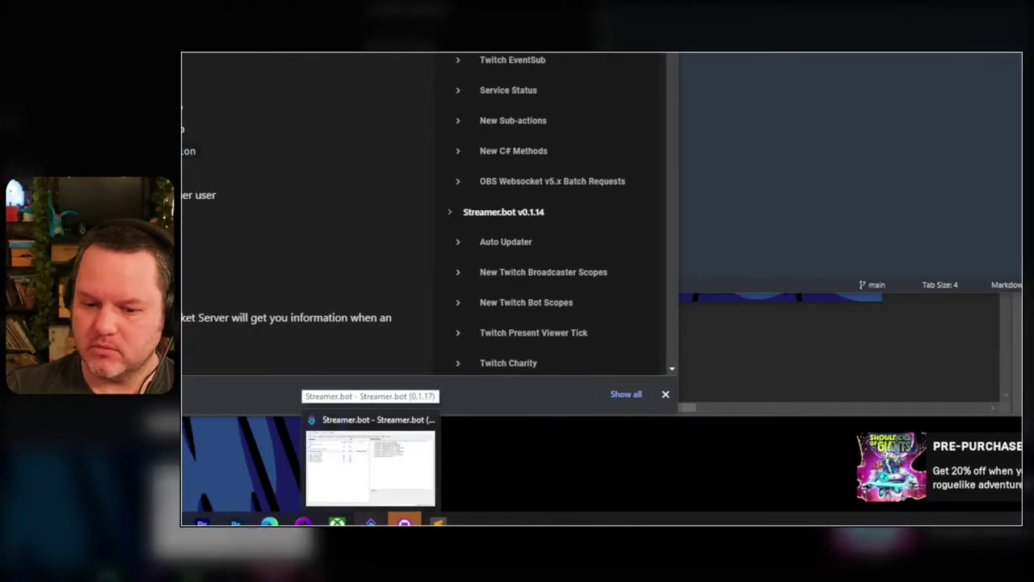
pyautogui.click(370, 464)
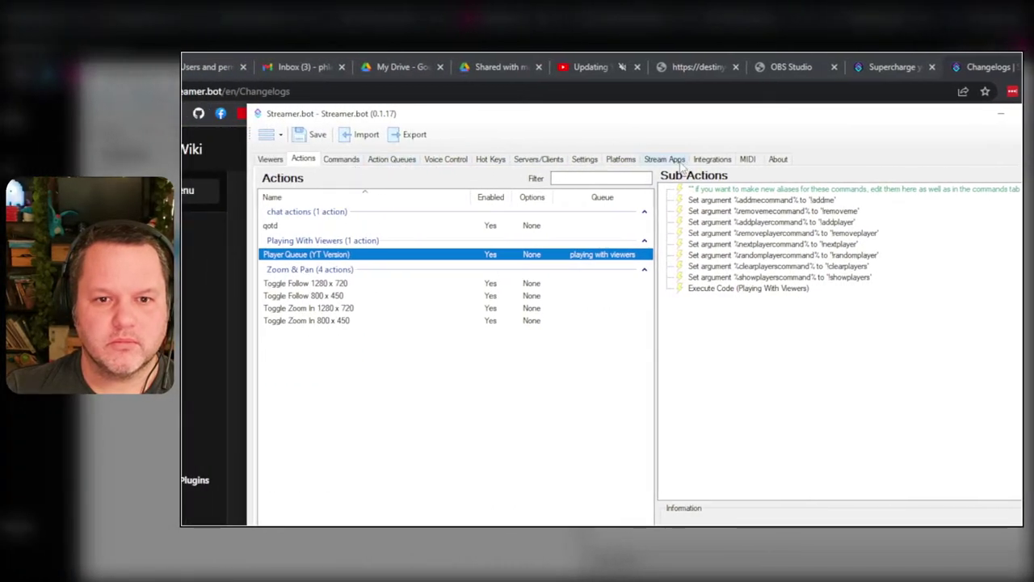
pyautogui.click(677, 161)
pyautogui.click(644, 162)
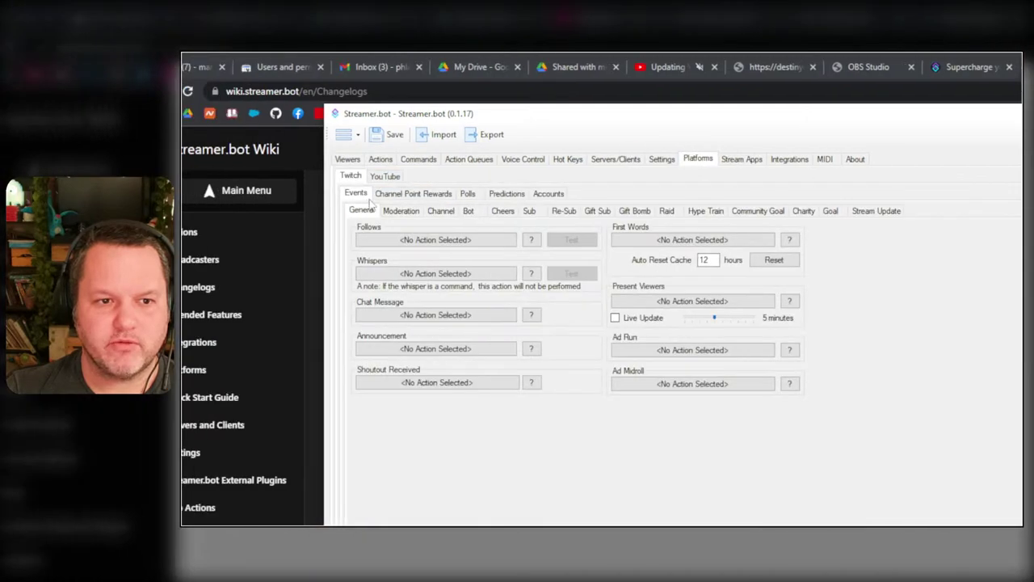
pyautogui.click(380, 177)
pyautogui.click(603, 194)
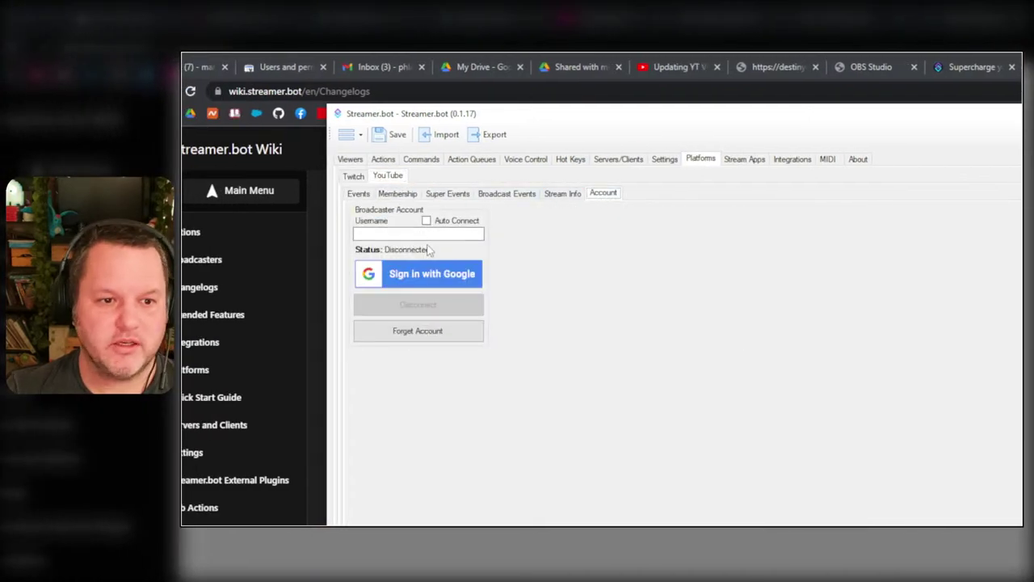
pyautogui.click(430, 273)
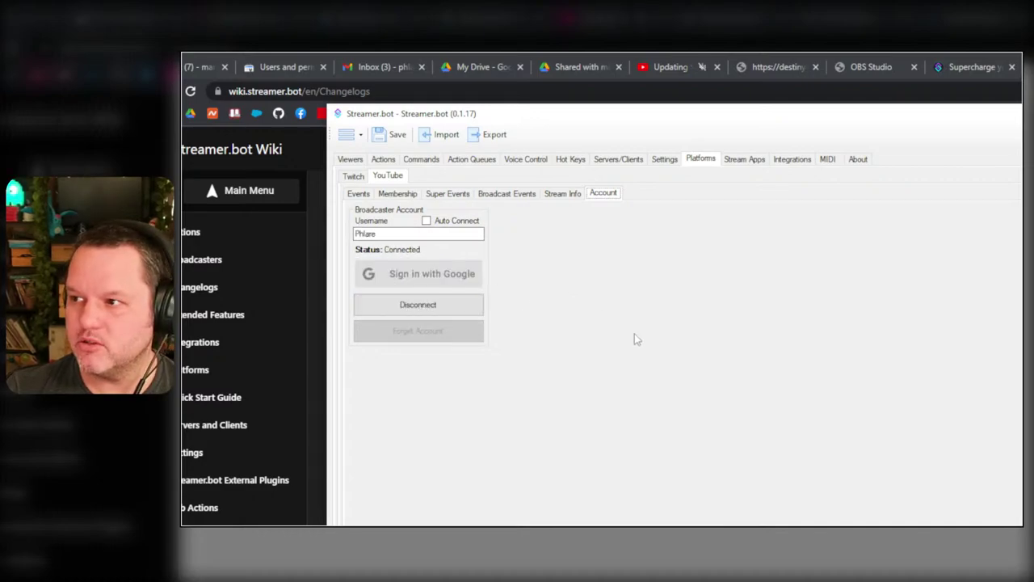
pyautogui.click(426, 221)
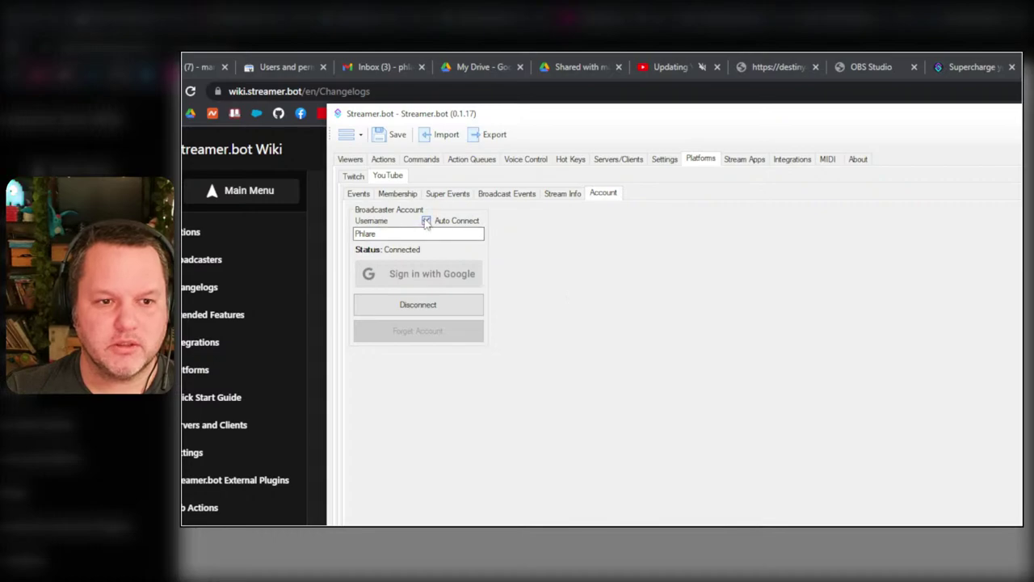
pyautogui.click(426, 221)
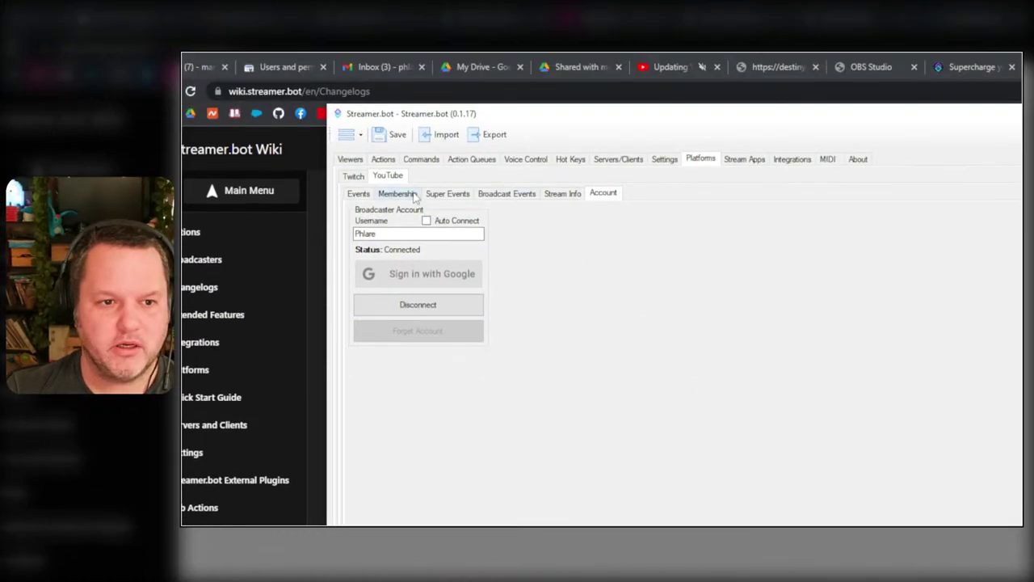
# - Open the Execute Code (Playing With Viewers) sub-action of the Player Queue (YT Version) action for editing
pyautogui.click(383, 78)
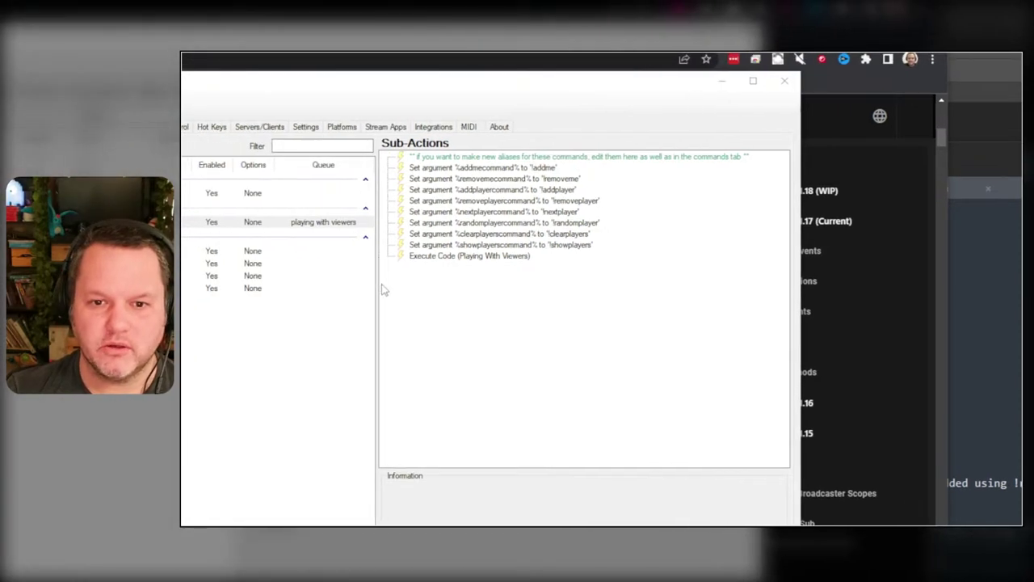
pyautogui.click(305, 248)
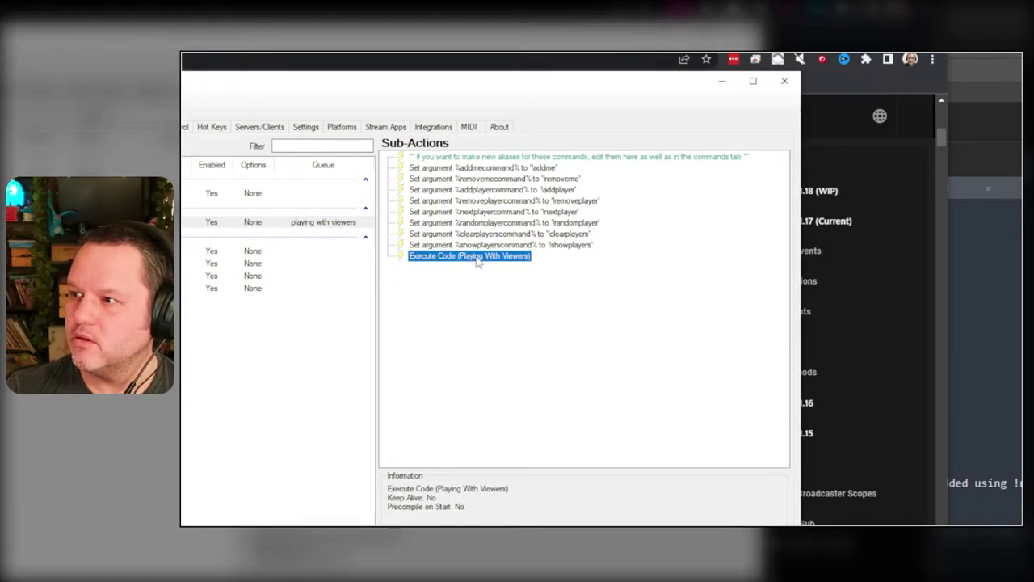
pyautogui.doubleClick(476, 256)
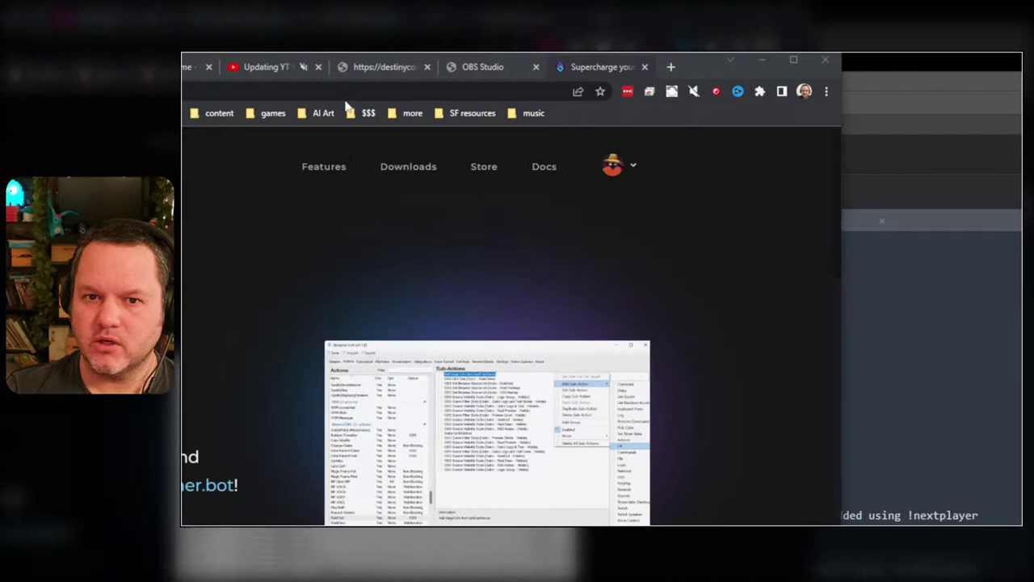
# - Minimize the main browser window to uncover the code editor, and switch to the separate wiki Changelogs window
pyautogui.click(356, 69)
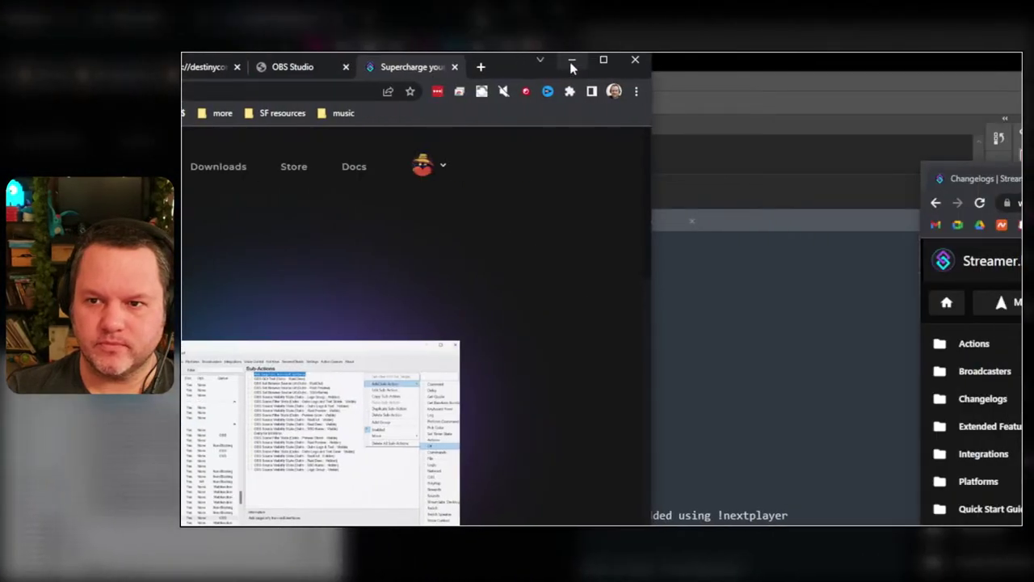
pyautogui.click(569, 61)
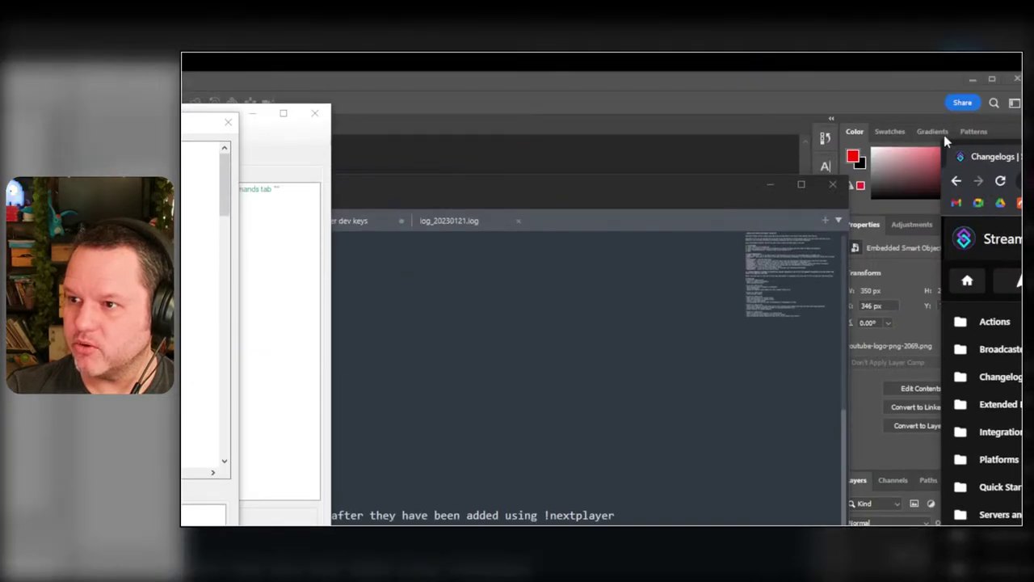
pyautogui.click(944, 133)
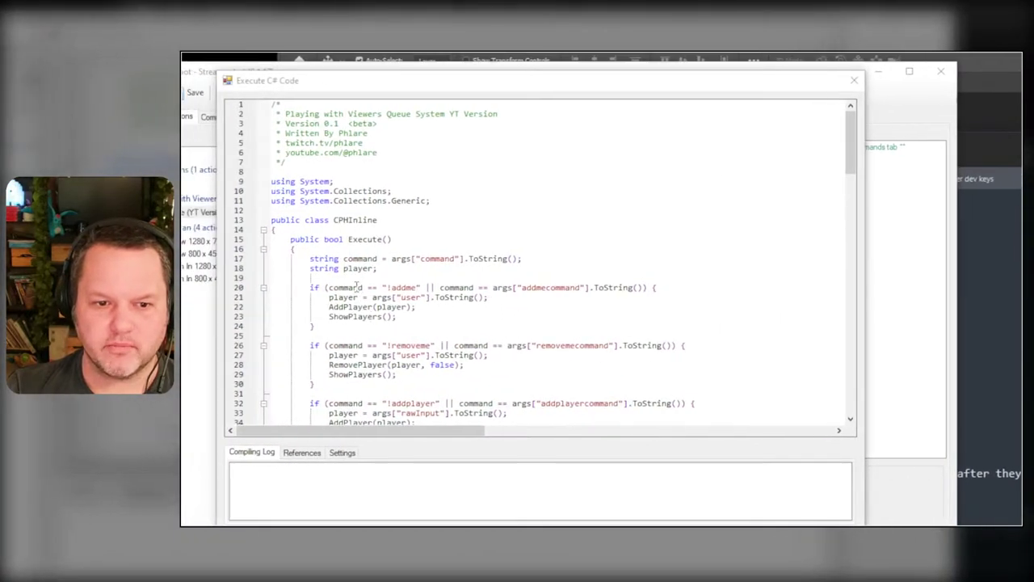
# - Insert an empty line below the rawInput assignment in the code's !addplayer block
pyautogui.scroll(-2, 356, 287)
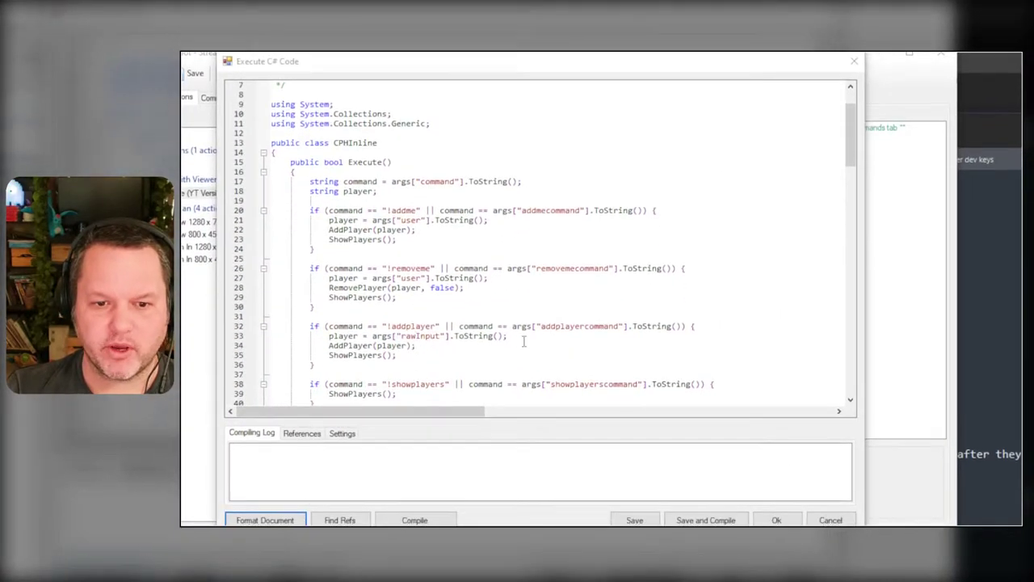
pyautogui.scroll(-1, 540, 295)
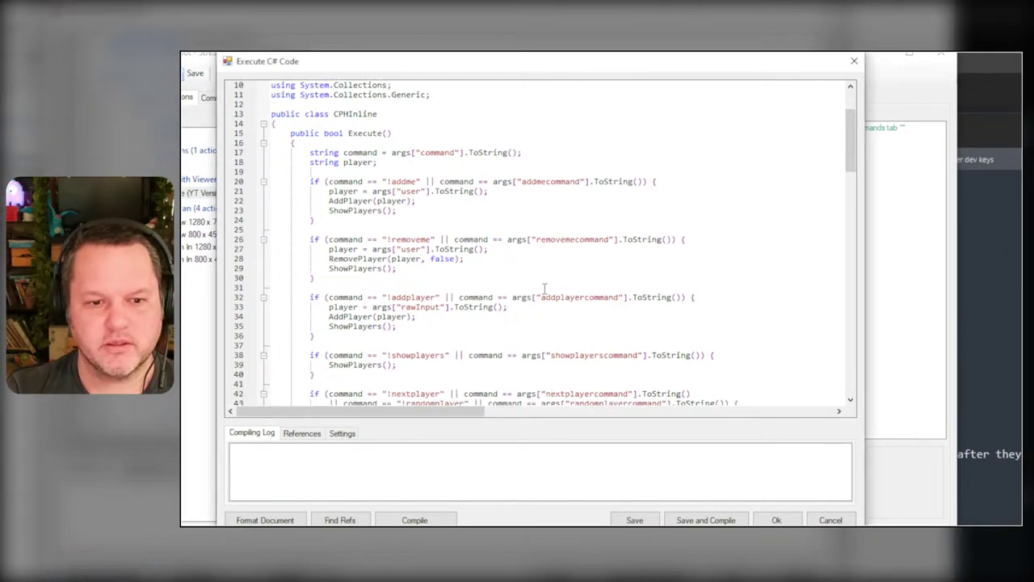
pyautogui.press('Return')
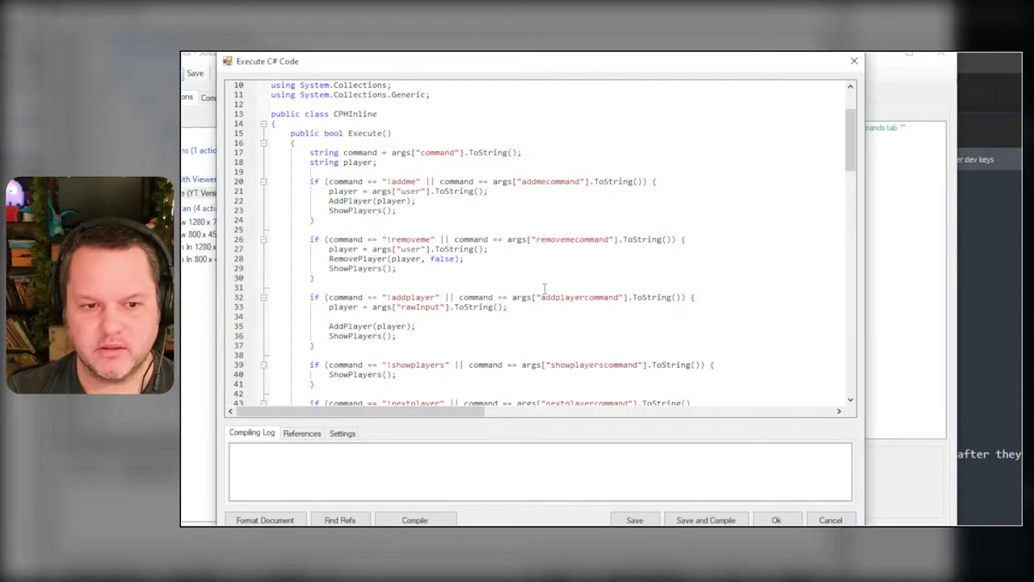
pyautogui.write('string ')
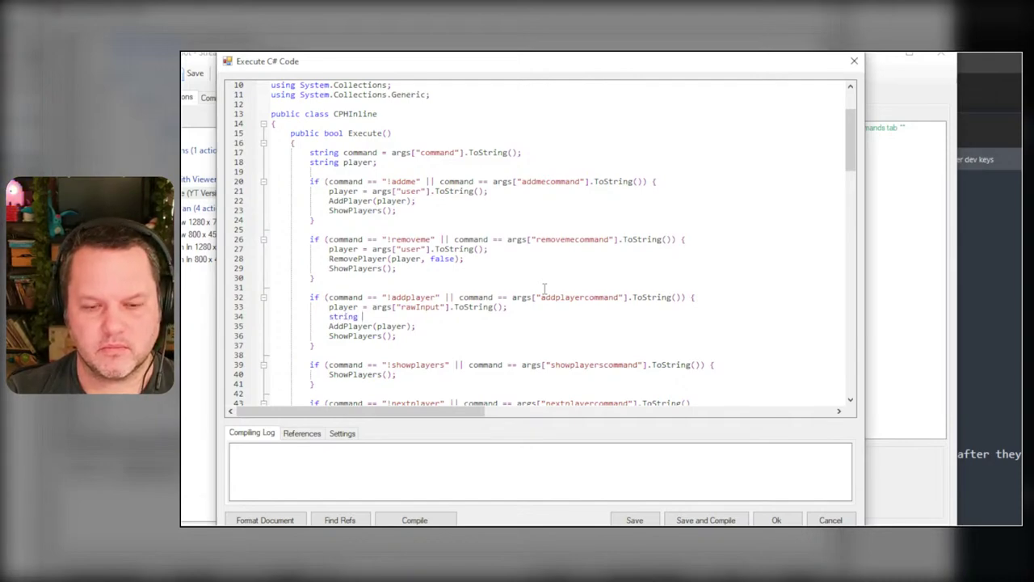
pyautogui.write('f')
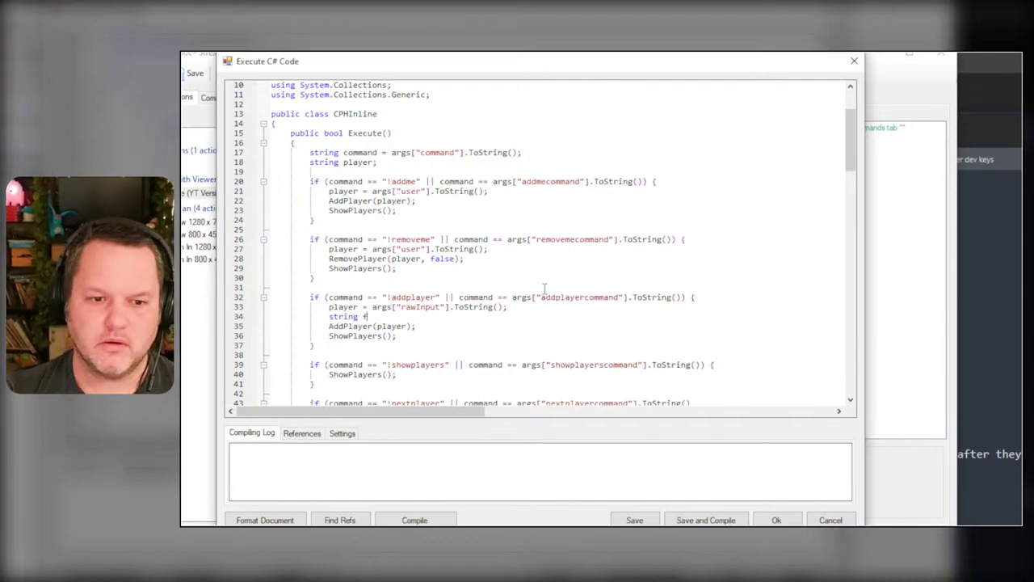
pyautogui.write('irst =')
pyautogui.hotkey('shift', 'Home')
pyautogui.press('BackSpace')
# - Add an if block testing player.Substring(0,1) below the rawInput assignment in the !addplayer code
pyautogui.write('if (')
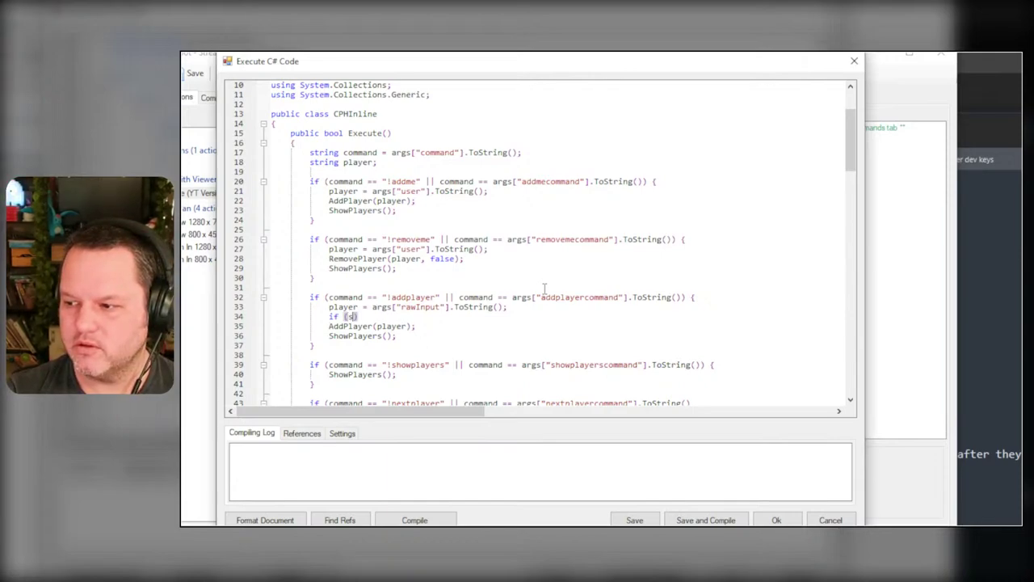
pyautogui.write('player.Substring(0,1')
pyautogui.press('Right')
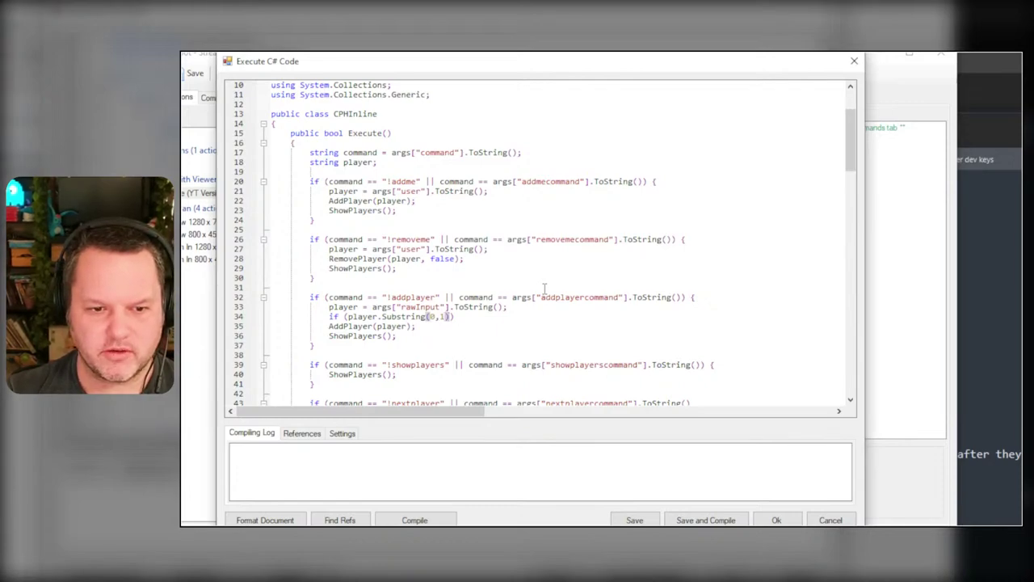
pyautogui.press('Right')
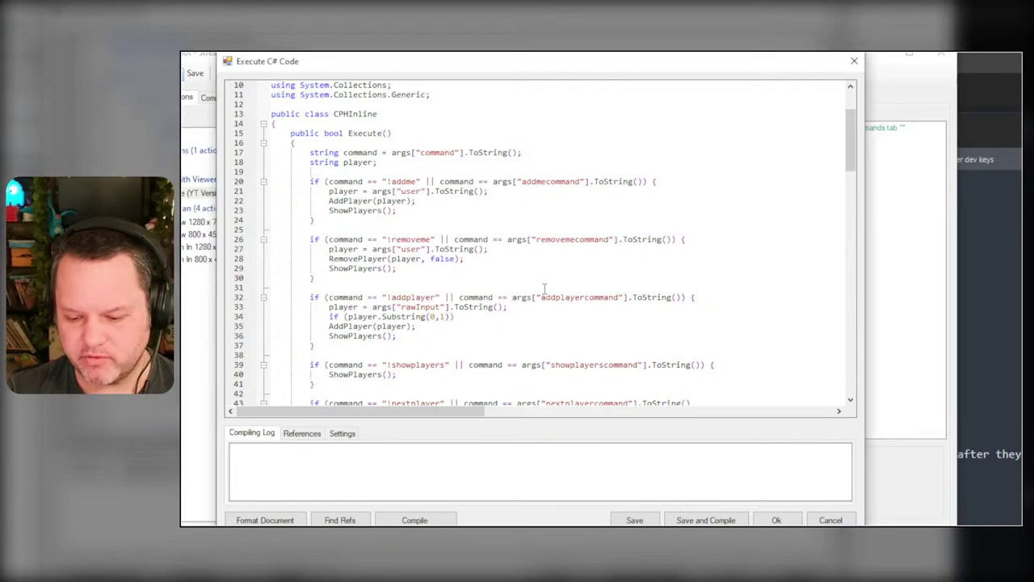
pyautogui.write('{')
pyautogui.press('Return')
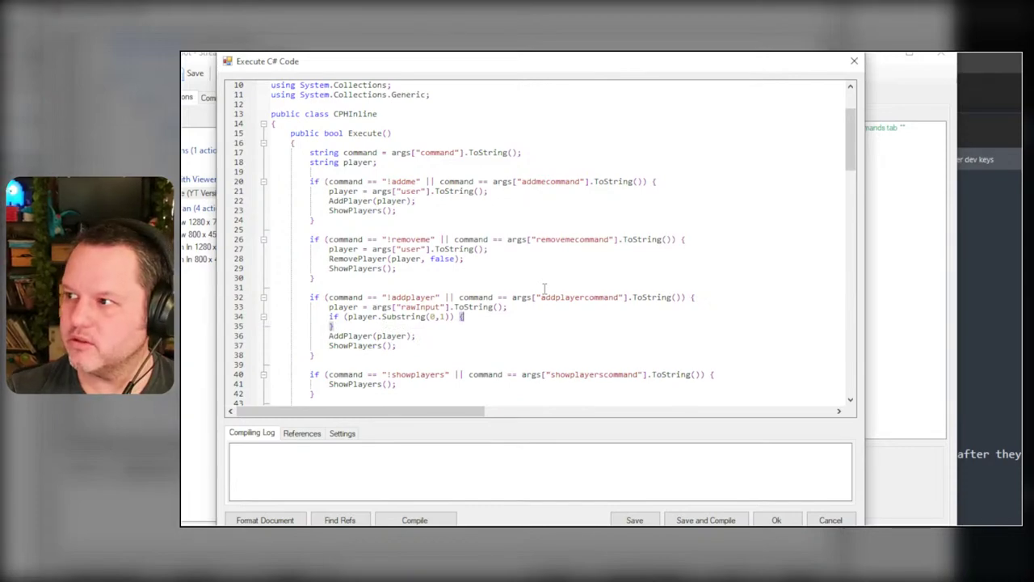
pyautogui.press('Return')
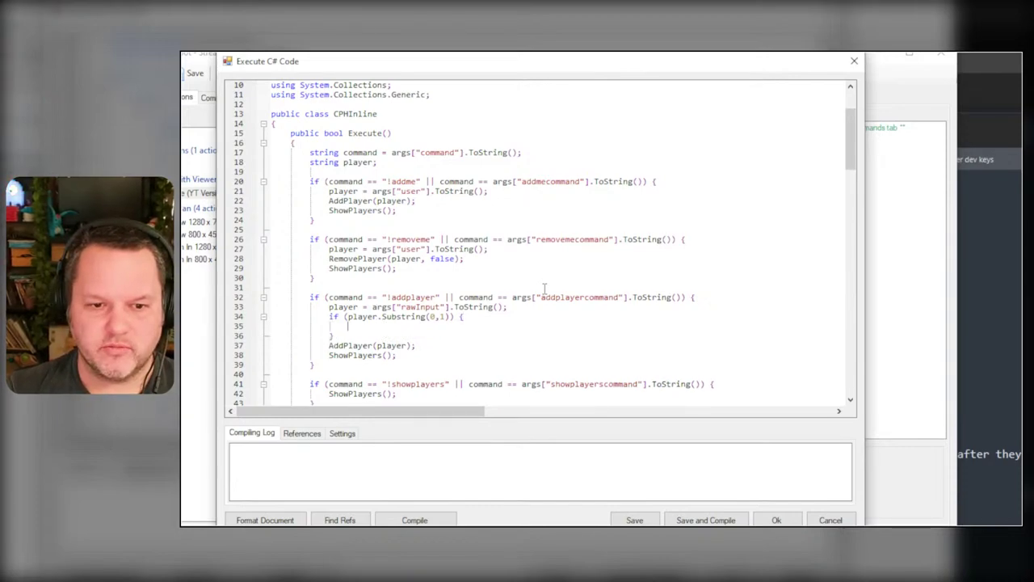
# - Complete the new if condition so the player name's first character is compared with == "@"
pyautogui.press('Left')
pyautogui.press('Left')
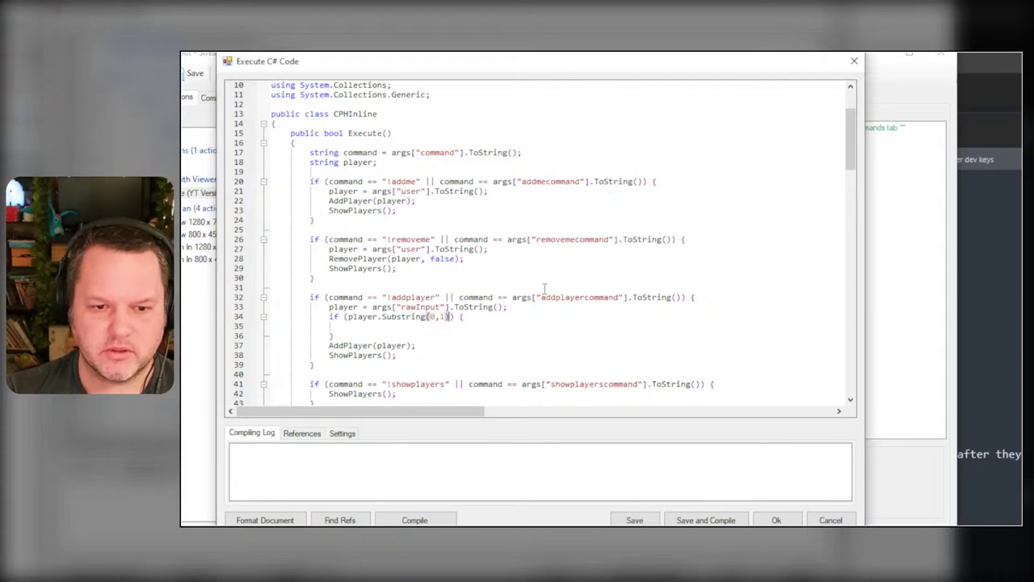
pyautogui.write('== ""')
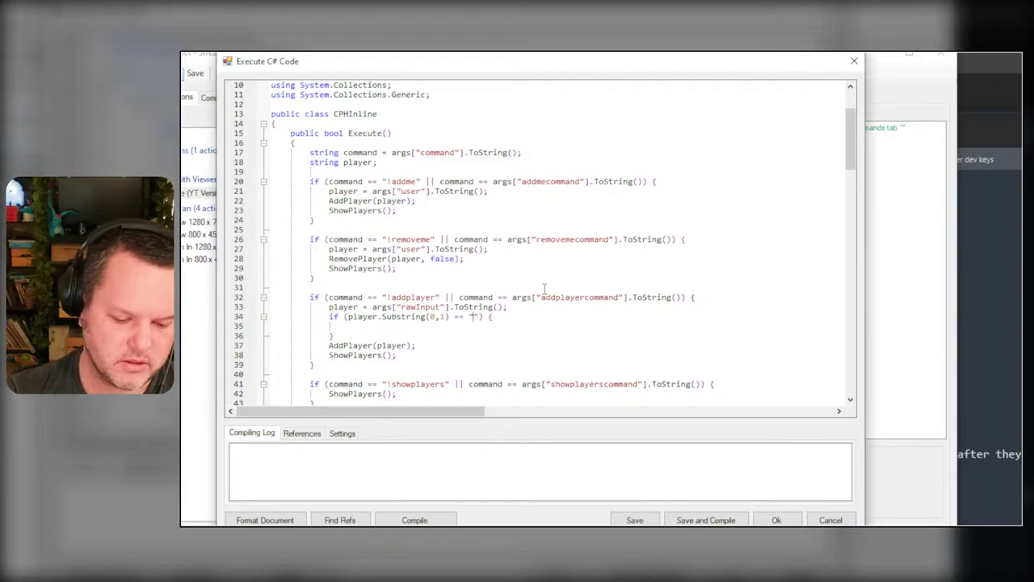
pyautogui.write('@')
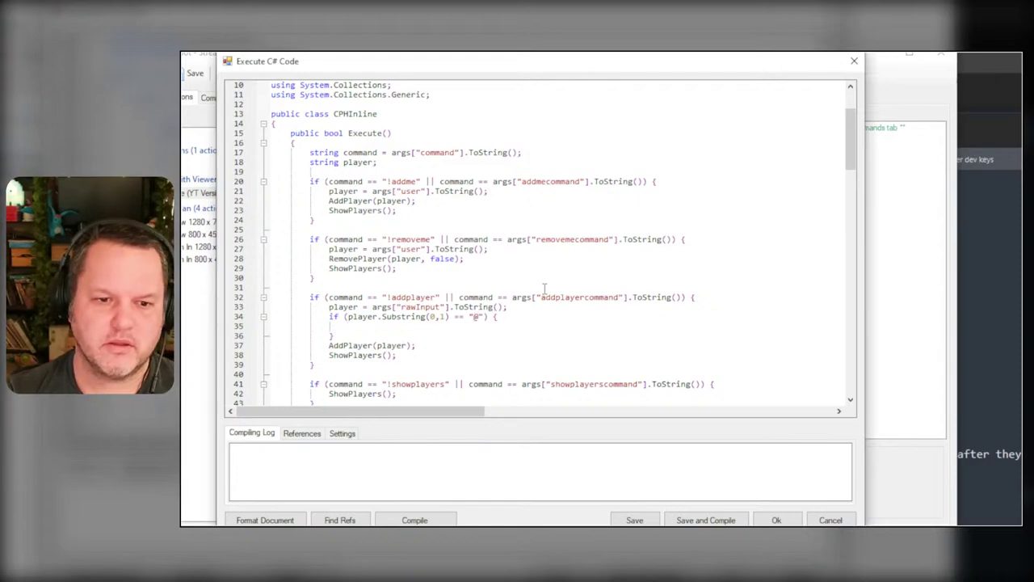
# - Write player = player.Substring(1, player.Length()); inside the "@" if block and compile the code
pyautogui.press('Tab')
pyautogui.write('player =')
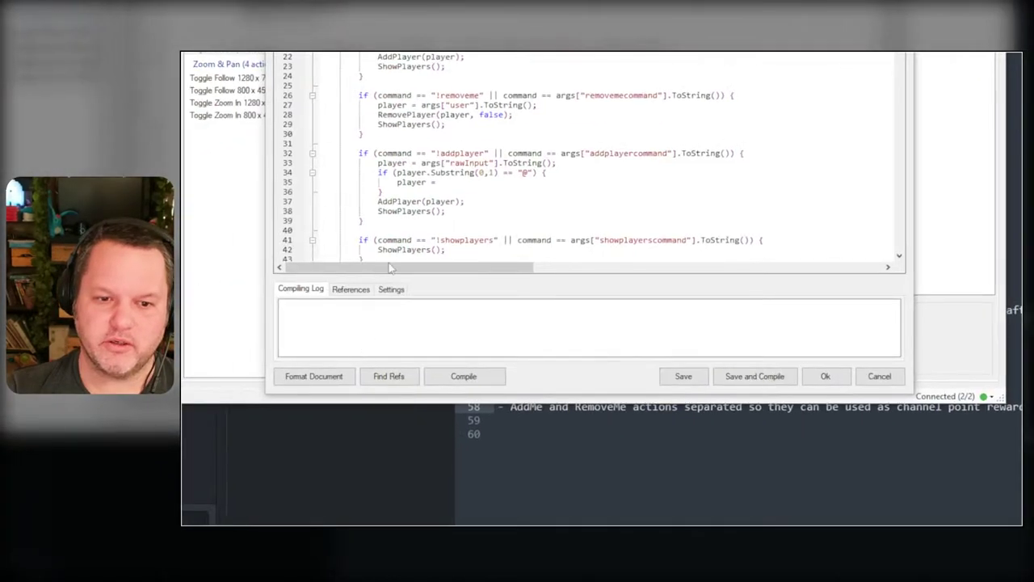
pyautogui.write('player.')
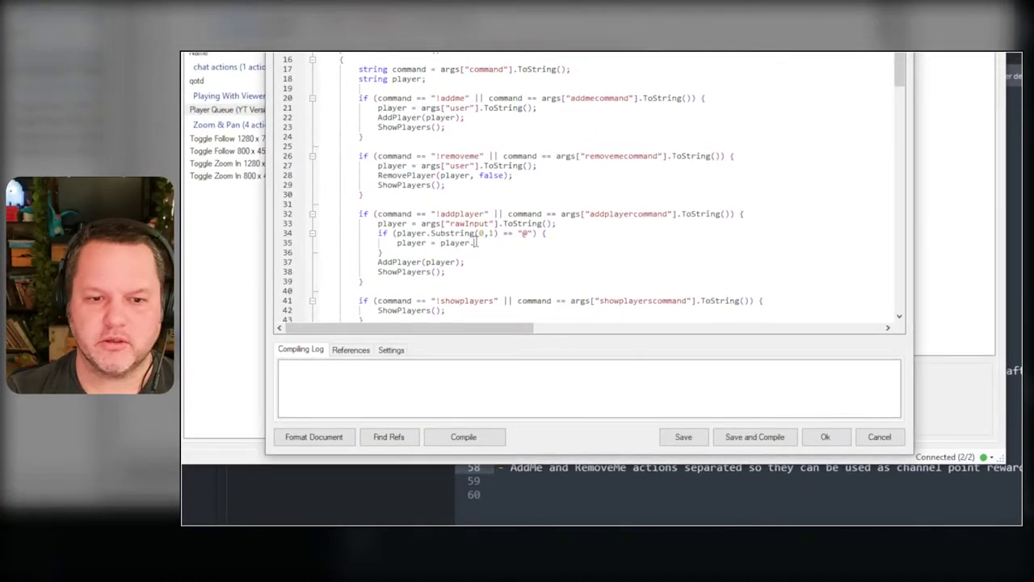
pyautogui.write('Substr')
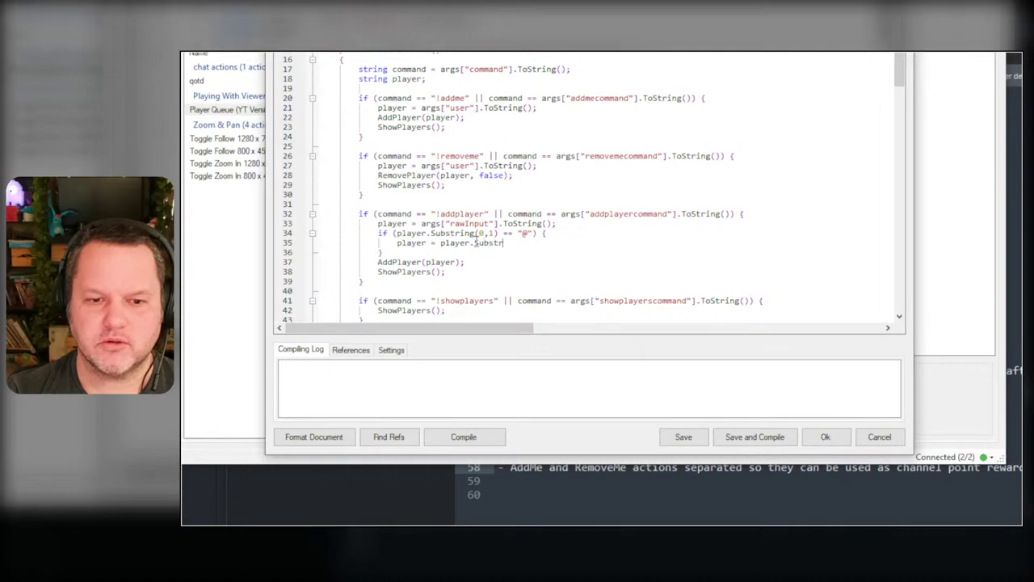
pyautogui.write('ing()1')
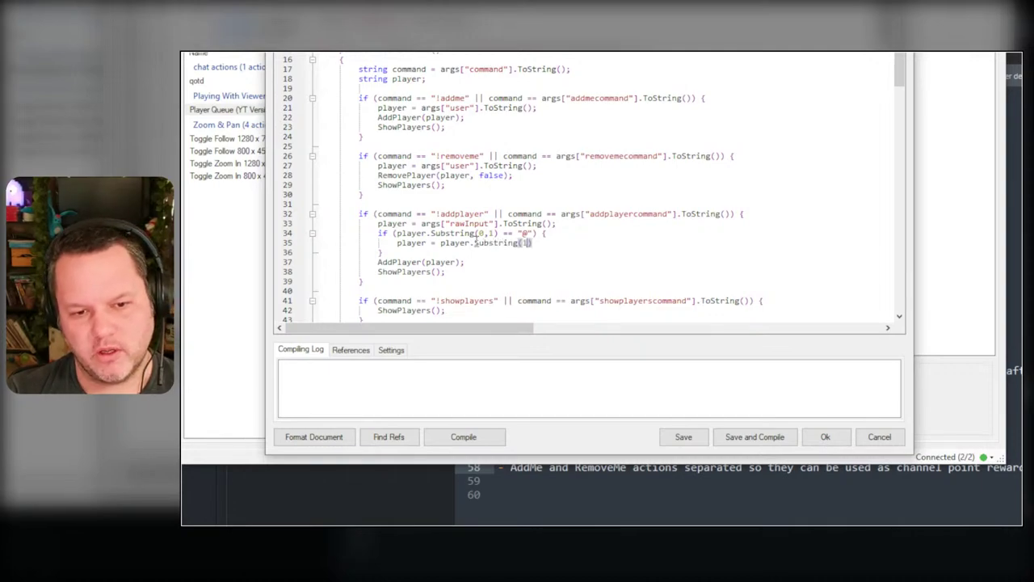
pyautogui.write(', ')
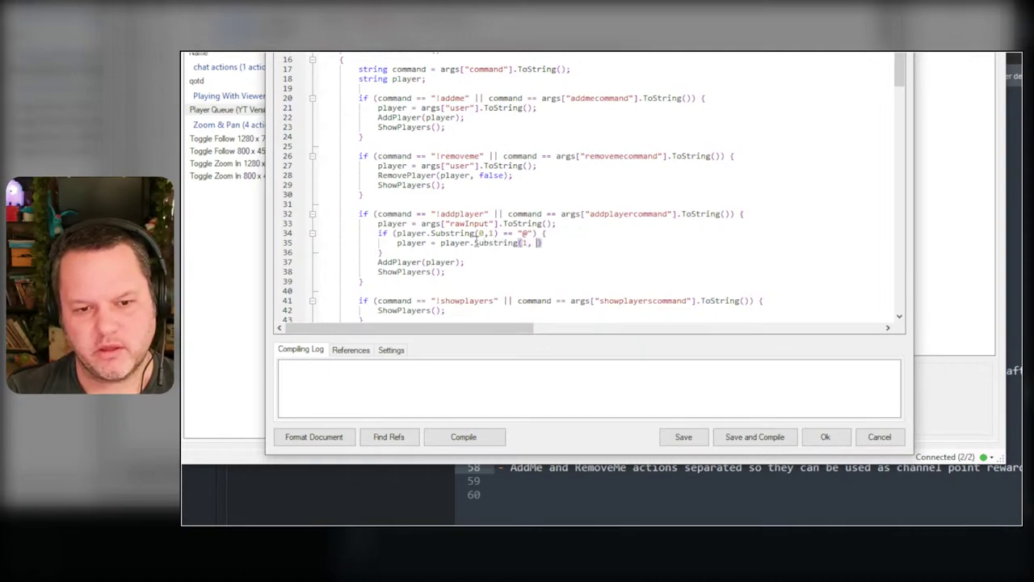
pyautogui.write('player.')
pyautogui.write('Lenght')
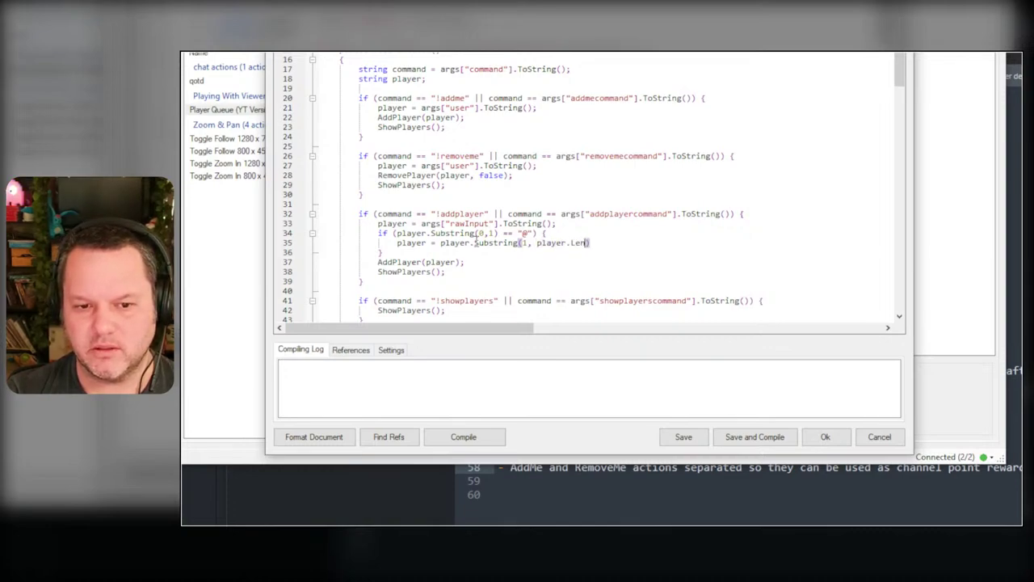
pyautogui.press('BackSpace')
pyautogui.press('BackSpace')
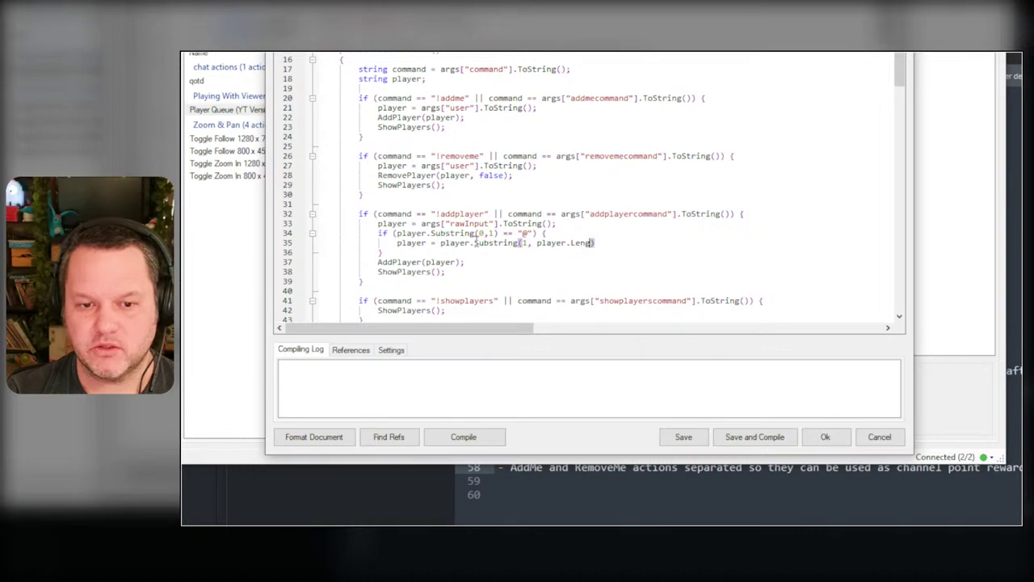
pyautogui.write('th()')
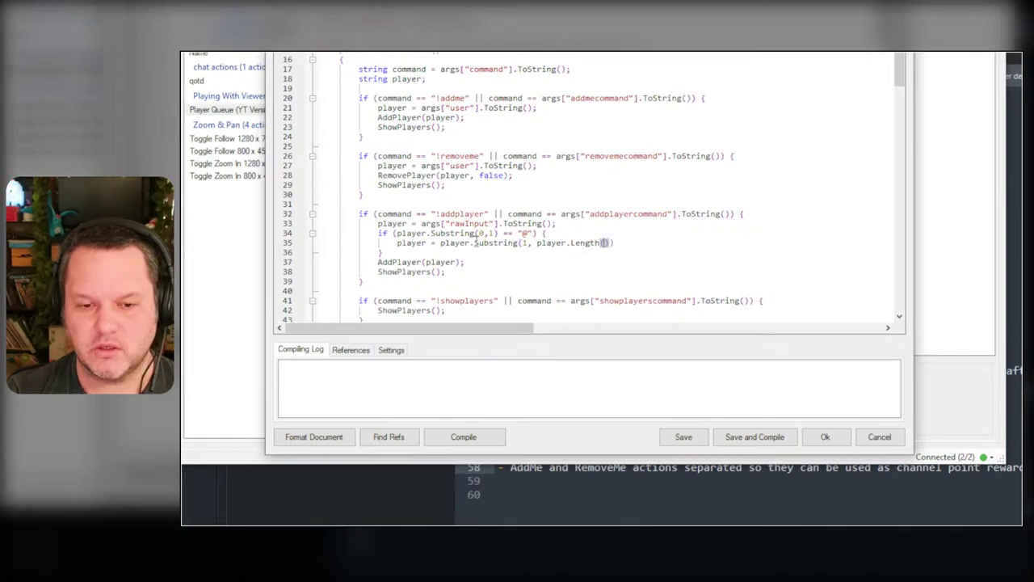
pyautogui.press('End')
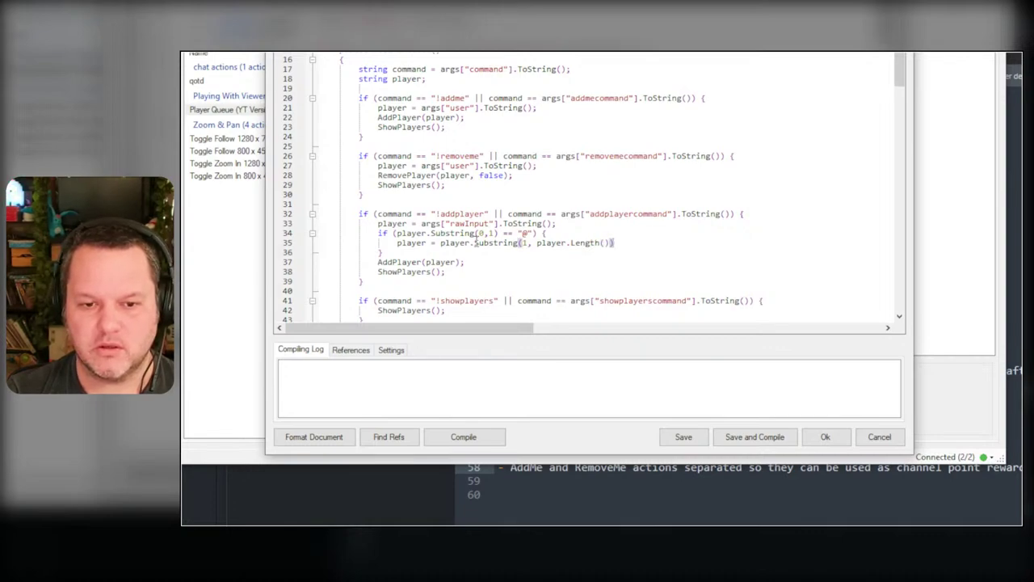
pyautogui.write(';')
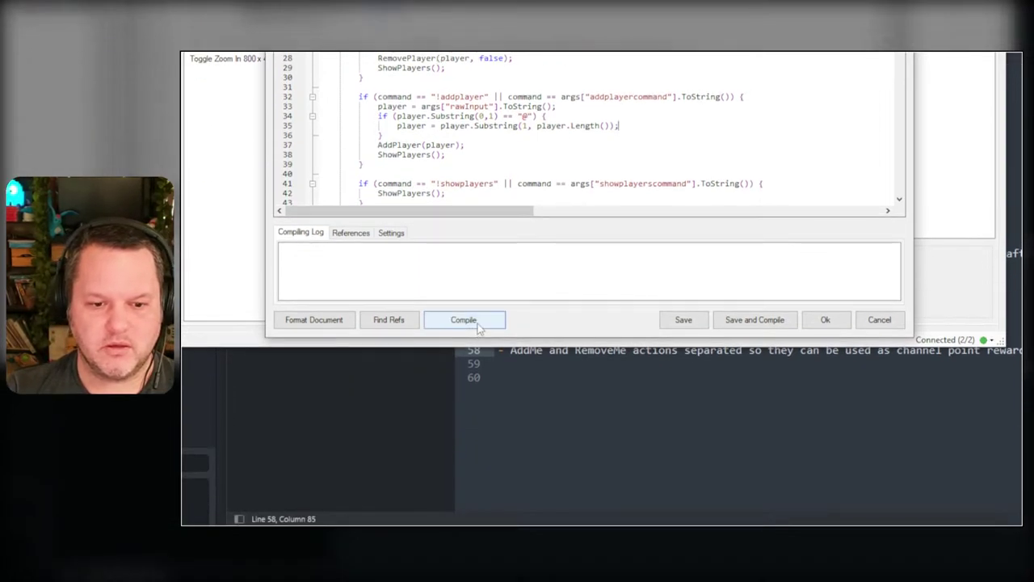
pyautogui.click(477, 440)
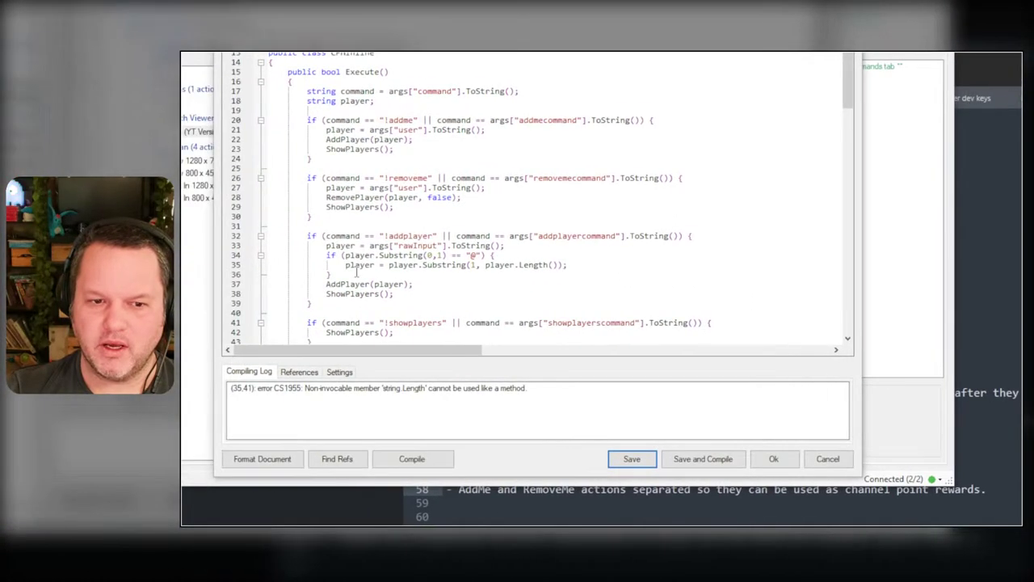
# - Replace the Substring expression on line 35 with the range form player[1..]; and compile the code
pyautogui.moveTo(388, 265); pyautogui.dragTo(568, 267)
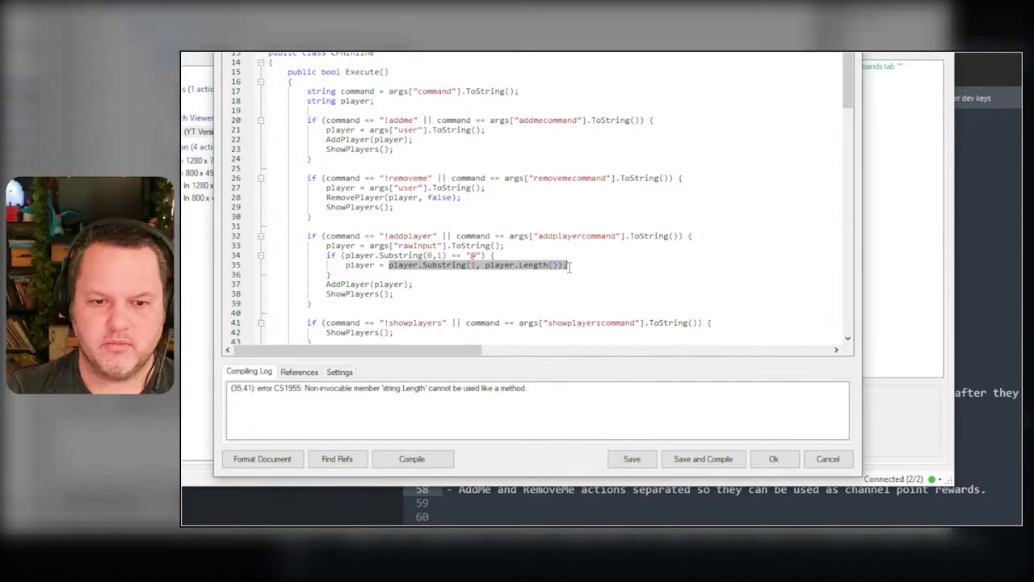
pyautogui.write('player = player')
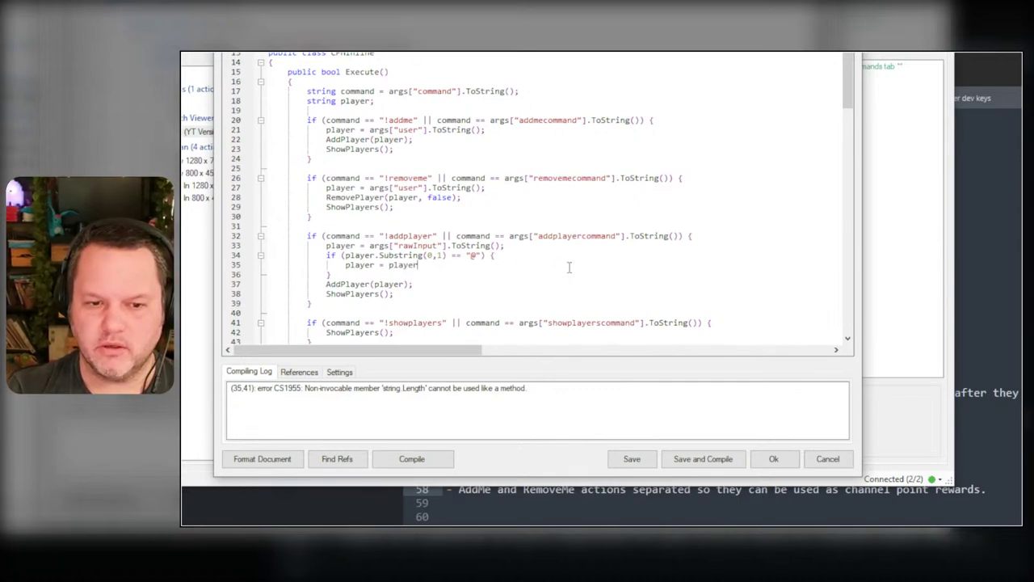
pyautogui.write('[]')
pyautogui.write('1..')
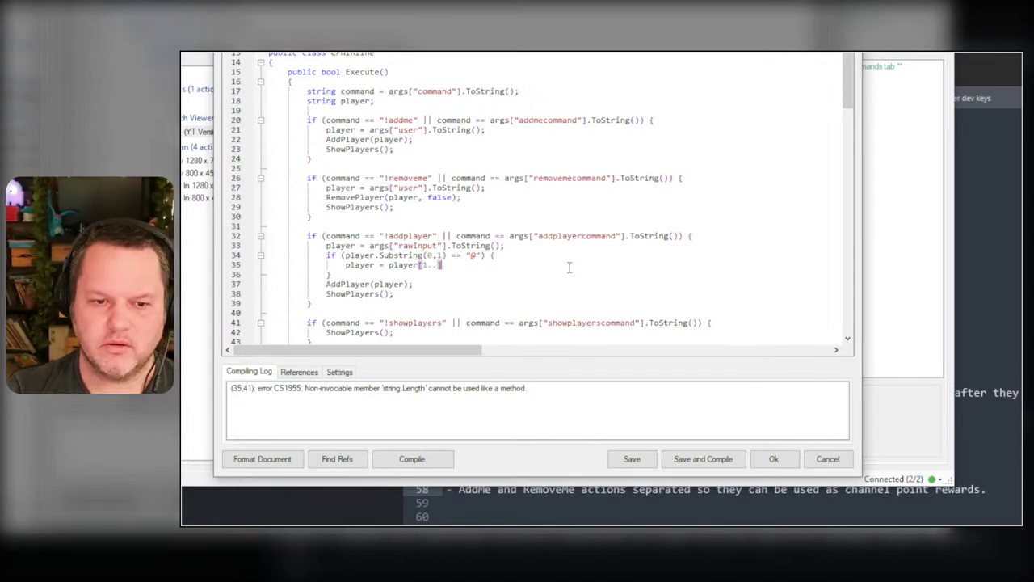
pyautogui.write(';')
pyautogui.click(429, 326)
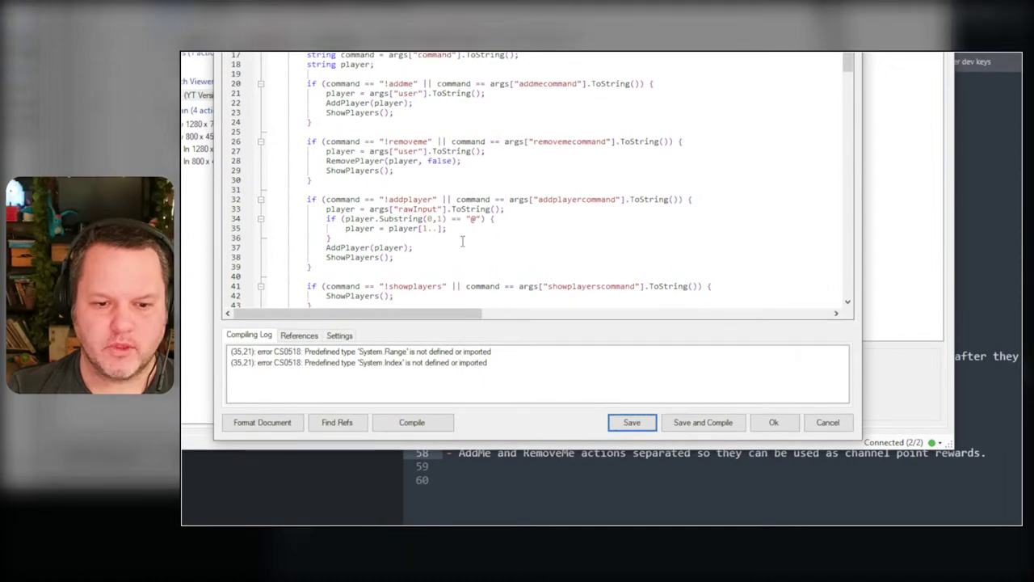
# - Restore the line 35 assignment to player.Substring(1, player.Length()); in place of the range expression, and recompile
pyautogui.scroll(3, 517, 250)
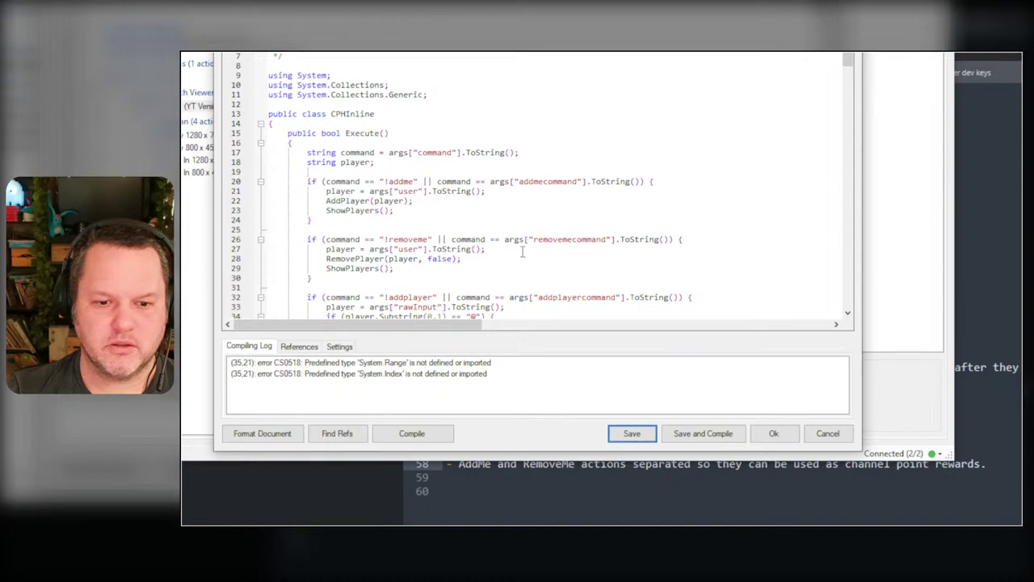
pyautogui.scroll(-2, 522, 252)
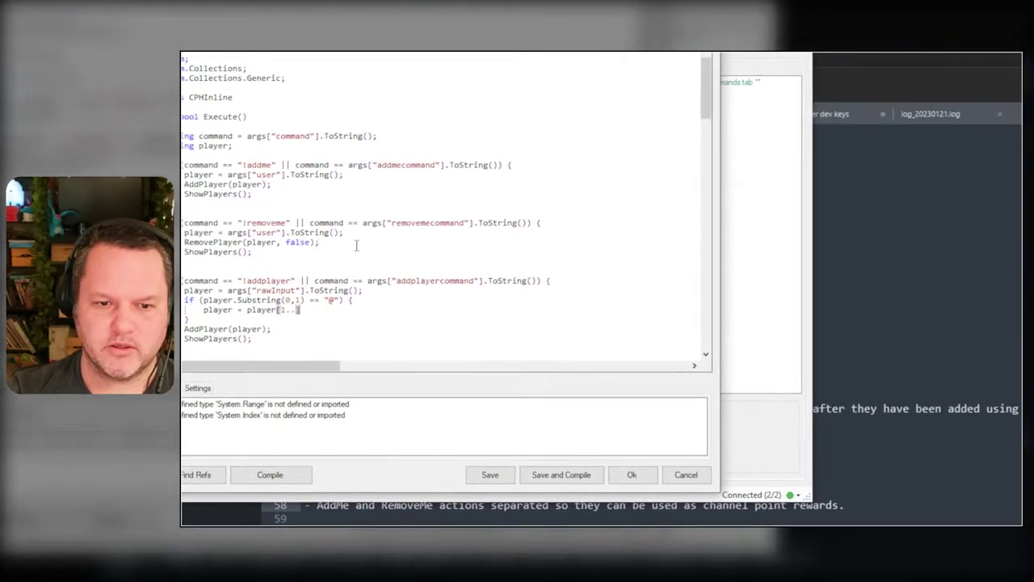
pyautogui.press('BackSpace')
pyautogui.press('BackSpace')
pyautogui.press('BackSpace')
pyautogui.press('BackSpace')
pyautogui.press('BackSpace')
pyautogui.press('BackSpace')
pyautogui.press('BackSpace')
pyautogui.press('BackSpace')
pyautogui.write('yer.Substring(1, player.Length());')
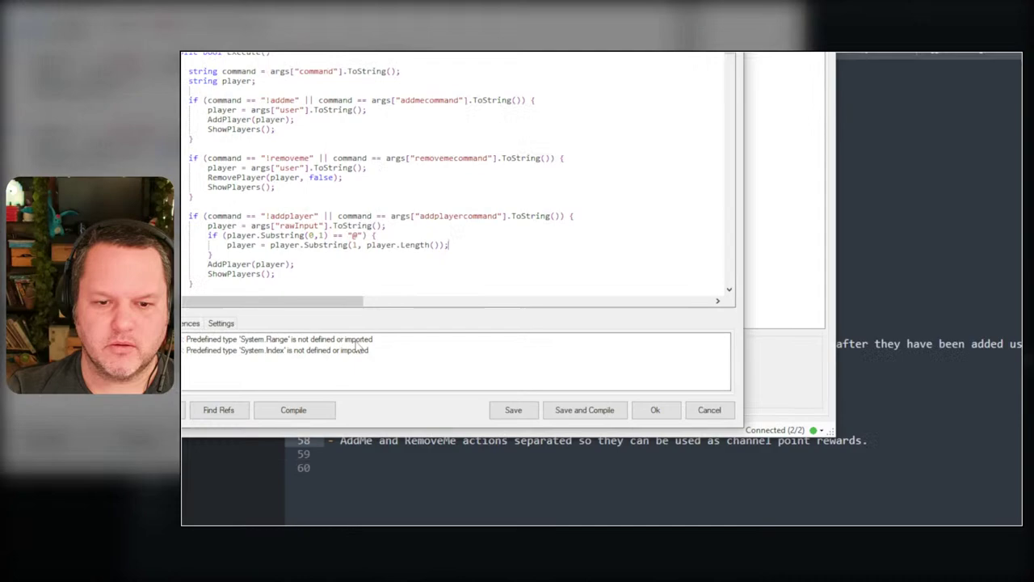
pyautogui.click(273, 474)
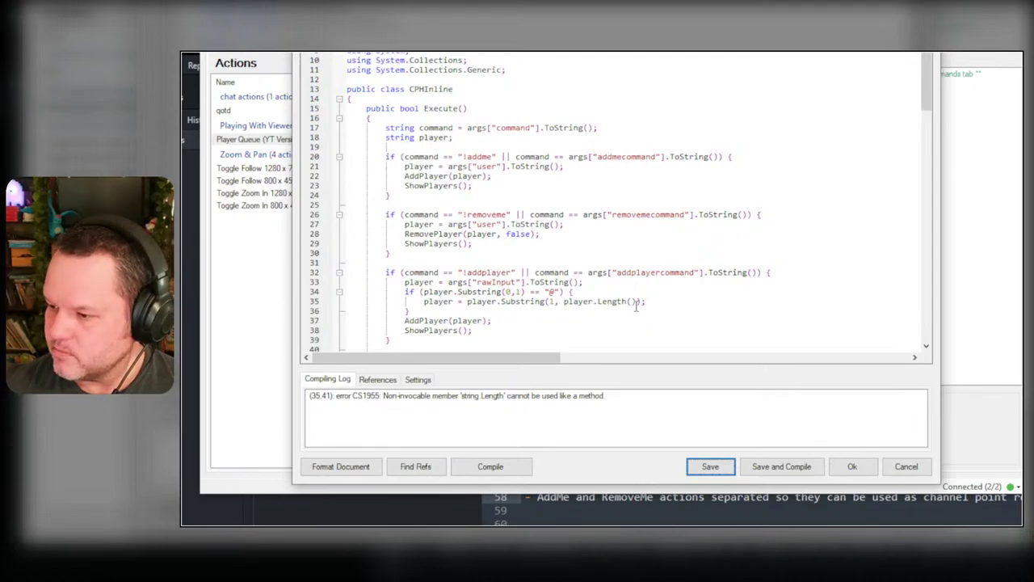
# - Change the second Substring argument on line 35 from player.Length() to String.Length(player) and compile the code
pyautogui.click(565, 300)
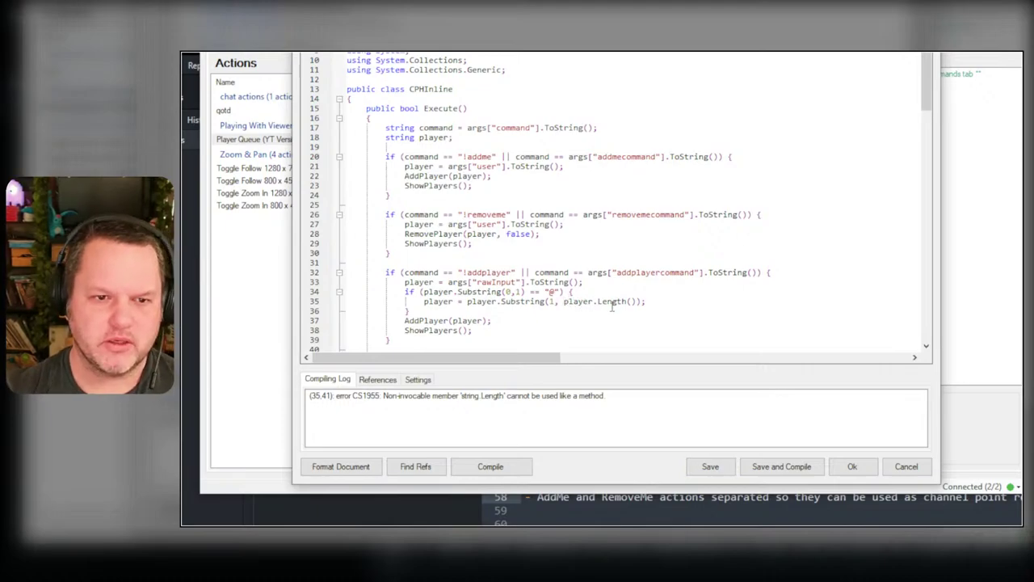
pyautogui.write('String.')
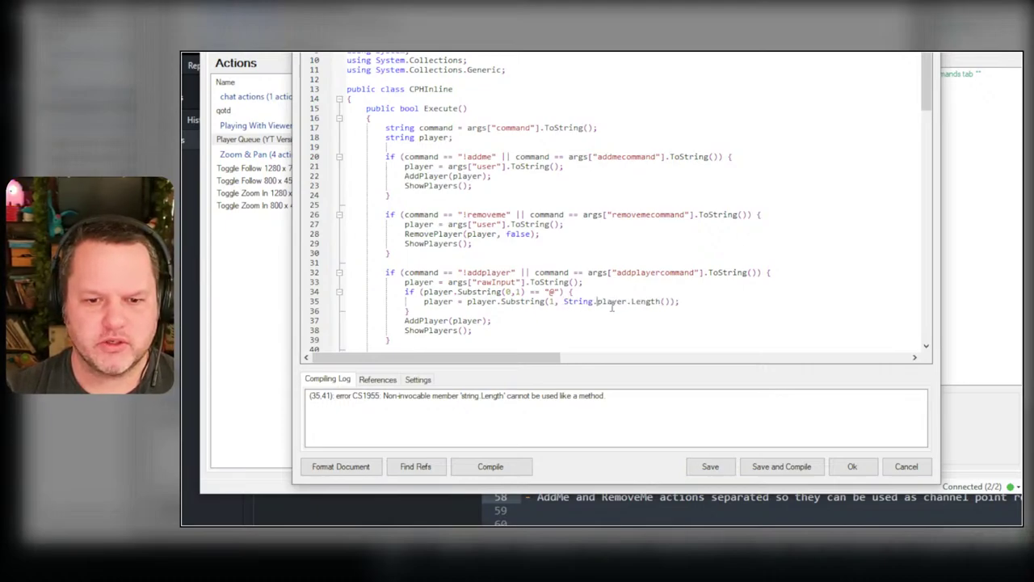
pyautogui.write('Length(')
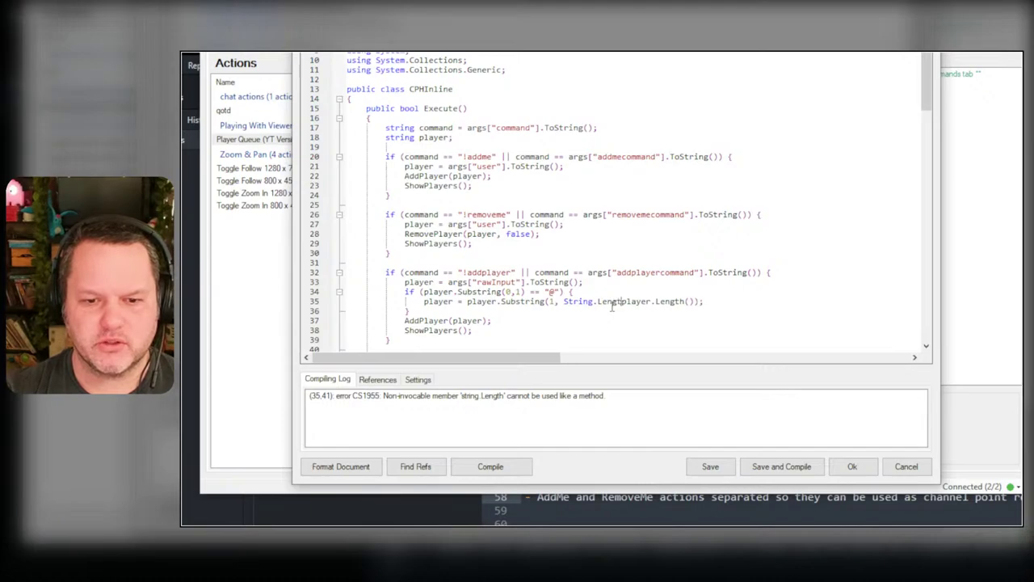
pyautogui.press('Delete')
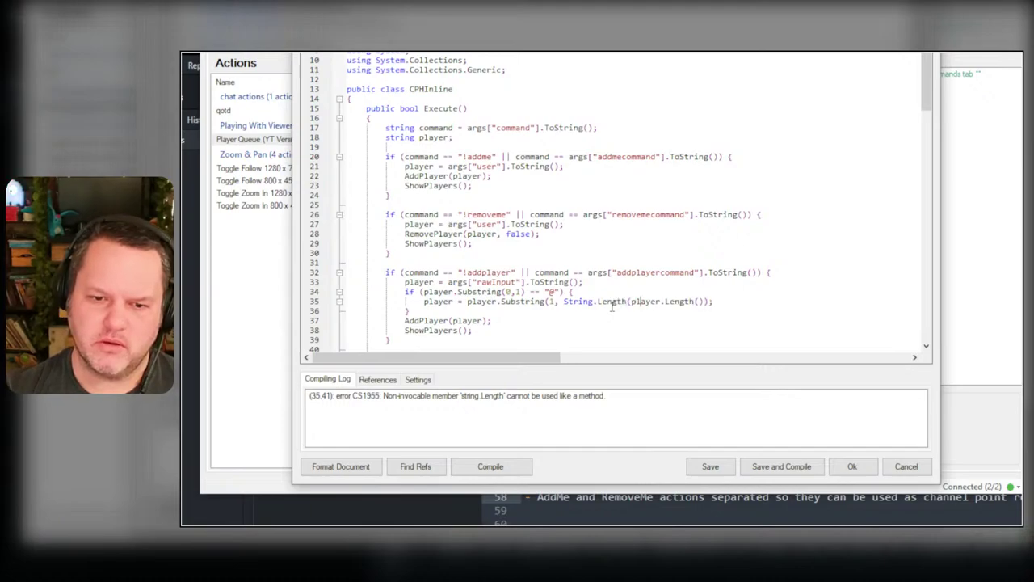
pyautogui.hotkey('shift', 'Right')
pyautogui.hotkey('shift', 'Right')
pyautogui.hotkey('shift', 'Right')
pyautogui.hotkey('shift', 'Right')
pyautogui.hotkey('shift', 'Right')
pyautogui.hotkey('shift', 'Right')
pyautogui.hotkey('shift', 'Right')
pyautogui.hotkey('shift', 'Right')
pyautogui.hotkey('shift', 'Right')
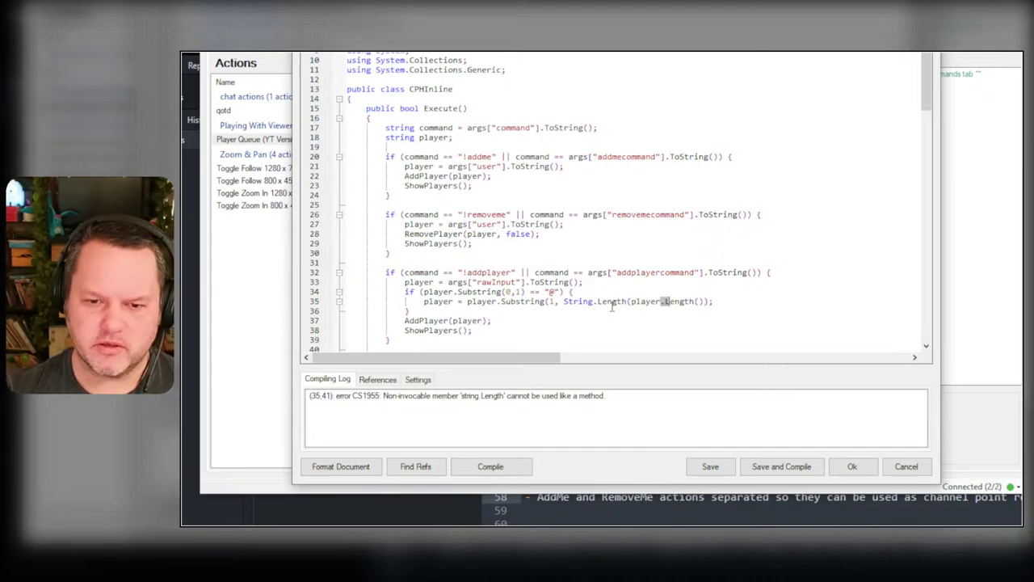
pyautogui.press('Delete')
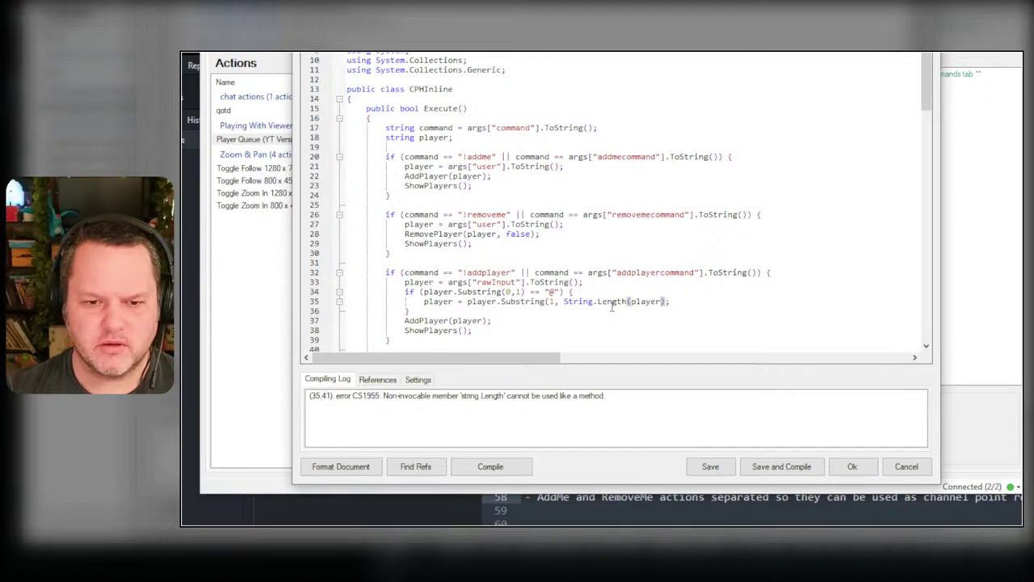
pyautogui.write(')')
pyautogui.click(497, 466)
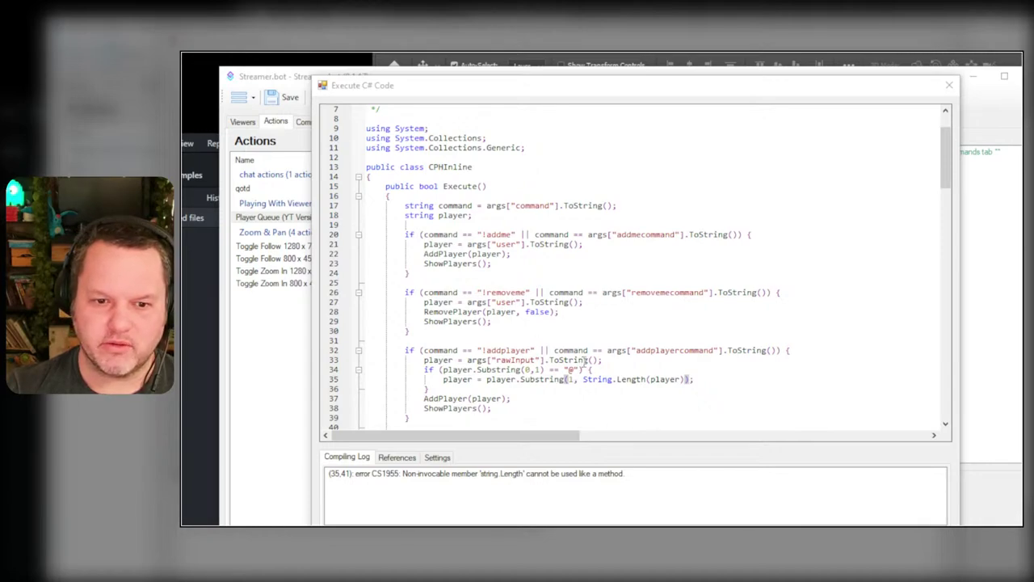
# - Replace the second Substring argument on line 35 with player.Length -1, compile the code, and close the code editor
pyautogui.moveTo(583, 379); pyautogui.dragTo(617, 379)
pyautogui.press('BackSpace')
pyautogui.hotkey('ctrl', 'Right')
pyautogui.hotkey('shift', 'Right')
pyautogui.hotkey('shift', 'Right')
pyautogui.hotkey('shift', 'Right')
pyautogui.hotkey('shift', 'Right')
pyautogui.hotkey('shift', 'Right')
pyautogui.hotkey('shift', 'Right')
pyautogui.hotkey('shift', 'Right')
pyautogui.hotkey('shift', 'Right')
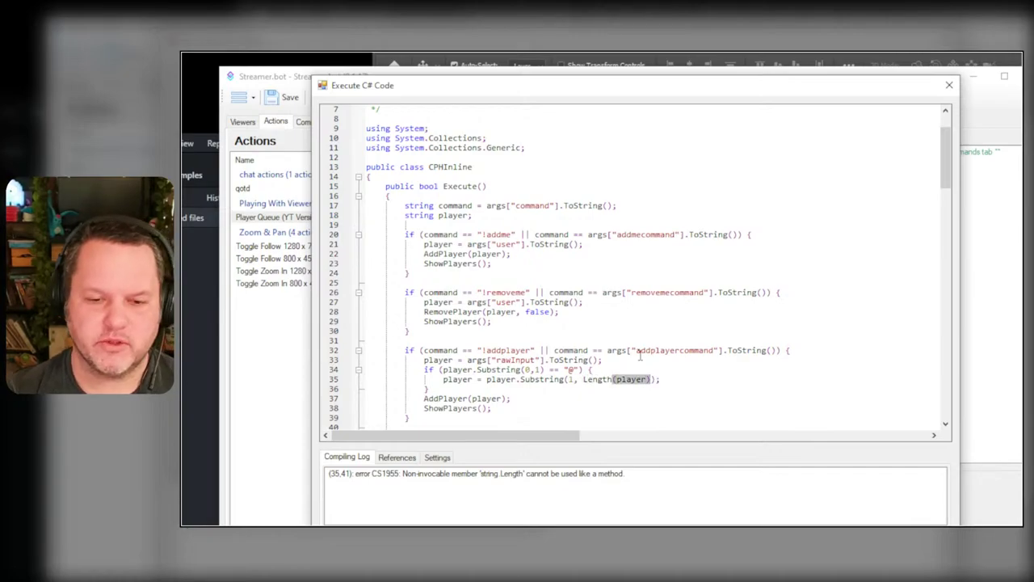
pyautogui.write('.')
pyautogui.press('BackSpace')
pyautogui.press('BackSpace')
pyautogui.press('BackSpace')
pyautogui.press('BackSpace')
pyautogui.press('BackSpace')
pyautogui.press('BackSpace')
pyautogui.press('BackSpace')
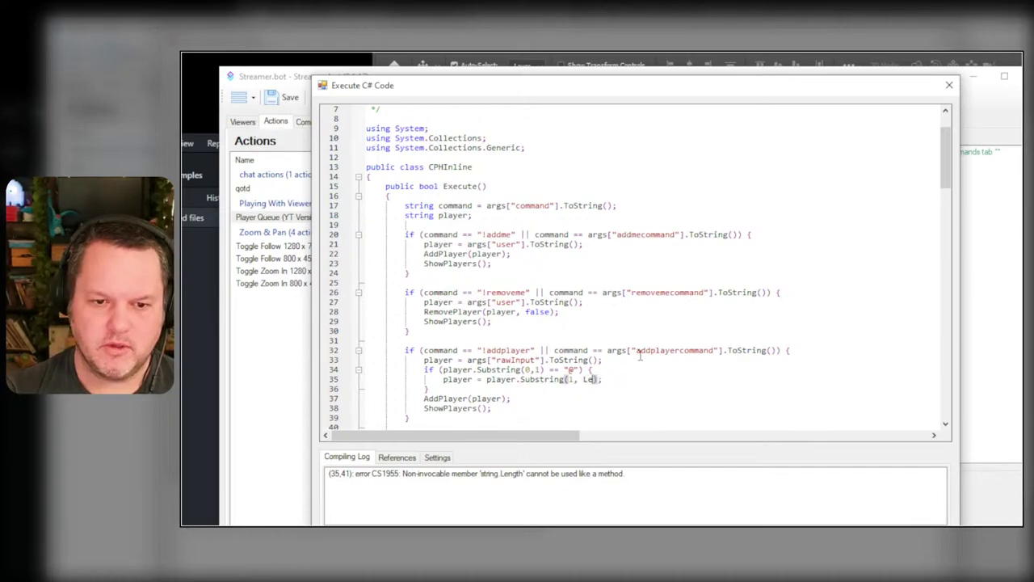
pyautogui.write('player.Length -1')
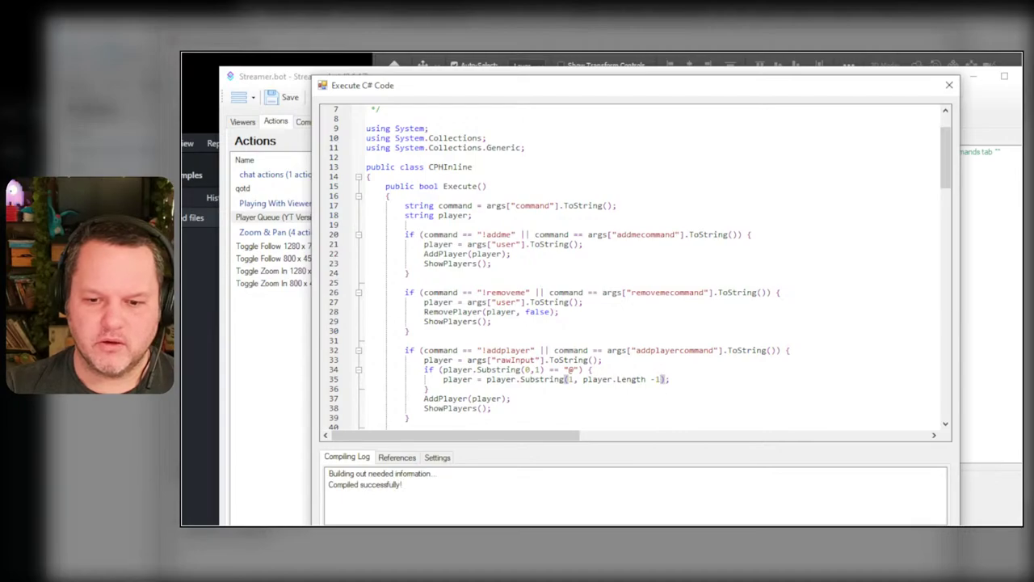
pyautogui.press('Escape')
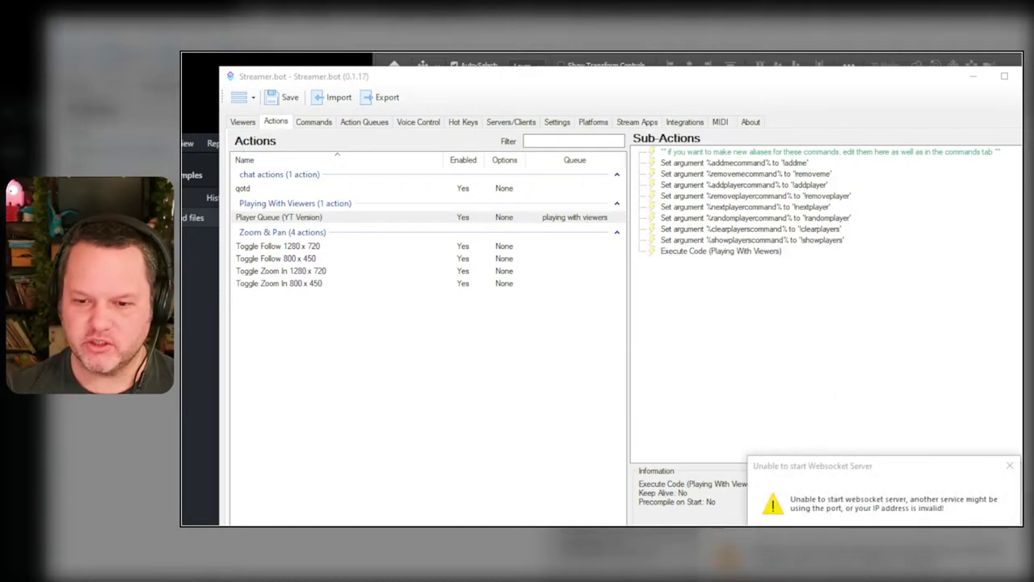
# - Dismiss the websocket server warning and filter the action list in the other Streamer.bot instance by "player"
pyautogui.click(1012, 465)
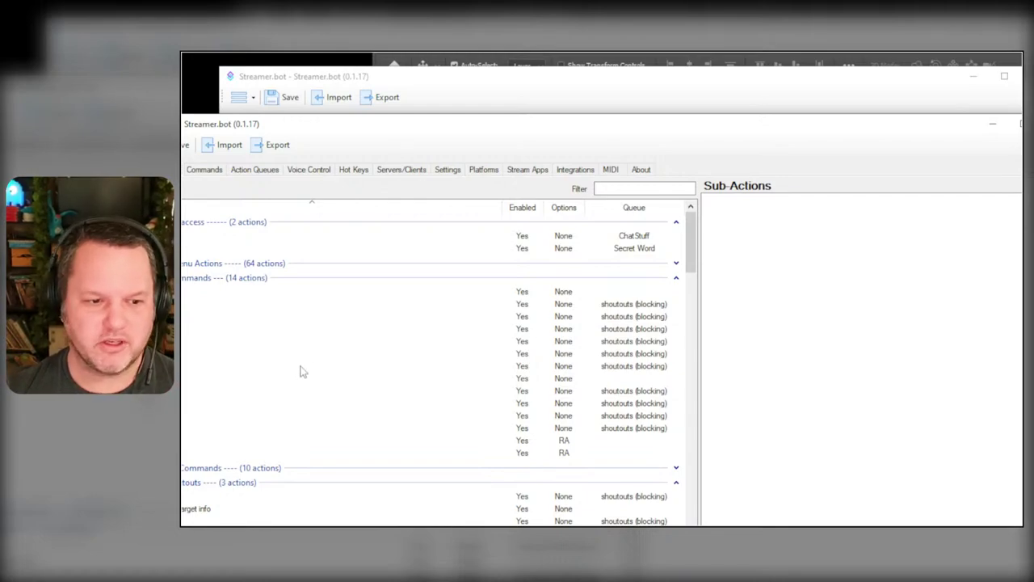
pyautogui.click(621, 190)
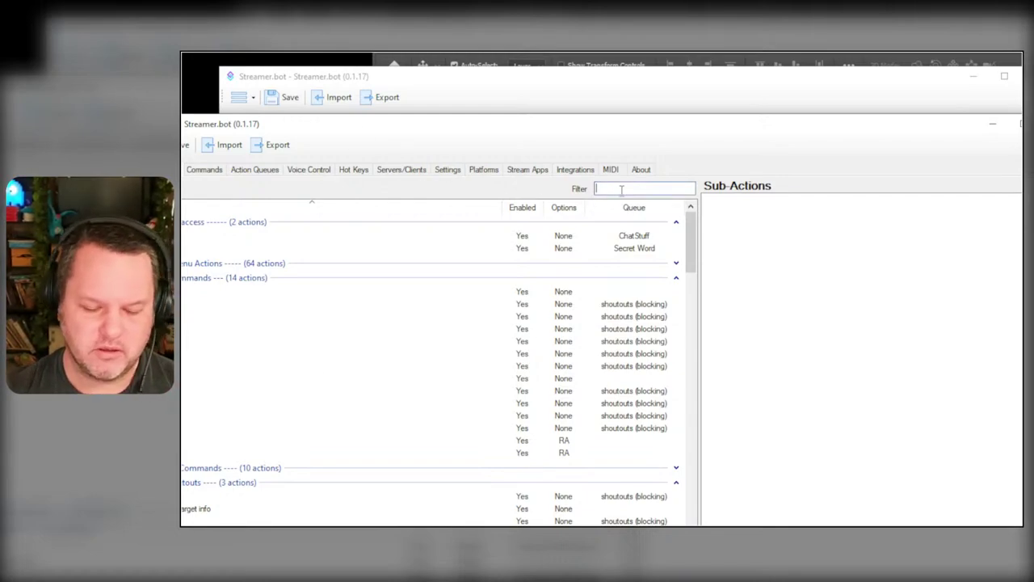
pyautogui.write('plu')
pyautogui.press('BackSpace')
pyautogui.write('aying')
pyautogui.press('BackSpace')
pyautogui.press('BackSpace')
pyautogui.press('BackSpace')
pyautogui.press('BackSpace')
pyautogui.press('BackSpace')
pyautogui.press('BackSpace')
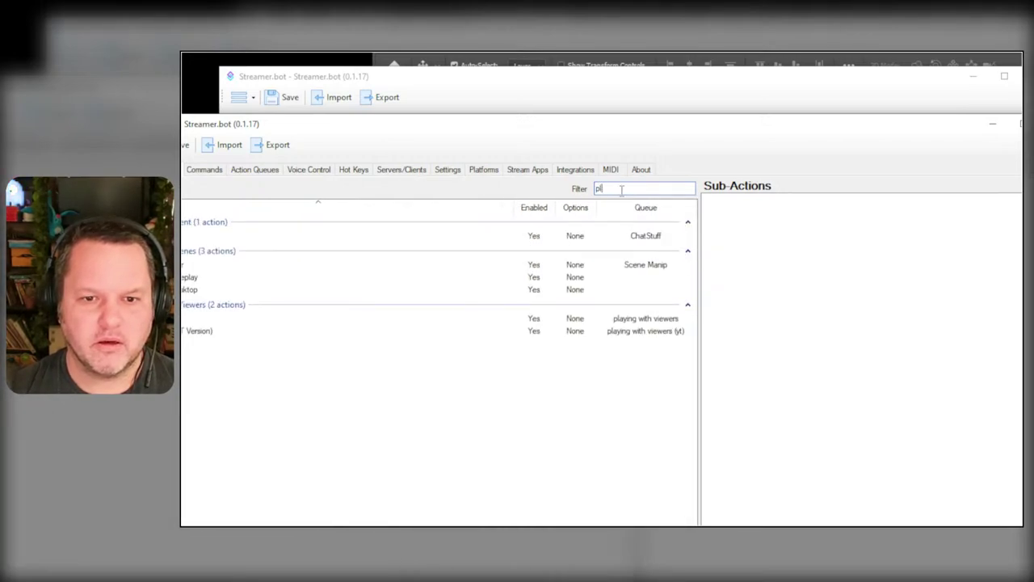
pyautogui.write('ayer')
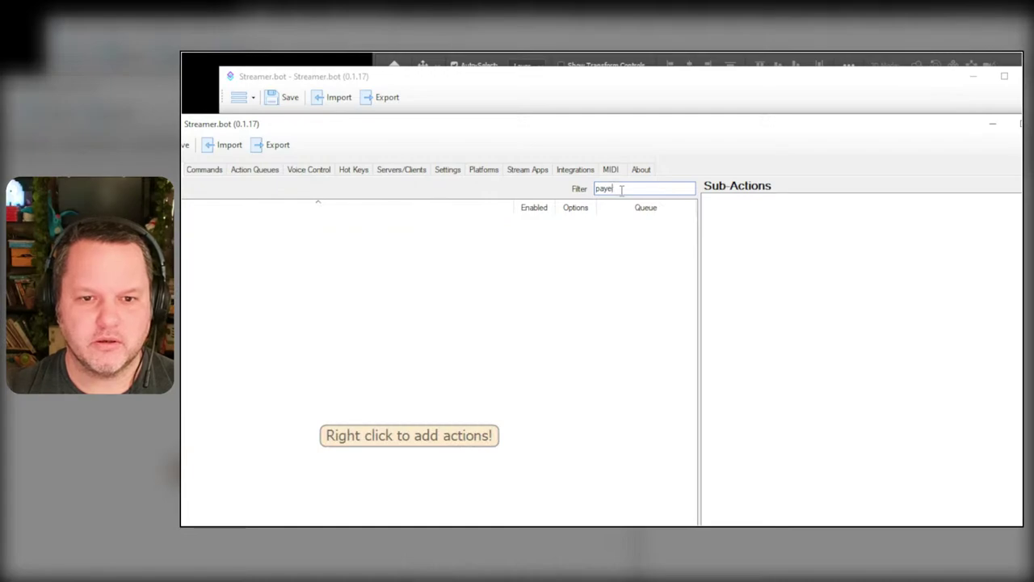
pyautogui.press('BackSpace')
pyautogui.press('BackSpace')
pyautogui.press('BackSpace')
pyautogui.press('BackSpace')
pyautogui.write('layer')
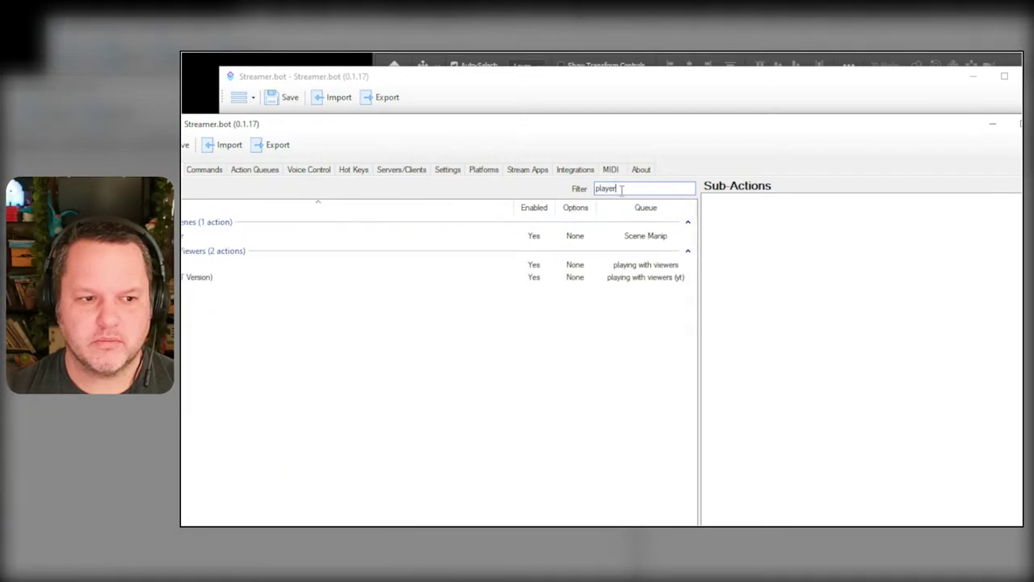
# - Open the Execute Code sub-action of the non-YouTube Player Queue action and copy its ShowPlayers method, leaving the code unchanged
pyautogui.doubleClick(220, 267)
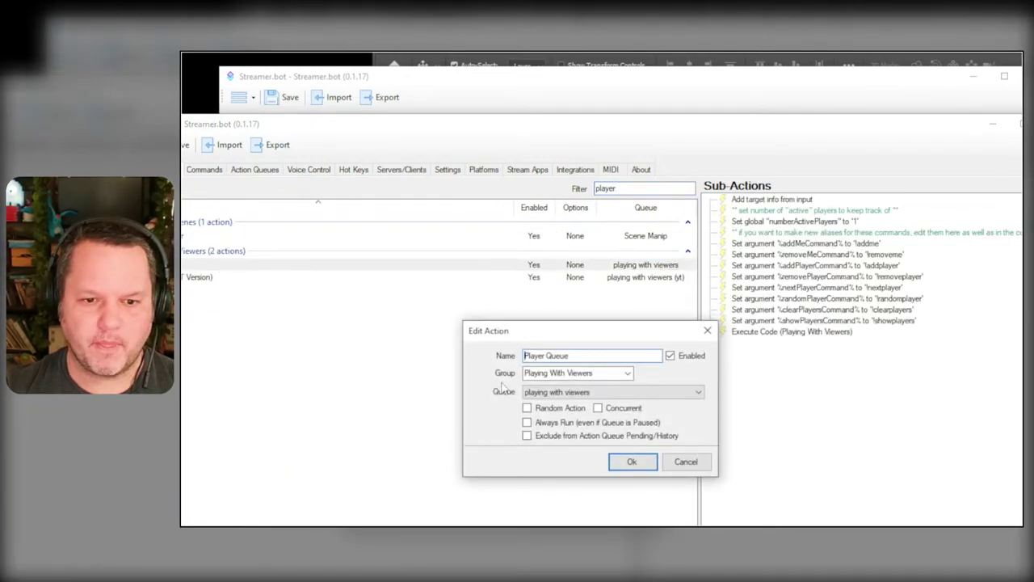
pyautogui.click(686, 462)
pyautogui.doubleClick(808, 332)
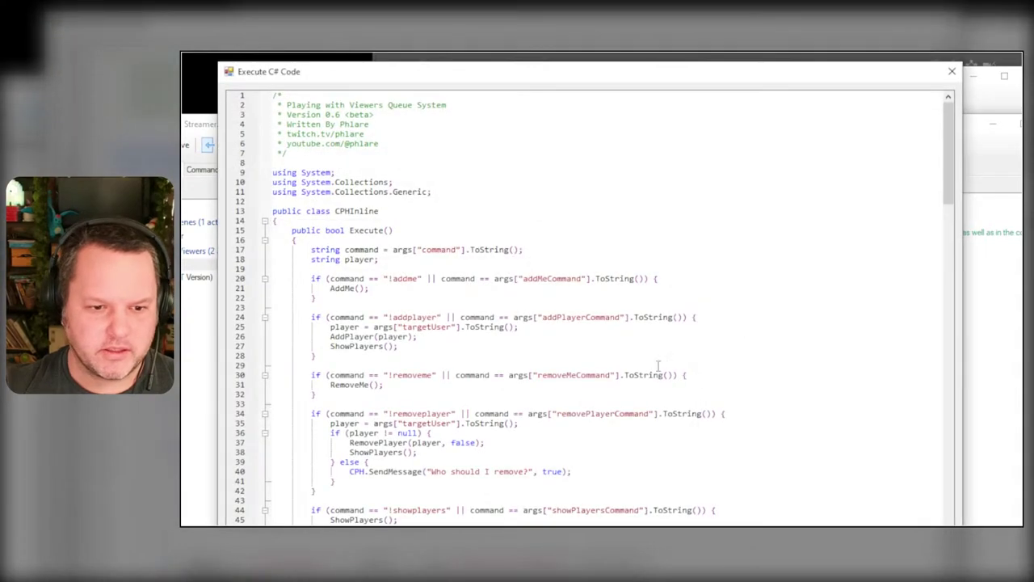
pyautogui.scroll(-17, 628, 307)
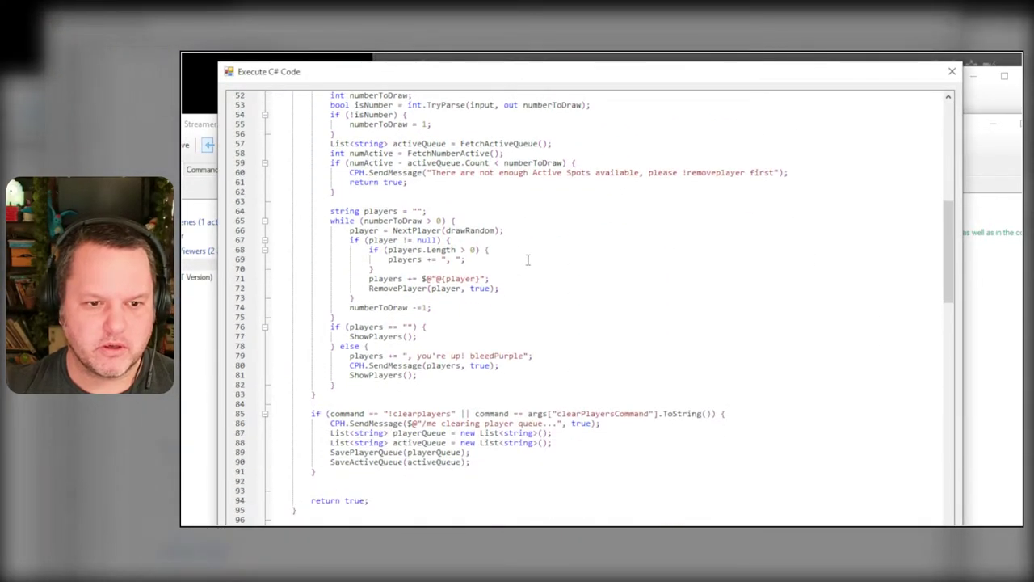
pyautogui.scroll(-11, 529, 254)
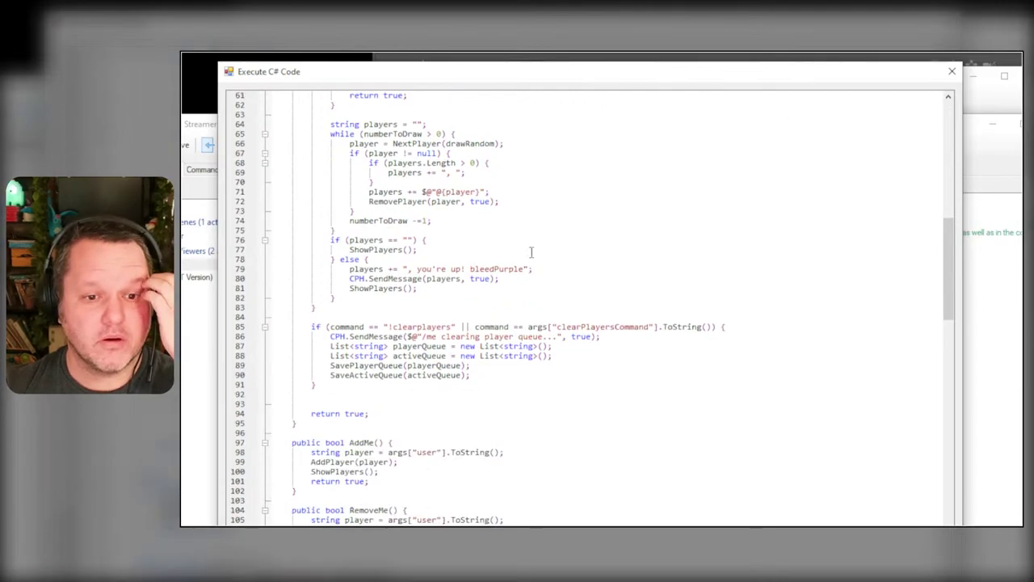
pyautogui.scroll(-3, 530, 251)
pyautogui.scroll(-20, 530, 251)
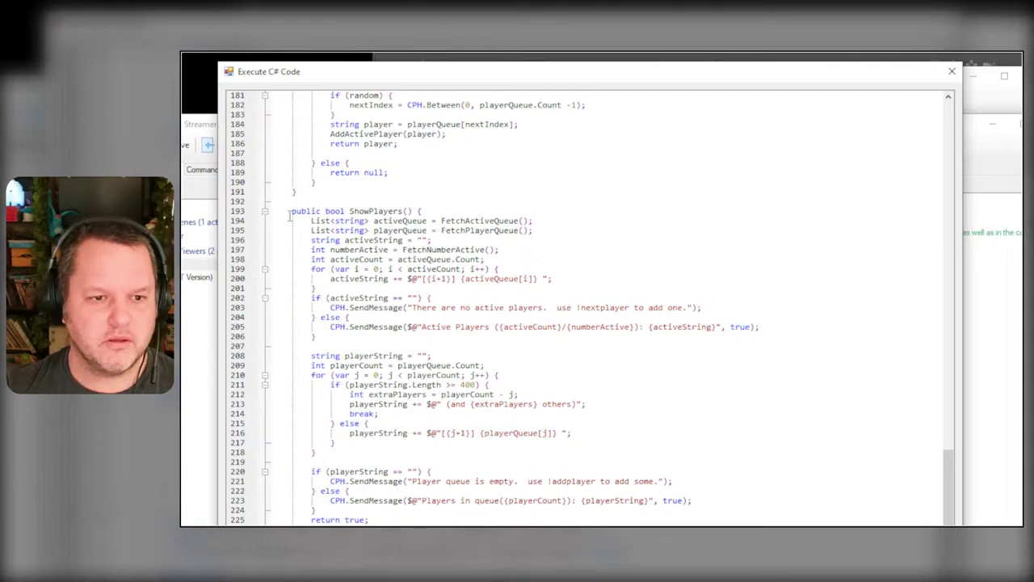
pyautogui.moveTo(290, 212); pyautogui.dragTo(370, 521)
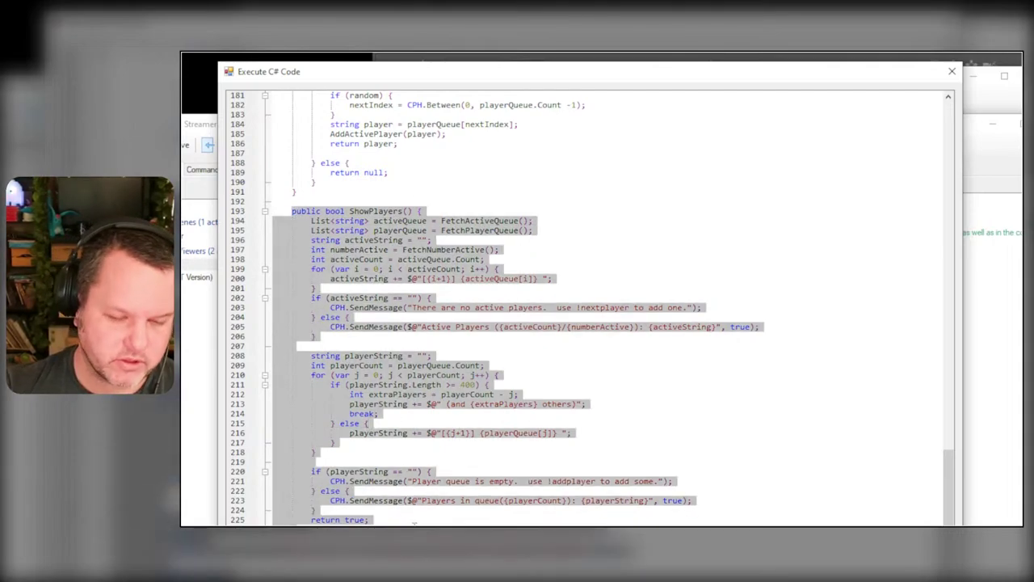
pyautogui.press('Escape')
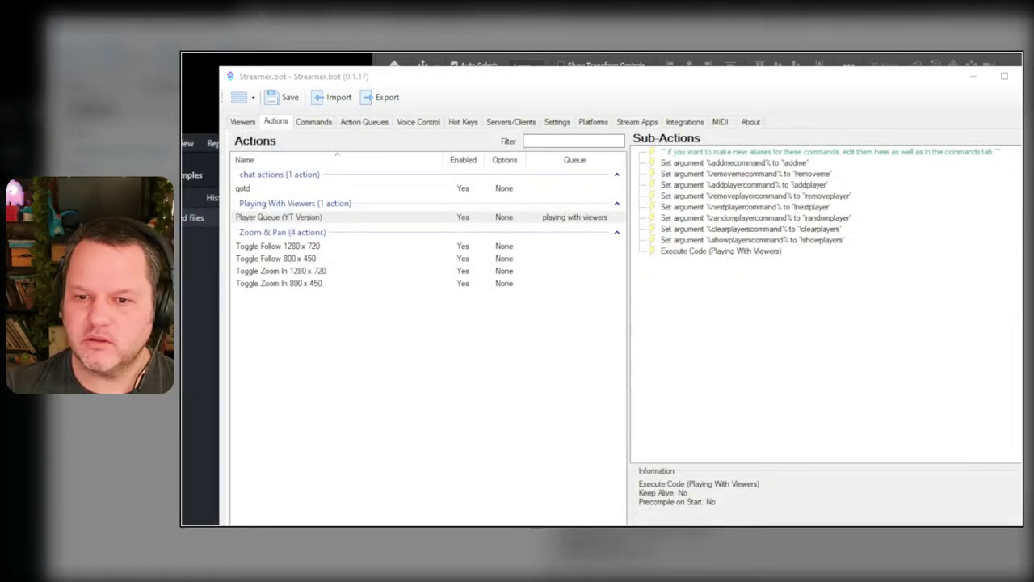
# - Paste the copied ShowPlayers method into the untitled Sublime Text file and return to the Streamer.bot window
pyautogui.hotkey('alt', 'Tab')
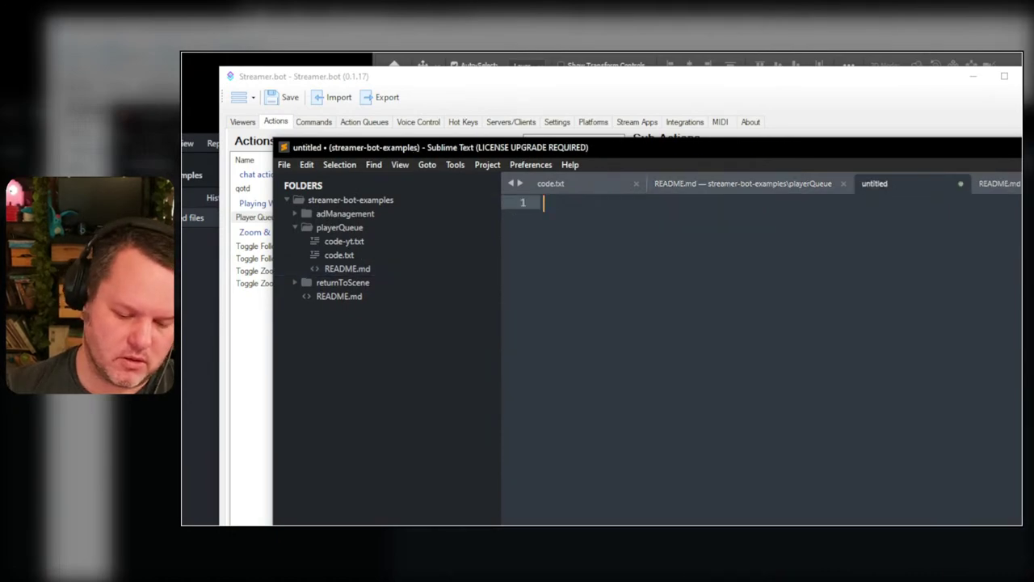
pyautogui.hotkey('ctrl', 'v')
pyautogui.click(630, 93)
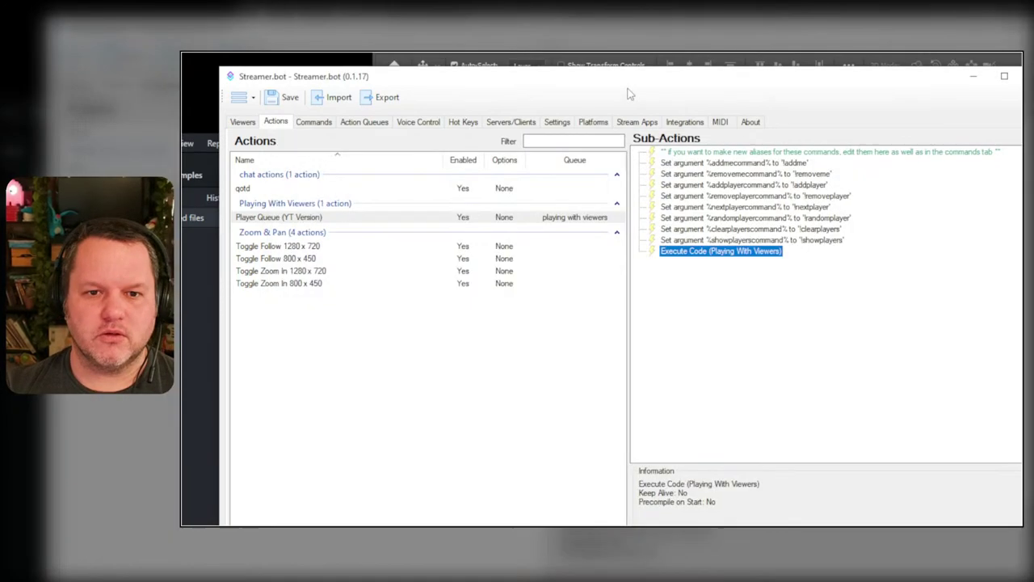
# - Open the Player Queue (YT Version) Execute Code sub-action and review its command handlers and ShowPlayers method
pyautogui.doubleClick(702, 257)
pyautogui.scroll(-5, 671, 324)
pyautogui.scroll(-7, 671, 325)
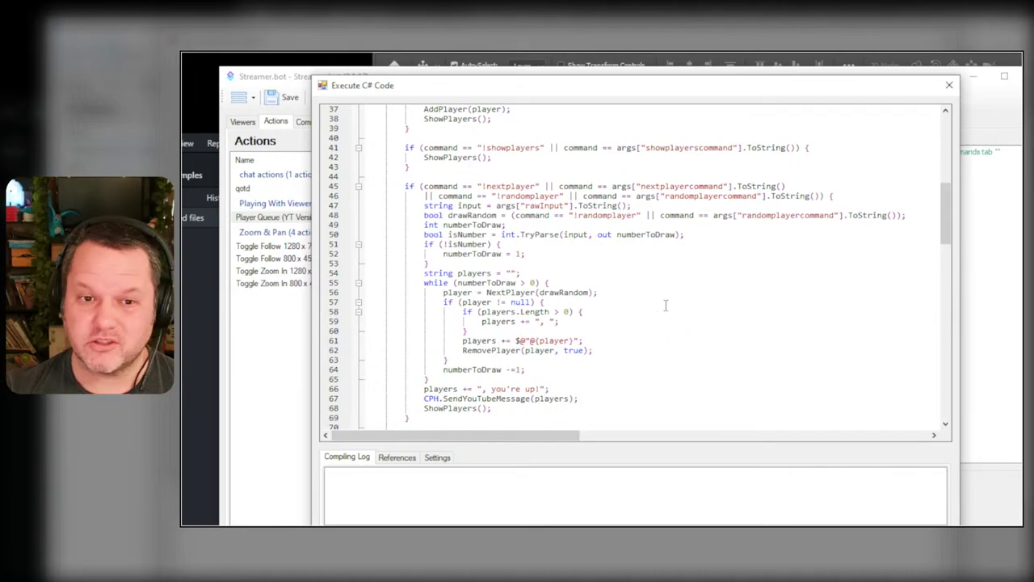
pyautogui.scroll(-3, 643, 261)
pyautogui.scroll(-8, 645, 258)
pyautogui.scroll(12, 644, 257)
pyautogui.scroll(-1, 645, 255)
pyautogui.scroll(-1, 645, 255)
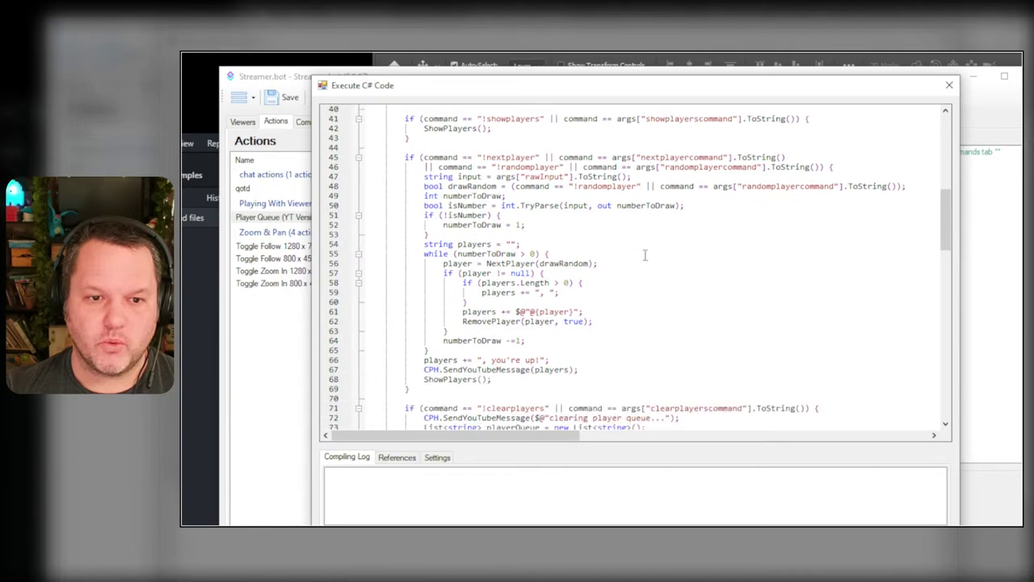
pyautogui.scroll(6, 644, 254)
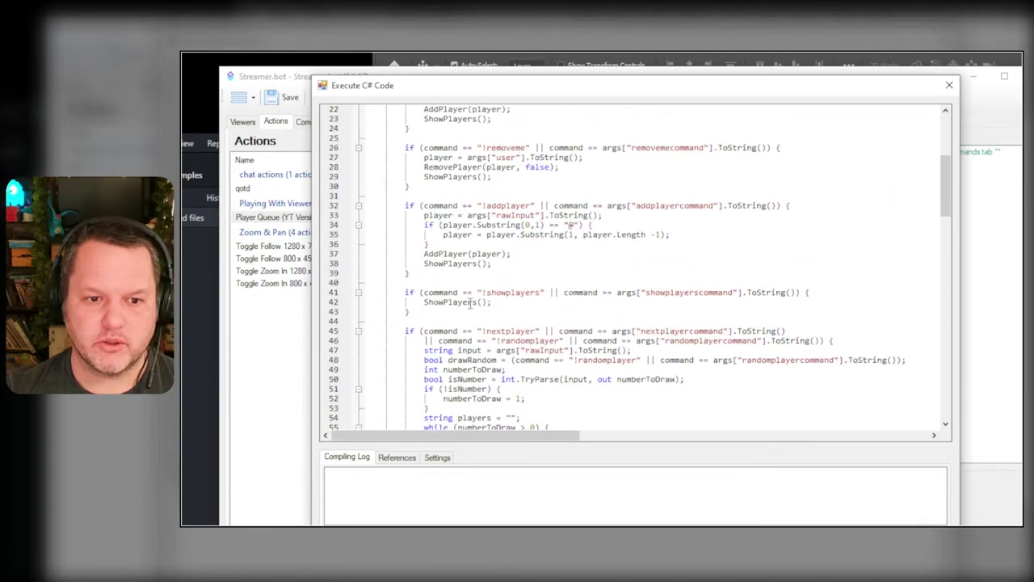
pyautogui.scroll(-20, 582, 266)
pyautogui.scroll(-8, 604, 282)
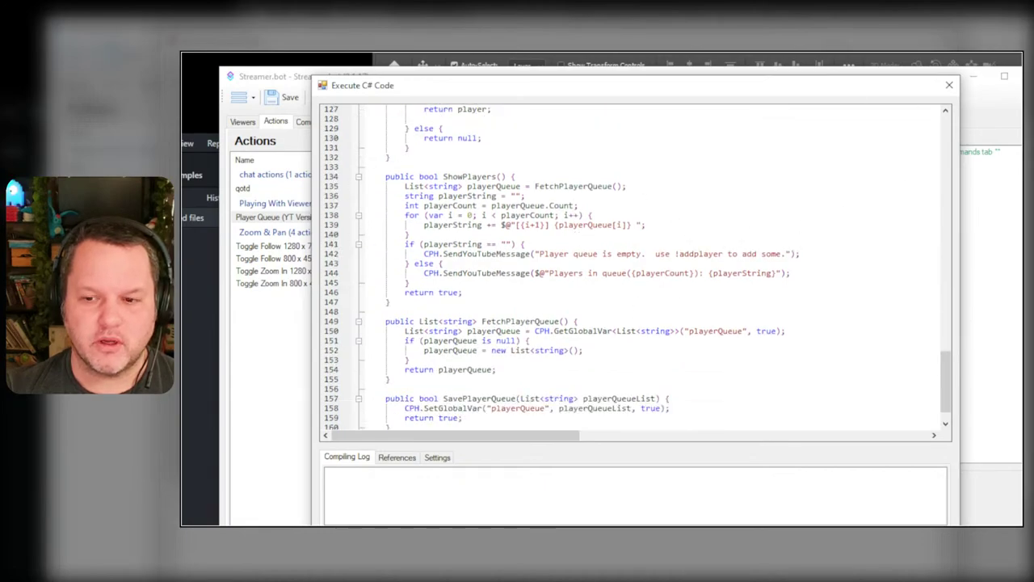
# - Bring up the Sublime Text window with the copied method and shift it aside so the C# ShowPlayers code is uncovered
pyautogui.hotkey('alt', 'Tab')
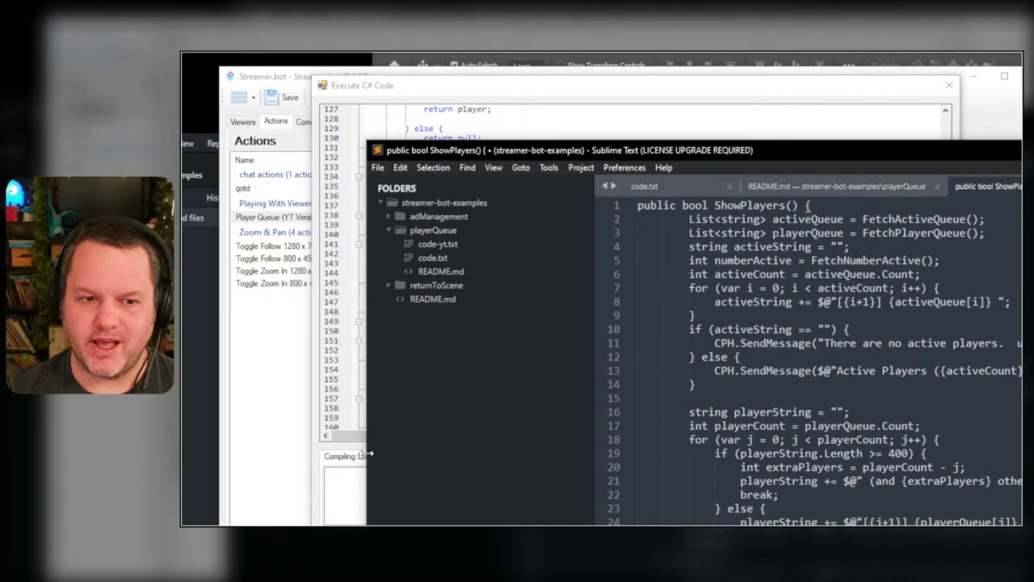
pyautogui.moveTo(366, 458); pyautogui.dragTo(865, 524)
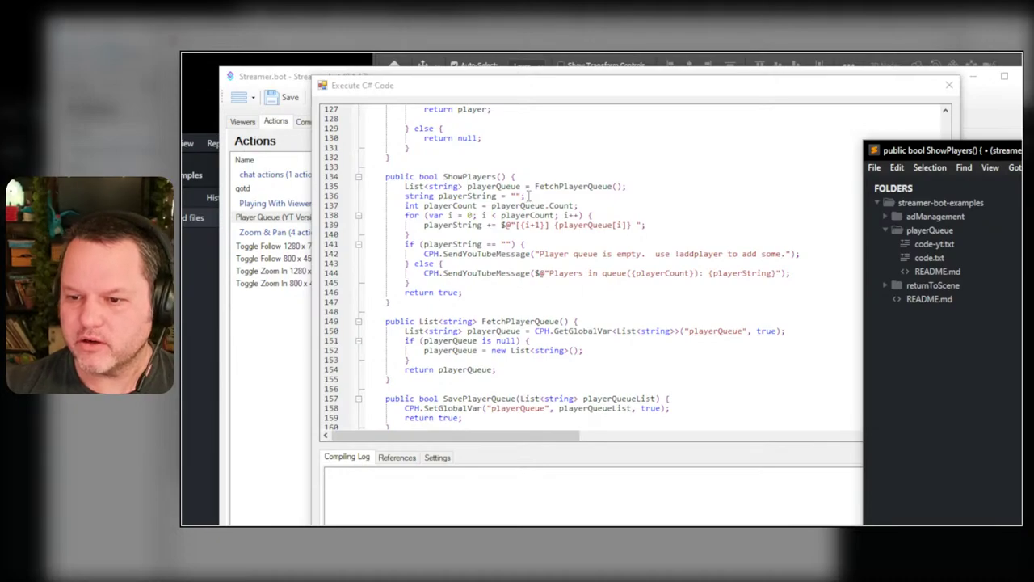
# - Insert a line at the start of the ShowPlayers for loop beginning the condition if (playerString.Length >= )
pyautogui.click(612, 214)
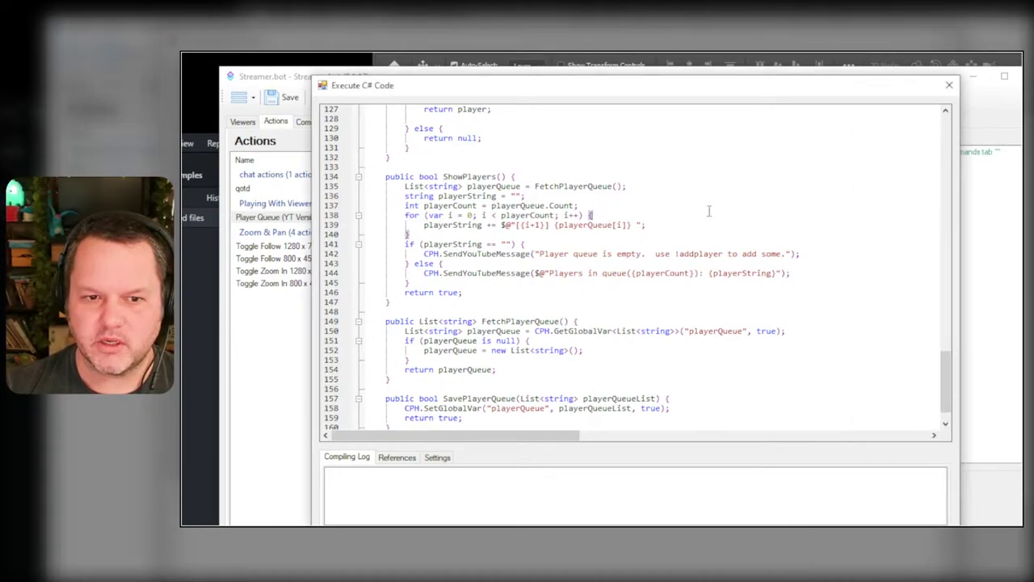
pyautogui.press('Return')
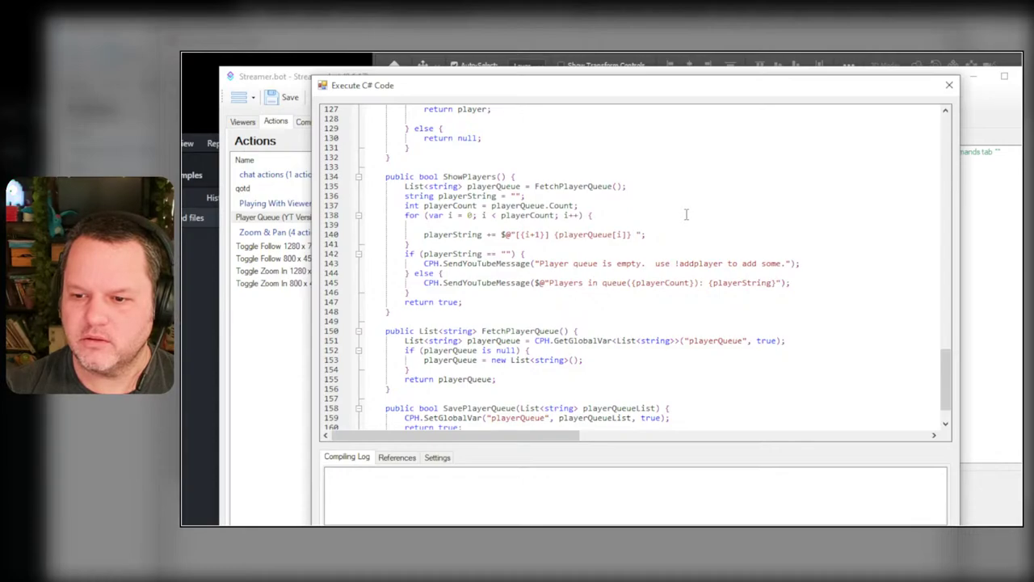
pyautogui.write('if (playerSt')
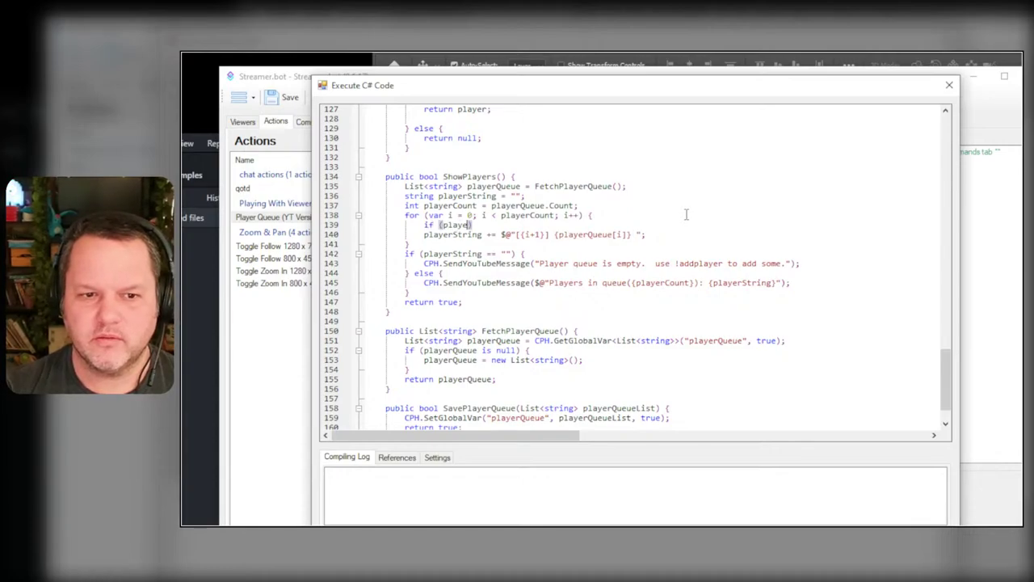
pyautogui.write('ring')
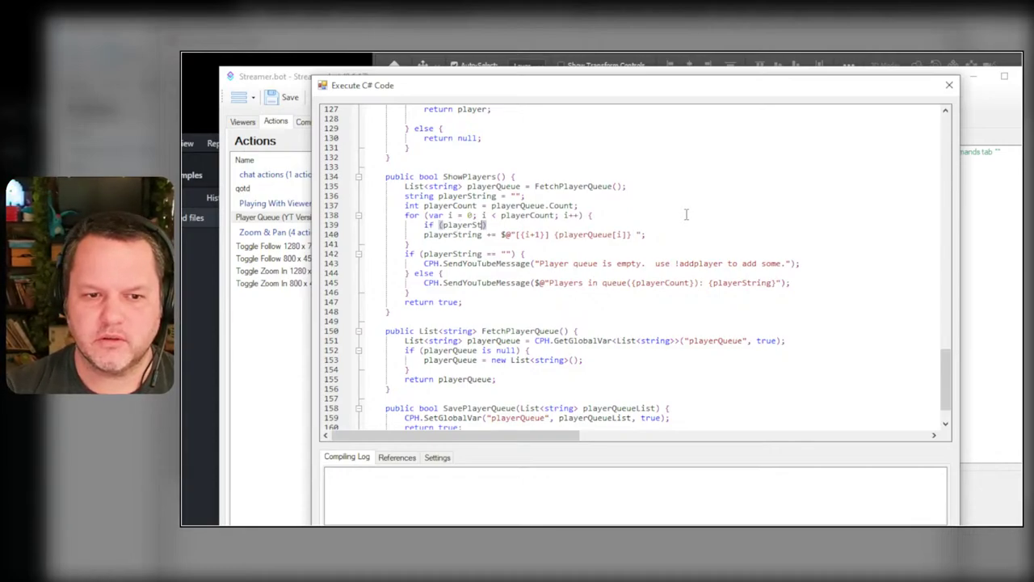
pyautogui.write('.Lenght')
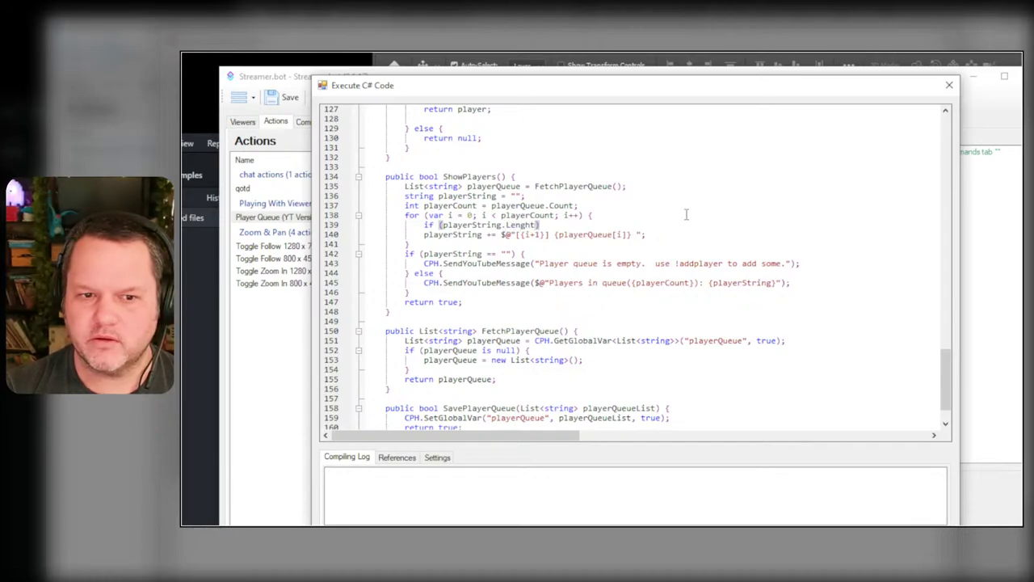
pyautogui.press('BackSpace')
pyautogui.press('BackSpace')
pyautogui.press('BackSpace')
pyautogui.write('gth')
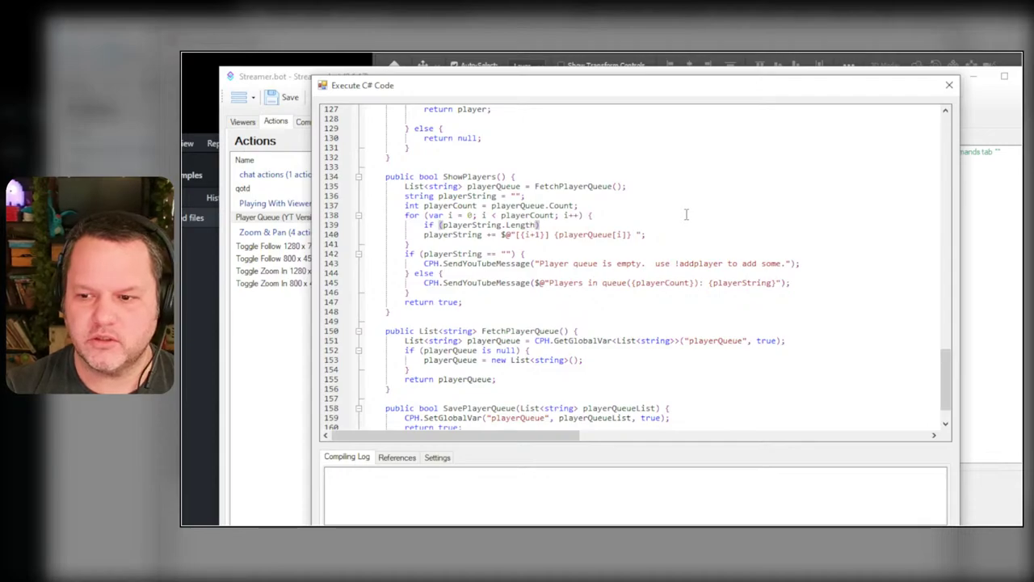
pyautogui.write(' >')
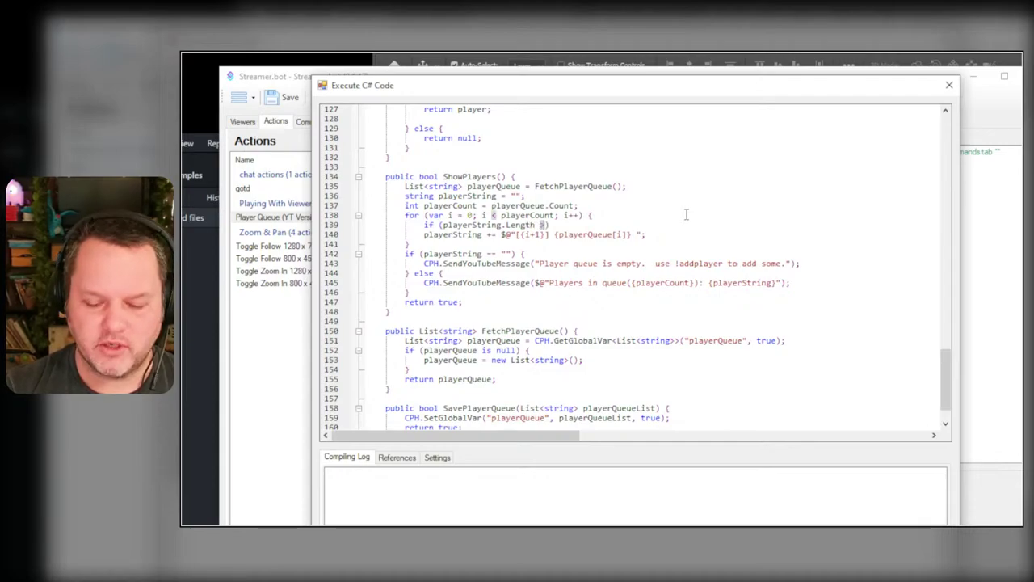
pyautogui.write('=')
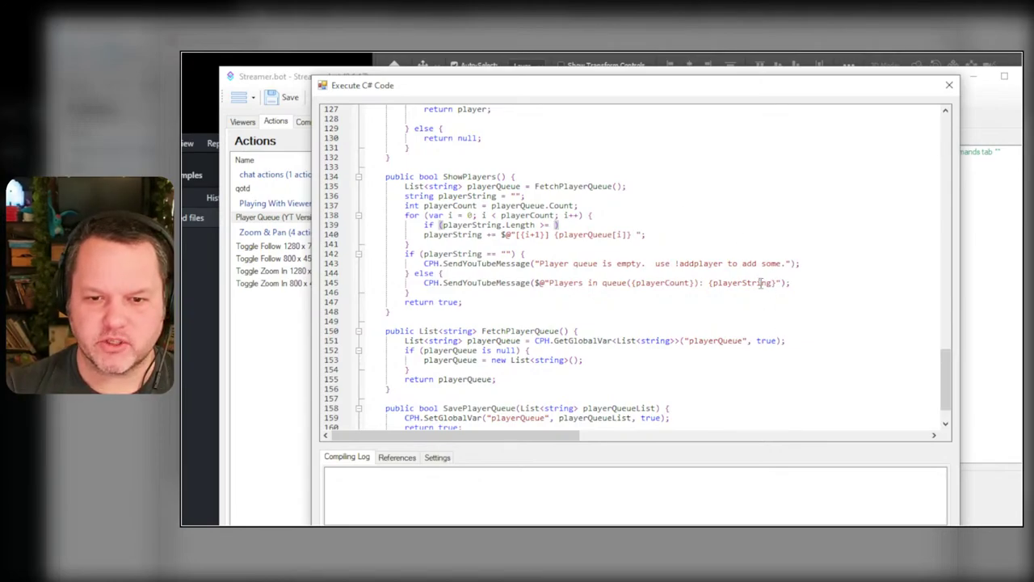
# - Count the characters of the fixed "Players in queue" prefix in the SendYouTubeMessage call of ShowPlayers
pyautogui.click(708, 283)
pyautogui.press('Left')
pyautogui.press('Left')
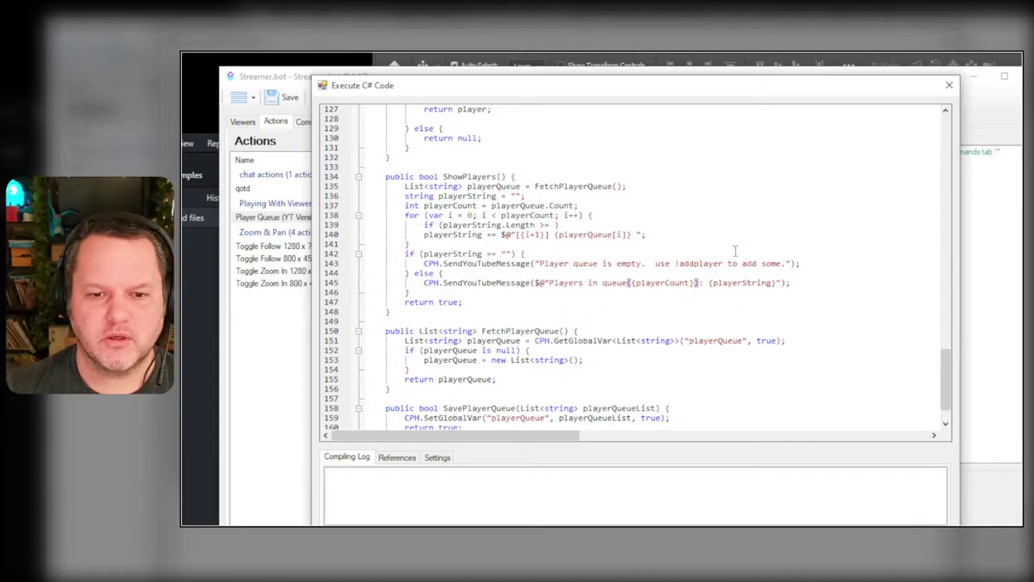
pyautogui.press('Left')
pyautogui.press('Left')
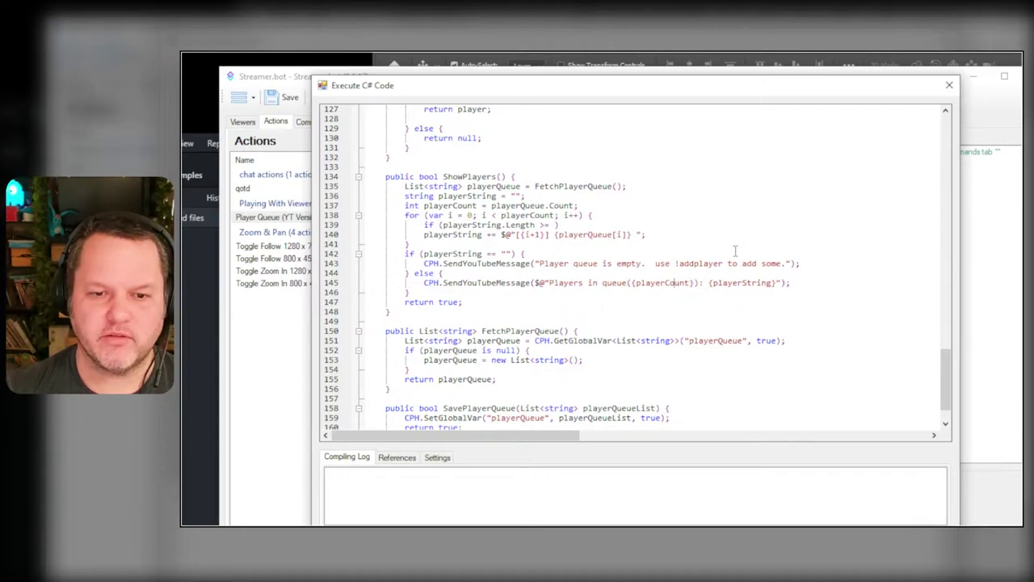
pyautogui.press('Left')
pyautogui.press('Left')
pyautogui.press('Left')
pyautogui.press('Left')
pyautogui.press('Left')
pyautogui.press('Left')
pyautogui.press('Left')
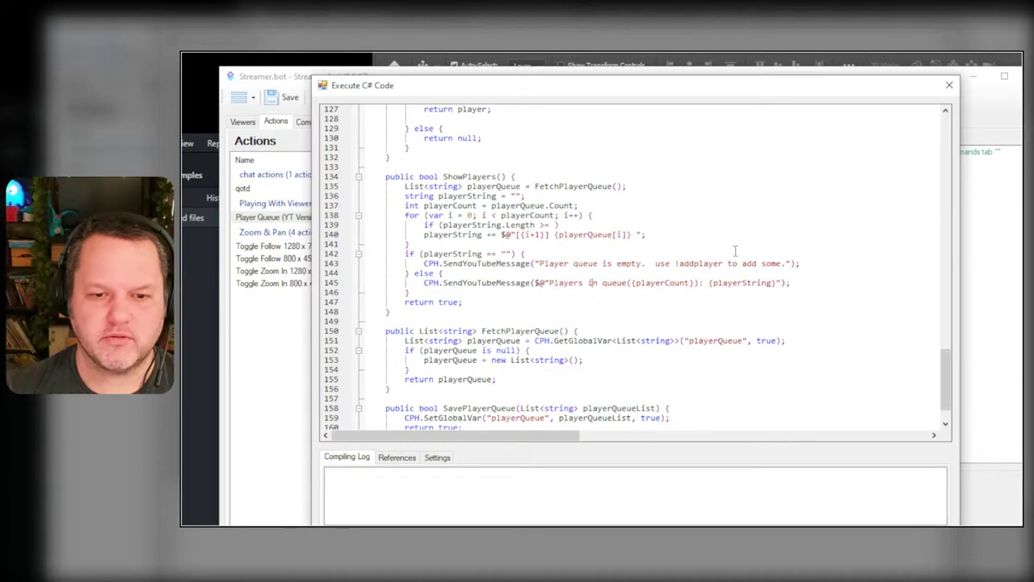
pyautogui.press('Left')
pyautogui.press('Left')
pyautogui.press('Left')
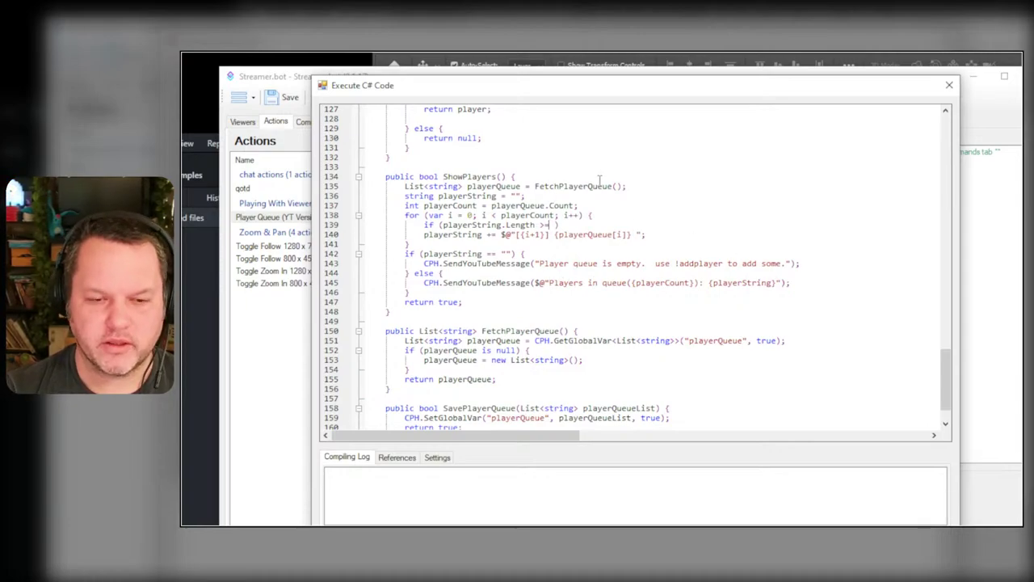
# - Set the playerString.Length limit in the if condition to 175 and highlight the message prefix it has to leave room for
pyautogui.write('17')
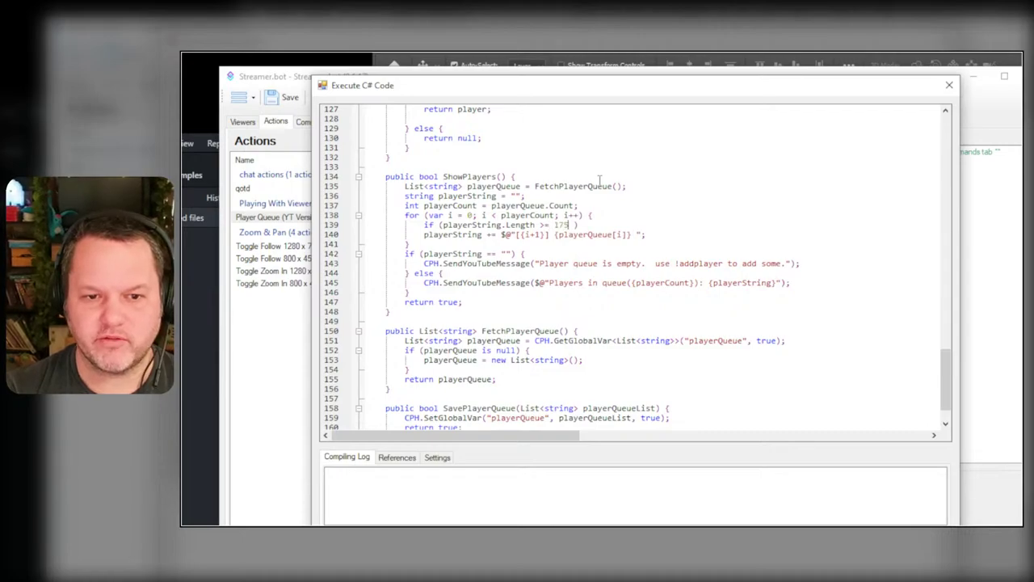
pyautogui.write('5')
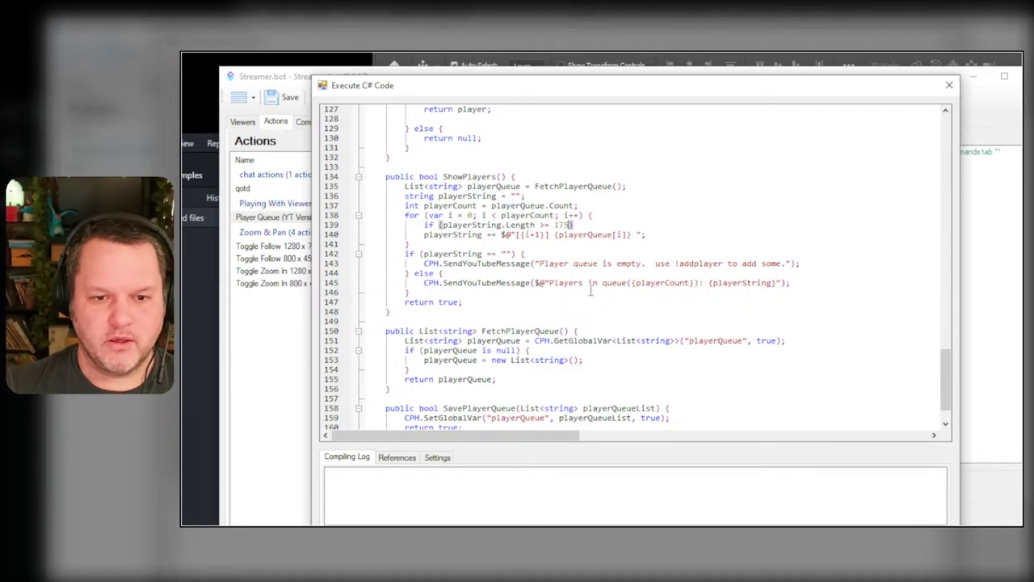
pyautogui.moveTo(549, 283); pyautogui.dragTo(704, 283)
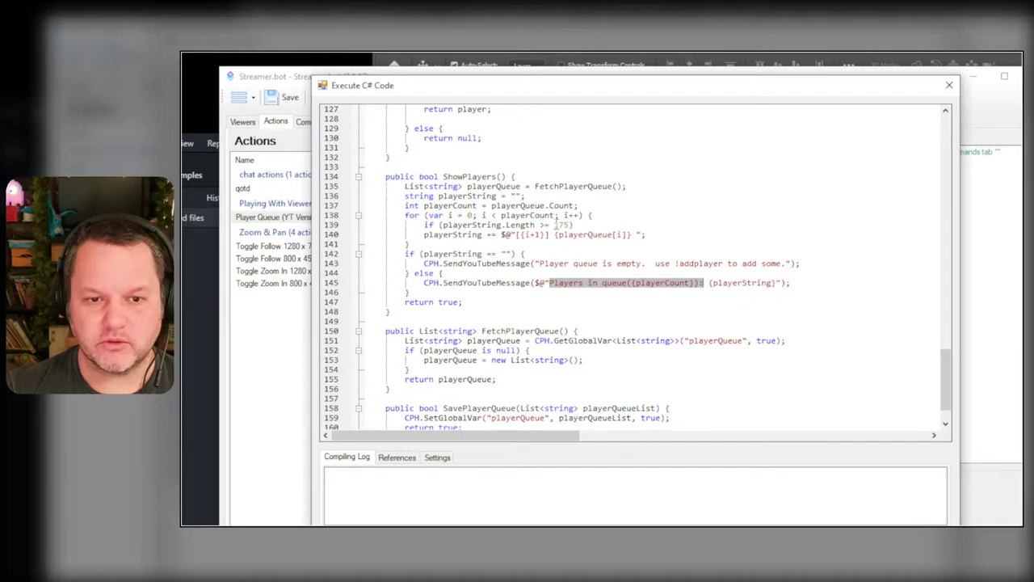
# - Give the playerString.Length condition an empty brace block, with its closing brace on its own line aligned with the if
pyautogui.click(573, 225)
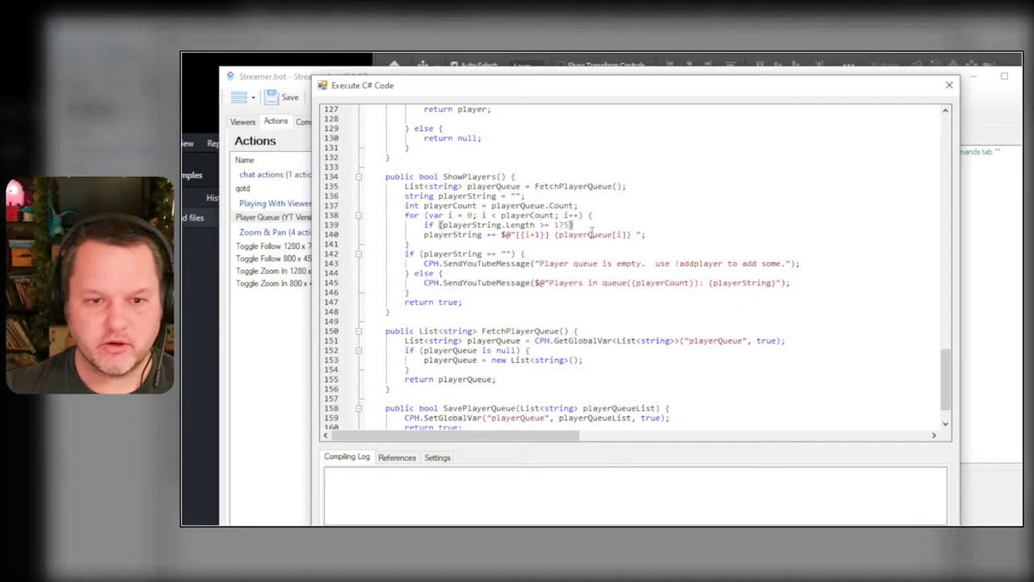
pyautogui.write('{')
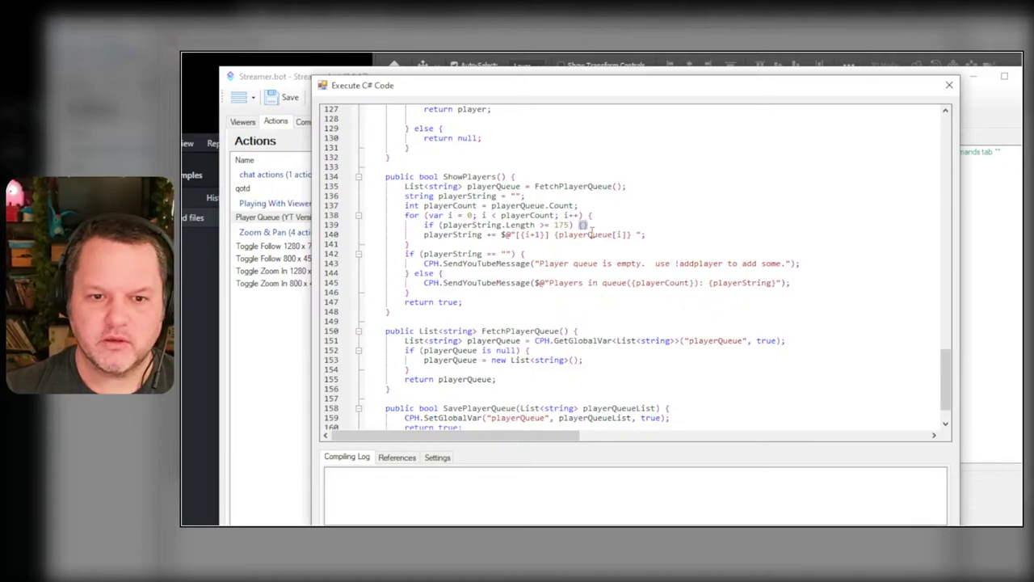
pyautogui.press('Return')
pyautogui.press('Tab')
pyautogui.press('Tab')
pyautogui.press('Tab')
pyautogui.press('Tab')
pyautogui.press('BackSpace')
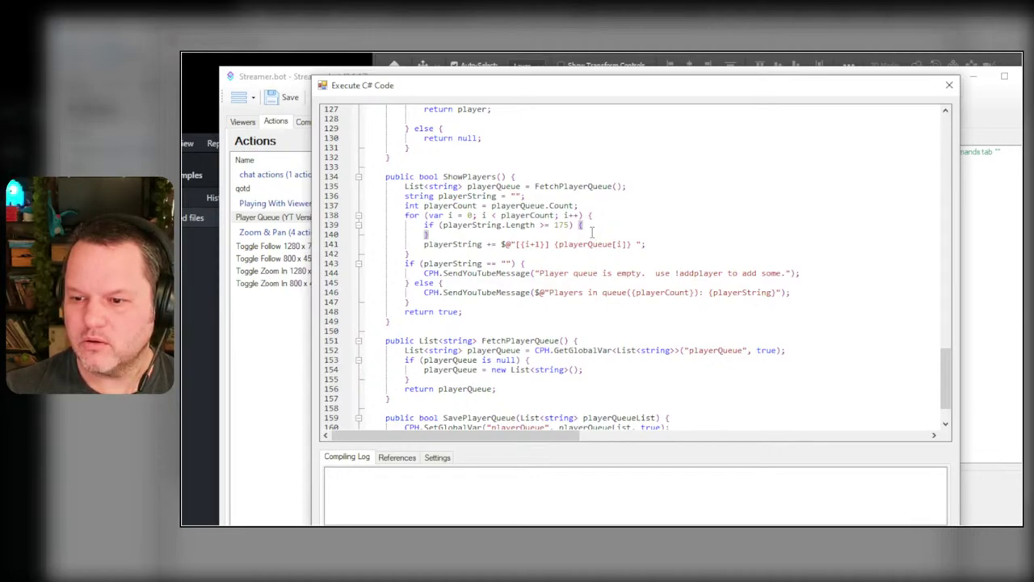
pyautogui.write('}')
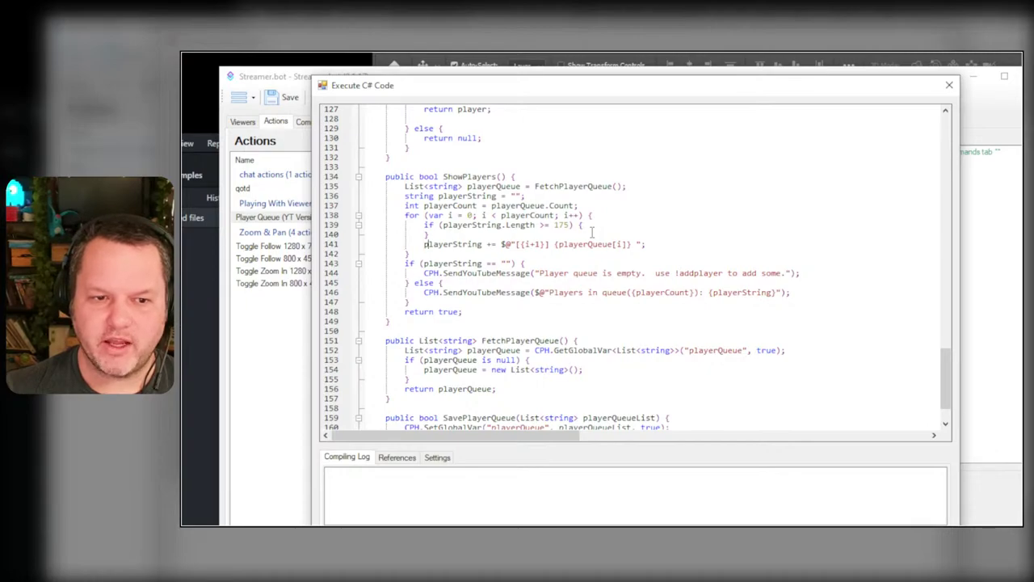
# - Move the playerString append line with {playerQueue[i]} from below the if statement into its brace block
pyautogui.hotkey('shift', 'End')
pyautogui.hotkey('ctrl', 'x')
pyautogui.press('Up')
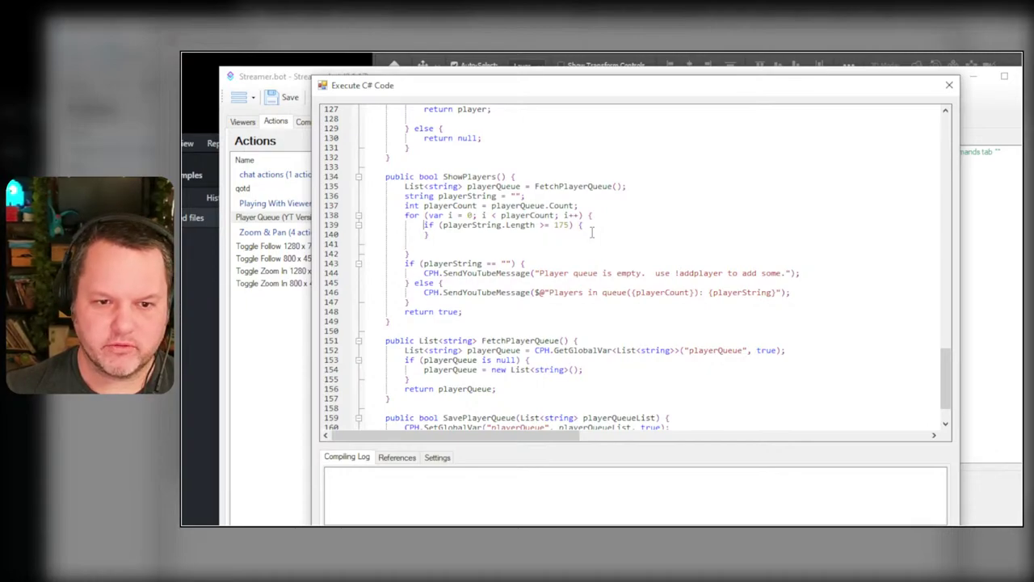
pyautogui.press('Return')
pyautogui.hotkey('ctrl', 'v')
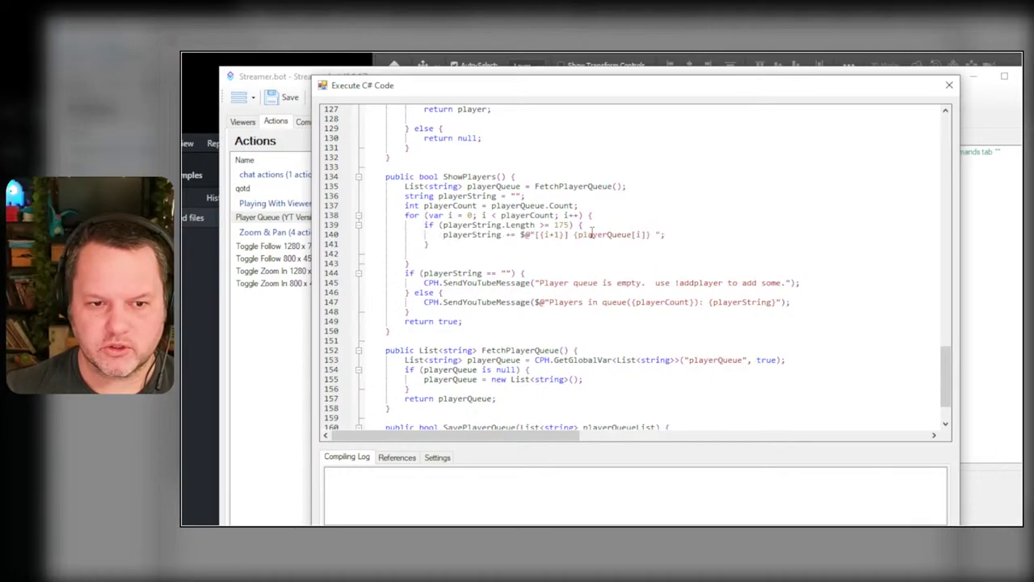
# - Add an else branch with its own brace block directly after the length-check if block
pyautogui.press('Down')
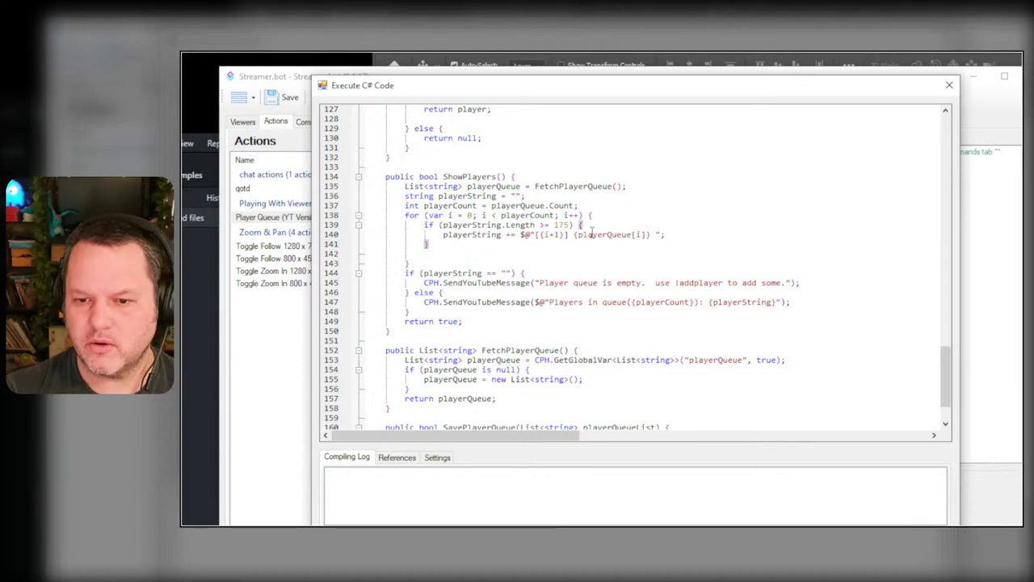
pyautogui.write('else {')
pyautogui.press('Return')
pyautogui.write('}')
pyautogui.press('Return')
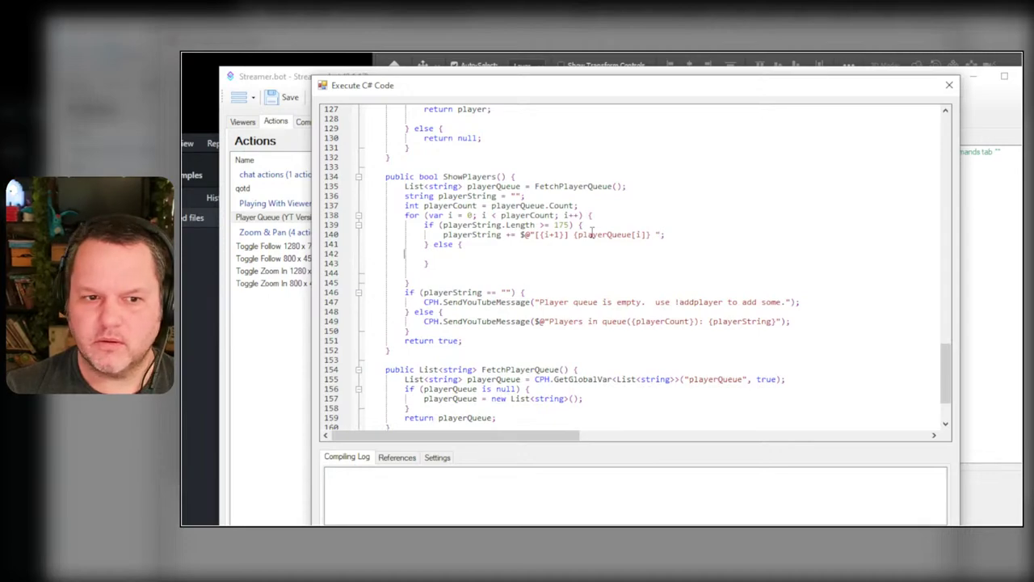
pyautogui.press('Tab')
pyautogui.write('playe')
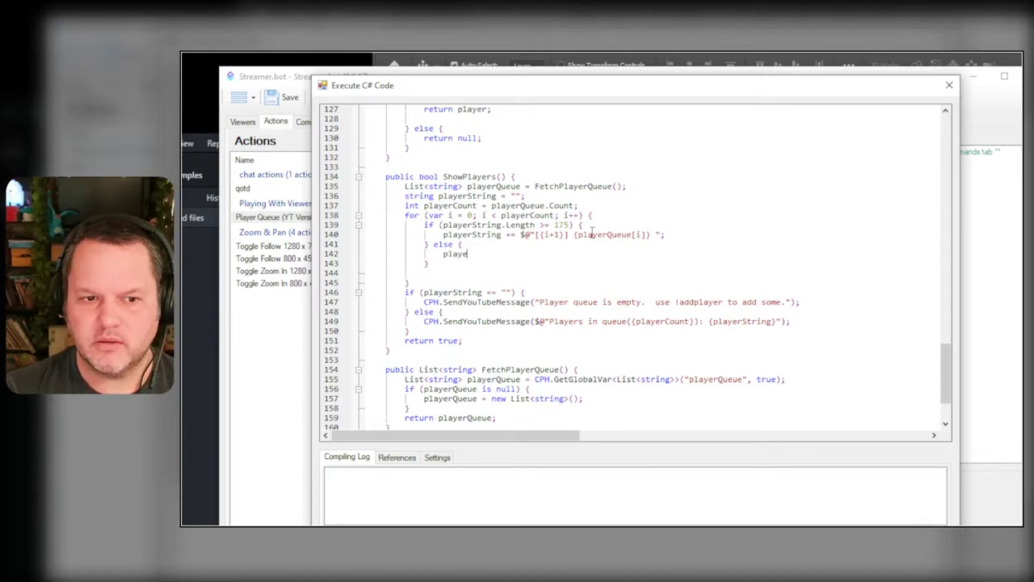
pyautogui.write('rString')
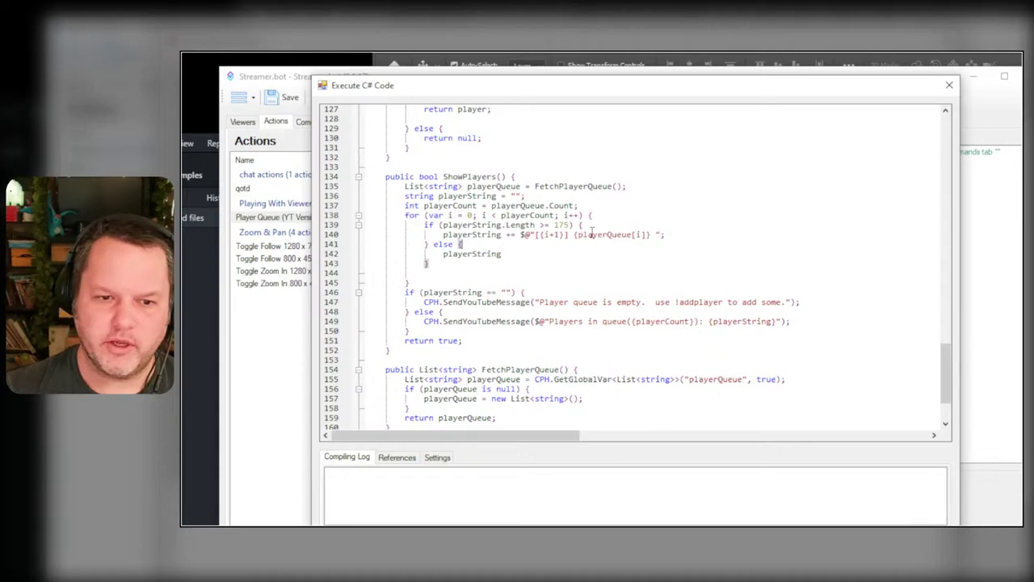
# - Move the {playerQueue[i]} append line from the if block into the else block, replacing the unfinished playerString line there
pyautogui.press('Up')
pyautogui.press('Up')
pyautogui.press('Home')
pyautogui.hotkey('shift', 'End')
pyautogui.hotkey('ctrl', 'x')
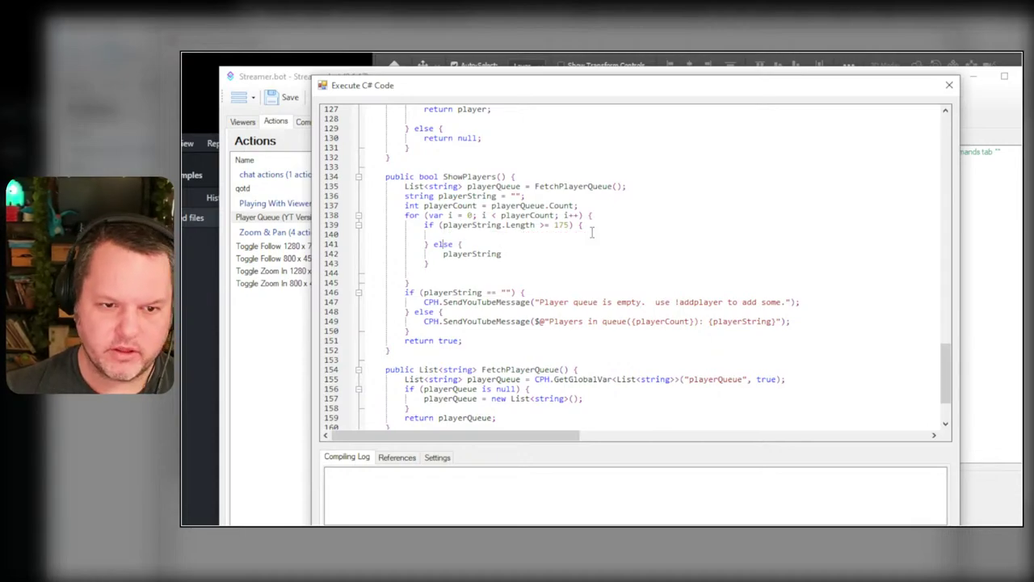
pyautogui.press('Down')
pyautogui.press('End')
pyautogui.press('Return')
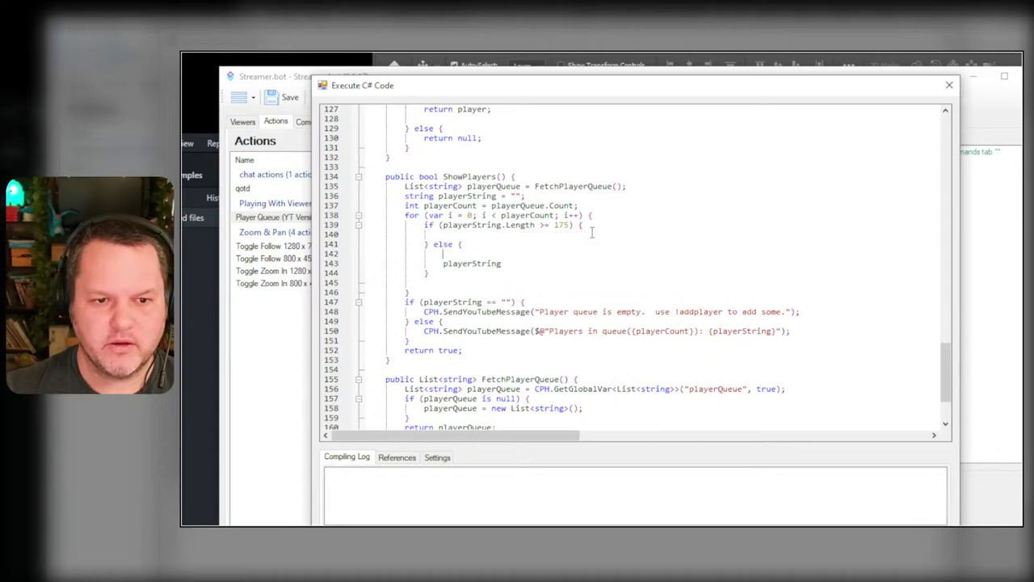
pyautogui.hotkey('ctrl', 'v')
pyautogui.hotkey('shift', 'Down')
pyautogui.press('Delete')
# - Begin a new line in the empty if block reading playerString += $@" (and {extraPlayers} others)
pyautogui.press('Up')
pyautogui.press('Up')
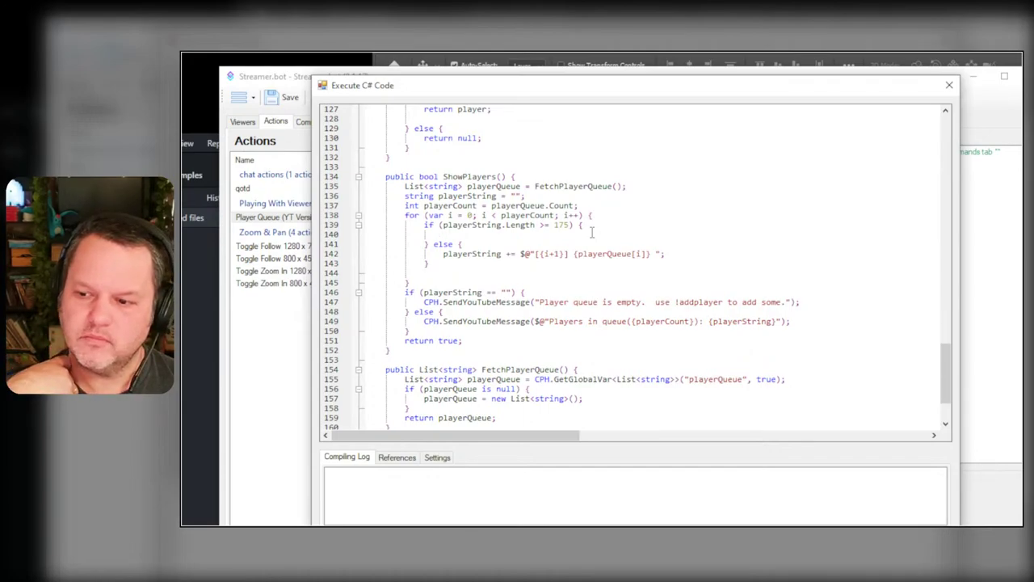
pyautogui.hotkey('ctrl', 'v')
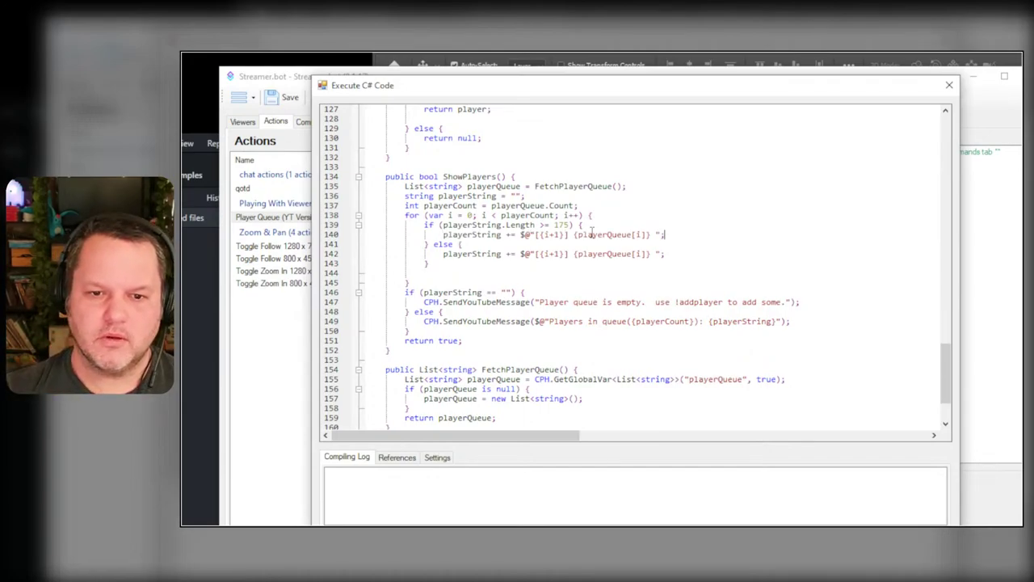
pyautogui.hotkey('shift', 'Home')
pyautogui.press('BackSpace')
pyautogui.write('player')
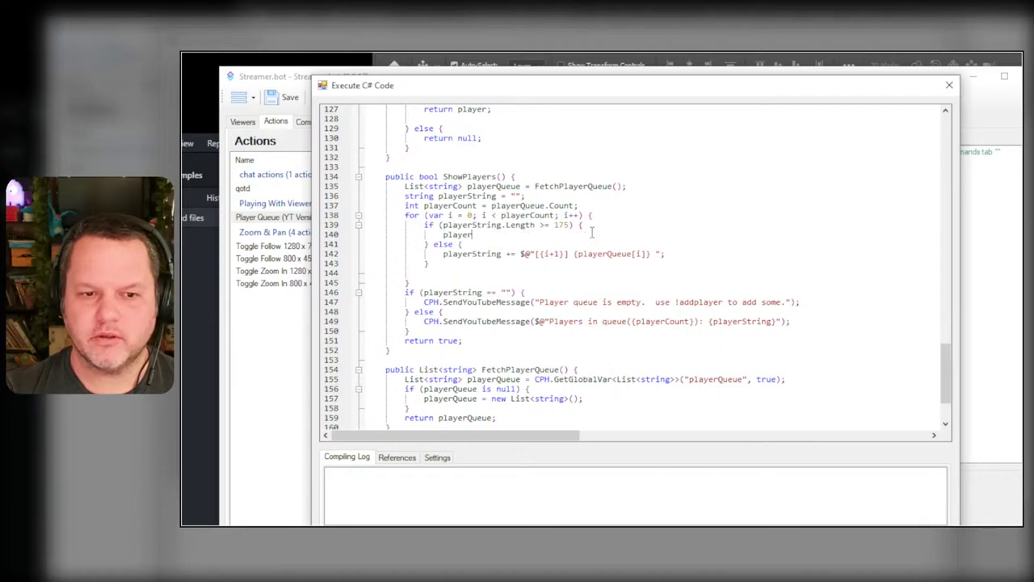
pyautogui.write('String')
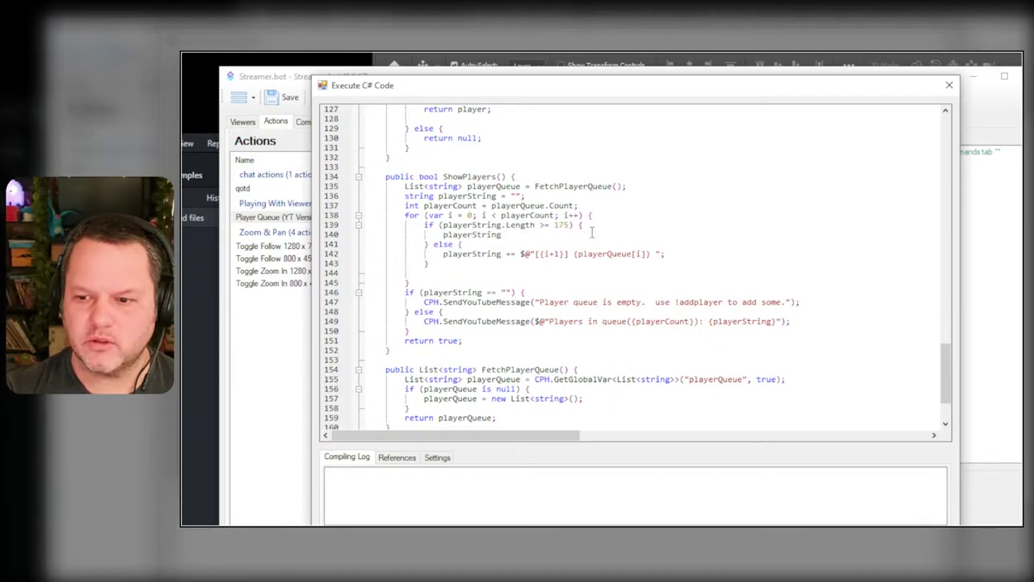
pyautogui.write(' +=')
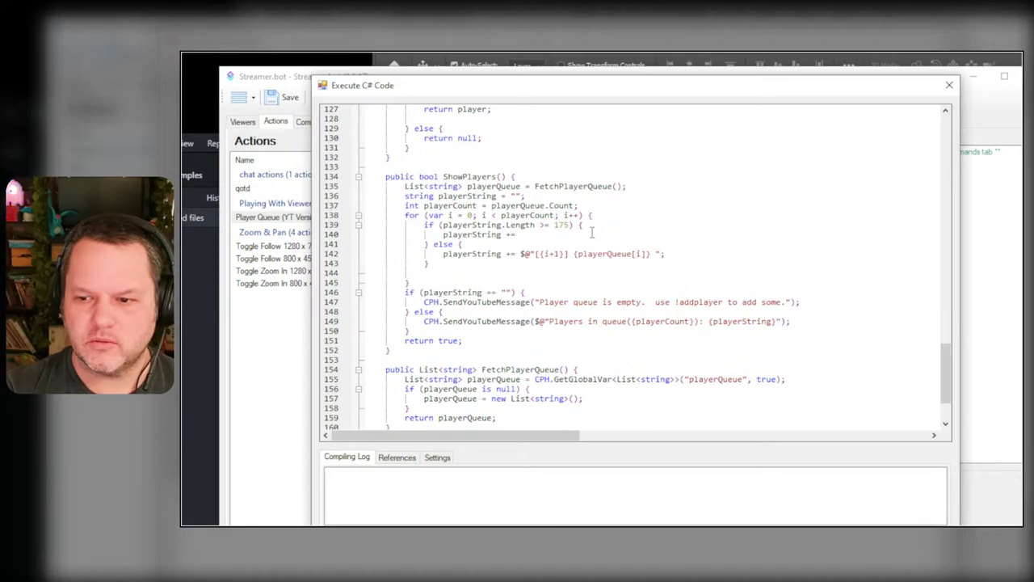
pyautogui.write(' $')
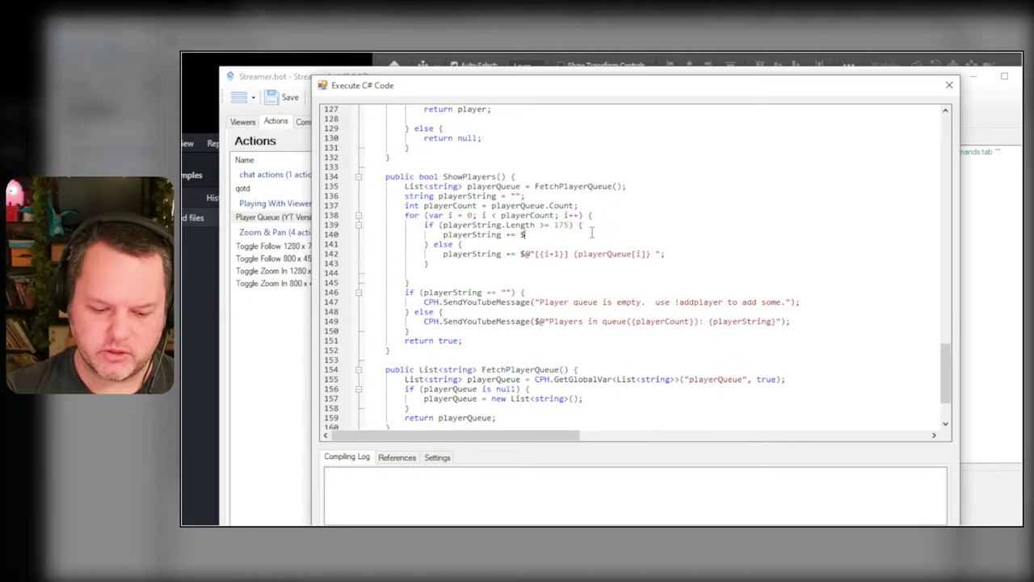
pyautogui.write('@"')
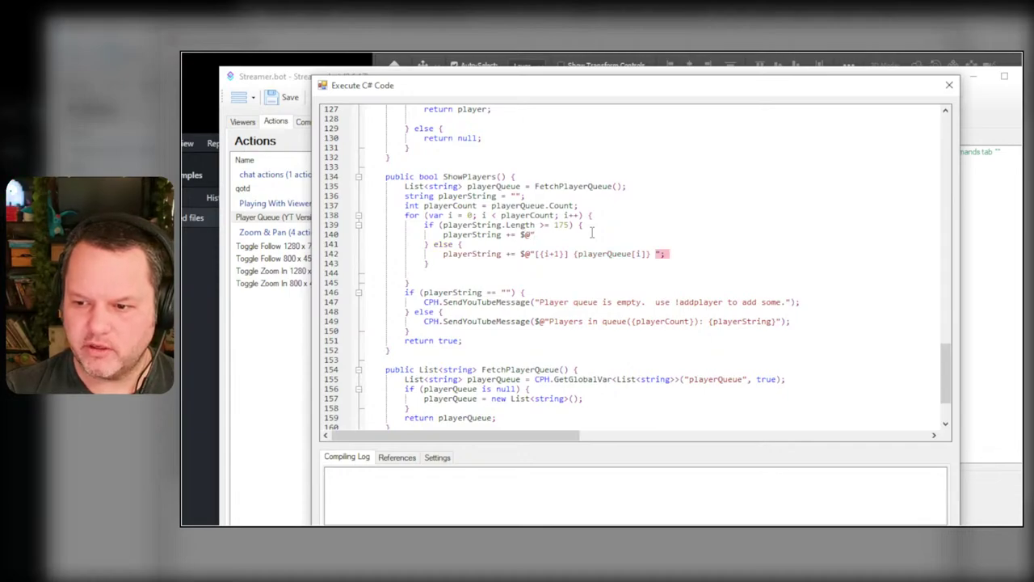
pyautogui.write(' {}')
pyautogui.write('and {extra')
pyautogui.write('Players} others')
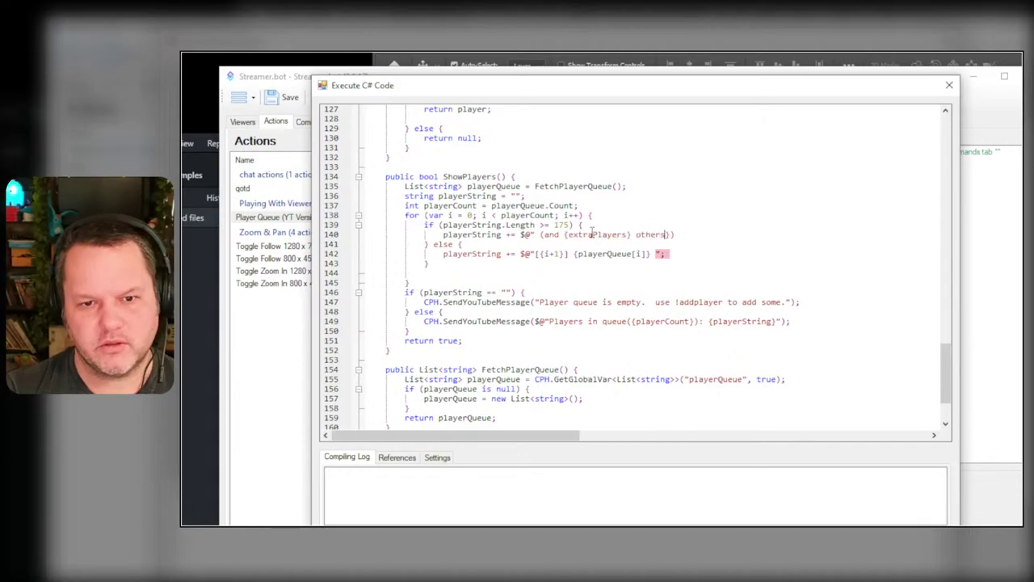
# - Shorten the if block's appended text to " (+{extraPlayers})" and end the statement with a semicolon
pyautogui.press('BackSpace')
pyautogui.press('BackSpace')
pyautogui.press('BackSpace')
pyautogui.press('BackSpace')
pyautogui.press('BackSpace')
pyautogui.press('BackSpace')
pyautogui.press('BackSpace')
pyautogui.press('BackSpace')
pyautogui.press('BackSpace')
pyautogui.press('BackSpace')
pyautogui.press('BackSpace')
pyautogui.press('BackSpace')
pyautogui.press('BackSpace')
pyautogui.press('BackSpace')
pyautogui.press('BackSpace')
pyautogui.press('BackSpace')
pyautogui.press('BackSpace')
pyautogui.press('BackSpace')
pyautogui.press('BackSpace')
pyautogui.press('BackSpace')
pyautogui.press('BackSpace')
pyautogui.write('+{')
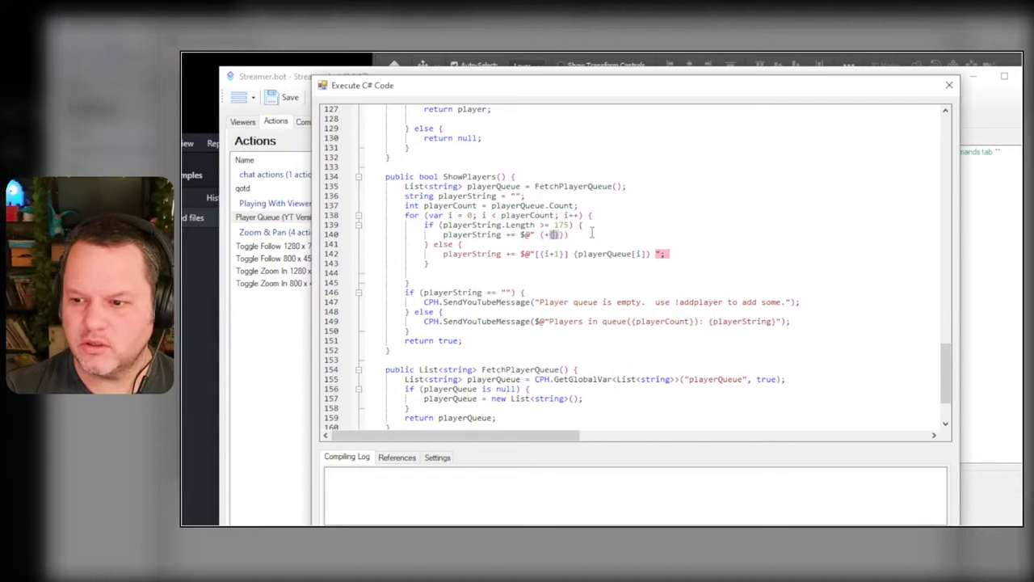
pyautogui.write('extraPlay')
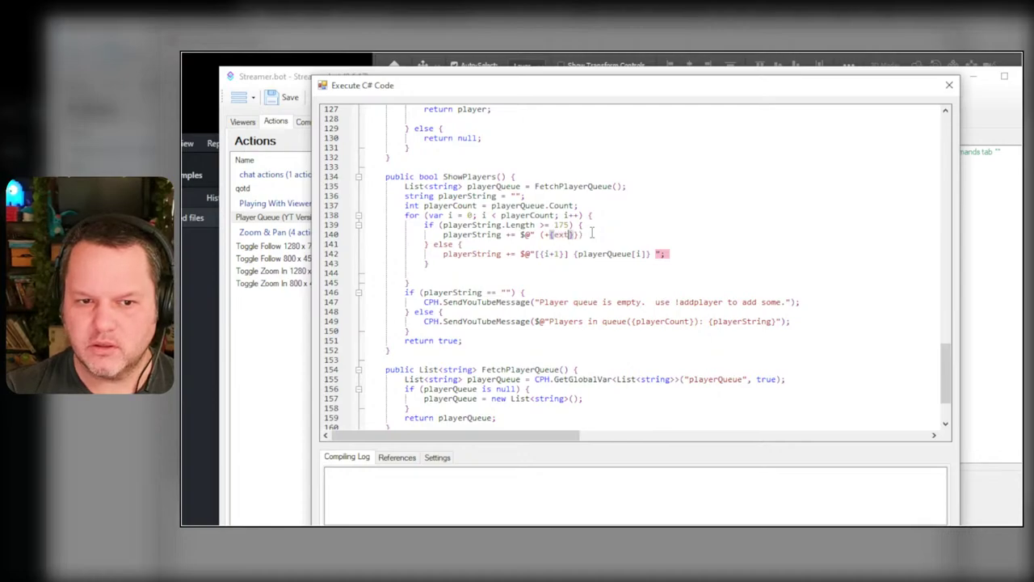
pyautogui.write('ers')
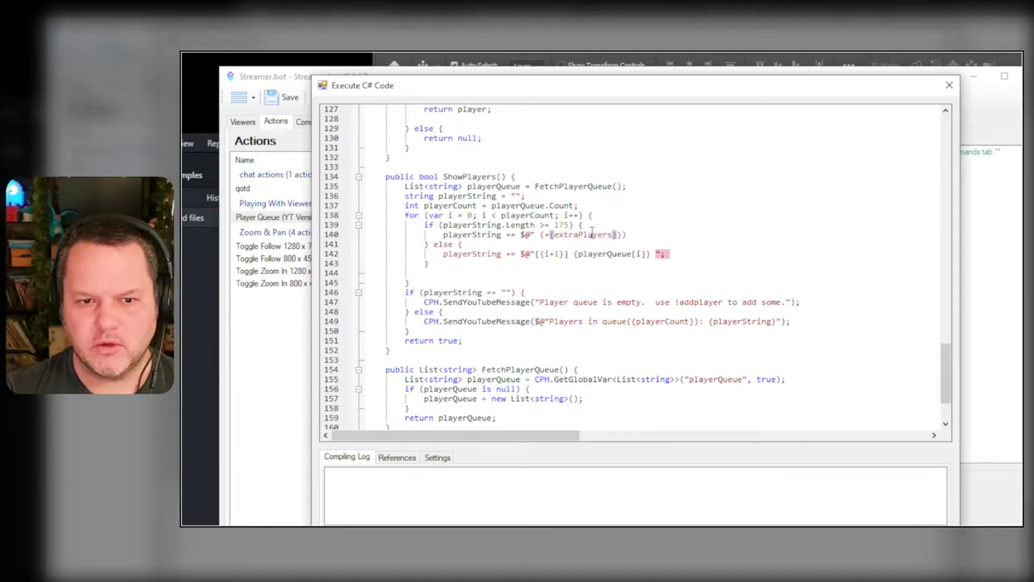
pyautogui.press('Right')
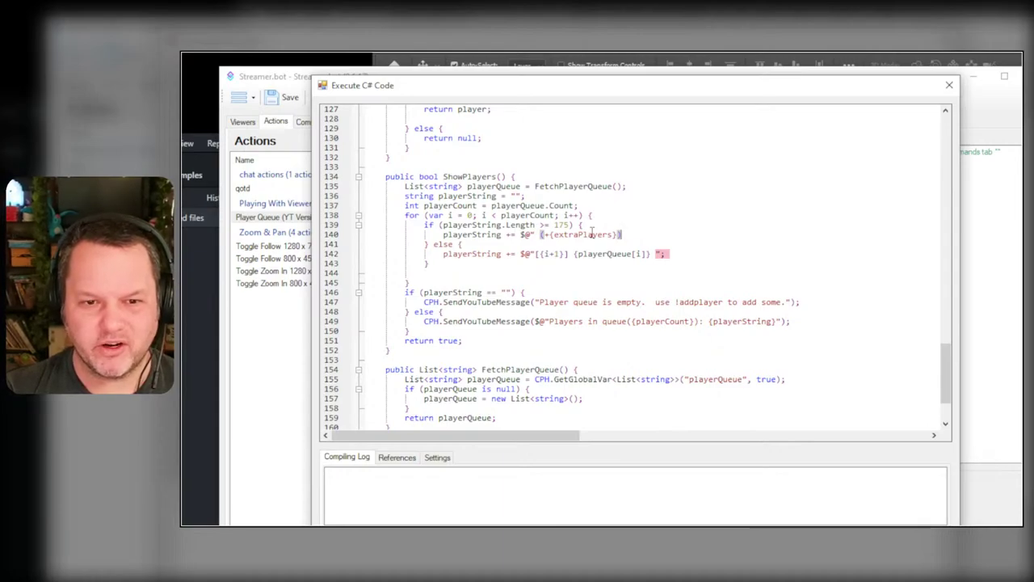
pyautogui.write('";')
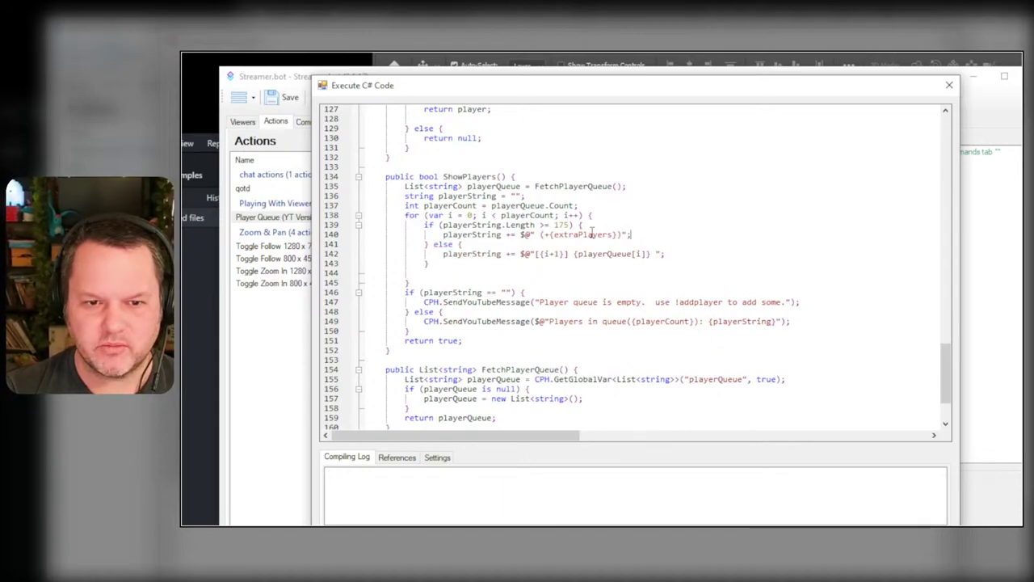
# - Change the playerString length limit in the ShowPlayers loop's if condition to 168
pyautogui.press('Left')
pyautogui.press('Left')
pyautogui.press('Left')
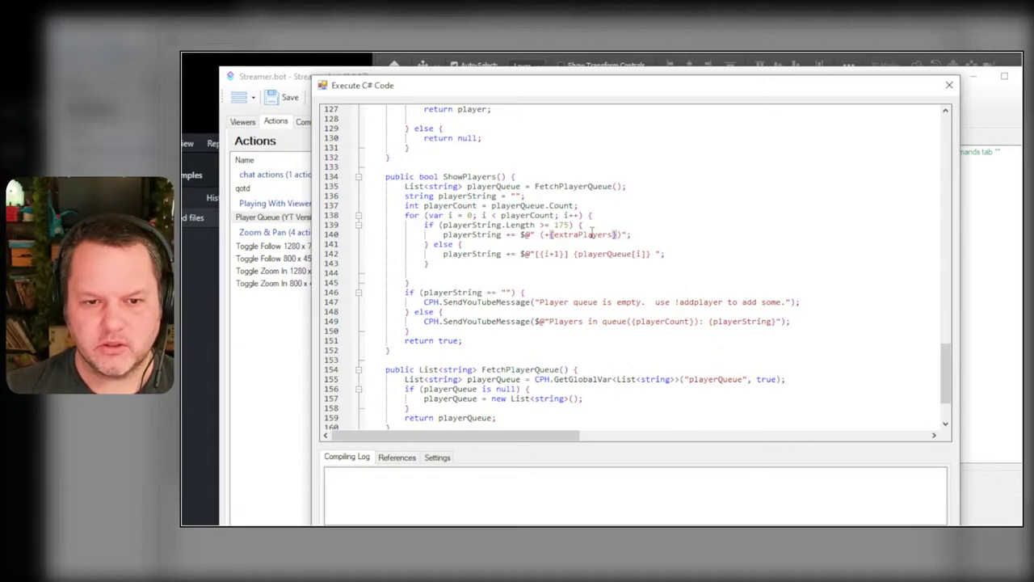
pyautogui.press('Left')
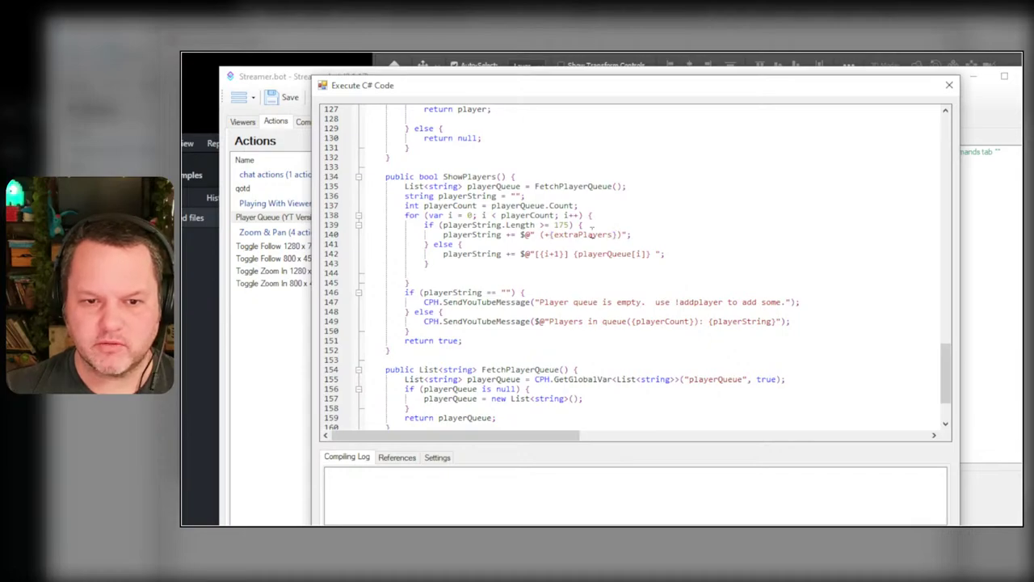
pyautogui.press('Right')
pyautogui.hotkey('ctrl', 'Left')
pyautogui.hotkey('ctrl', 'Left')
pyautogui.hotkey('ctrl', 'Left')
pyautogui.hotkey('ctrl', 'Left')
pyautogui.press('Up')
pyautogui.hotkey('ctrl', 'Right')
pyautogui.hotkey('ctrl', 'Right')
pyautogui.hotkey('ctrl', 'shift', 'Right')
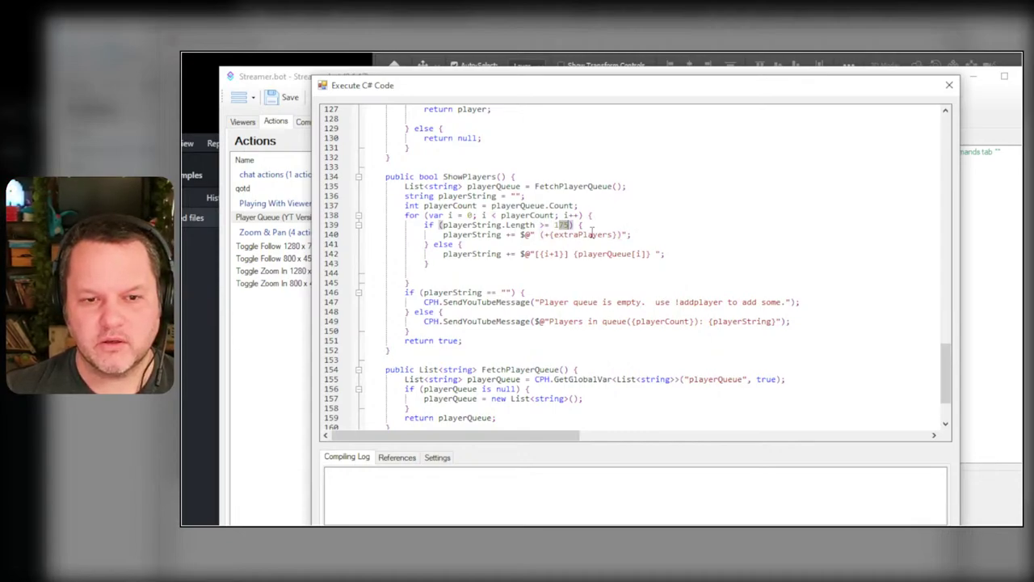
pyautogui.write('160')
pyautogui.press('Down')
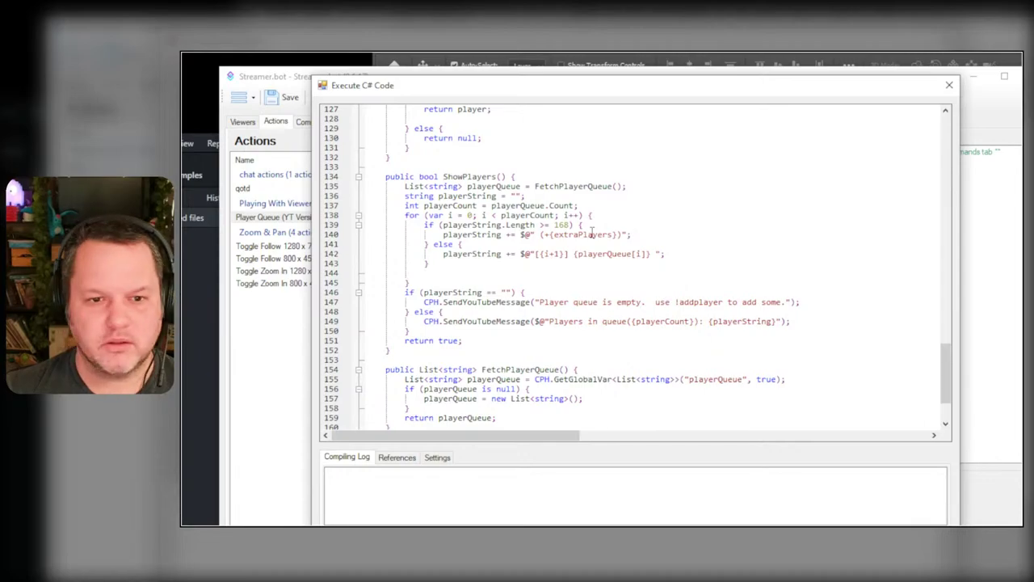
# - Insert the line int extraPlayers = playerCount - j; at the start of the length-check if block
pyautogui.press('Up')
pyautogui.press('Up')
pyautogui.press('Down')
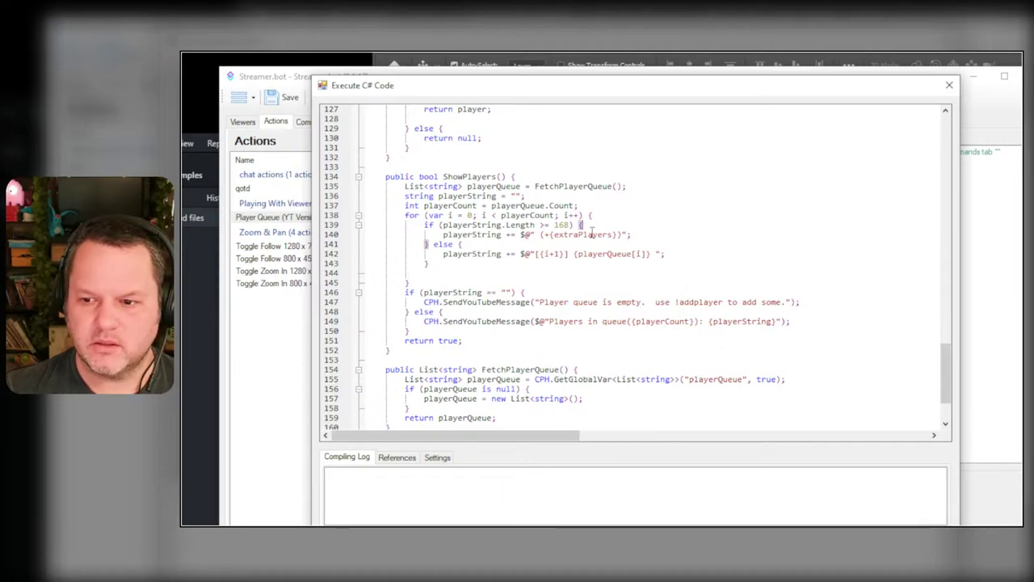
pyautogui.press('Return')
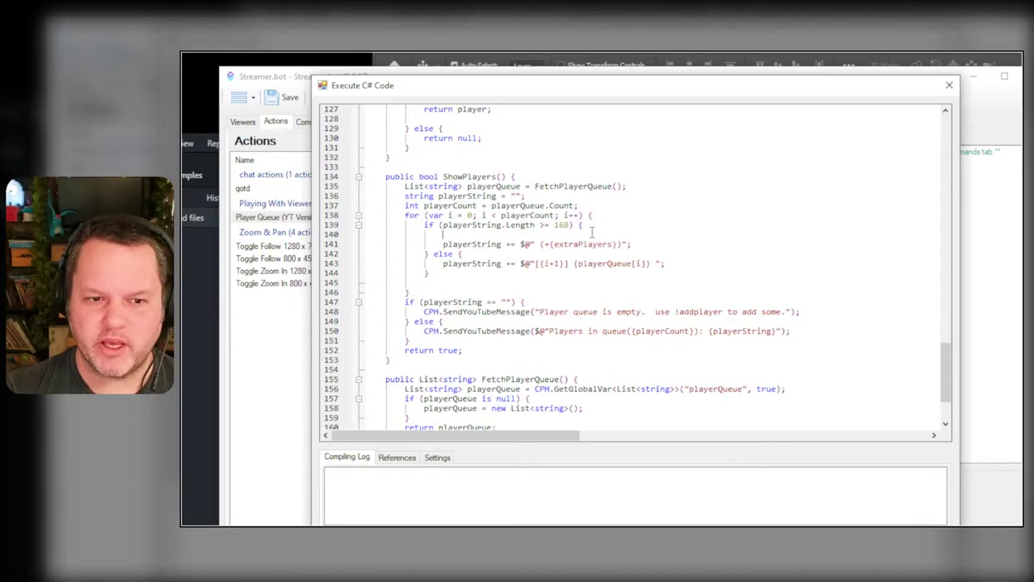
pyautogui.write('int ')
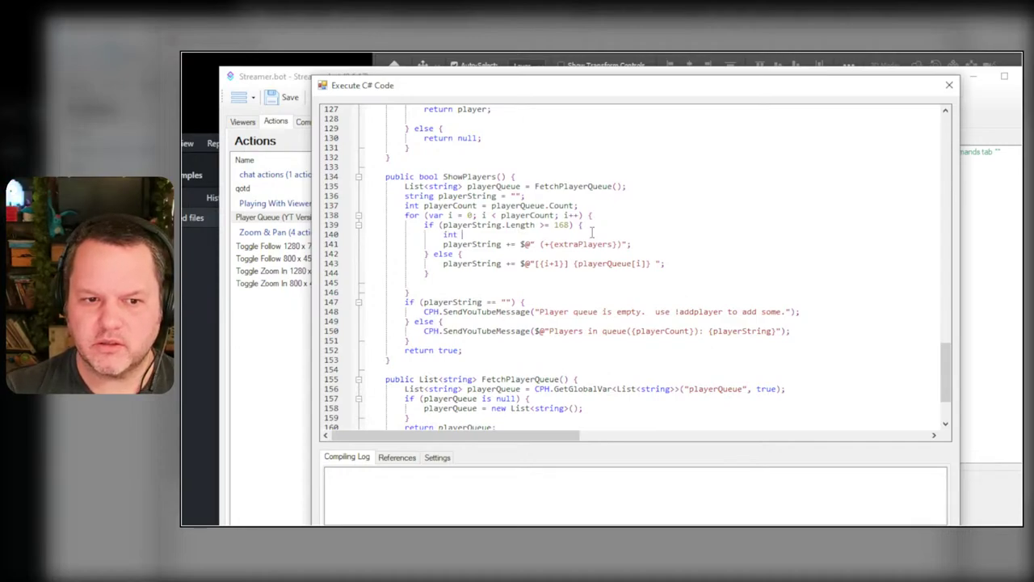
pyautogui.write('extraPlayers')
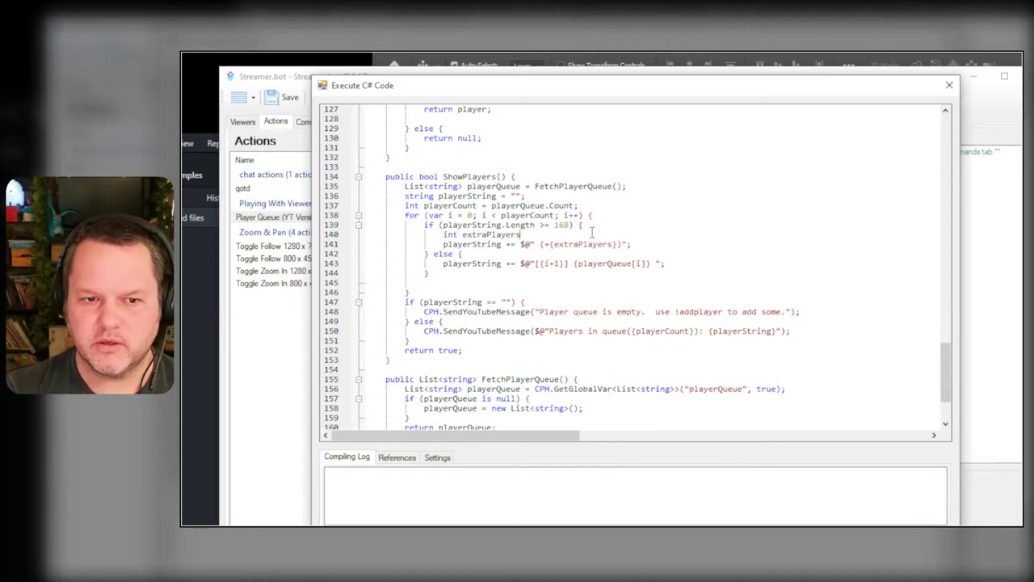
pyautogui.write(' = player')
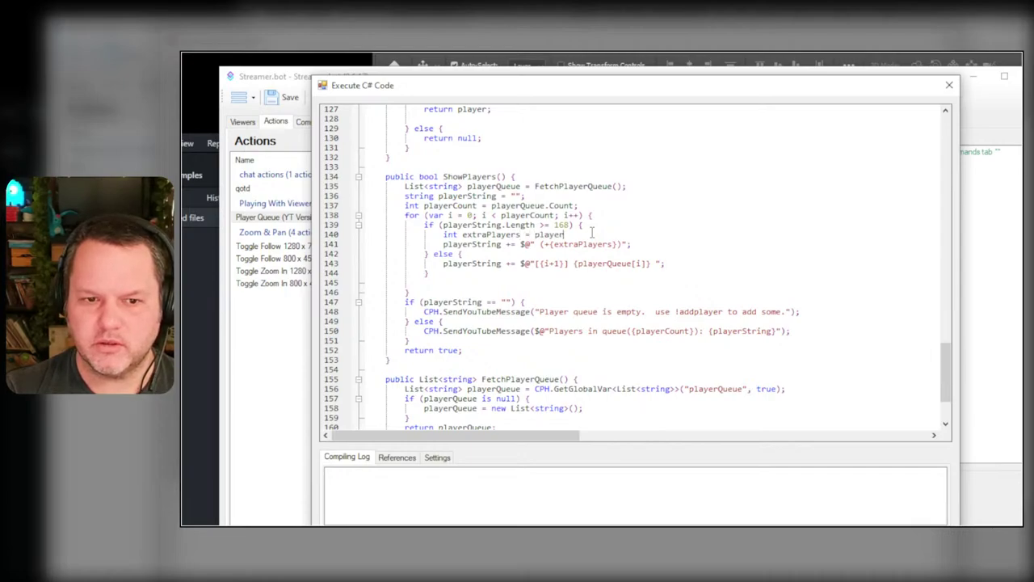
pyautogui.write('Count - i;')
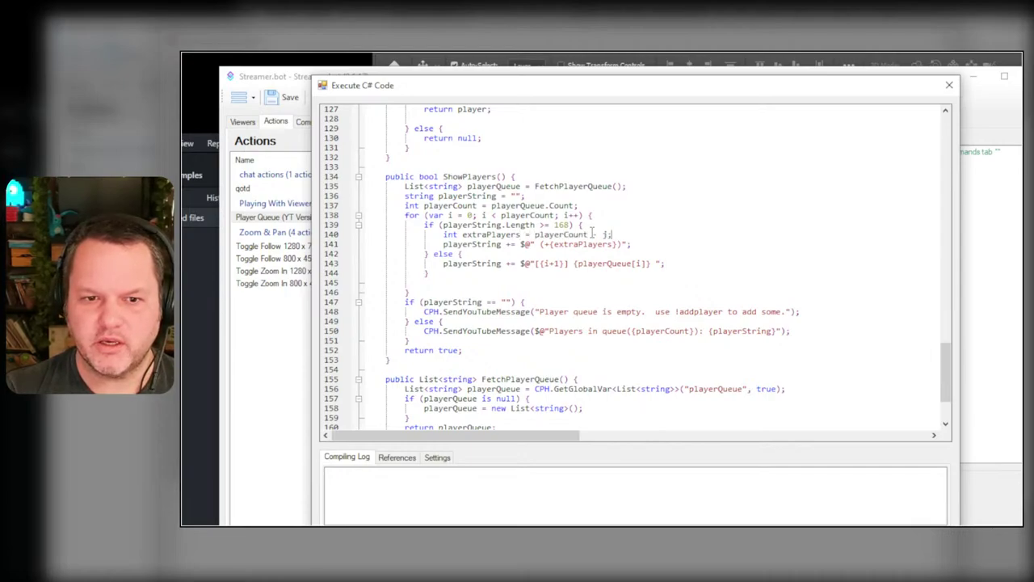
# - Add a break; statement after the extraPlayers append line to end the loop there
pyautogui.press('Down')
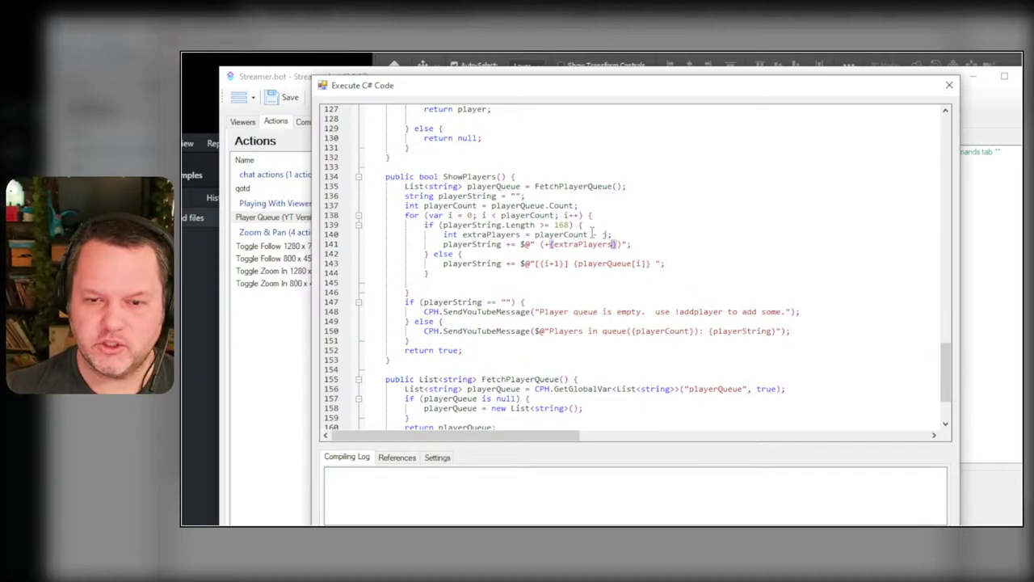
pyautogui.press('End')
pyautogui.press('Return')
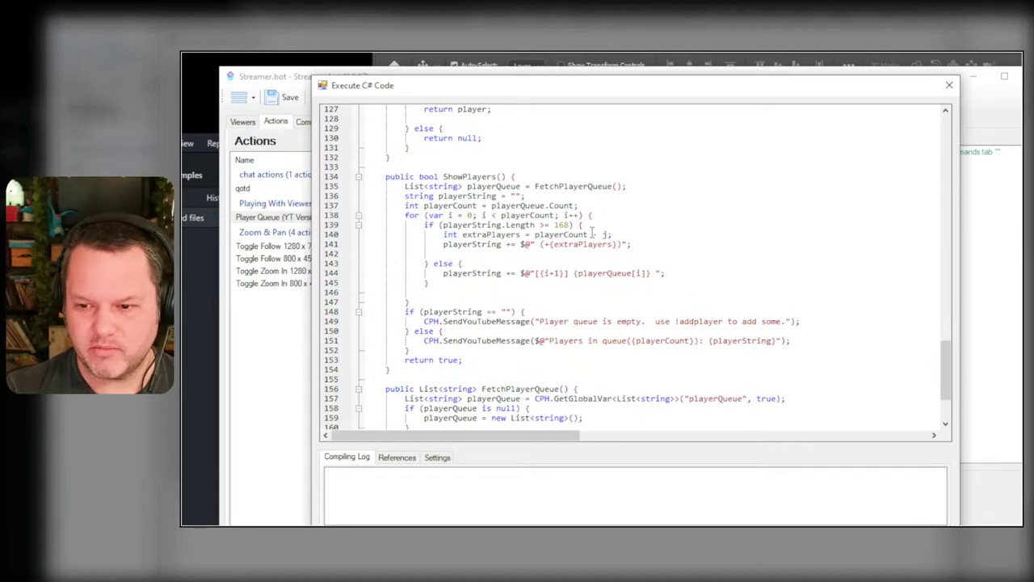
pyautogui.write('break;')
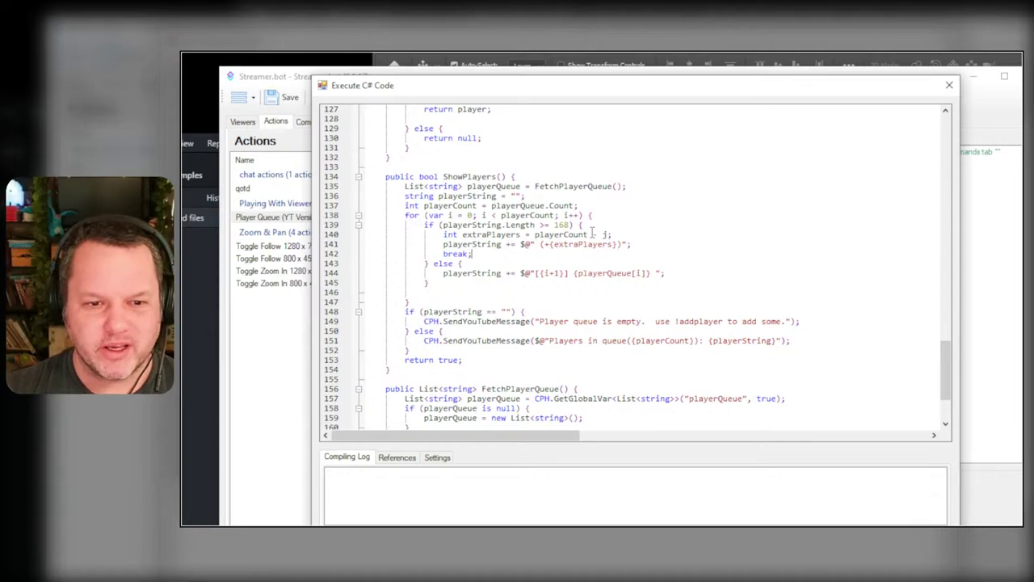
# - Remove the blank line between the else block's closing brace and the for loop's closing brace
pyautogui.press('Down')
pyautogui.press('Down')
pyautogui.press('Down')
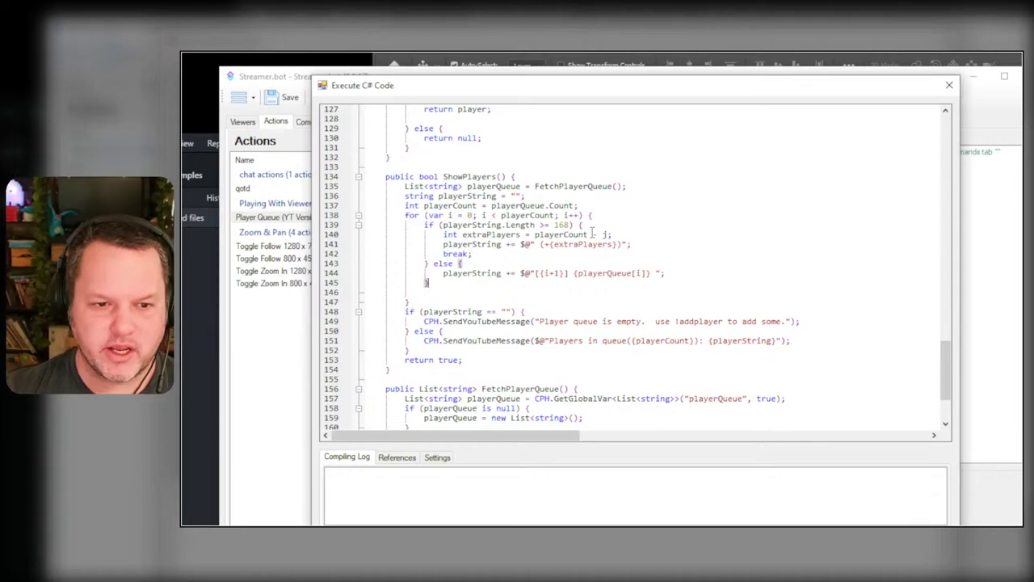
pyautogui.hotkey('shift', 'Down')
pyautogui.press('Delete')
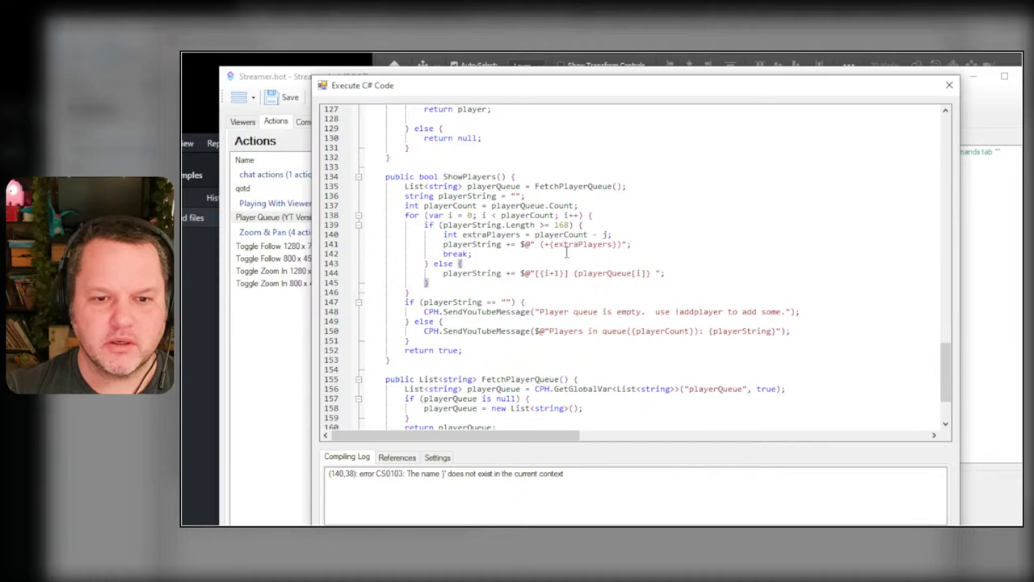
# - Replace j with i in the extraPlayers calculation and close the code editor
pyautogui.doubleClick(604, 235)
pyautogui.write('i')
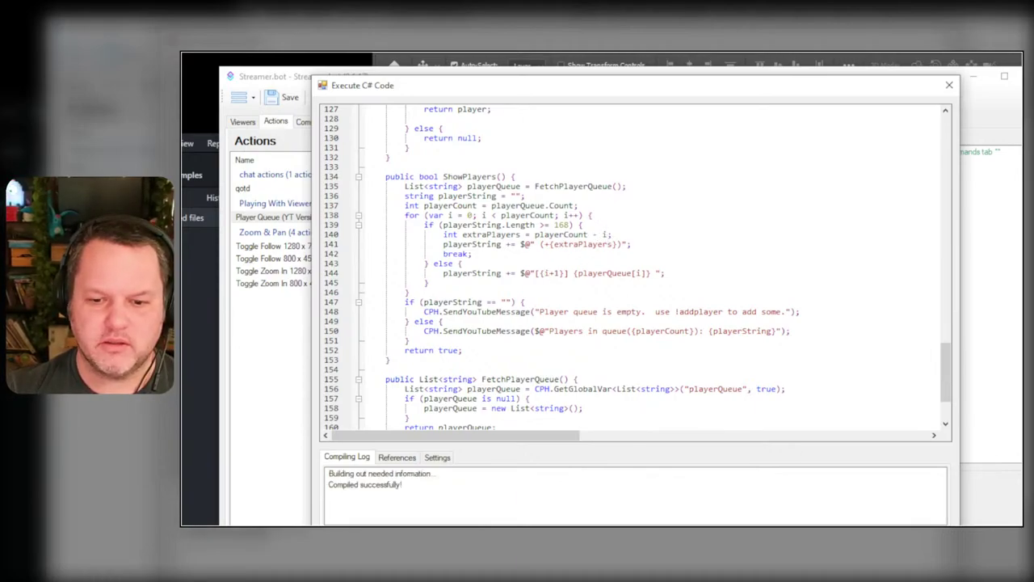
pyautogui.press('Escape')
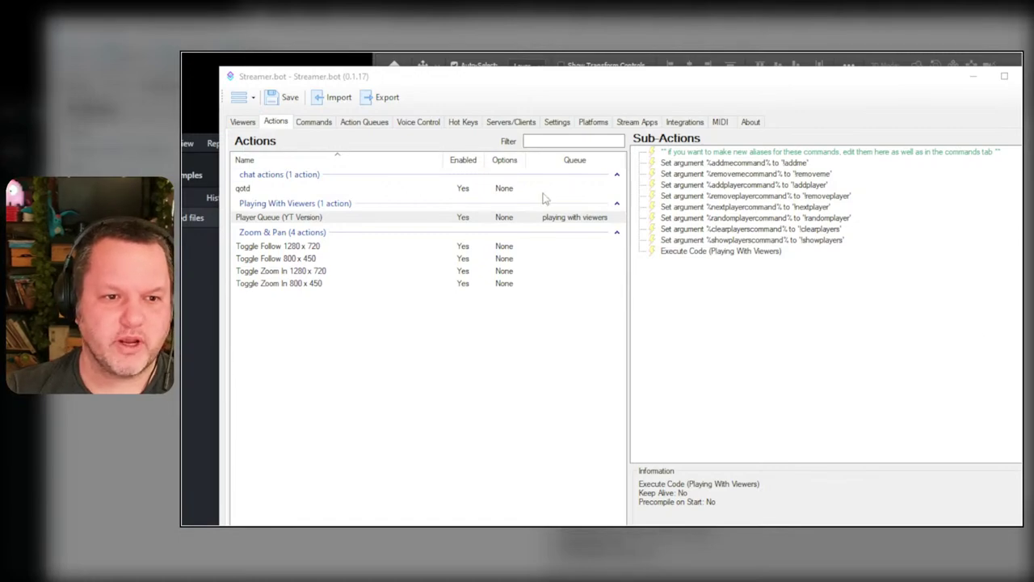
# - Create a new enabled action named truncatedAPIResult in the default queue with no group
pyautogui.rightClick(316, 332)
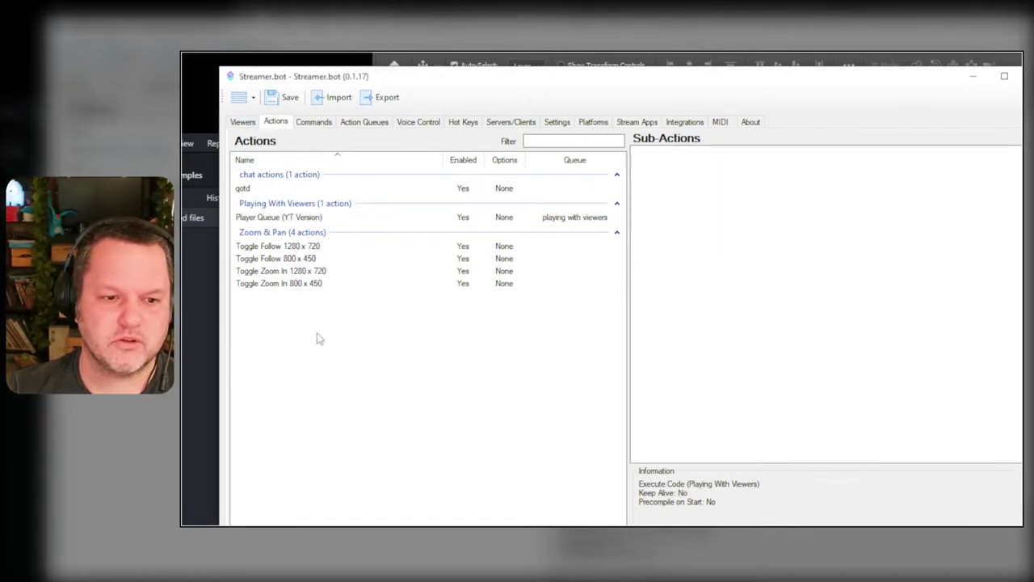
pyautogui.click(339, 343)
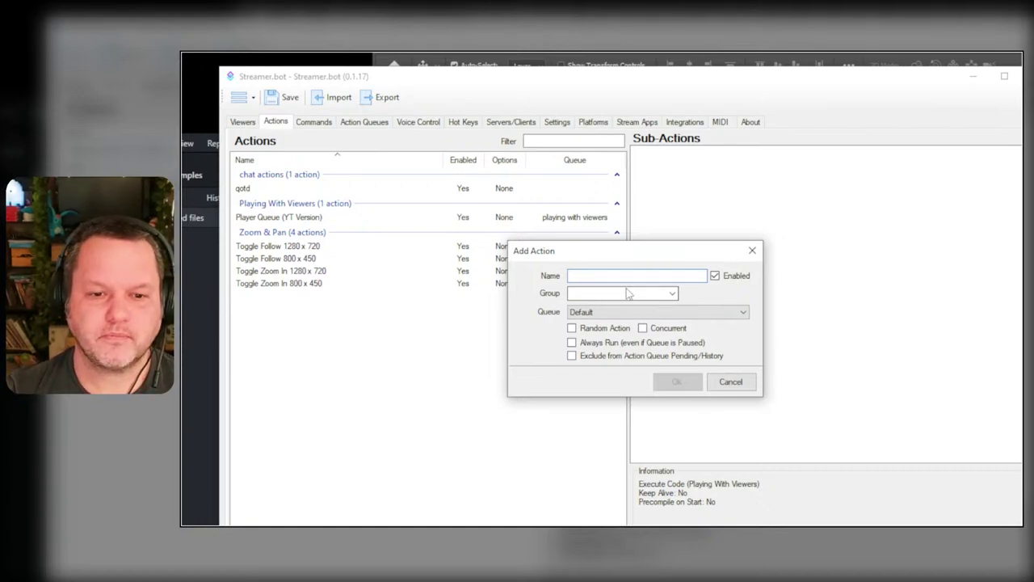
pyautogui.write('truncate')
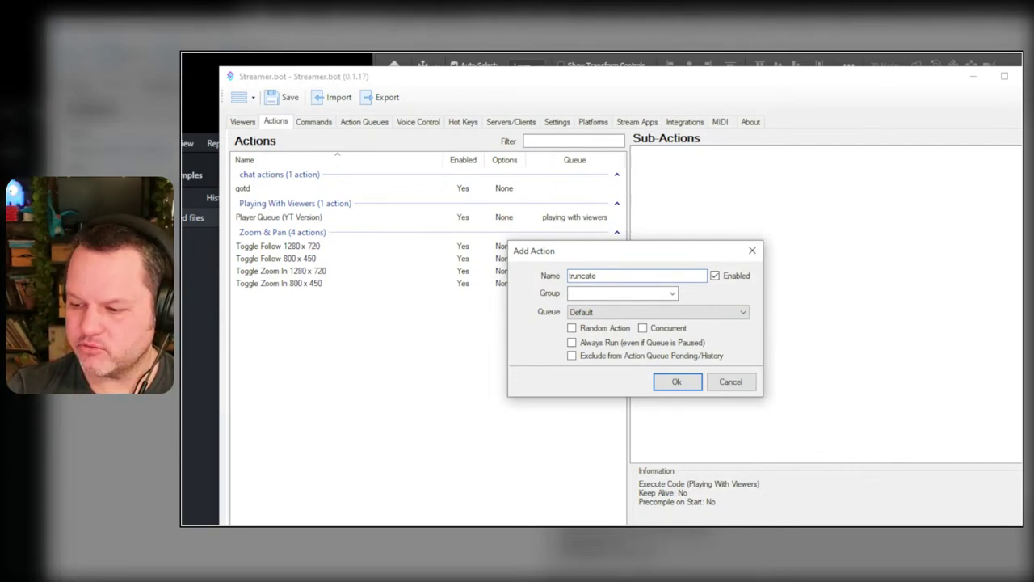
pyautogui.hotkey('alt', 'Tab')
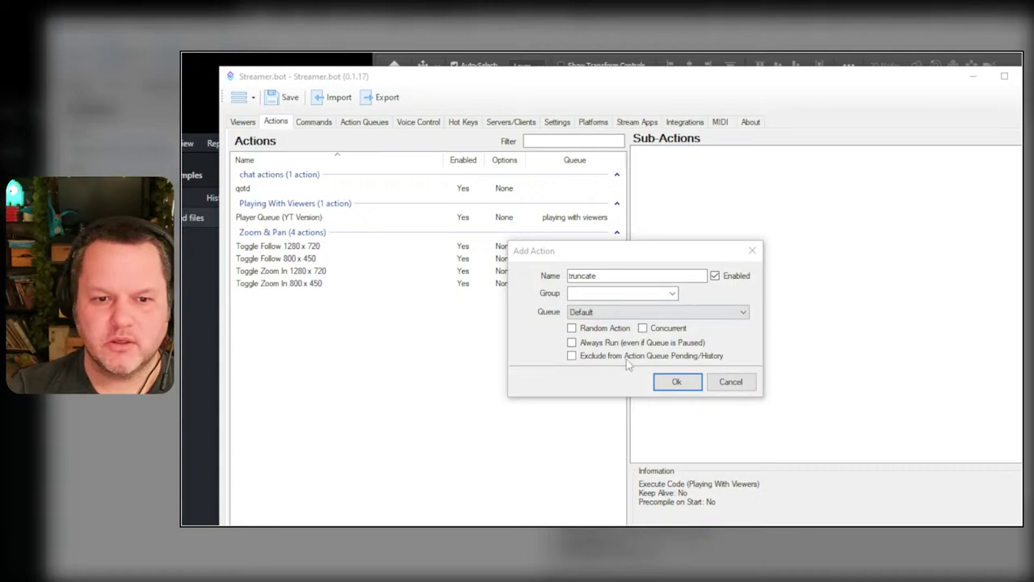
pyautogui.click(617, 275)
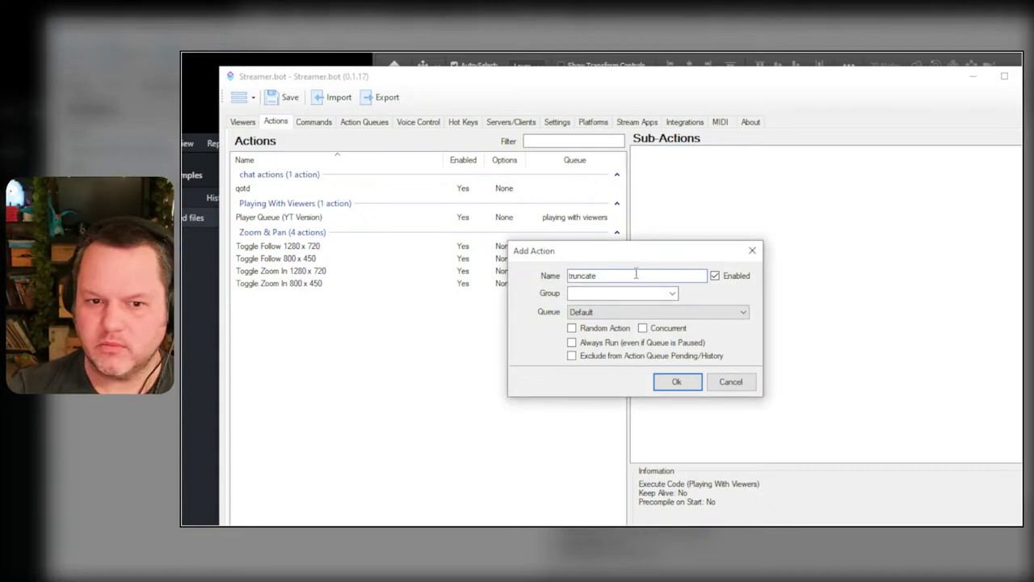
pyautogui.moveTo(637, 274); pyautogui.dragTo(522, 271)
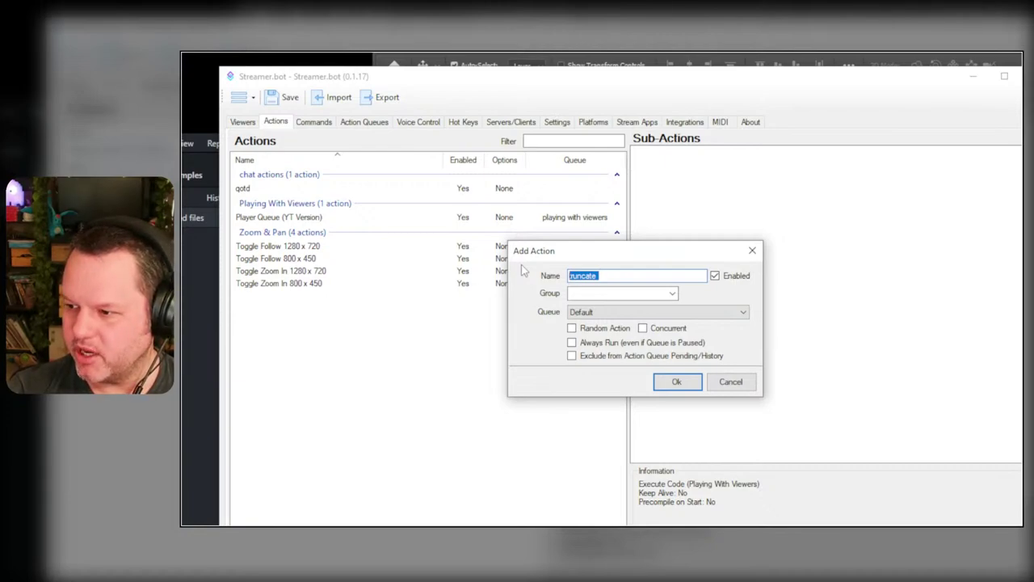
pyautogui.write('dest')
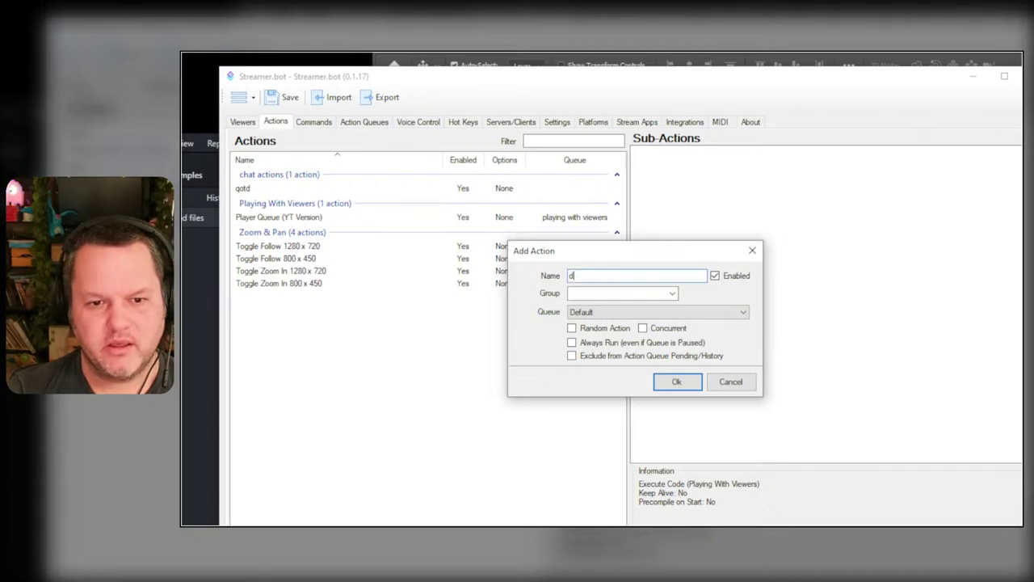
pyautogui.press('BackSpace')
pyautogui.press('BackSpace')
pyautogui.press('BackSpace')
pyautogui.press('BackSpace')
pyautogui.write('truncatedL')
pyautogui.press('BackSpace')
pyautogui.write('API')
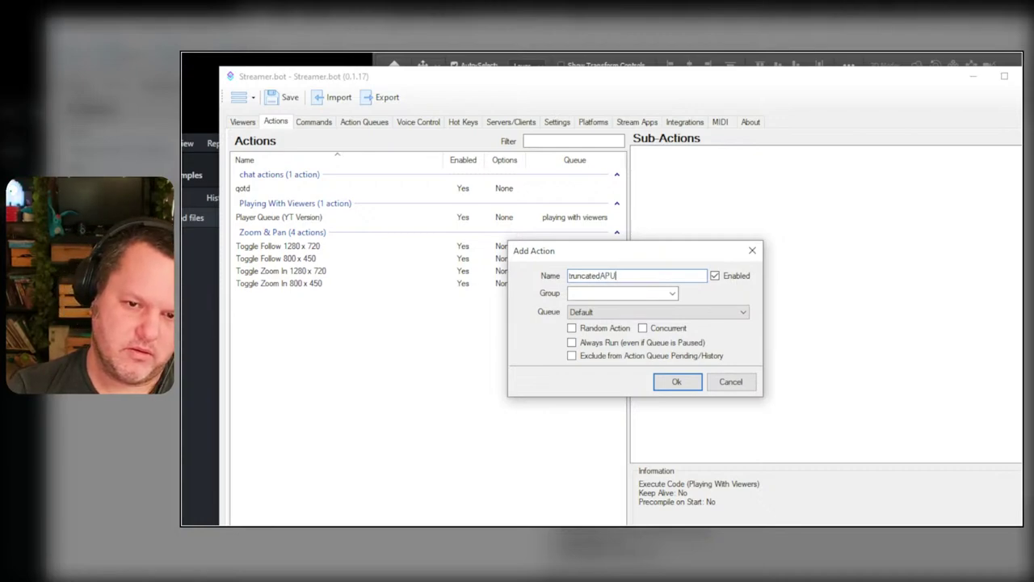
pyautogui.write('Result')
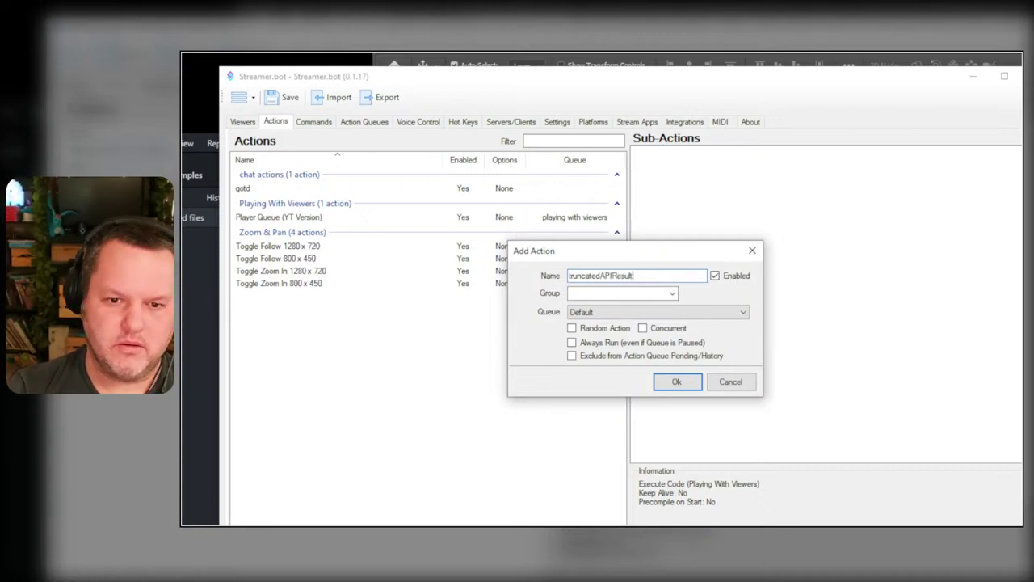
pyautogui.click(691, 384)
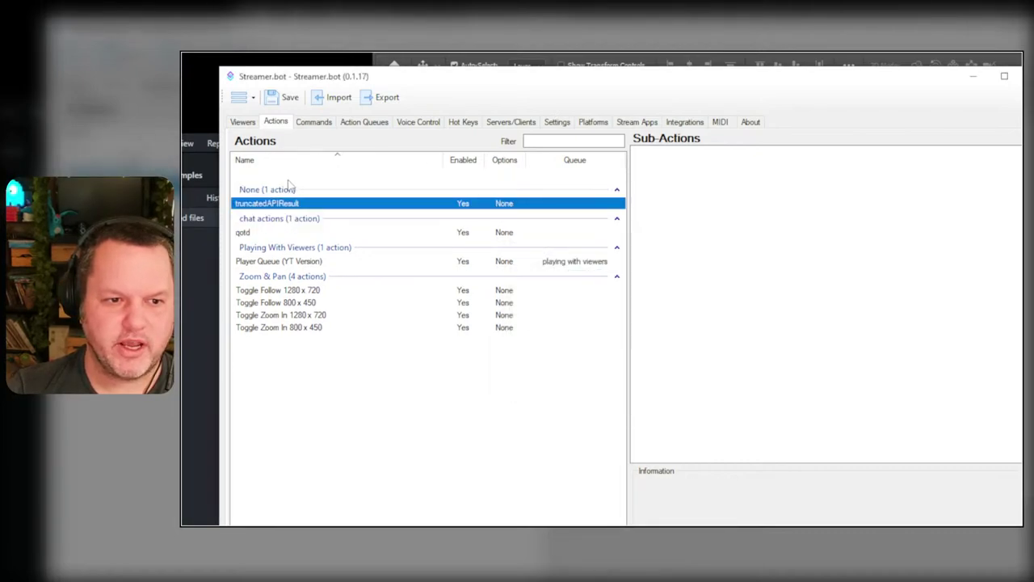
pyautogui.rightClick(738, 185)
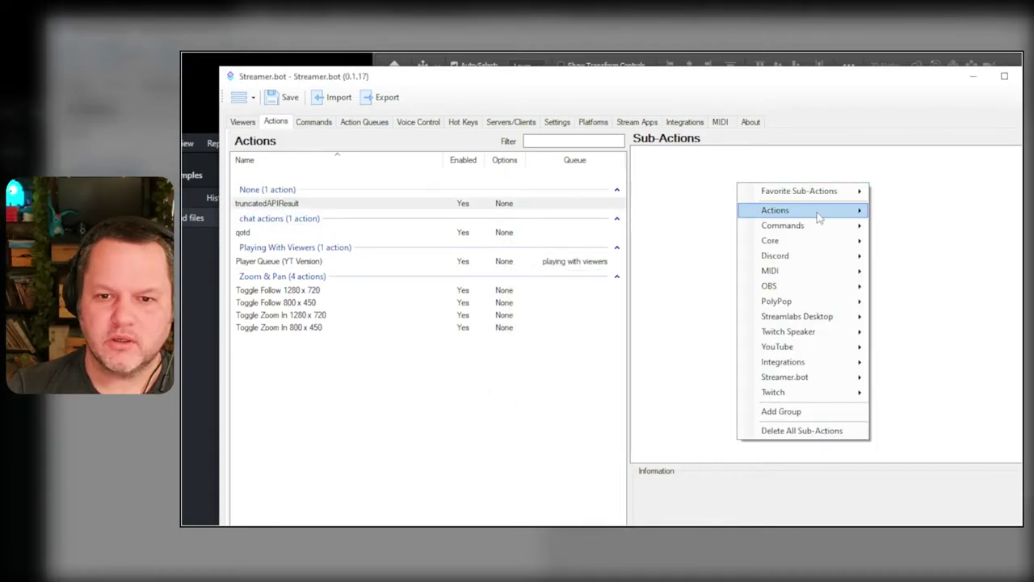
pyautogui.moveTo(818, 215)
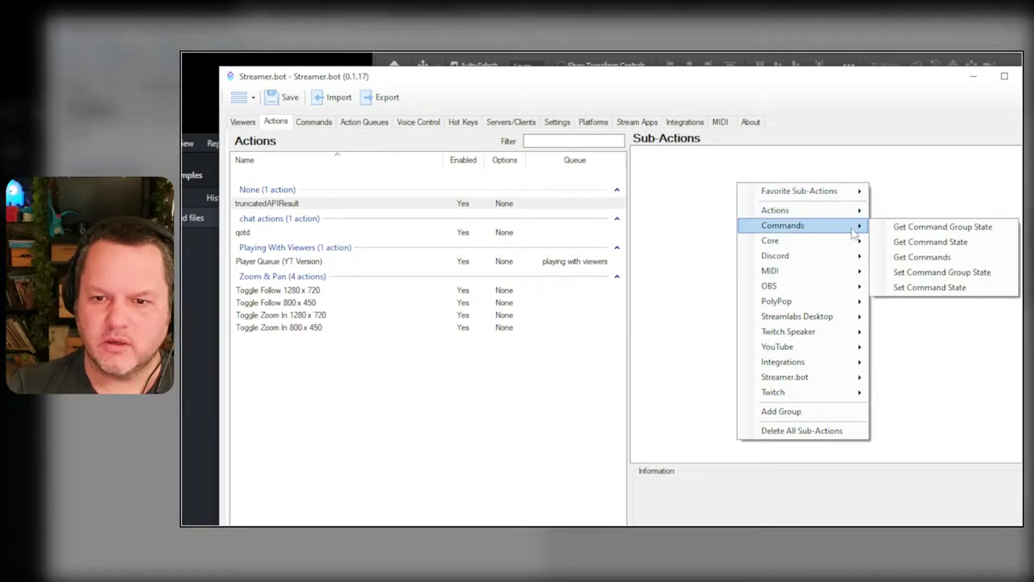
pyautogui.click(958, 257)
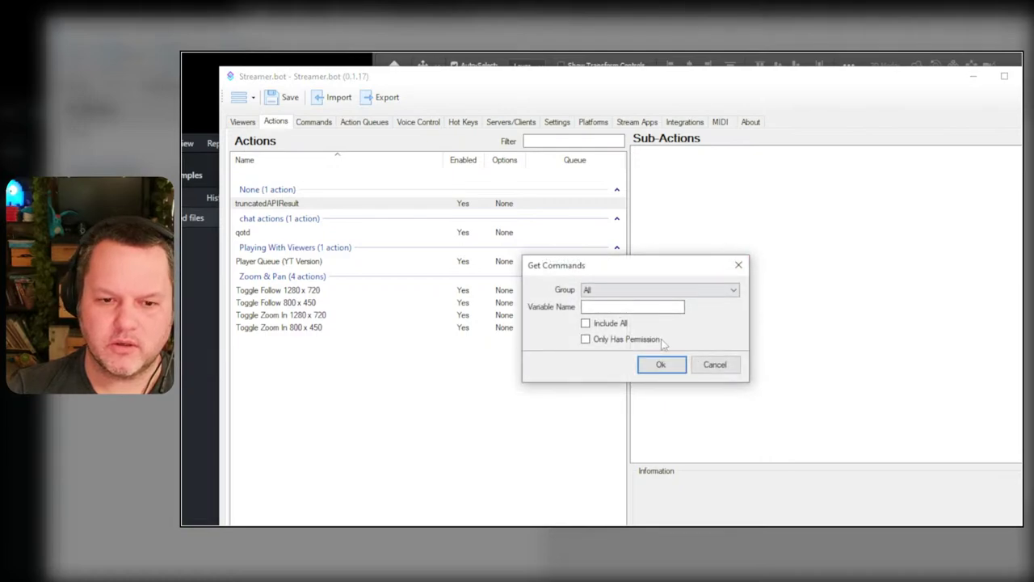
pyautogui.click(715, 364)
# - Add an Execute C# Code sub-action to the truncatedAPIResult action and reposition its code editor window
pyautogui.rightClick(751, 180)
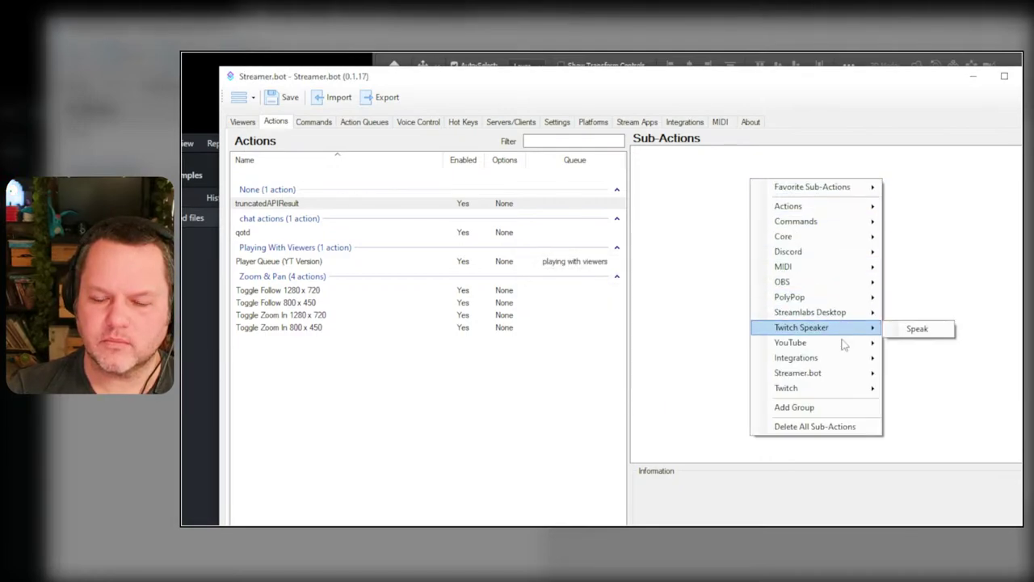
pyautogui.moveTo(842, 357)
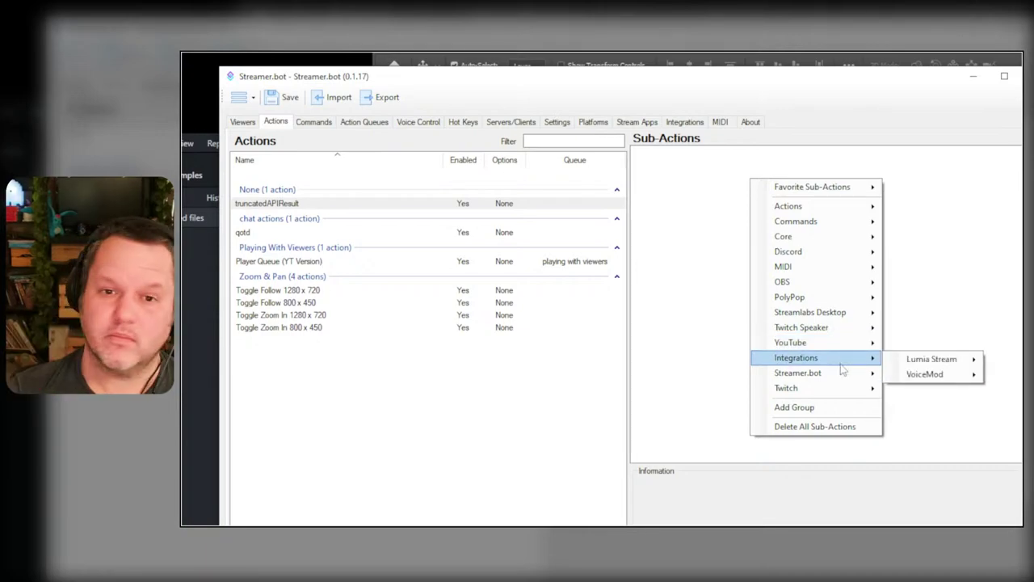
pyautogui.moveTo(832, 239)
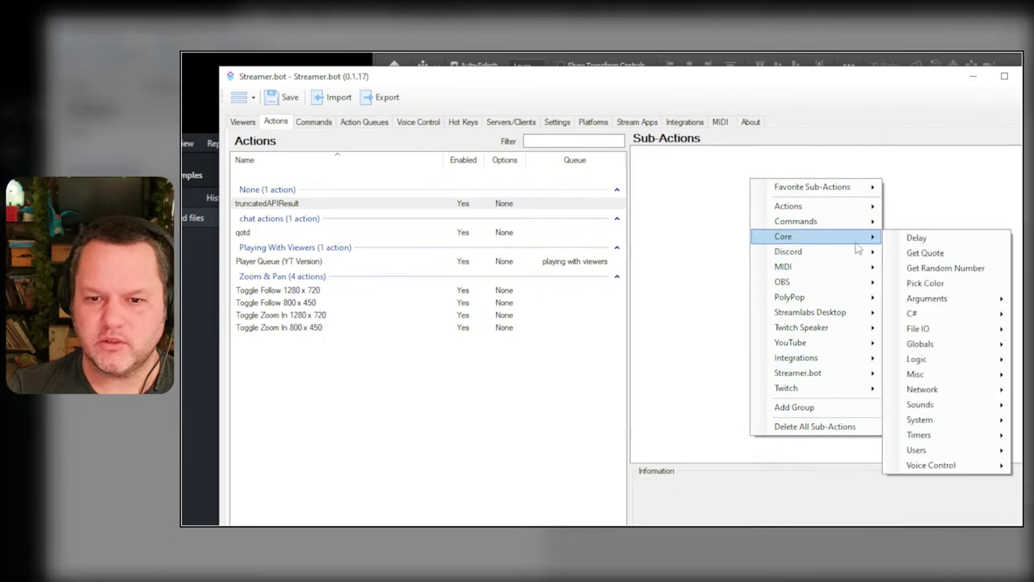
pyautogui.moveTo(927, 315)
pyautogui.click(1020, 317)
pyautogui.moveTo(572, 92); pyautogui.dragTo(600, 138)
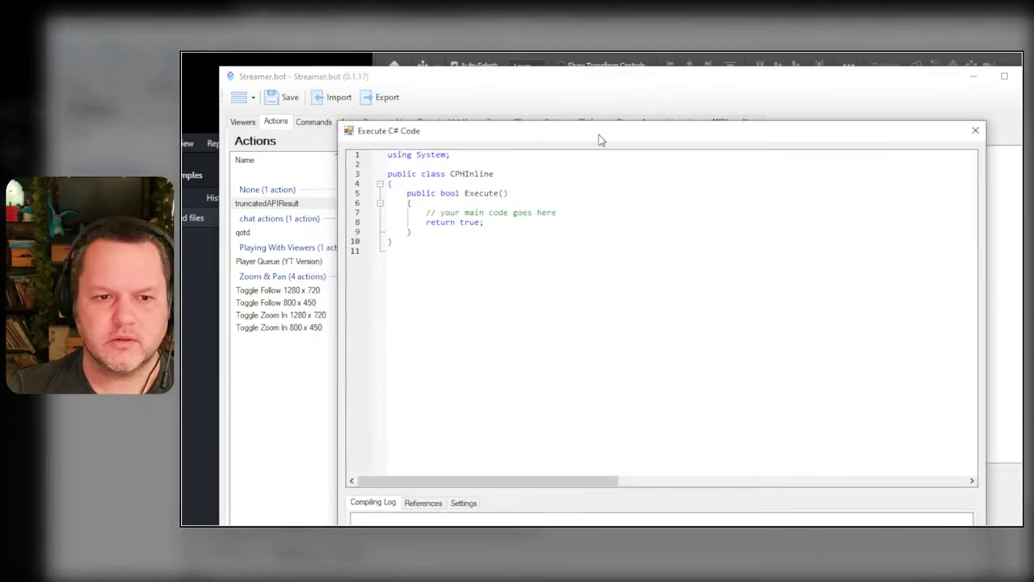
# - Name the new C# code sub-action "truncated API" in its settings
pyautogui.click(463, 503)
pyautogui.click(448, 519)
pyautogui.write('druncated API')
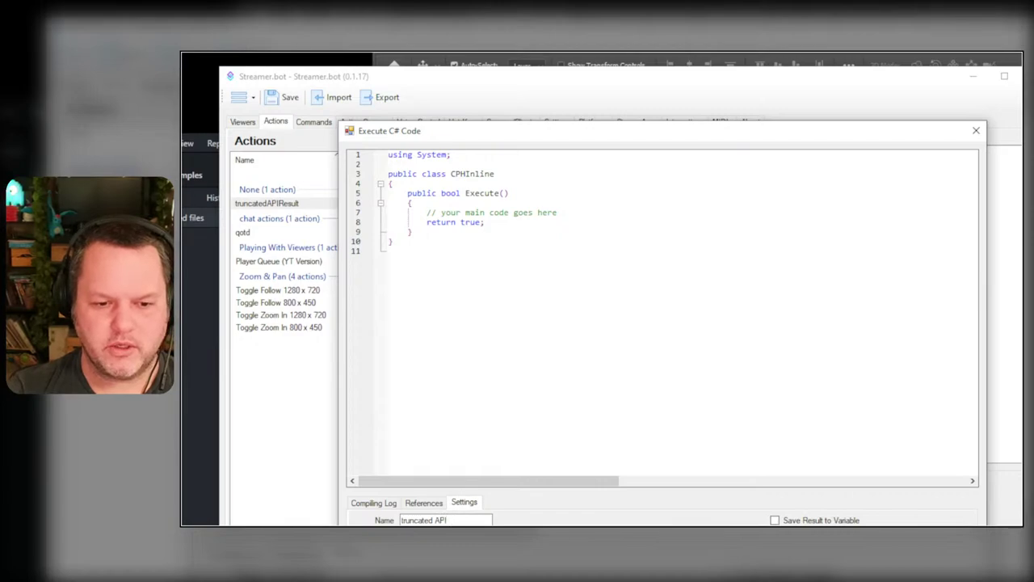
# - Complete the C# sub-action's name as "truncated API result" and reopen its code editor from the sub-actions list
pyautogui.write(' result')
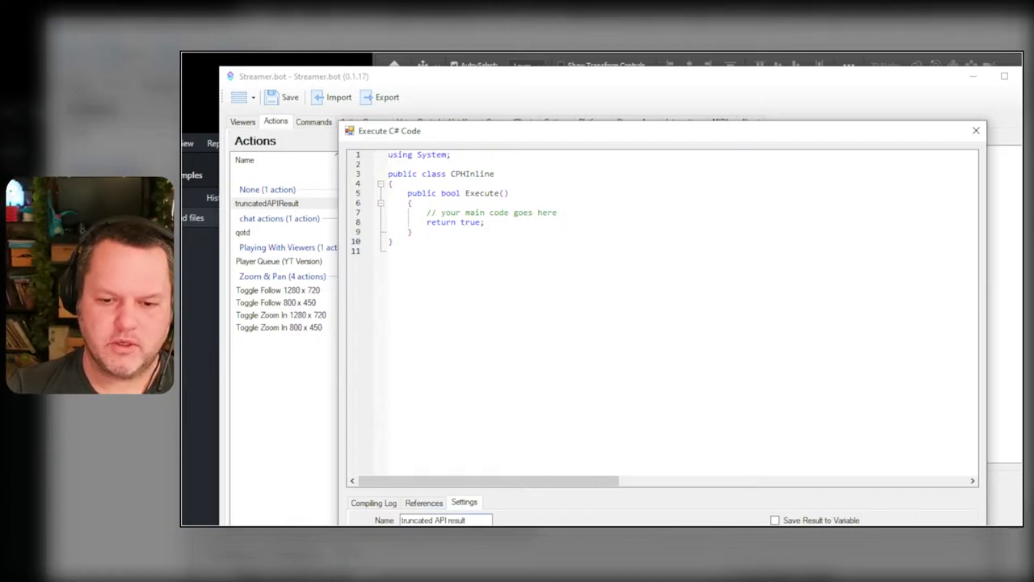
pyautogui.doubleClick(731, 151)
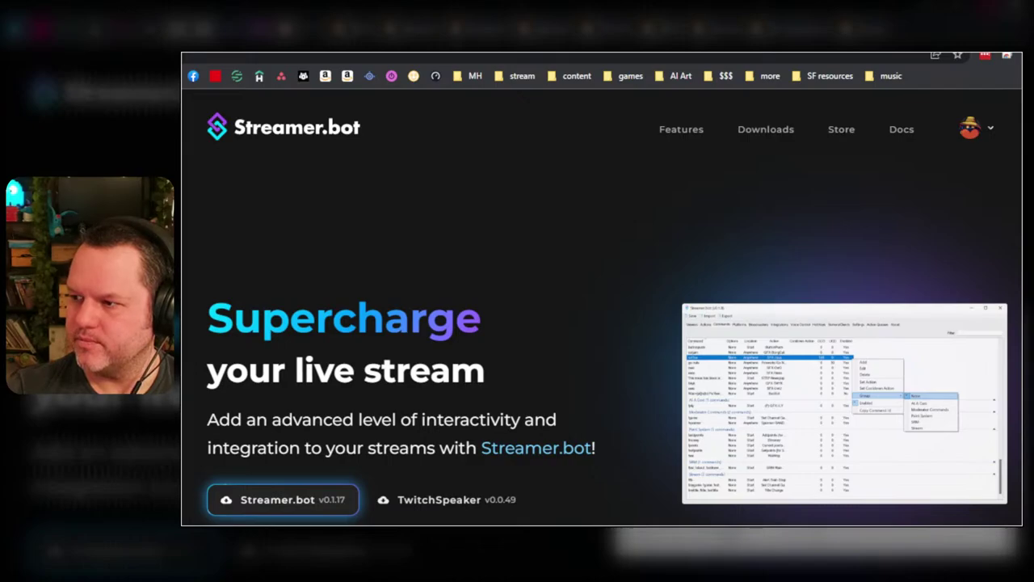
# - Switch to the Streamer.bot Wiki in the browser, search it for "c# a", and open the C# Available Methods reference
pyautogui.hotkey('alt', 'Tab')
pyautogui.moveTo(914, 129); pyautogui.dragTo(798, 56)
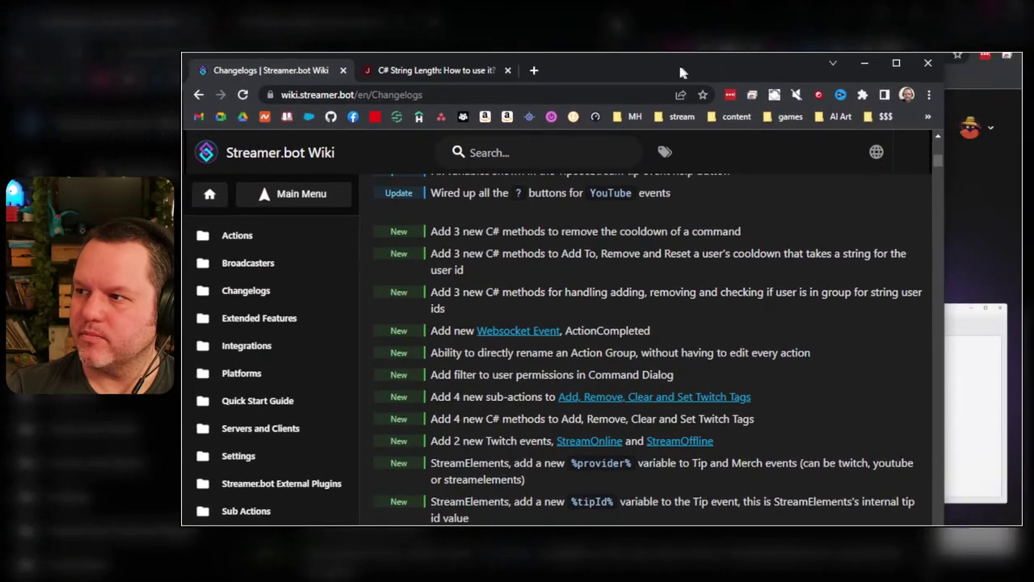
pyautogui.moveTo(681, 72)
pyautogui.mouseDown()
pyautogui.moveTo(668, 65)
pyautogui.moveTo(700, 74)
pyautogui.moveTo(692, 78)
pyautogui.mouseUp()
pyautogui.click(524, 149)
pyautogui.write('c# a')
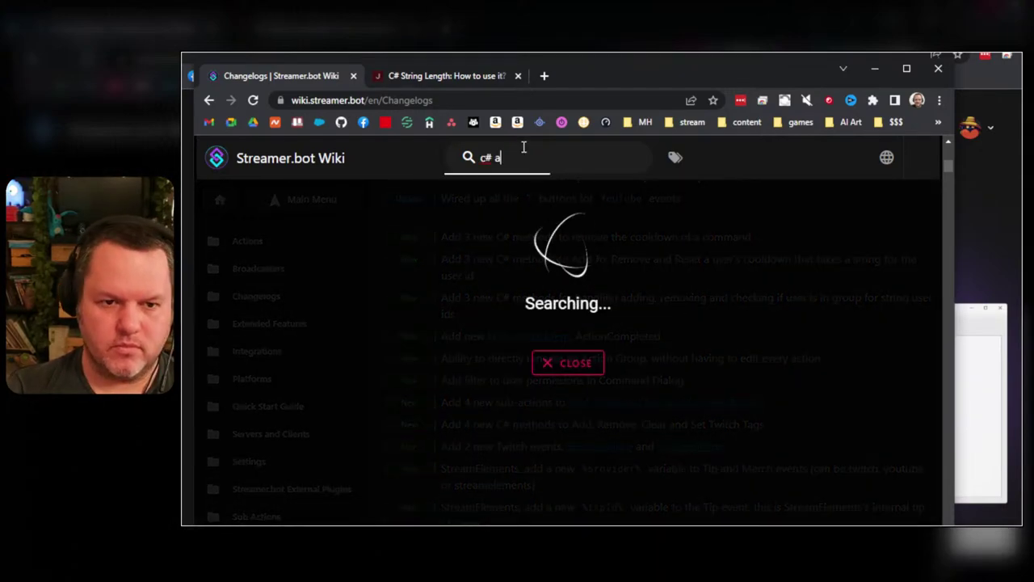
pyautogui.write('vailable')
pyautogui.hotkey('ctrl', 'a')
pyautogui.press('BackSpace')
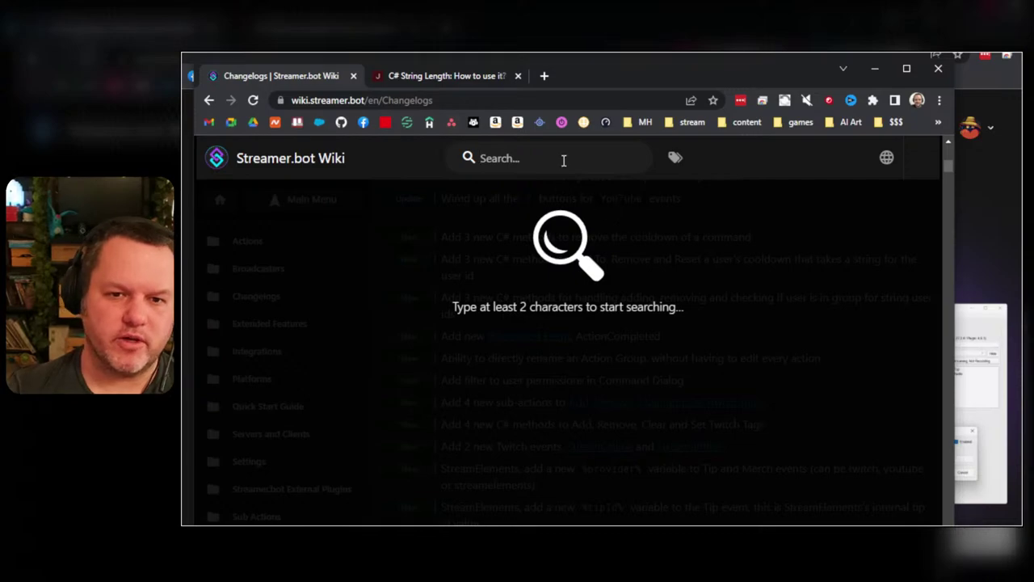
pyautogui.write('c')
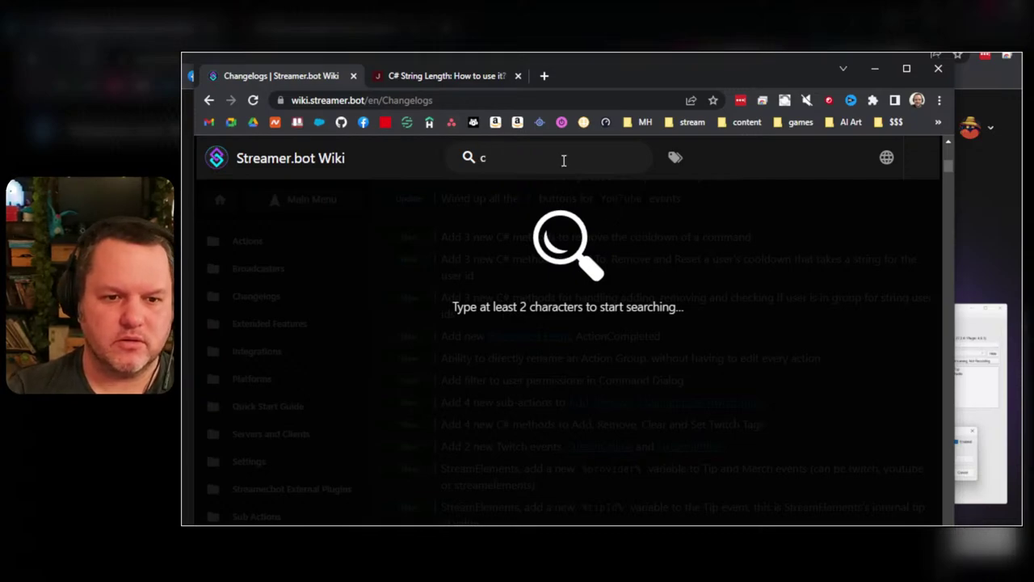
pyautogui.write('# a')
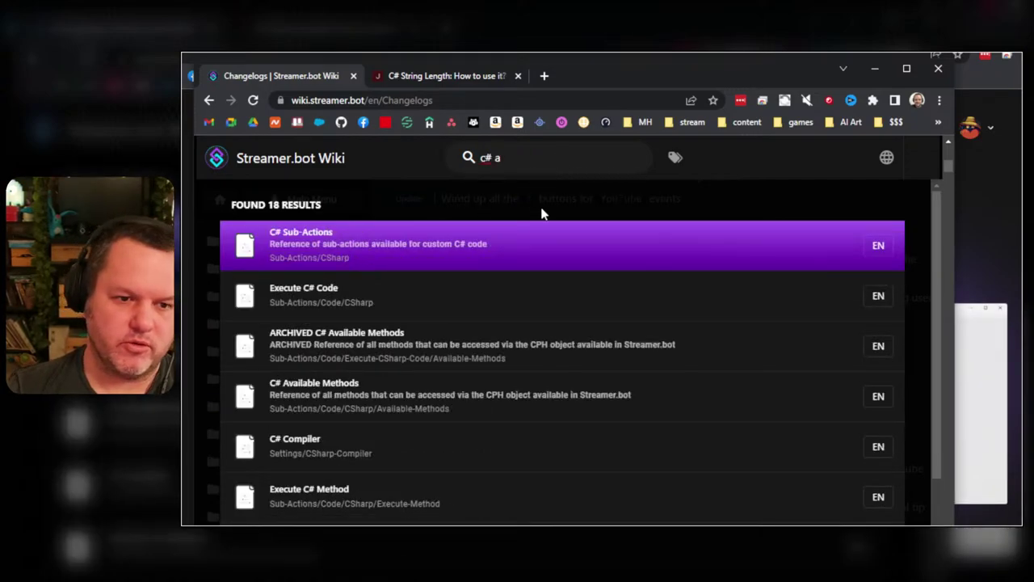
pyautogui.click(441, 393)
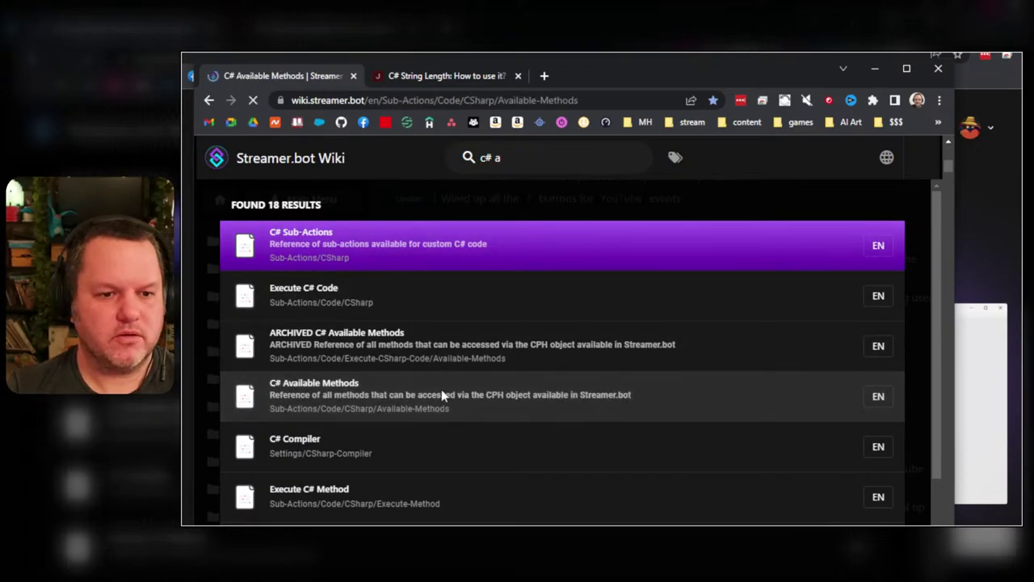
# - Open the General methods reference and examine its CPH methods, including actions, logging, timers, variables and groups
pyautogui.scroll(-2, 579, 384)
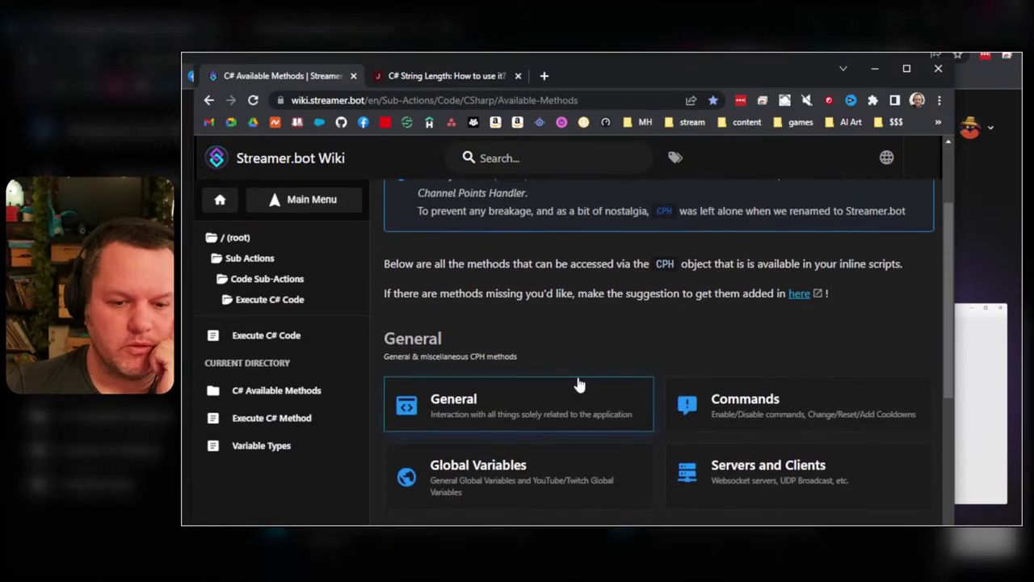
pyautogui.click(577, 389)
pyautogui.scroll(-4, 676, 325)
pyautogui.scroll(-5, 689, 328)
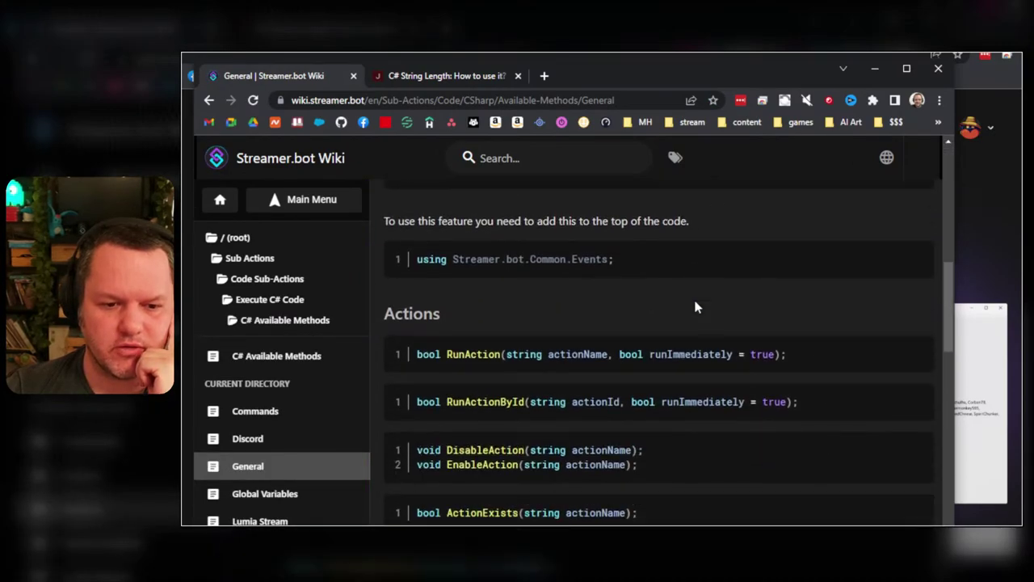
pyautogui.scroll(-7, 691, 315)
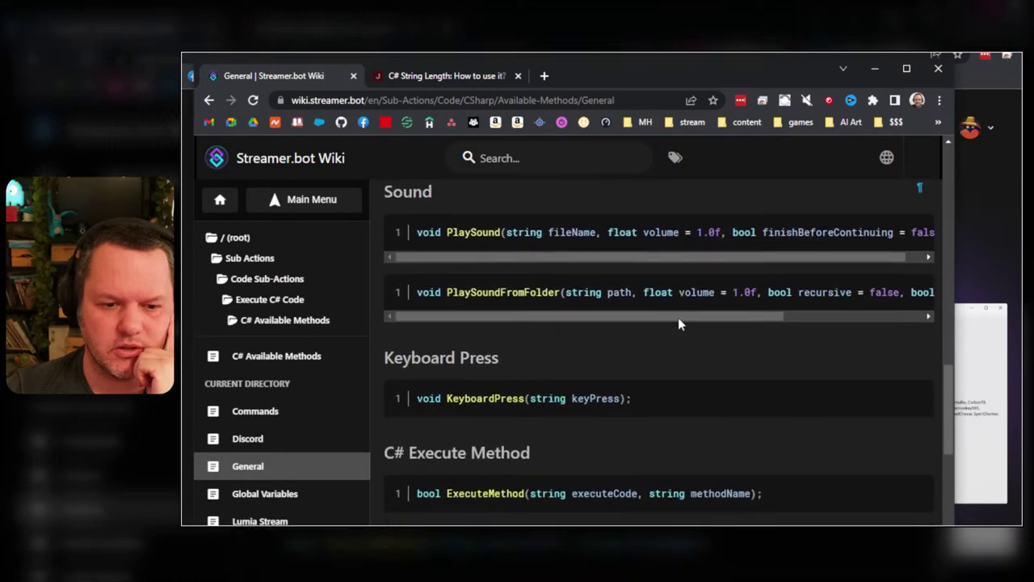
pyautogui.scroll(-5, 677, 317)
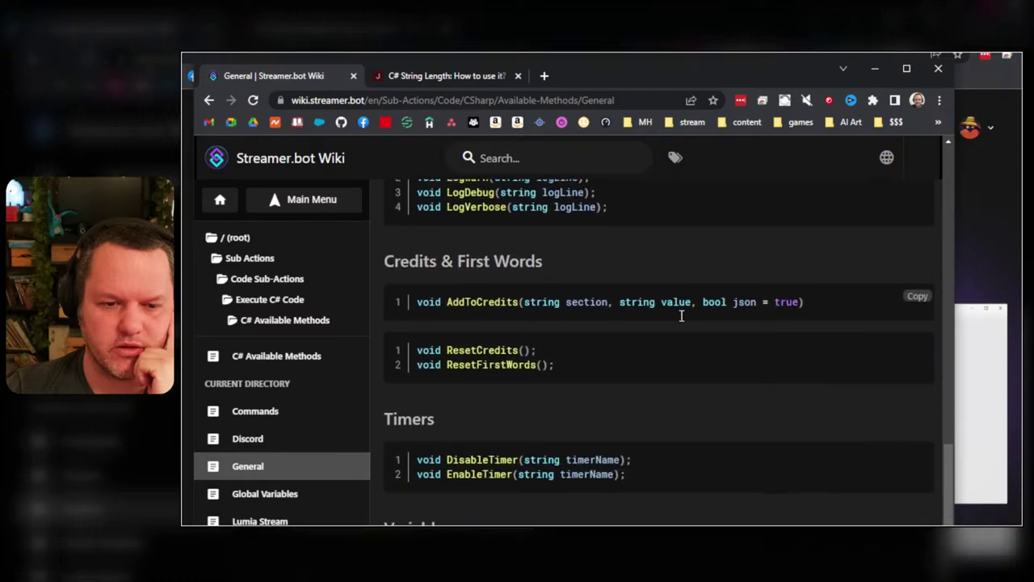
pyautogui.scroll(-5, 681, 316)
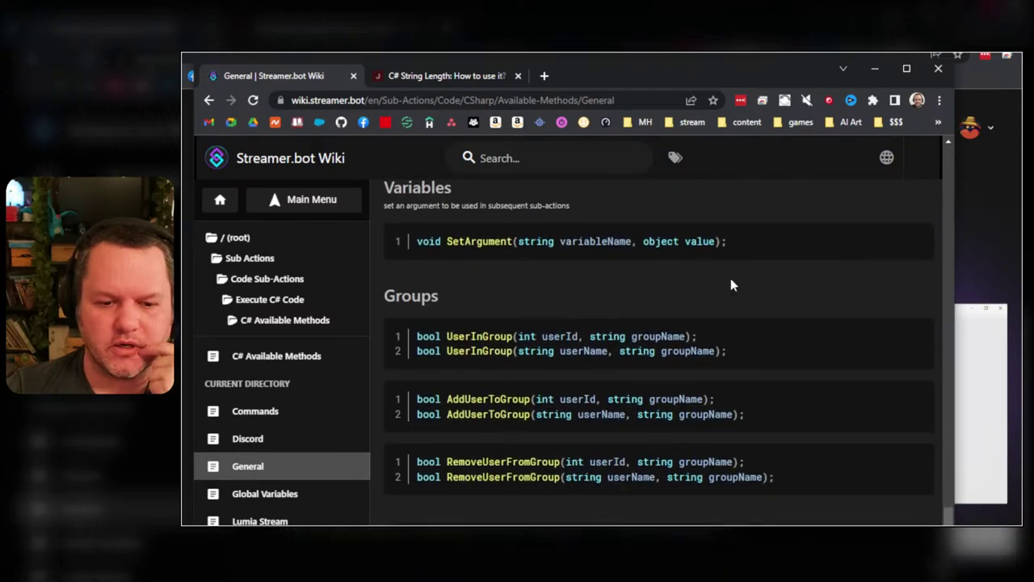
pyautogui.scroll(-1, 730, 280)
pyautogui.scroll(-1, 327, 448)
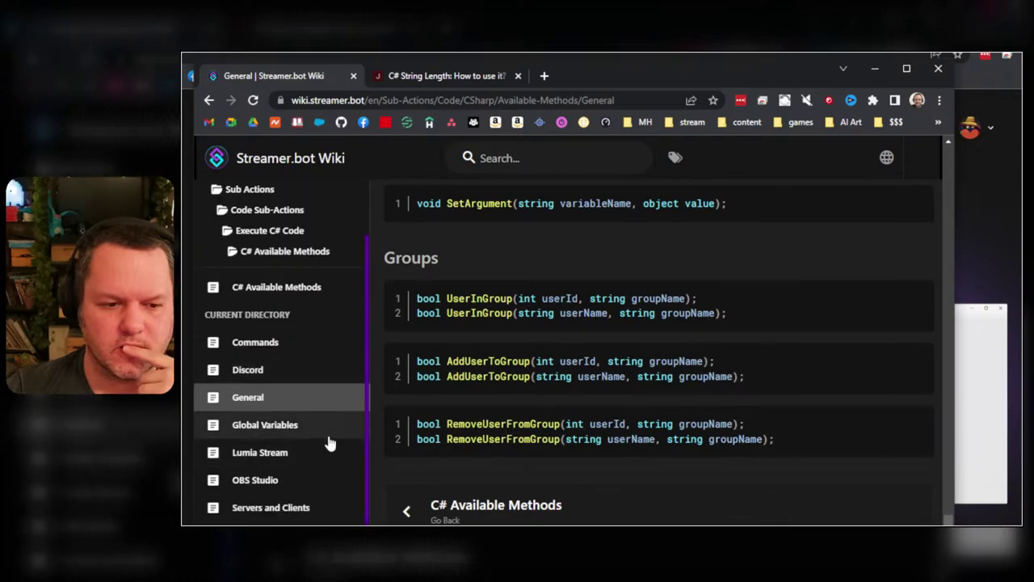
pyautogui.scroll(-1, 331, 436)
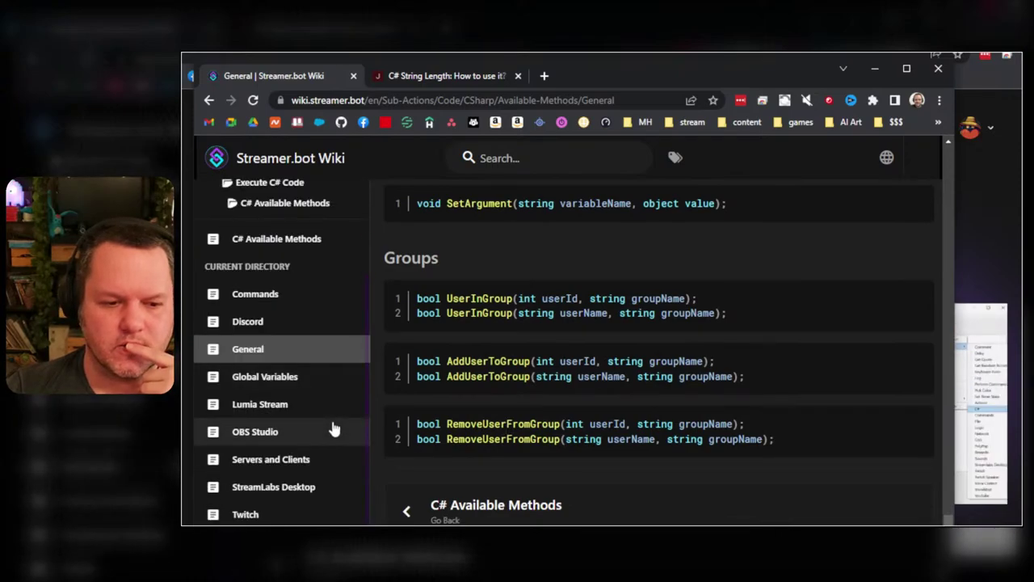
pyautogui.scroll(4, 333, 428)
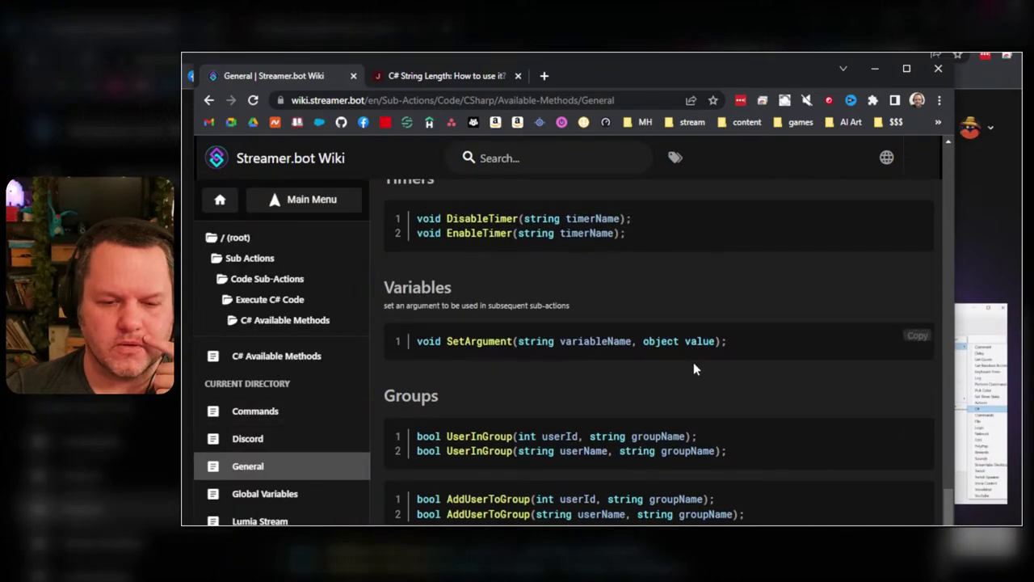
pyautogui.scroll(-5, 748, 374)
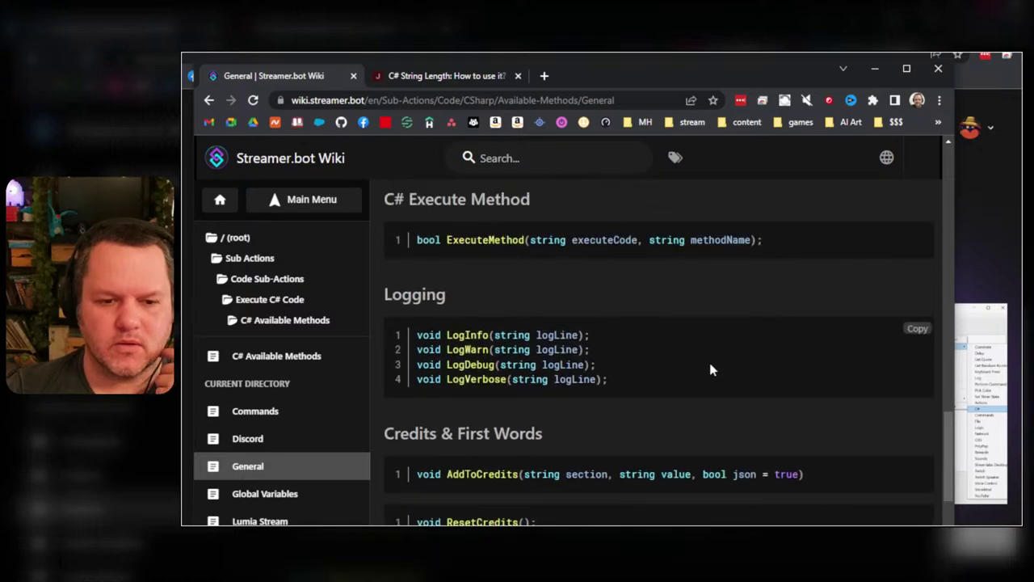
pyautogui.scroll(3, 711, 369)
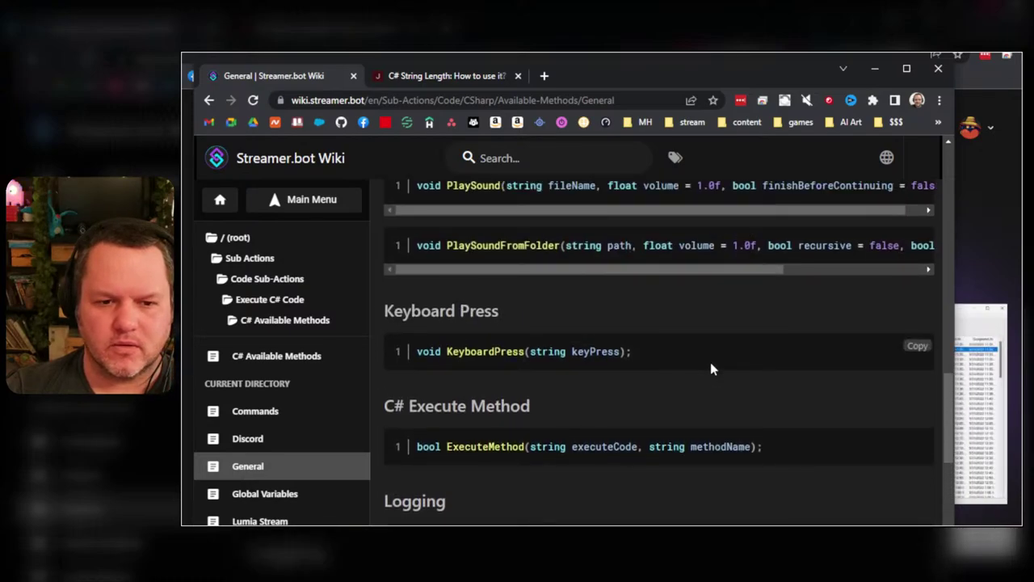
pyautogui.scroll(6, 711, 364)
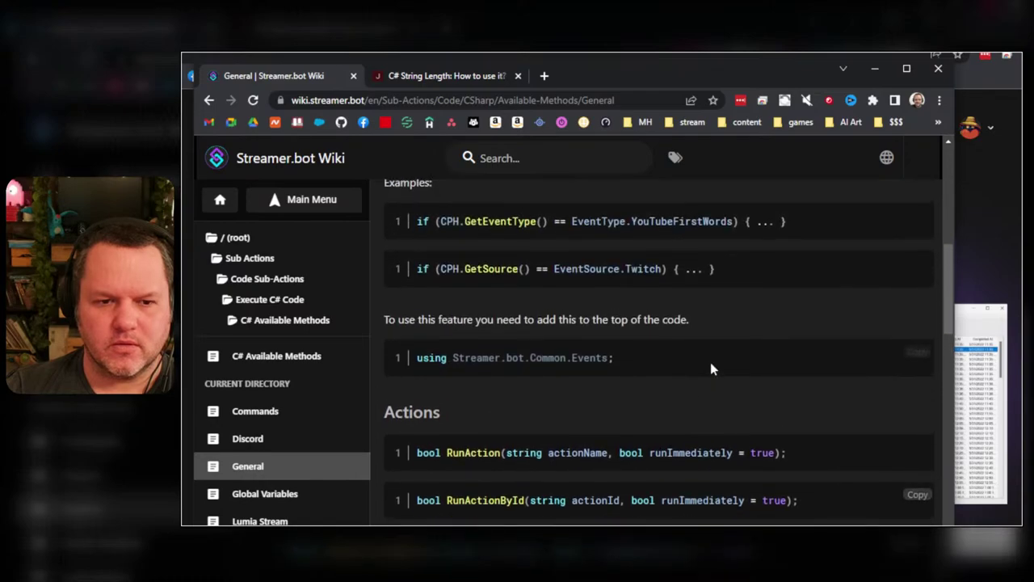
pyautogui.scroll(6, 711, 365)
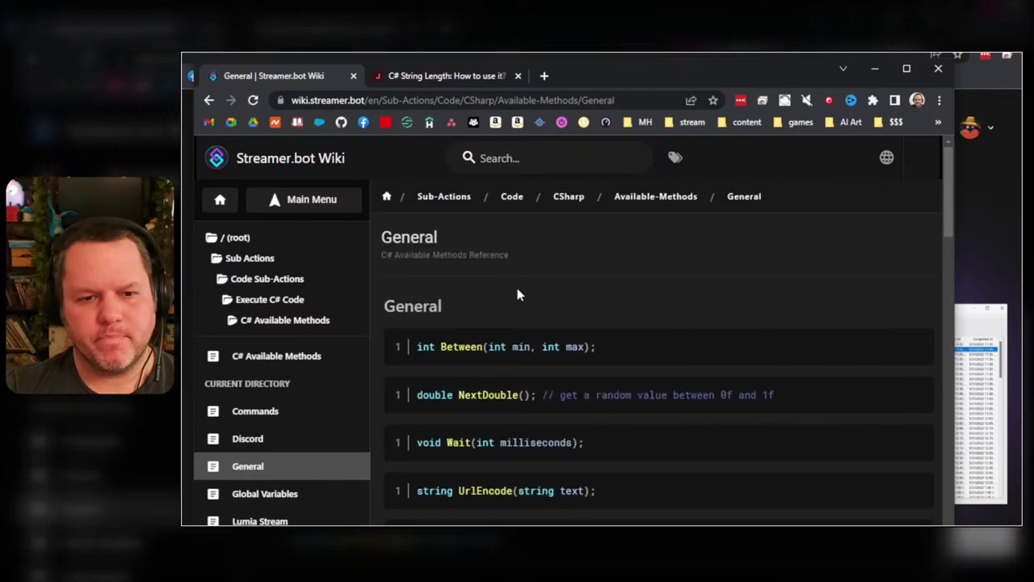
# - Search the wiki for "fetch" and open the Fetch URL sub-action reference
pyautogui.click(533, 158)
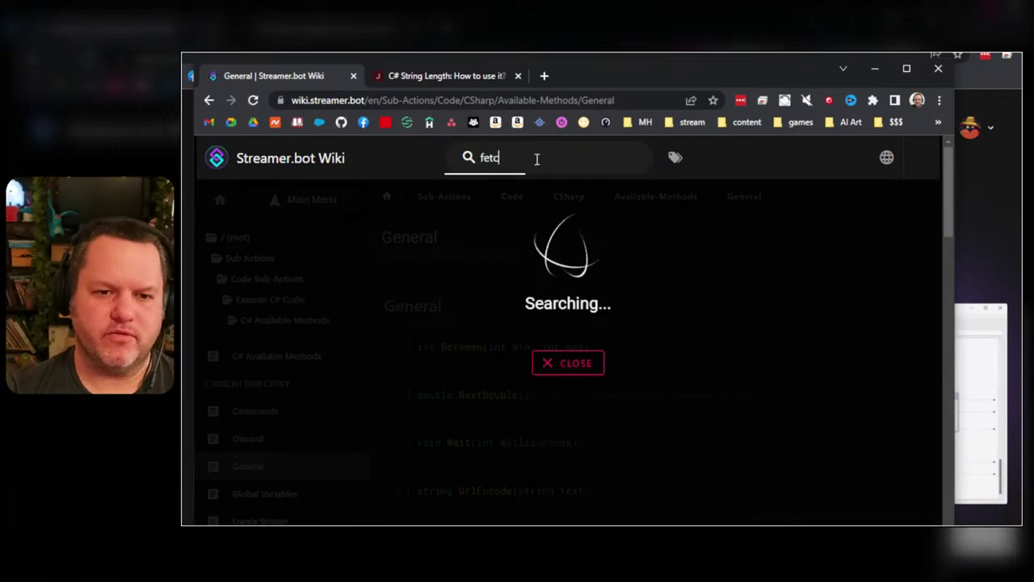
pyautogui.write('h')
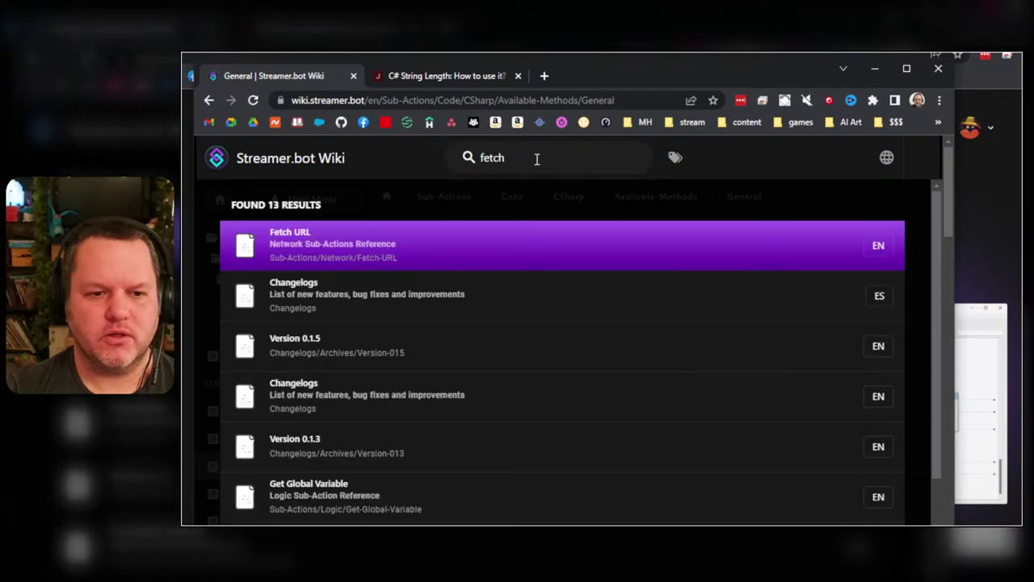
pyautogui.press('Return')
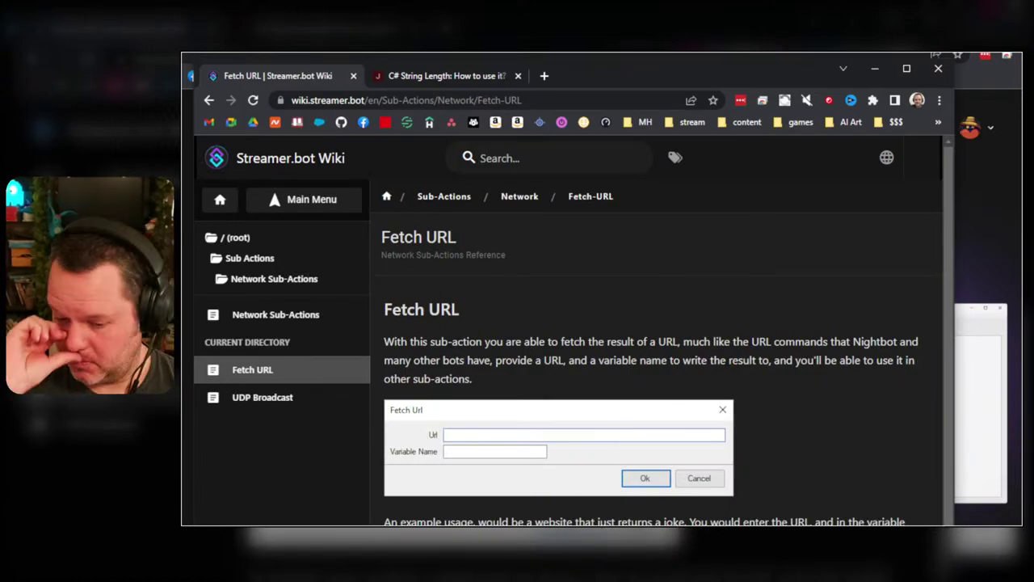
# - Return to Streamer.bot, close the code editor, and add a Fetch URL sub-action with the copied destinycommand.com API address and variable name apiResult
pyautogui.hotkey('alt', 'Tab')
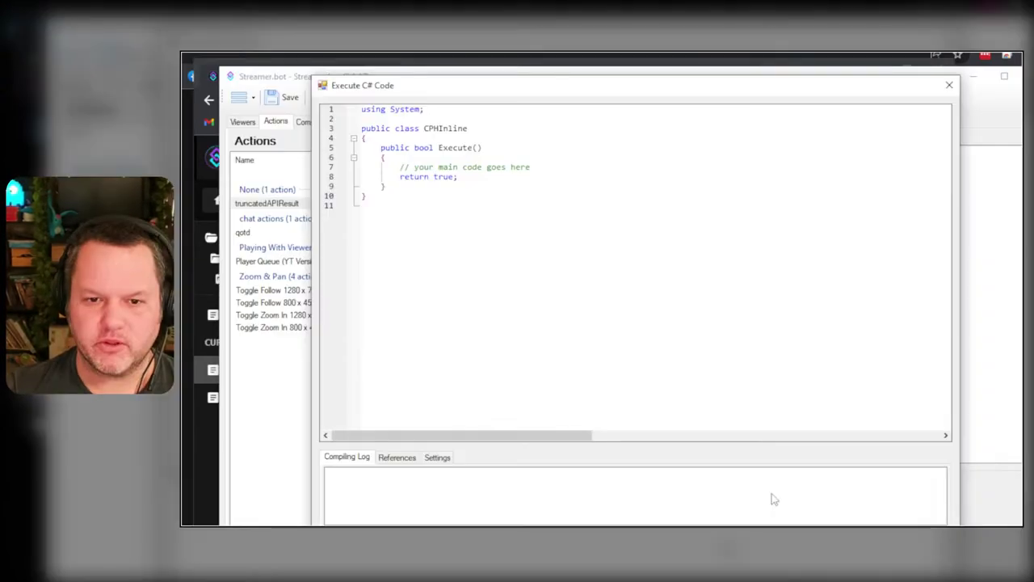
pyautogui.press('Escape')
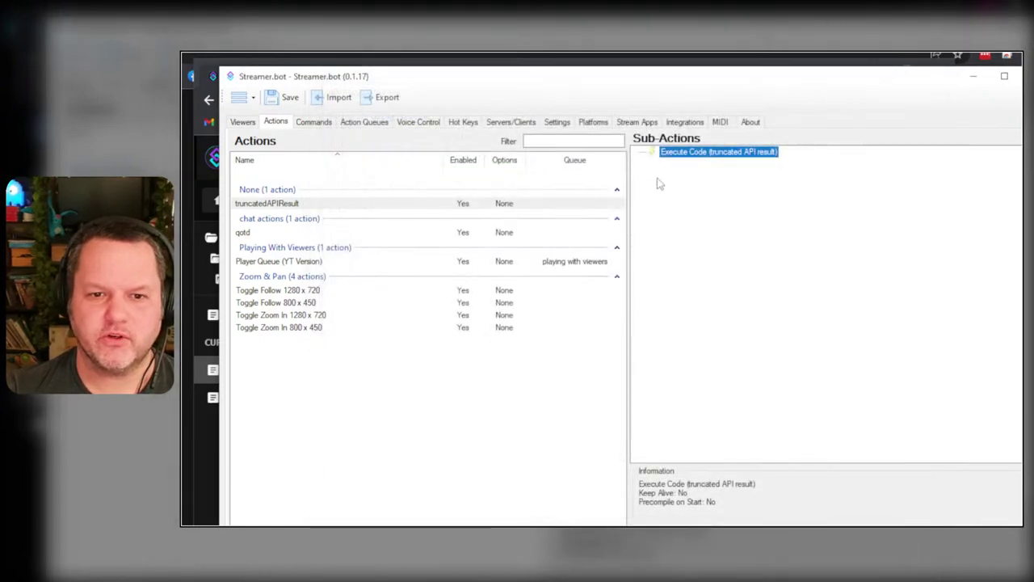
pyautogui.rightClick(769, 176)
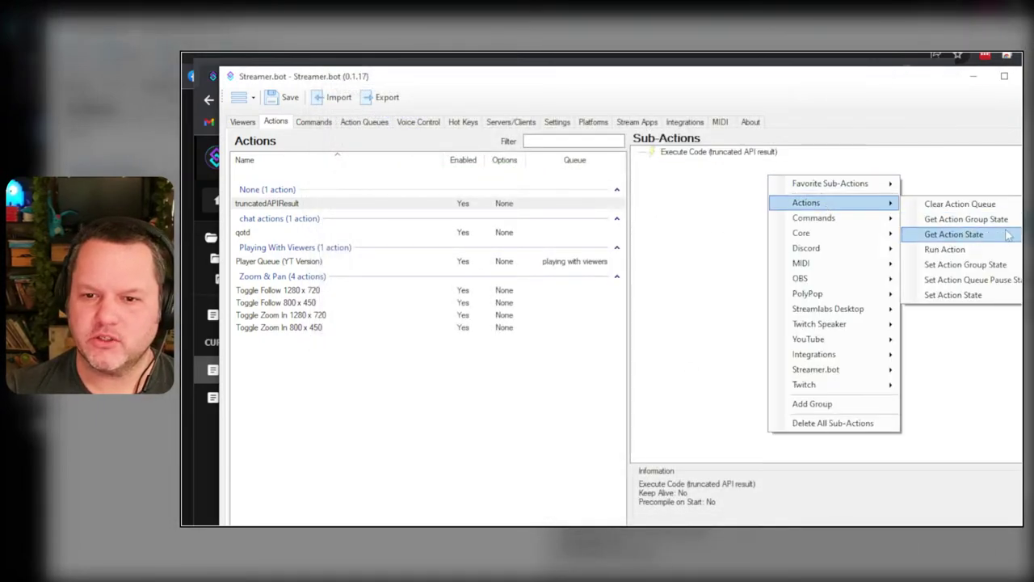
pyautogui.moveTo(840, 236)
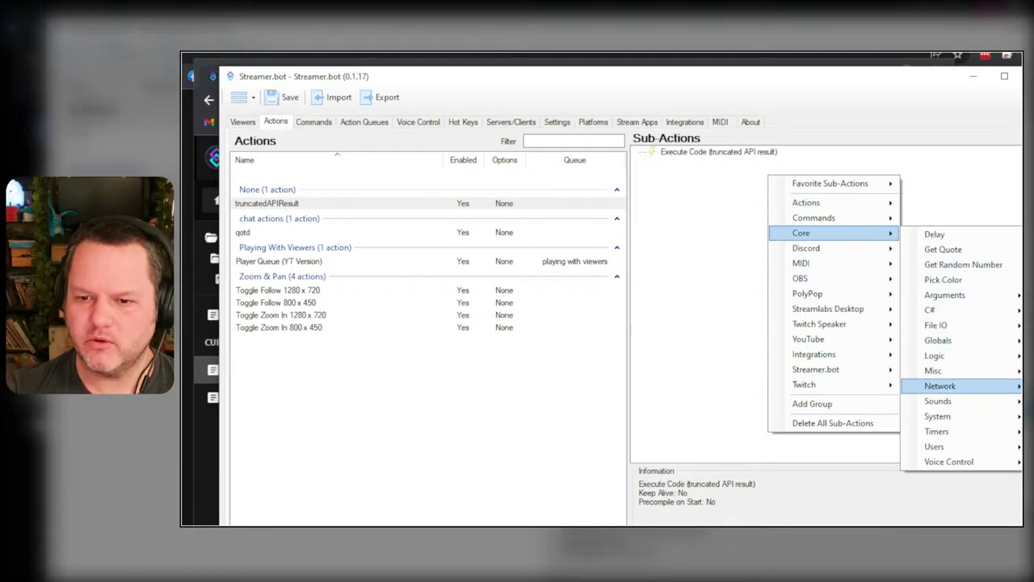
pyautogui.click(980, 386)
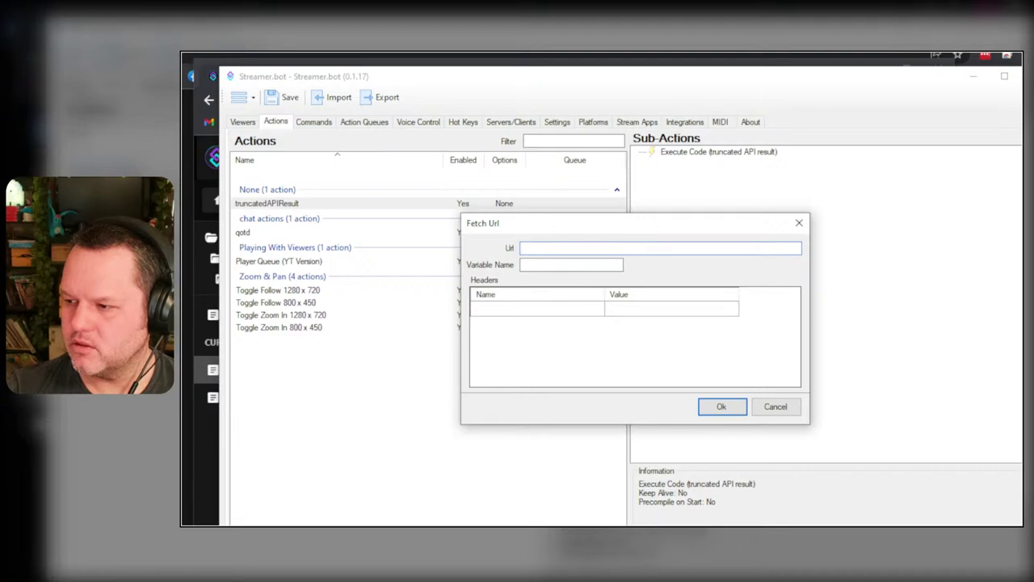
pyautogui.hotkey('alt', 'Tab')
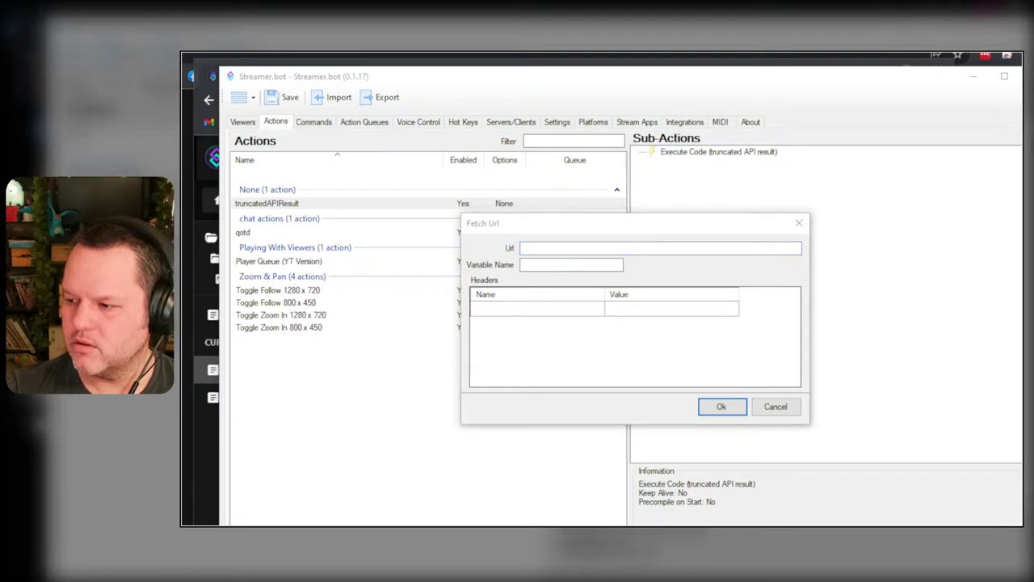
pyautogui.click(650, 248)
pyautogui.hotkey('ctrl', 'v')
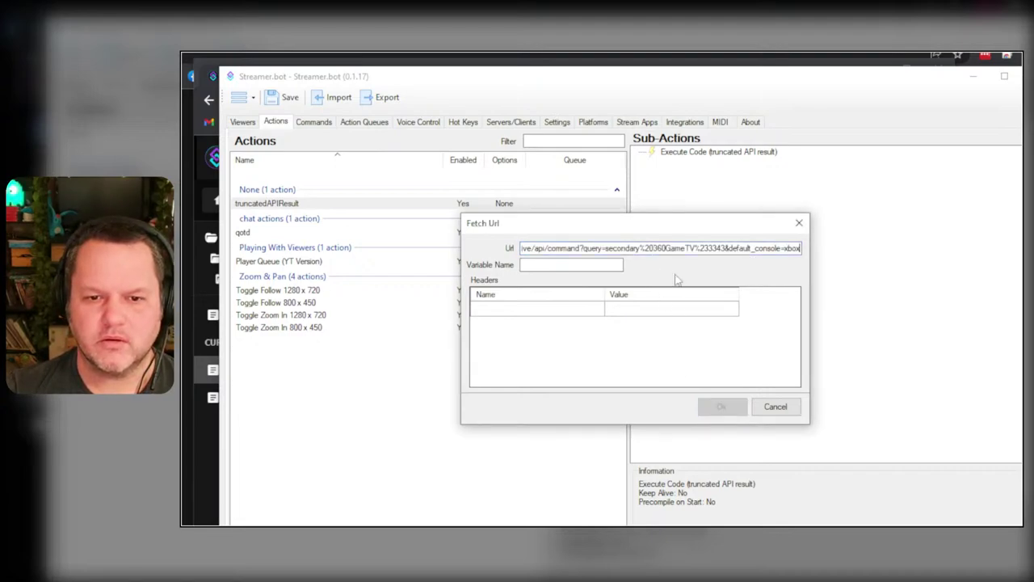
pyautogui.click(598, 264)
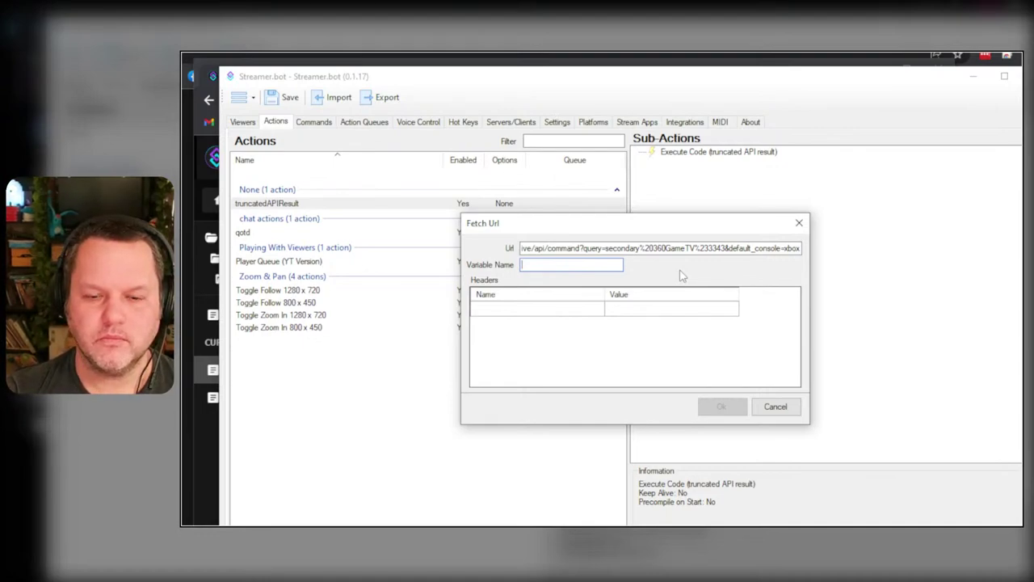
pyautogui.write('apiResult')
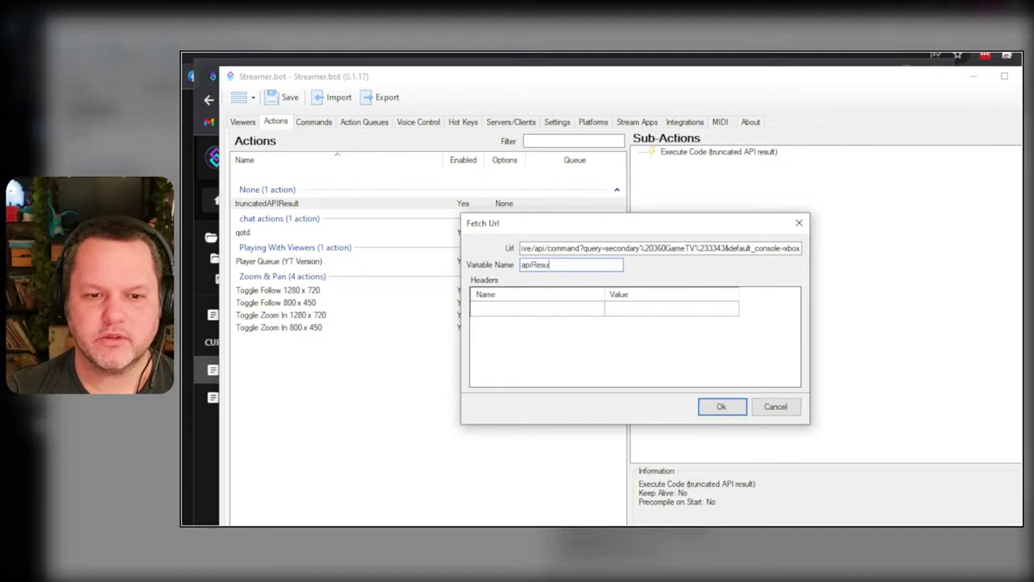
pyautogui.click(721, 406)
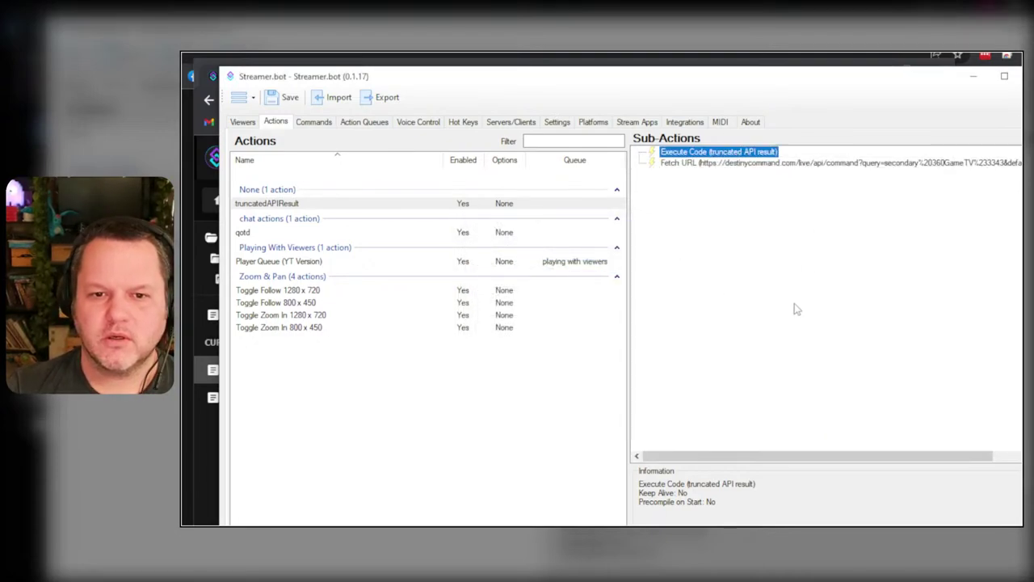
# - Move the Fetch URL sub-action above the "truncated API result" code sub-action and open it for editing
pyautogui.click(749, 165)
pyautogui.moveTo(749, 167); pyautogui.dragTo(735, 153)
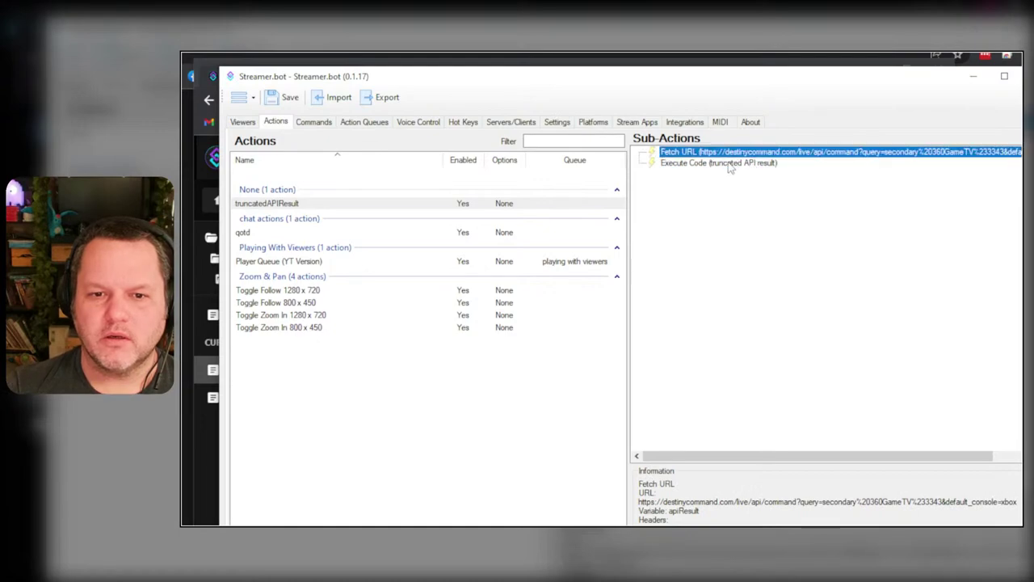
pyautogui.doubleClick(791, 154)
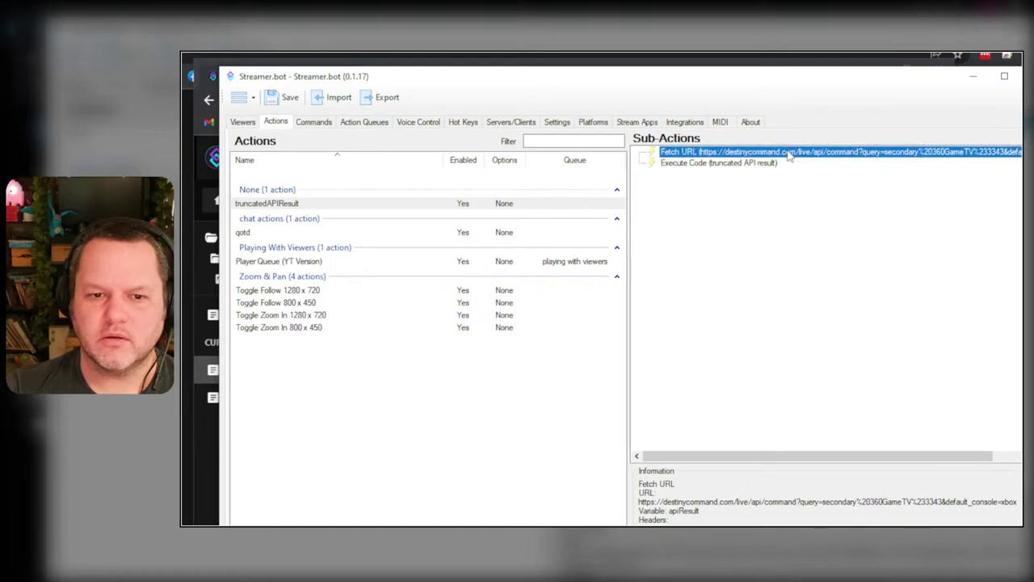
# - Open the "truncated API result" code sub-action and declare string apiResult = args["apiResult"].ToString() below the comment
pyautogui.click(775, 406)
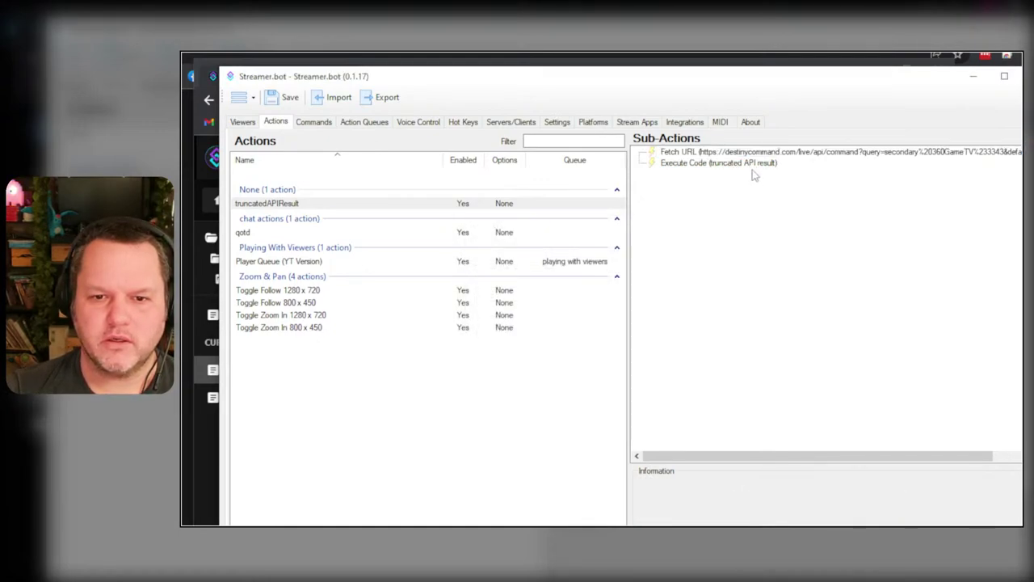
pyautogui.doubleClick(724, 162)
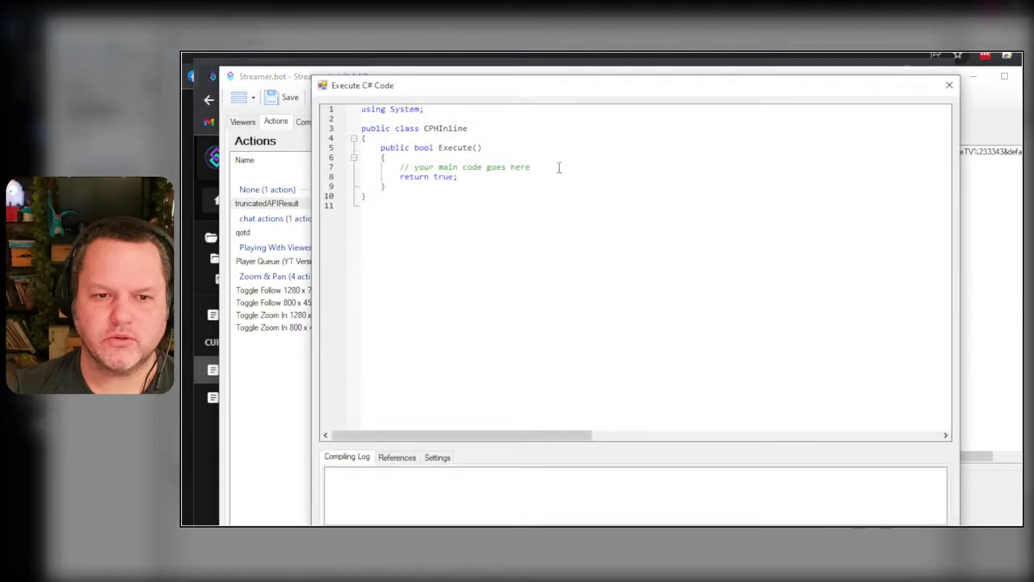
pyautogui.press('Return')
pyautogui.write('string apiRes')
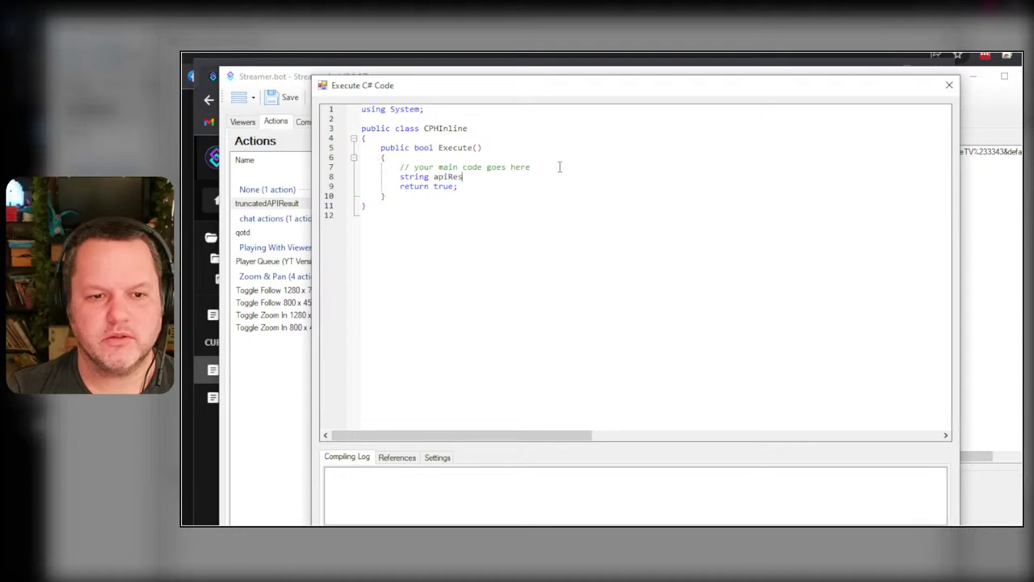
pyautogui.write('ult = ')
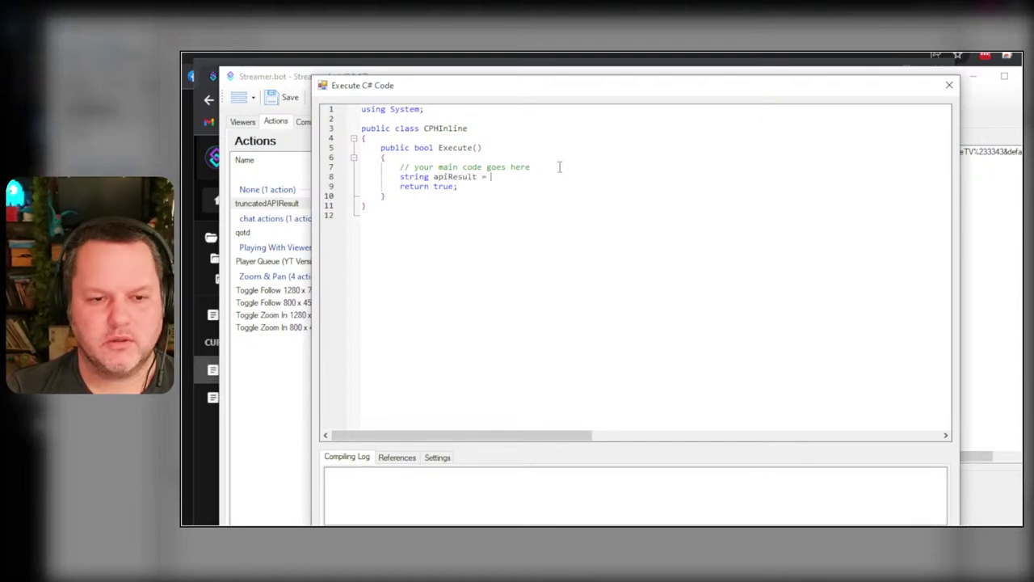
pyautogui.write('args["api')
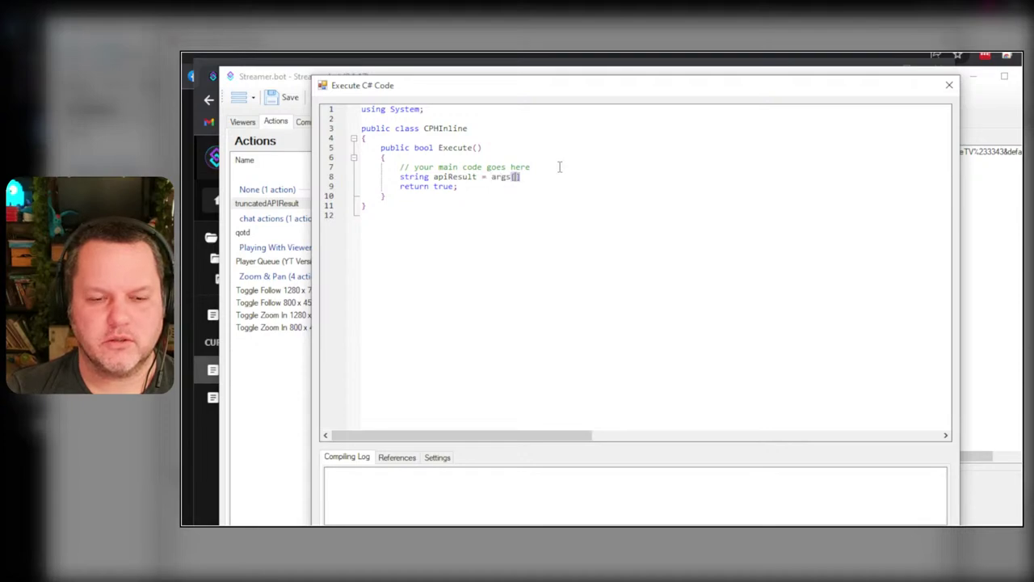
pyautogui.write('Result')
pyautogui.press('End')
pyautogui.write('.ToString()')
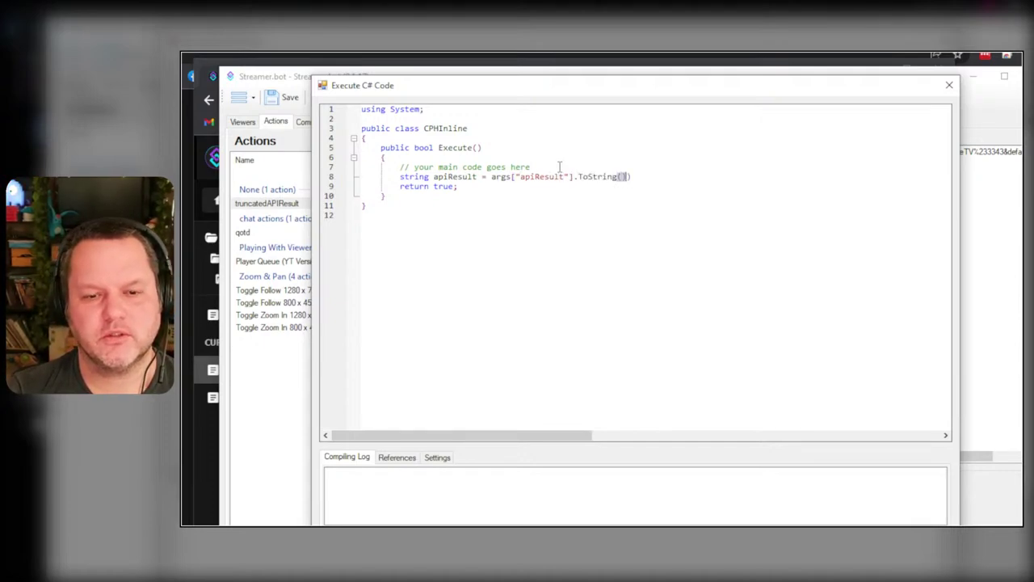
# - Complete the apiResult line with .Substring(0,200);, start a CPH. line below it, and compile and save the code
pyautogui.write('.Substrin')
pyautogui.write('g(0,')
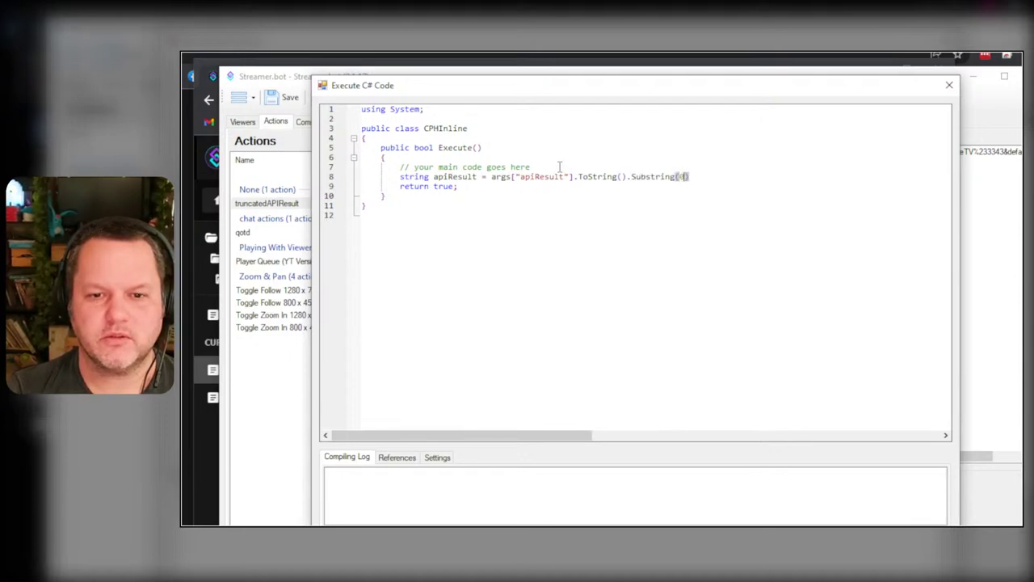
pyautogui.write('200);')
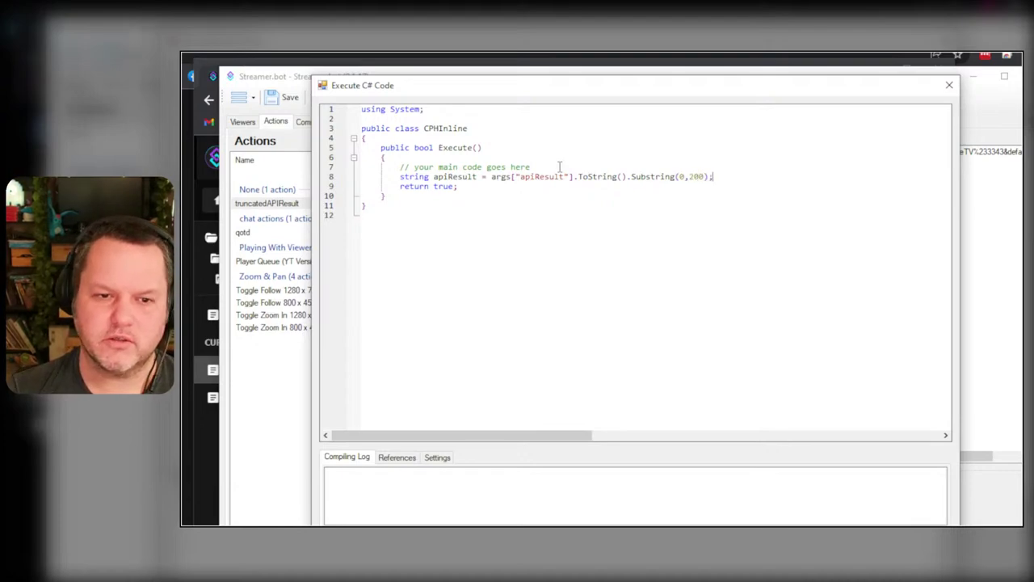
pyautogui.press('Return')
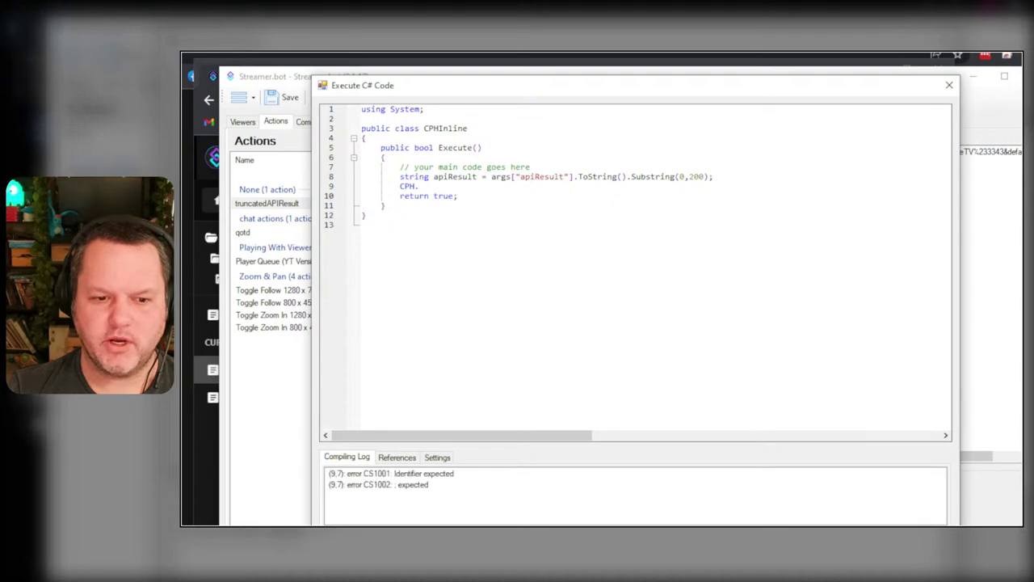
pyautogui.press('Escape')
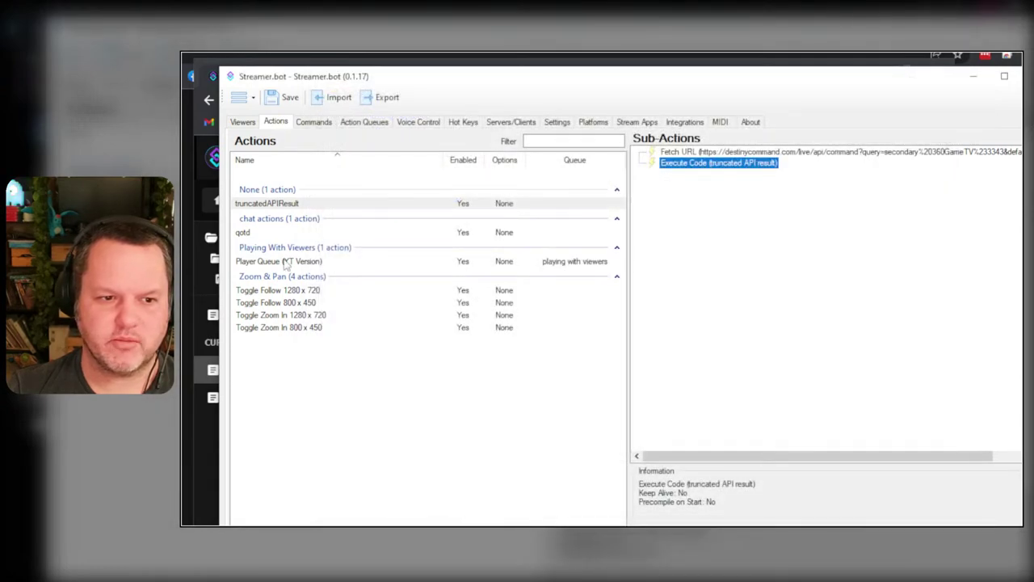
# - Copy the CPH.SendYouTubeMessage(players); line from the Playing With Viewers code in the Player Queue (YT Version) action and close that code
pyautogui.click(291, 261)
pyautogui.doubleClick(754, 252)
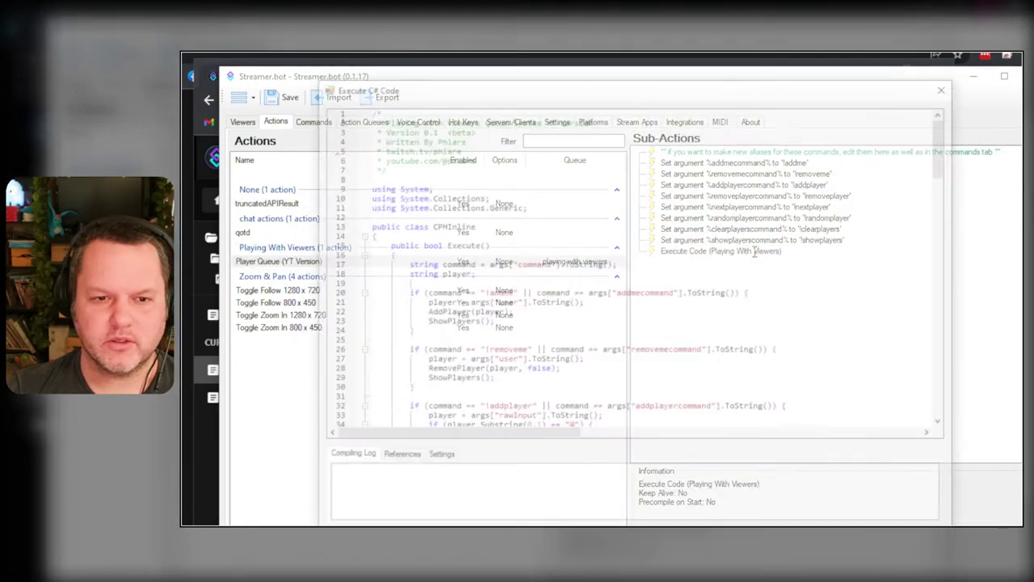
pyautogui.scroll(-12, 588, 248)
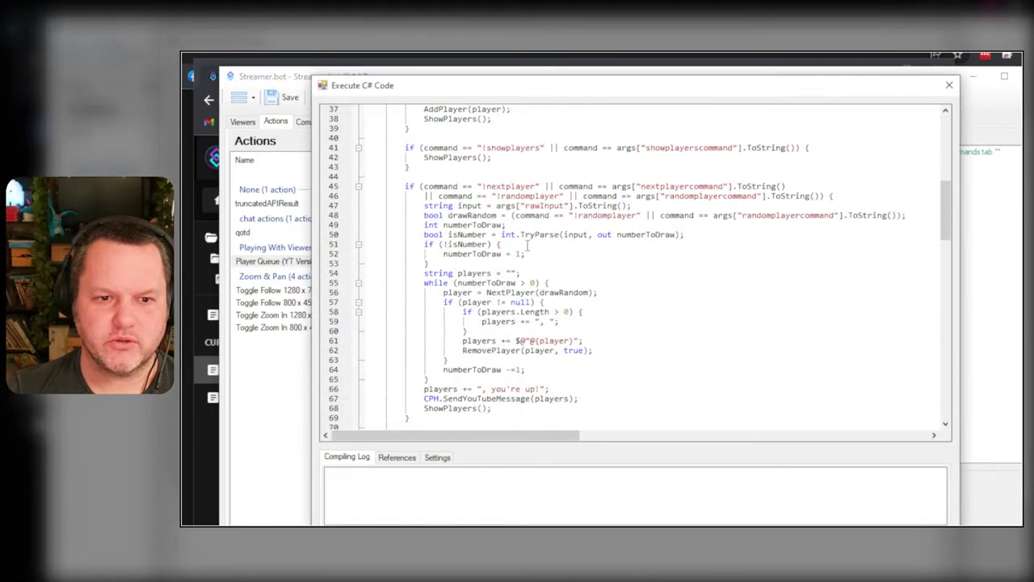
pyautogui.scroll(-4, 526, 244)
pyautogui.moveTo(420, 284); pyautogui.dragTo(593, 281)
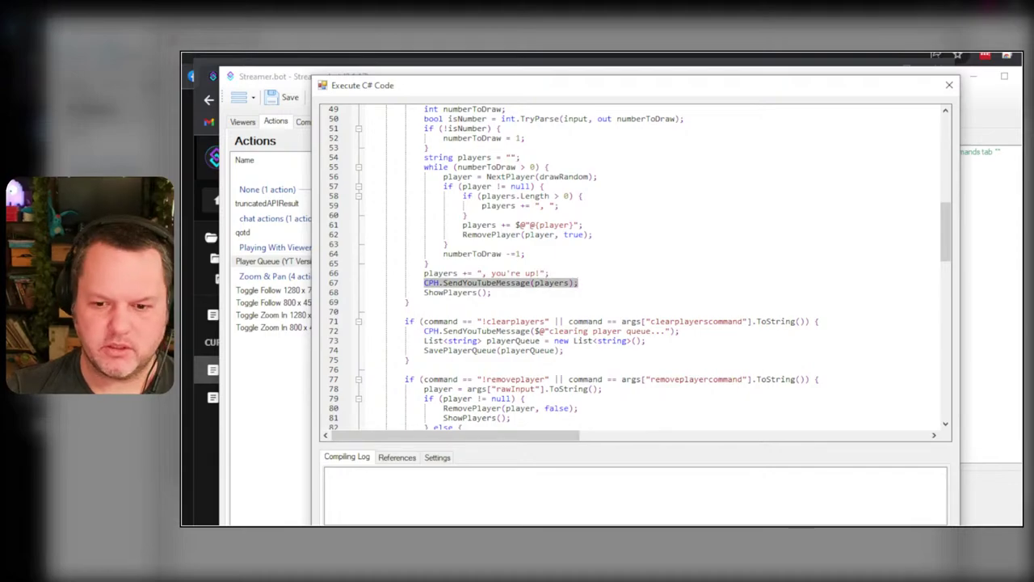
pyautogui.click(856, 553)
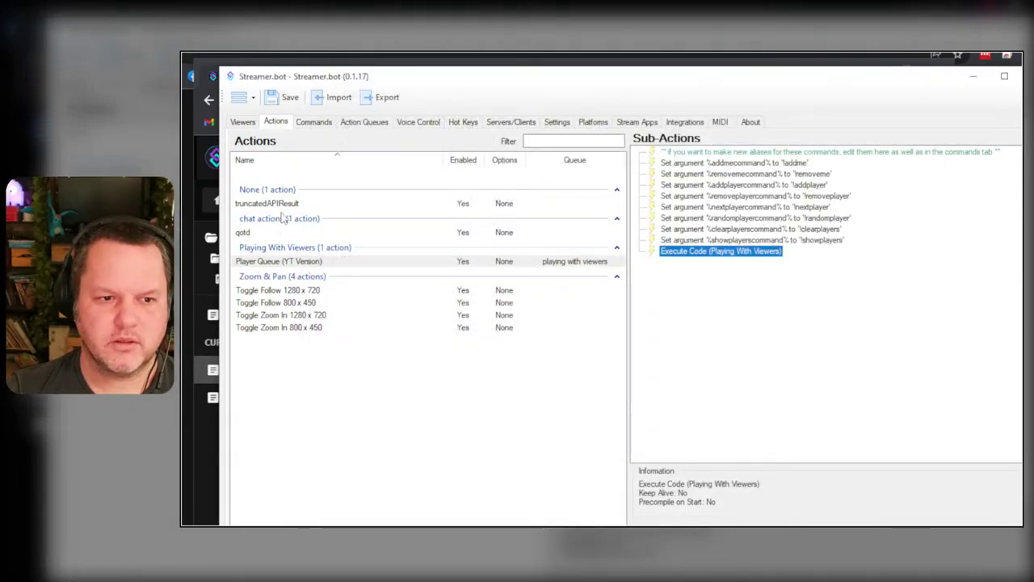
# - Reopen the truncatedAPIResult action's code and replace the unfinished CPH. line with CPH.SendYouTubeMessage(apiResult);
pyautogui.click(372, 204)
pyautogui.doubleClick(714, 166)
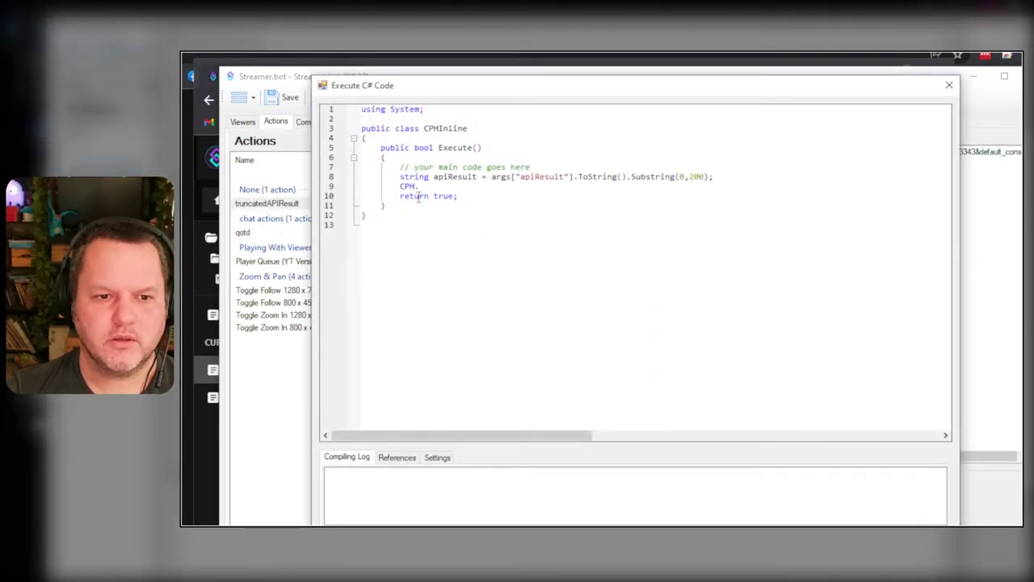
pyautogui.moveTo(401, 186); pyautogui.dragTo(439, 184)
pyautogui.write('CPH.SendYouTubeMessage(message);')
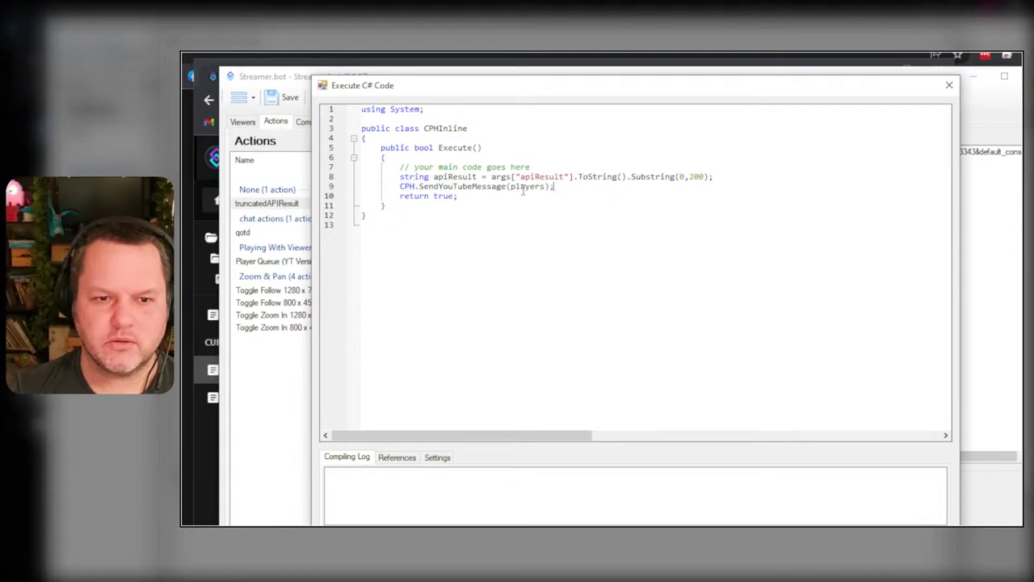
pyautogui.doubleClick(521, 186)
pyautogui.write('apiResult')
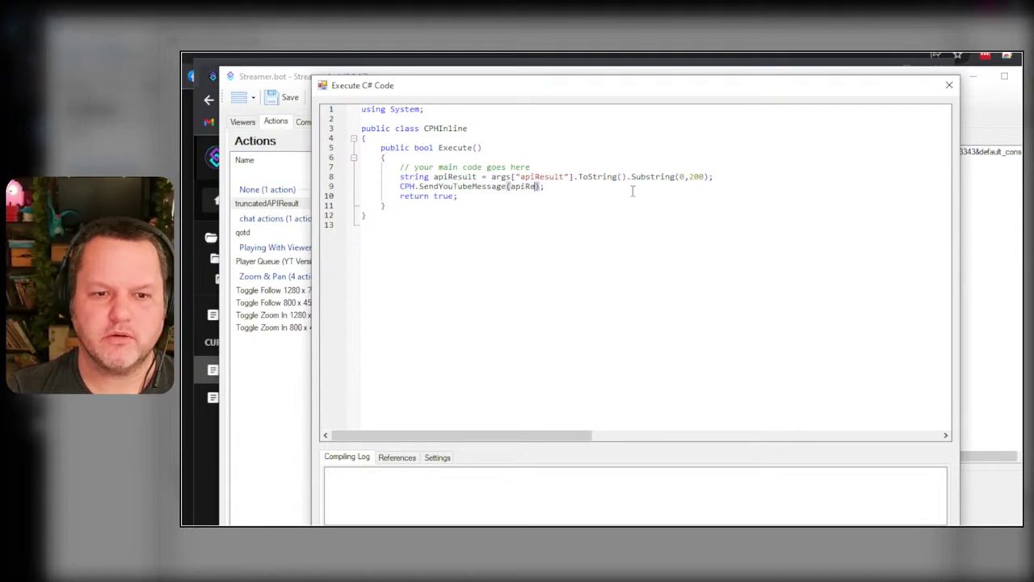
# - End the apiResult declaration after ToString() with a semicolon and move .Substring(0,200); onto a new line
pyautogui.press('Up')
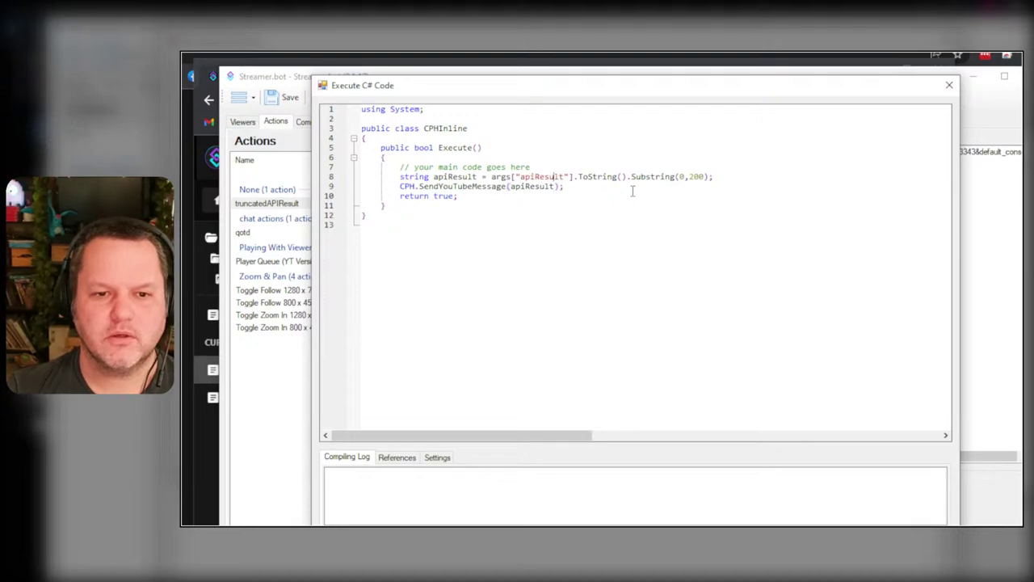
pyautogui.press('Right')
pyautogui.press('Right')
pyautogui.press('Right')
pyautogui.press('Right')
pyautogui.press('Right')
pyautogui.press('Right')
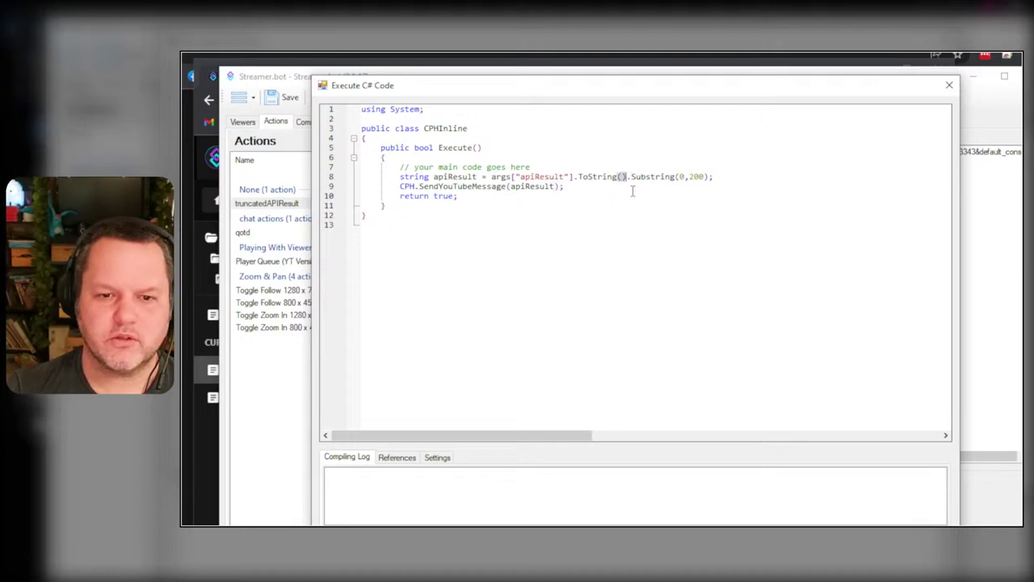
pyautogui.write(';')
pyautogui.press('Return')
# - Complete the new indented line as string truncatedResult = apiResult.Substring(0,200);
pyautogui.press('Tab')
pyautogui.press('Tab')
pyautogui.write('string truncated R')
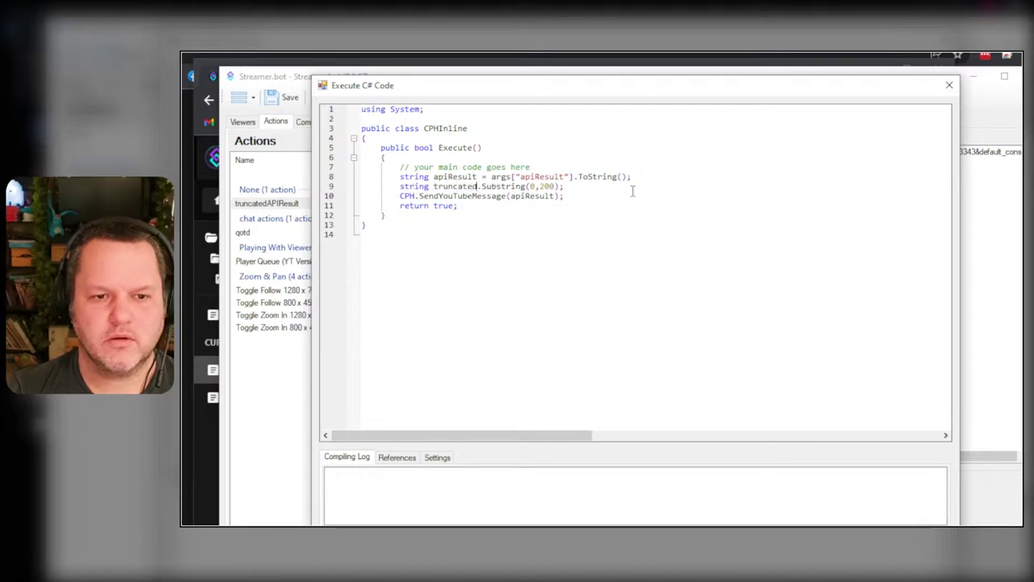
pyautogui.write('esult = ')
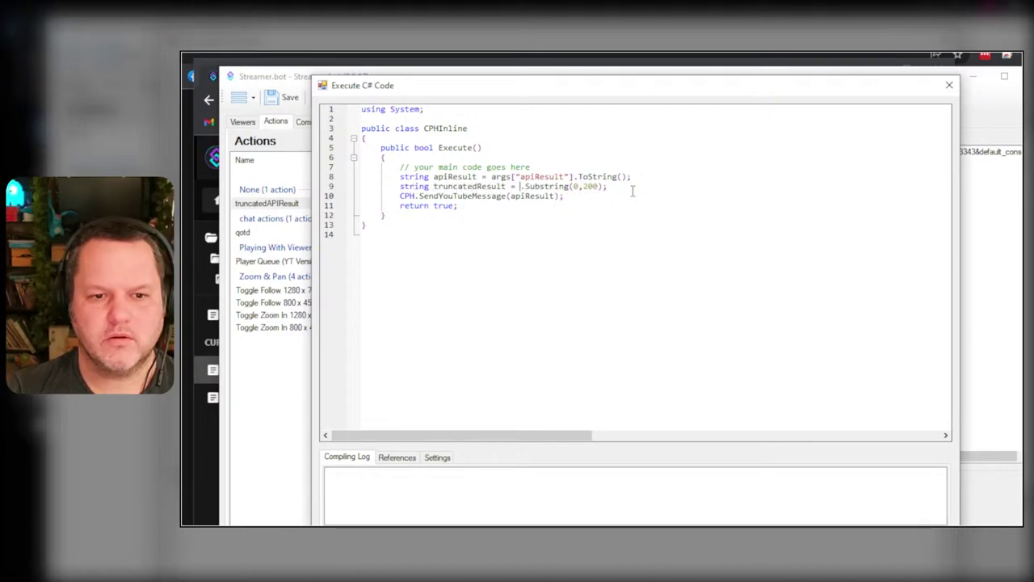
pyautogui.write('apiResult')
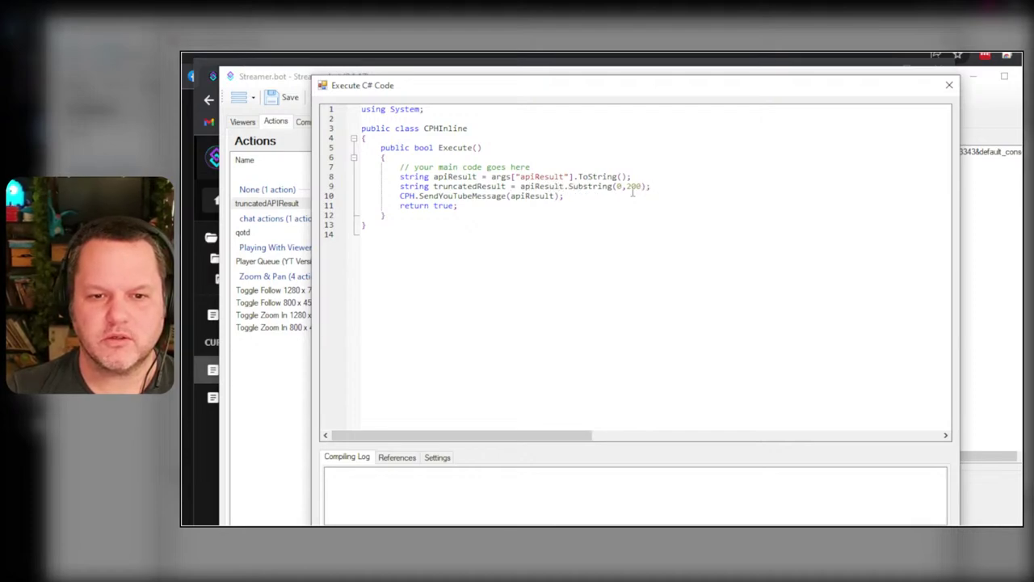
# - Re-enter 200 as the substring length, compile the code, and save and close the code editor
pyautogui.press('End')
pyautogui.press('Left')
pyautogui.press('BackSpace')
pyautogui.press('BackSpace')
pyautogui.press('BackSpace')
pyautogui.write('200')
pyautogui.press('Down')
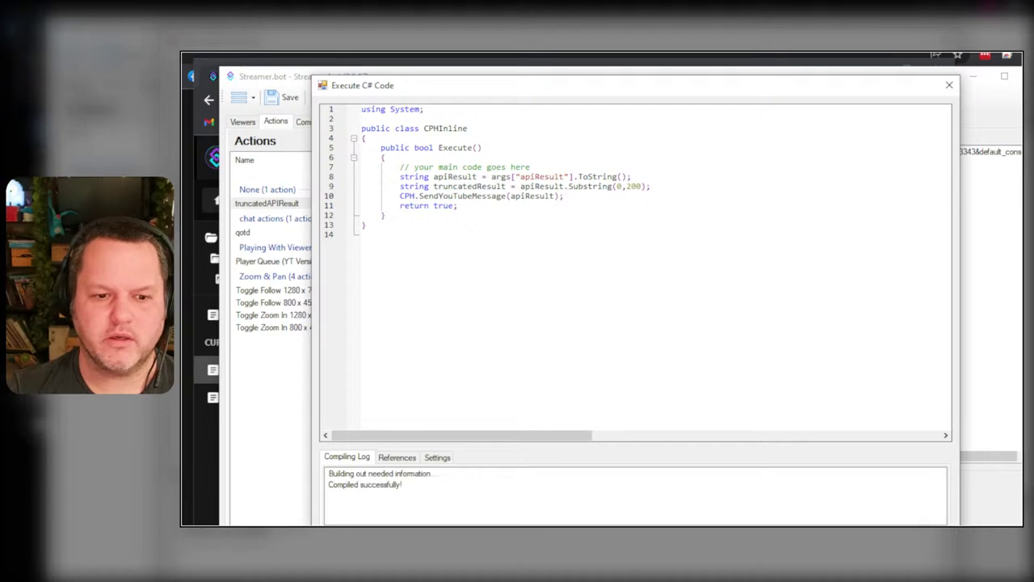
pyautogui.press('Escape')
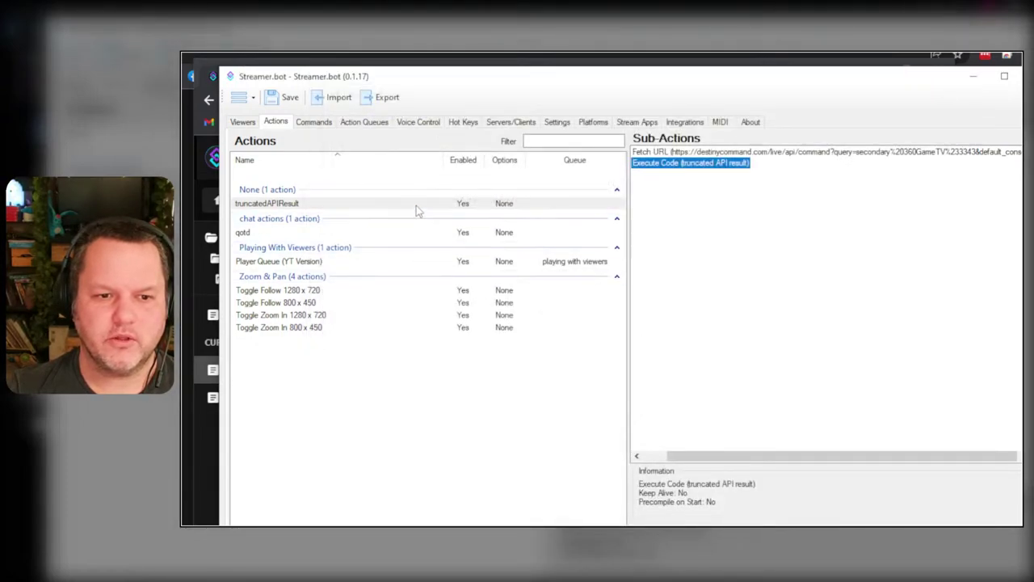
# - Add a chat command !destinyapi that runs the truncatedAPIResult action, keeping Twitch Message as its source
pyautogui.click(323, 123)
pyautogui.rightClick(399, 344)
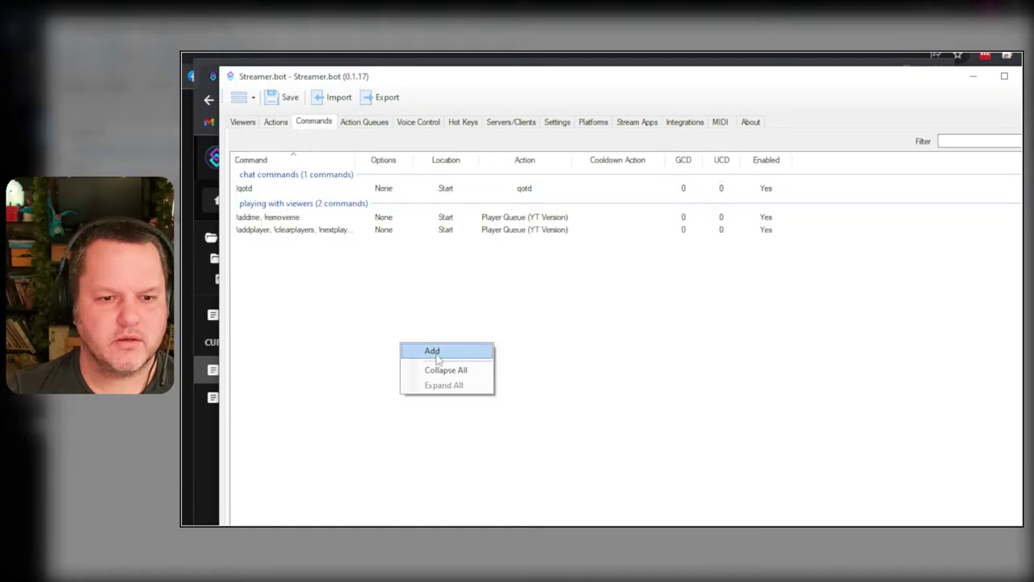
pyautogui.click(428, 350)
pyautogui.click(407, 212)
pyautogui.write('!destinyapi')
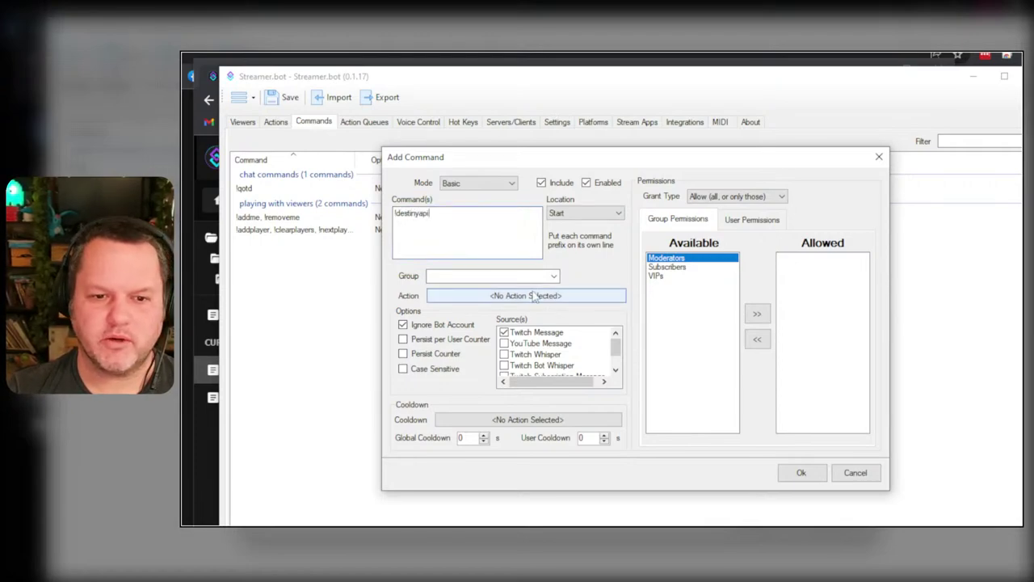
pyautogui.click(530, 296)
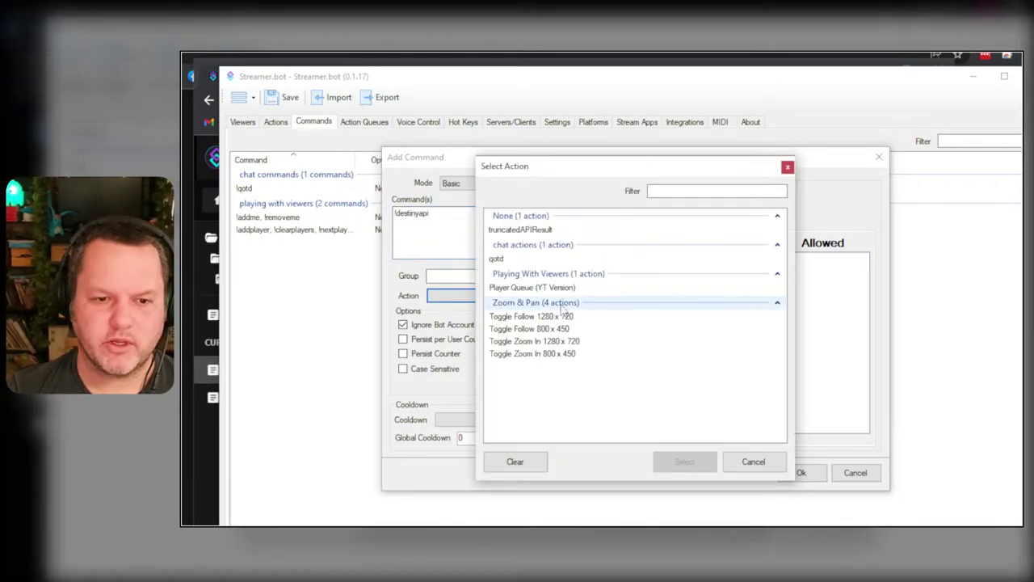
pyautogui.click(552, 233)
pyautogui.click(685, 461)
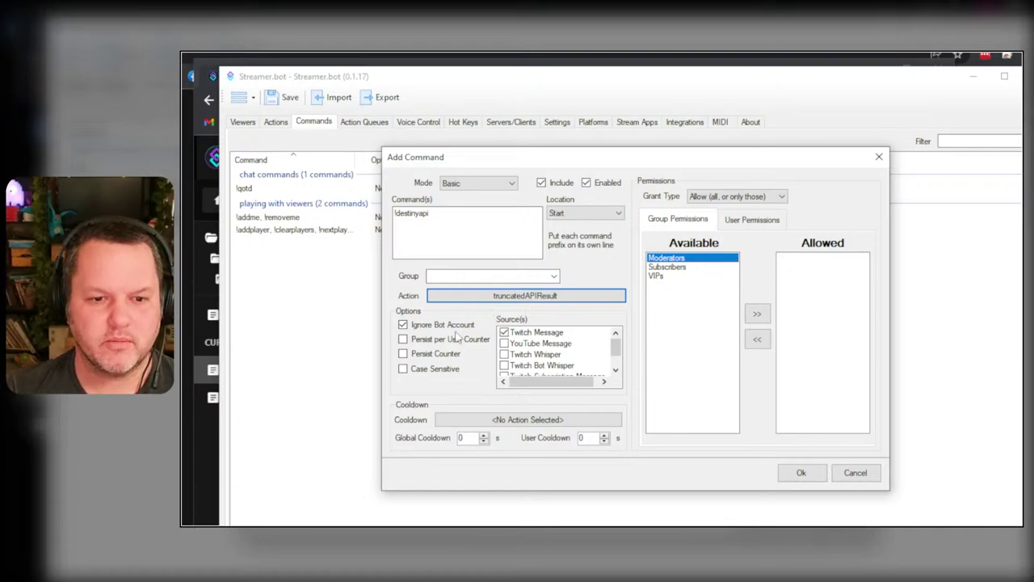
pyautogui.click(801, 473)
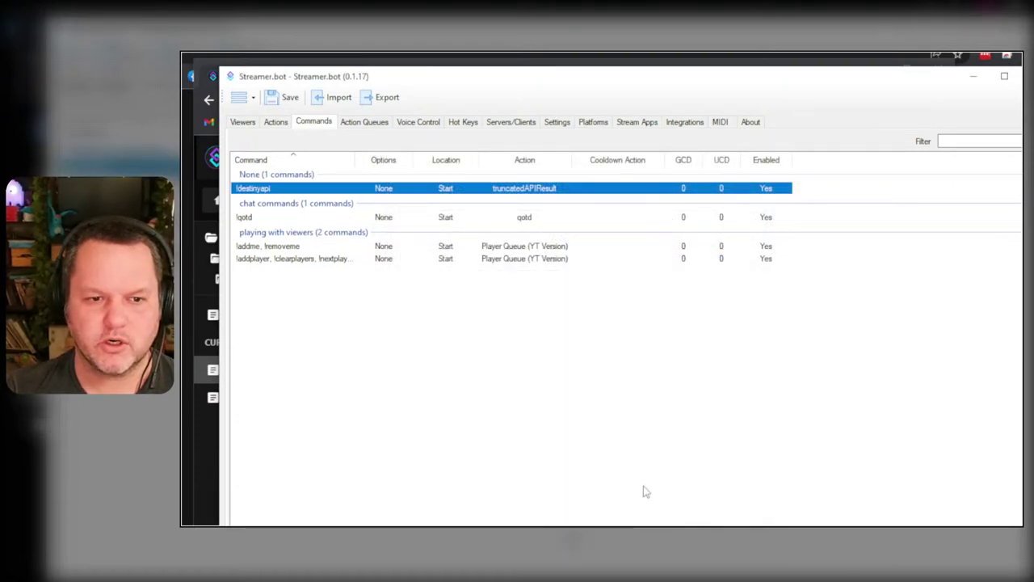
# - Edit the !destinyapi command to add the streamer's account to its allowed users, and save it
pyautogui.doubleClick(455, 191)
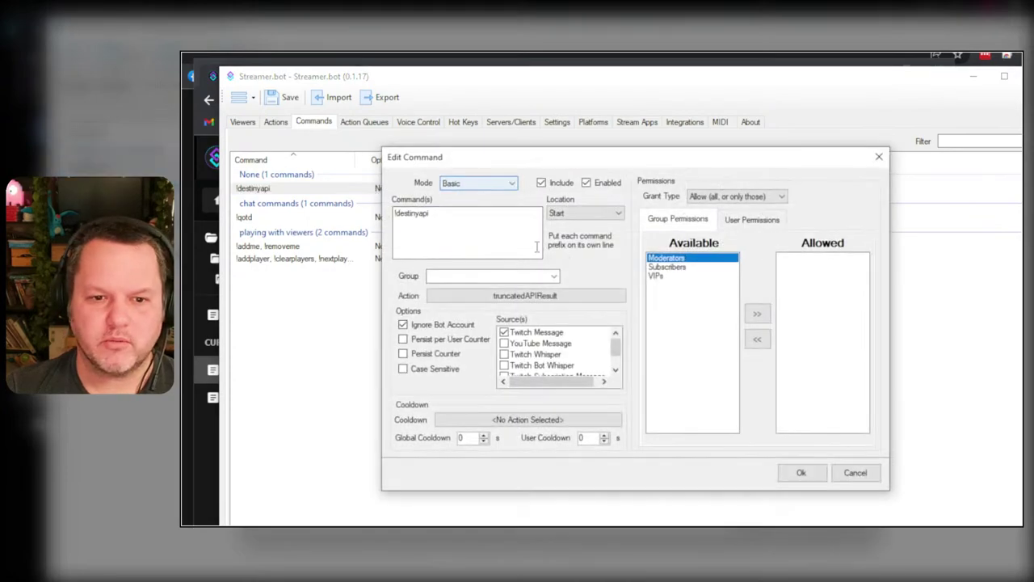
pyautogui.click(757, 313)
pyautogui.click(804, 473)
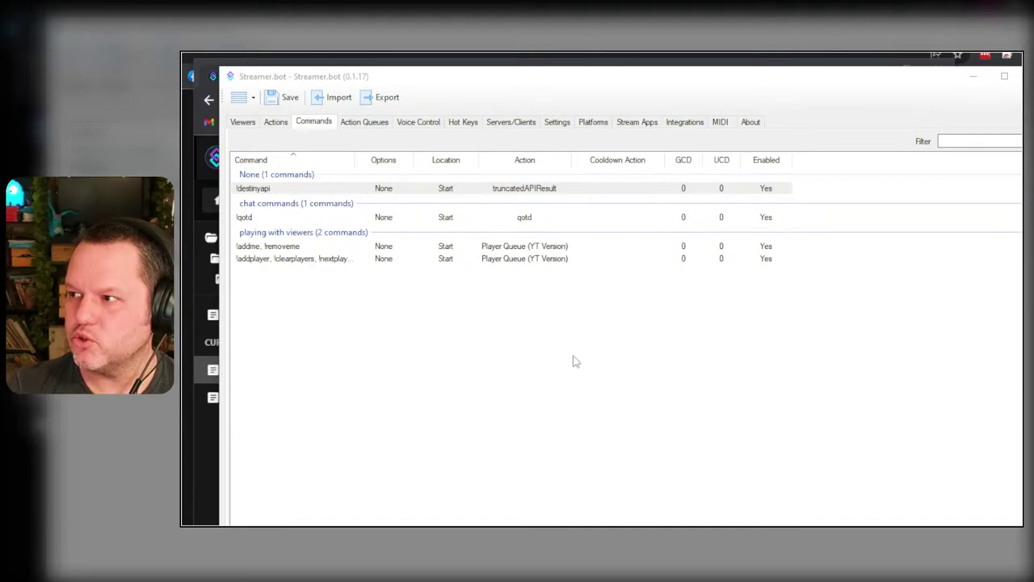
# - Check the action history in the action queues for a run of truncatedAPIResult
pyautogui.click(371, 123)
pyautogui.click(309, 140)
pyautogui.click(353, 139)
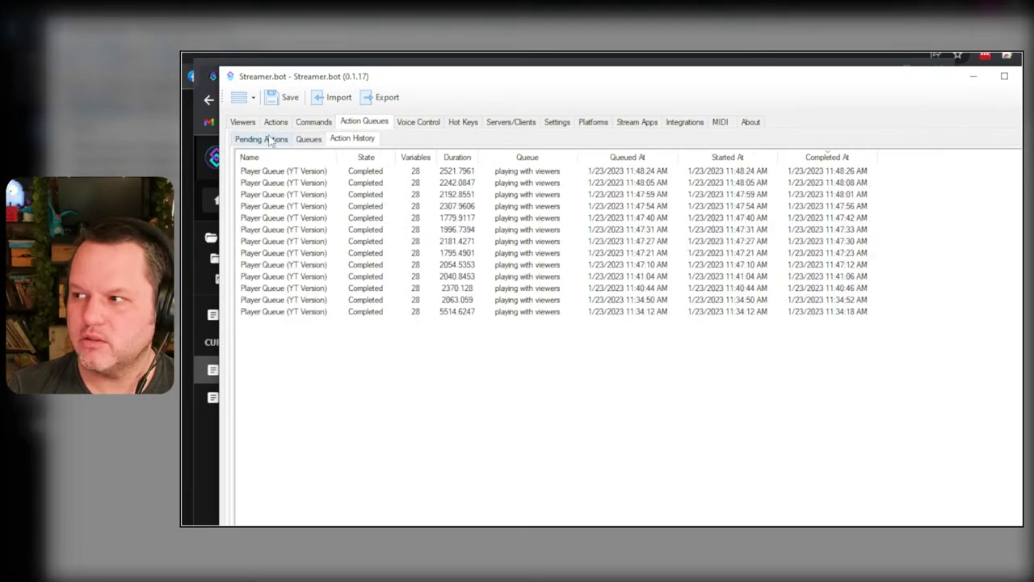
# - Review the !destinyapi command's user permissions and close its settings without changes
pyautogui.click(313, 122)
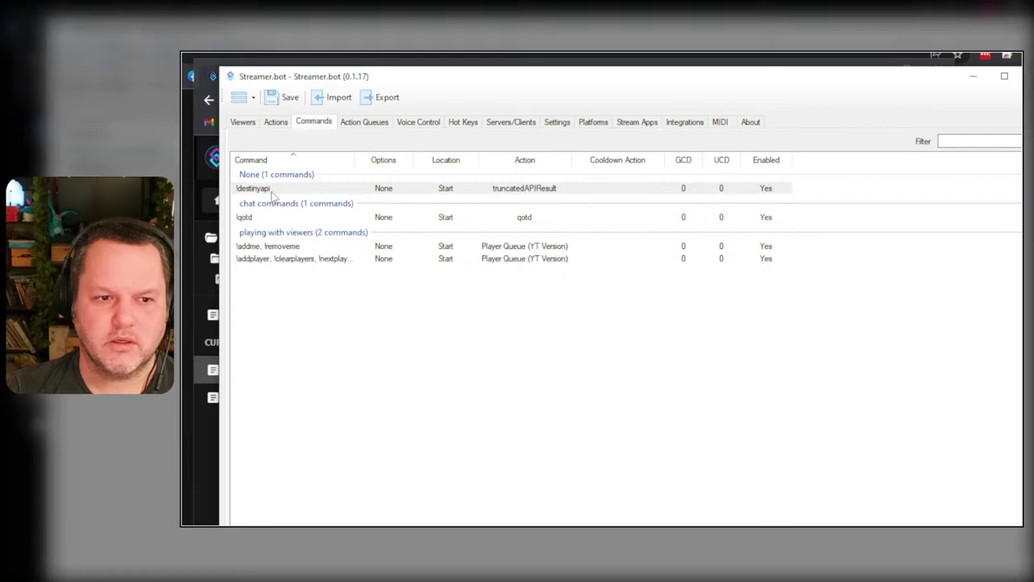
pyautogui.doubleClick(269, 189)
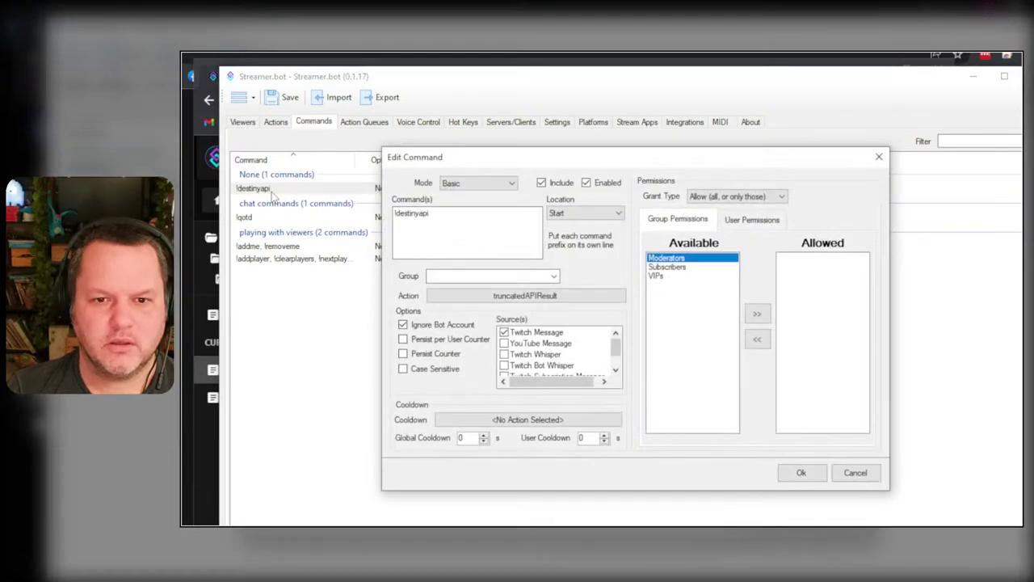
pyautogui.click(746, 220)
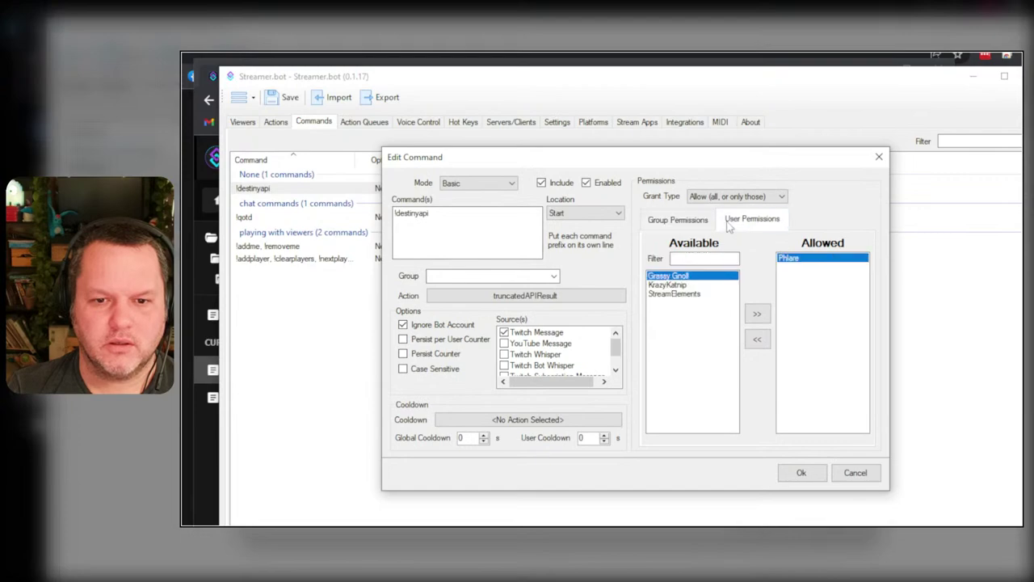
pyautogui.click(856, 473)
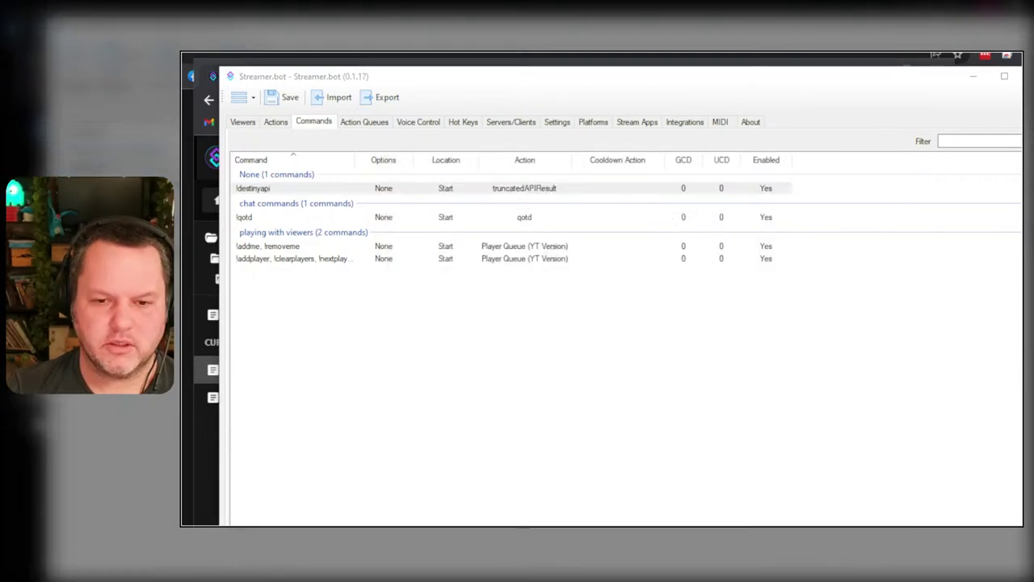
# - Switch to File Explorer, open the Streamer.bot demo folder, and browse back to the pinned folders
pyautogui.press('super+e')
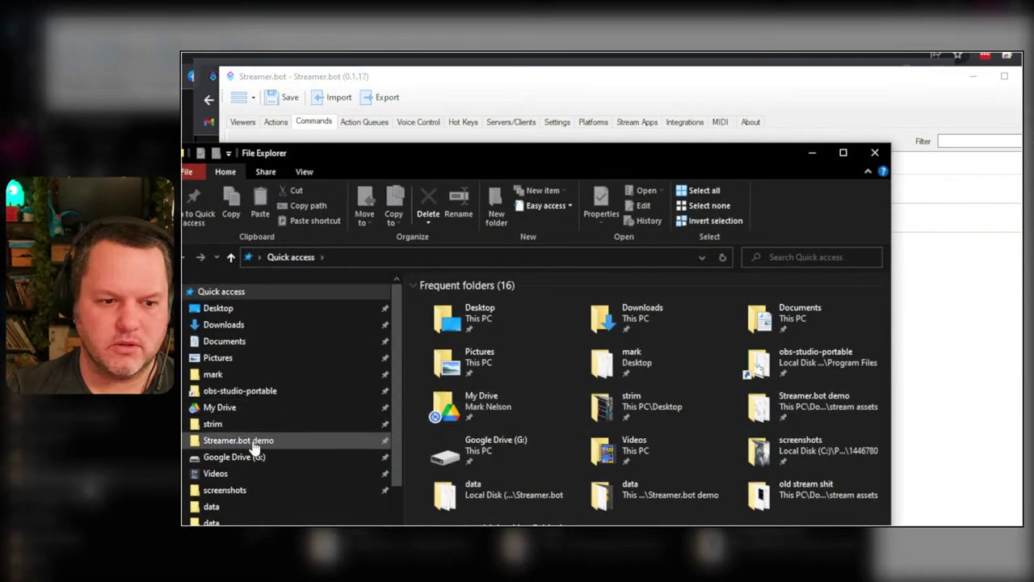
pyautogui.click(251, 443)
pyautogui.click(257, 391)
pyautogui.hotkey('alt', 'Left')
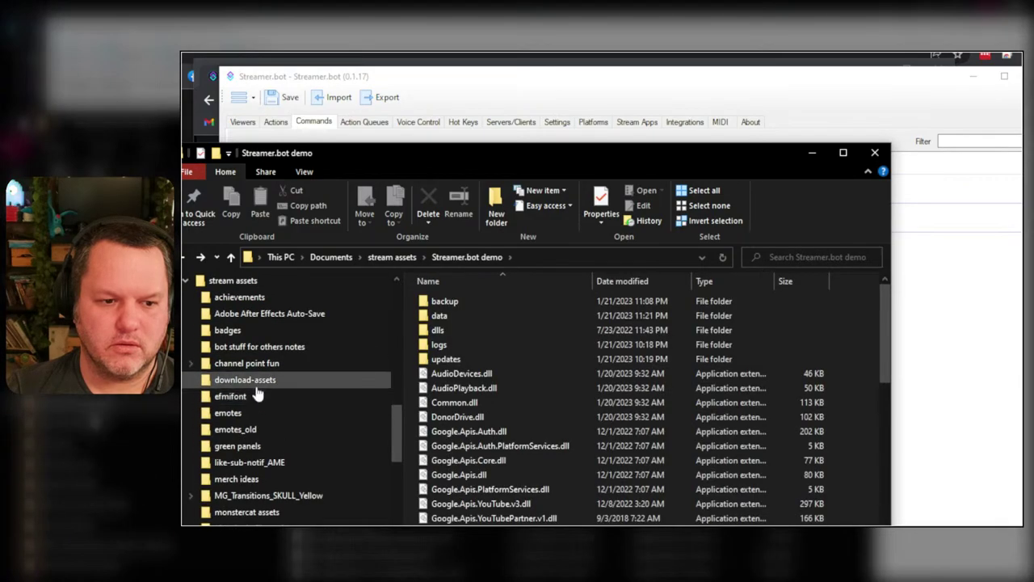
pyautogui.scroll(15, 258, 391)
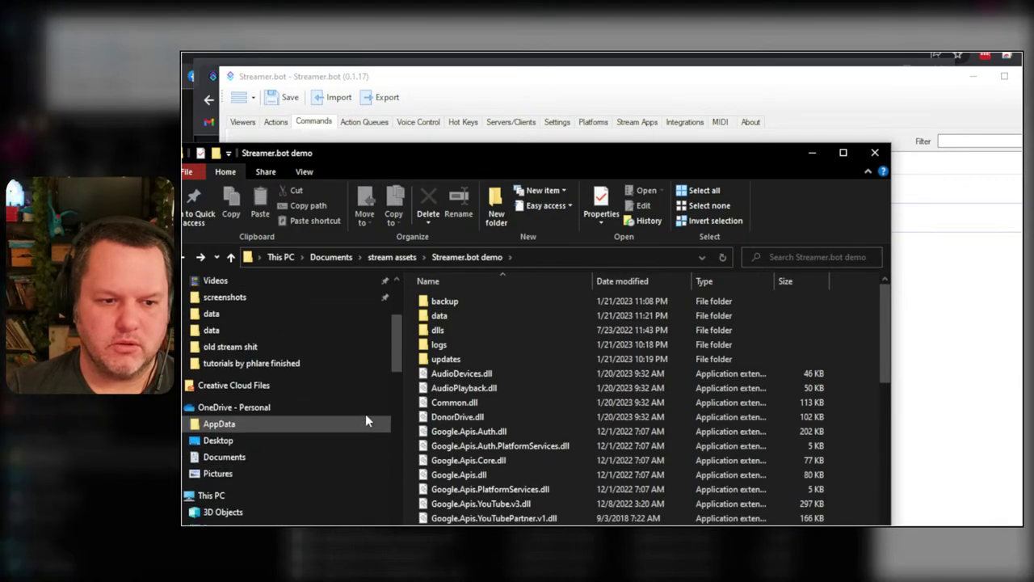
# - Open log_20230123.log from the logs folder of "Streamer.bot for YT" under obs-studio-portable, and bring its Sublime Text window fully into view
pyautogui.click(294, 345)
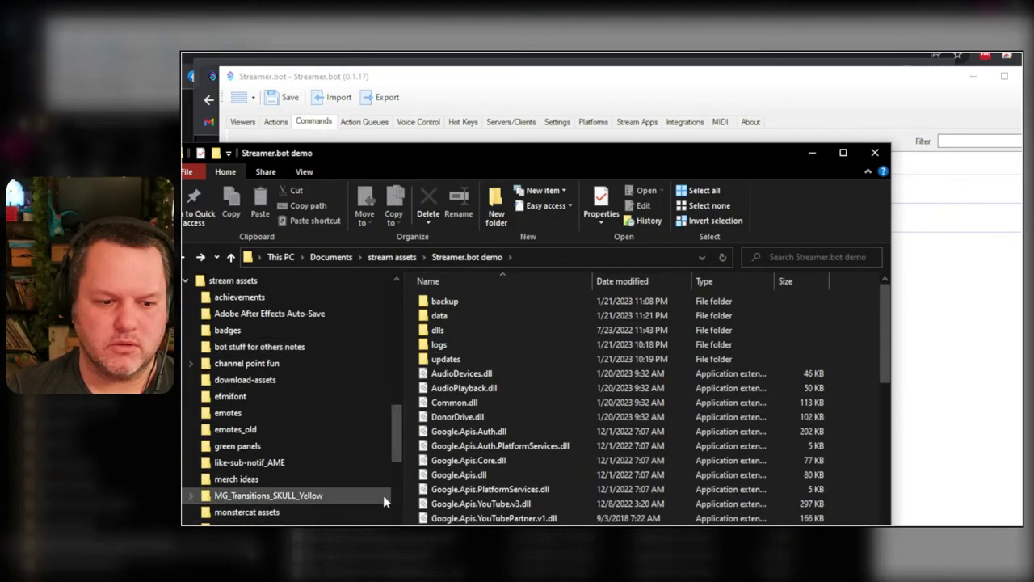
pyautogui.press('super+e')
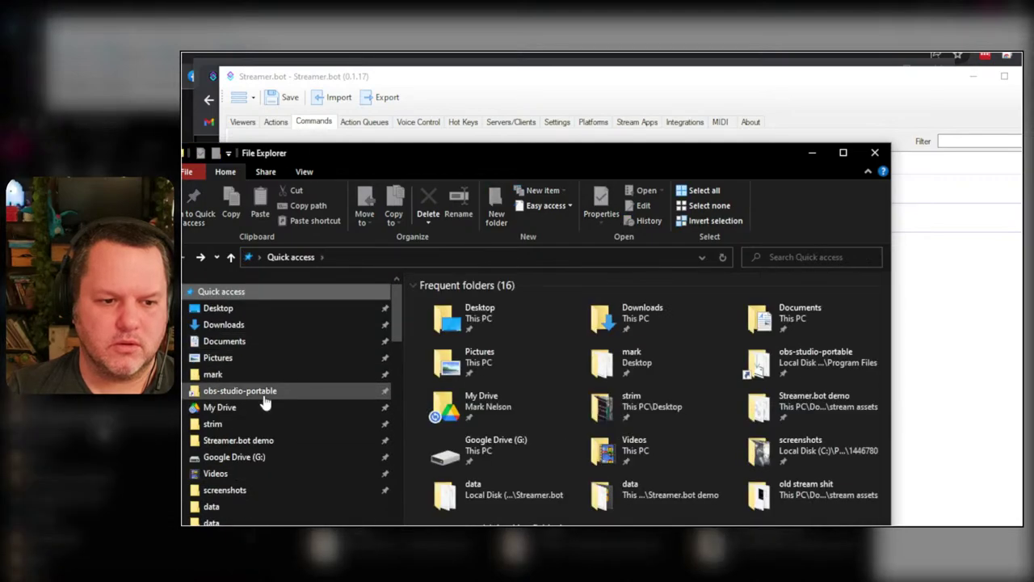
pyautogui.click(263, 396)
pyautogui.doubleClick(522, 387)
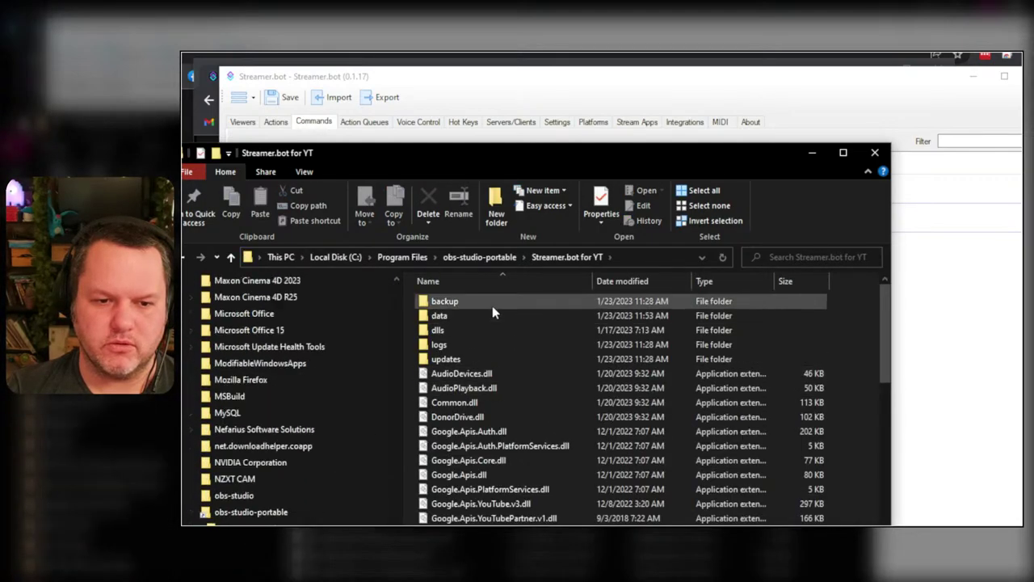
pyautogui.doubleClick(473, 345)
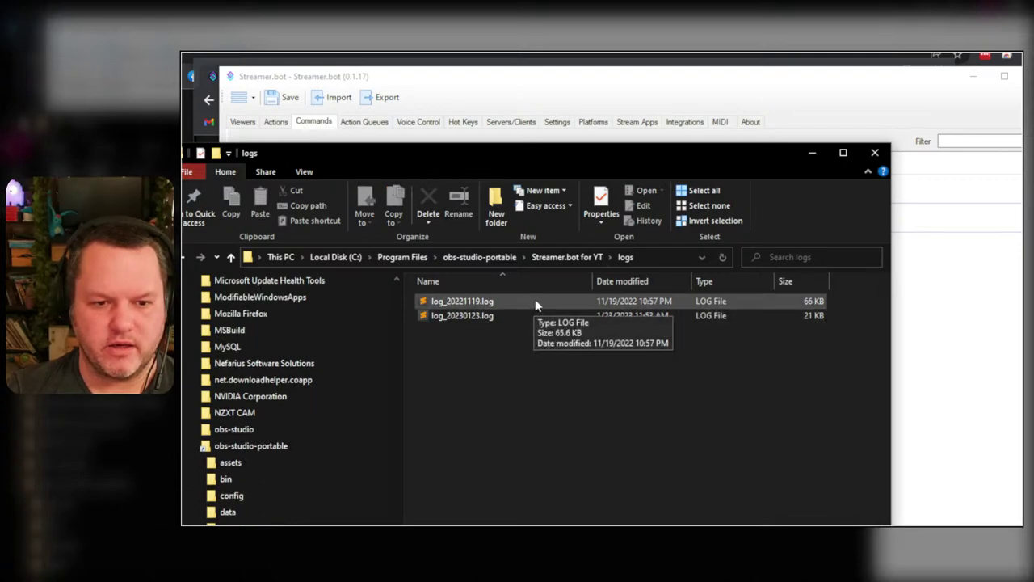
pyautogui.doubleClick(456, 317)
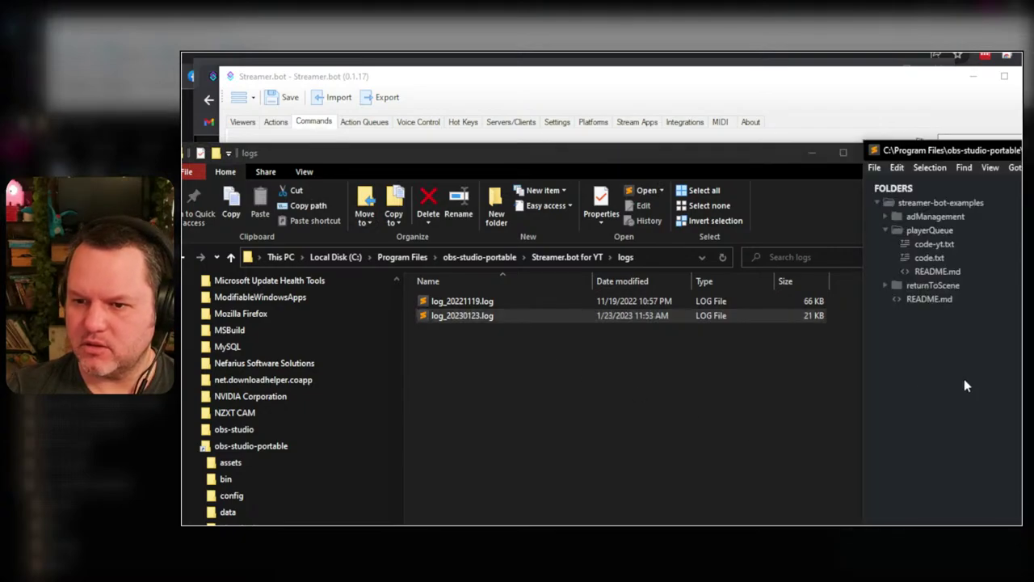
pyautogui.moveTo(862, 380); pyautogui.dragTo(337, 346)
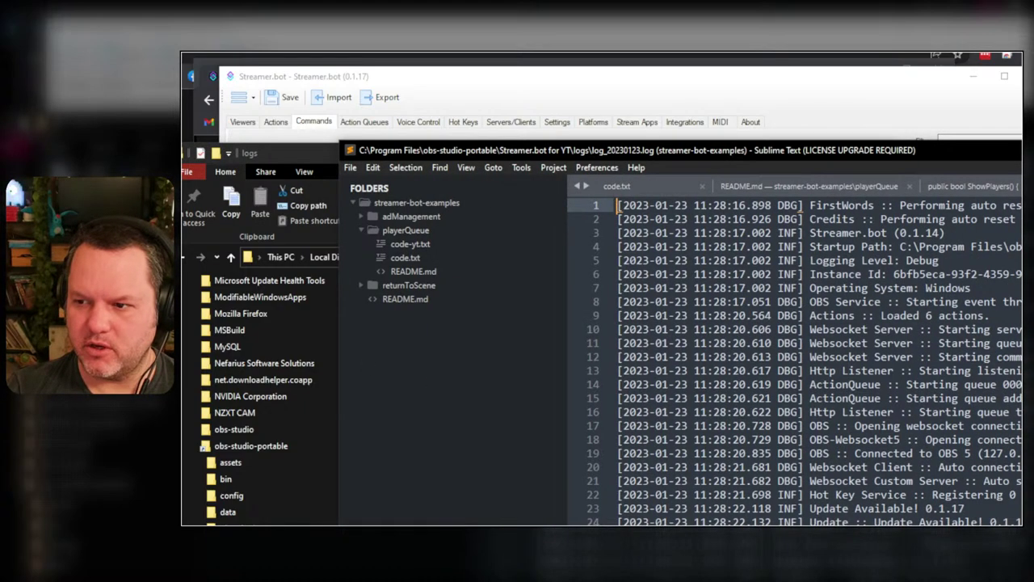
# - Examine the log for recent action and inline code entries, comparing its beginning with its latest lines
pyautogui.hotkey('ctrl', 'End')
pyautogui.scroll(6, 800, 360)
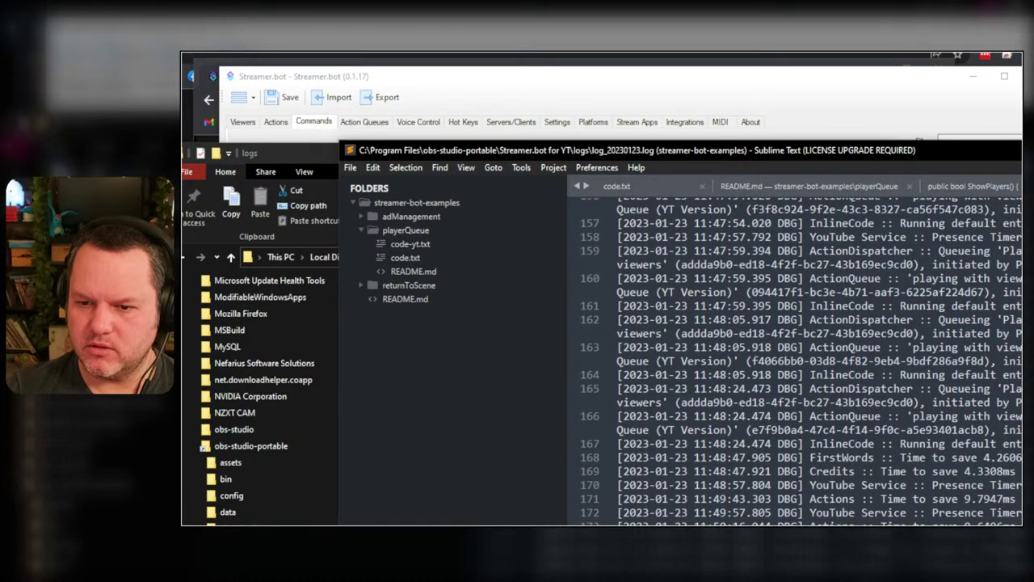
pyautogui.scroll(2, 800, 360)
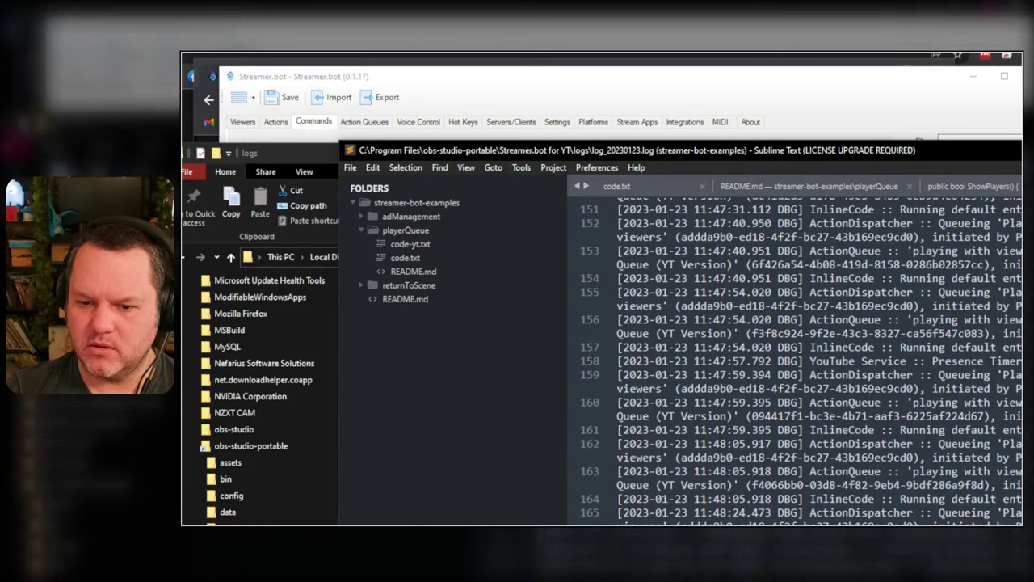
pyautogui.scroll(-2, 968, 524)
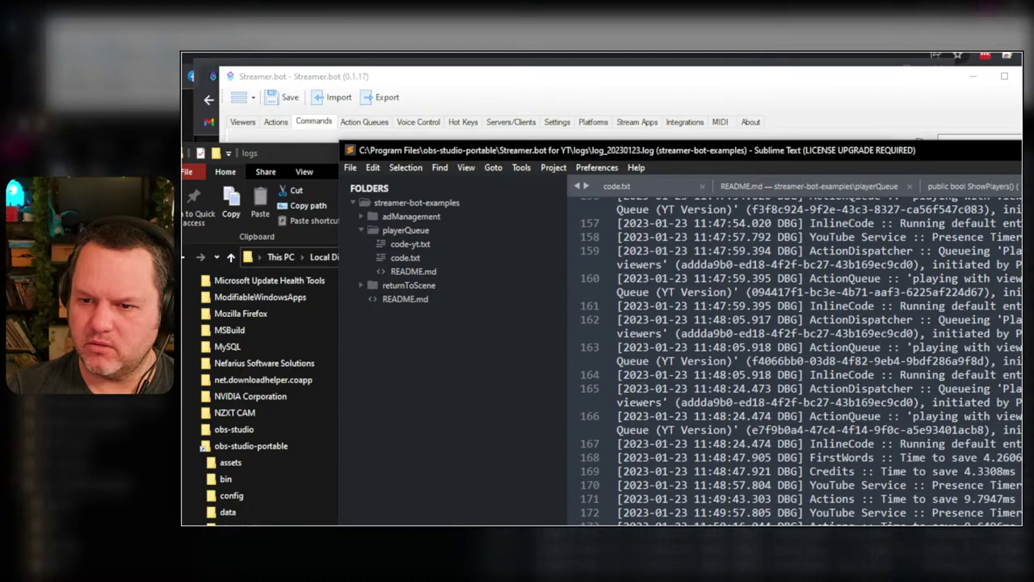
pyautogui.scroll(4, 800, 360)
pyautogui.hotkey('ctrl', 'Home')
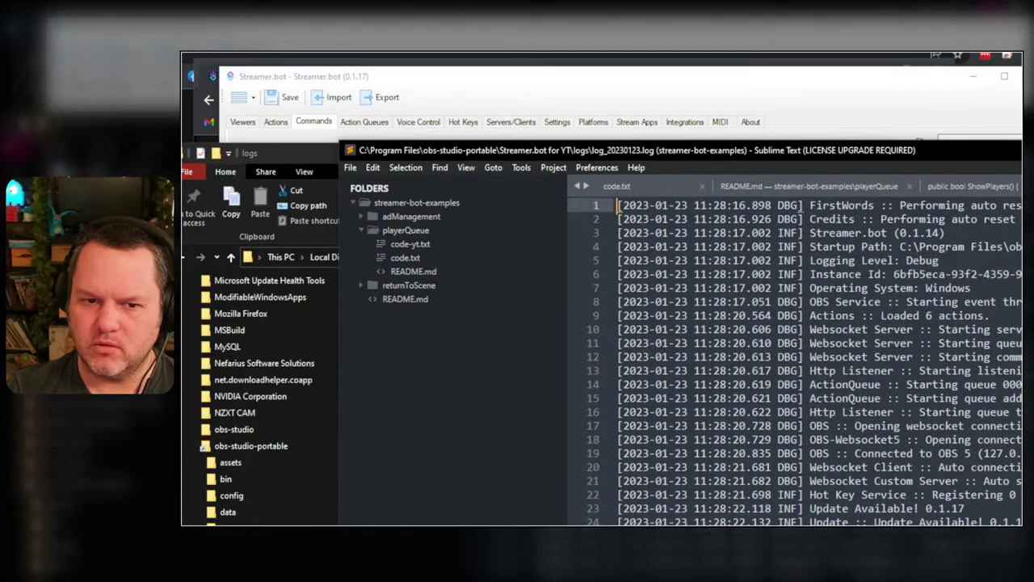
pyautogui.hotkey('ctrl', 'End')
pyautogui.scroll(3, 795, 359)
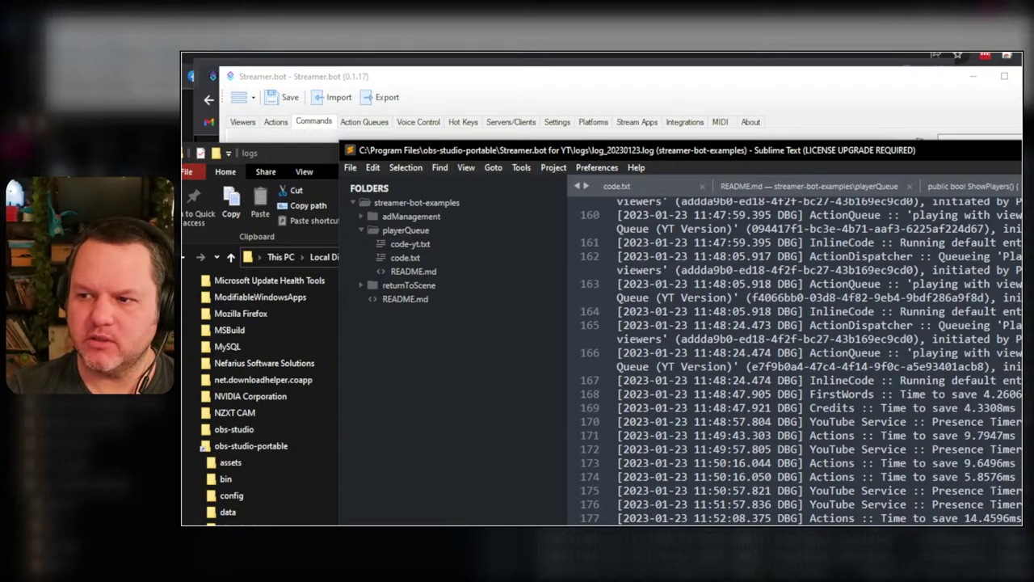
# - Switch to Streamer.bot and review the settings of the !destinyapi command
pyautogui.click(664, 94)
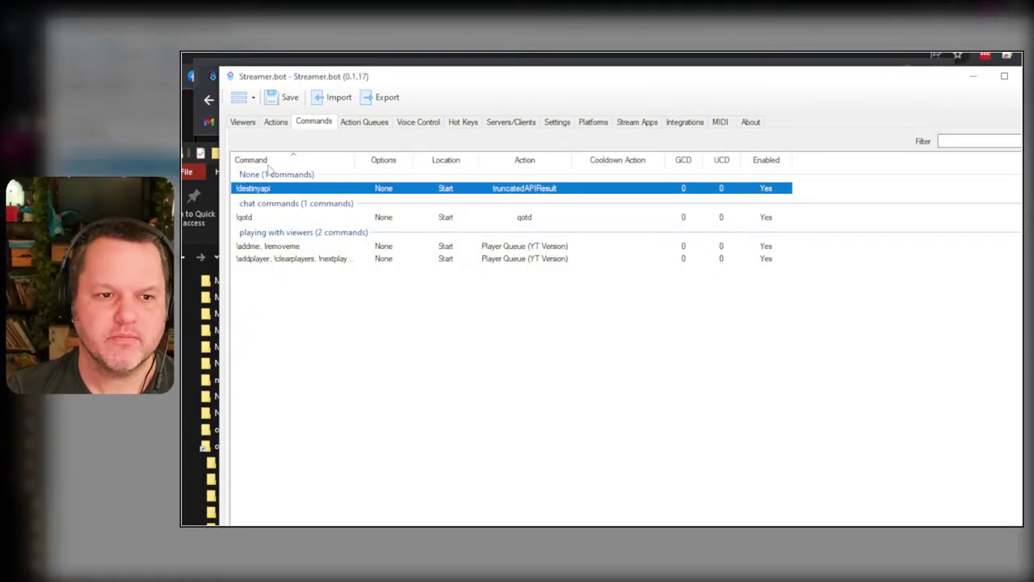
pyautogui.doubleClick(278, 190)
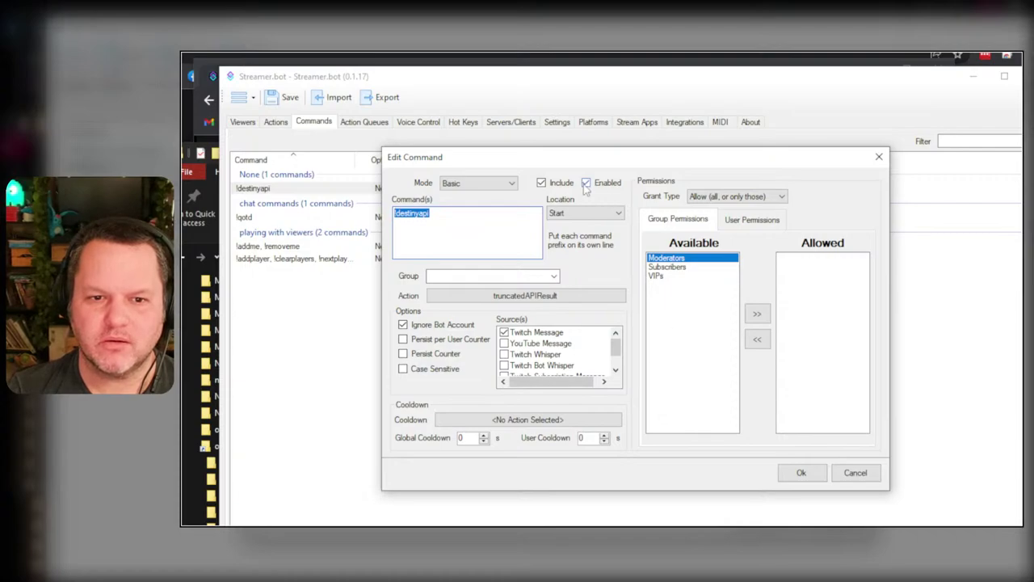
pyautogui.click(802, 473)
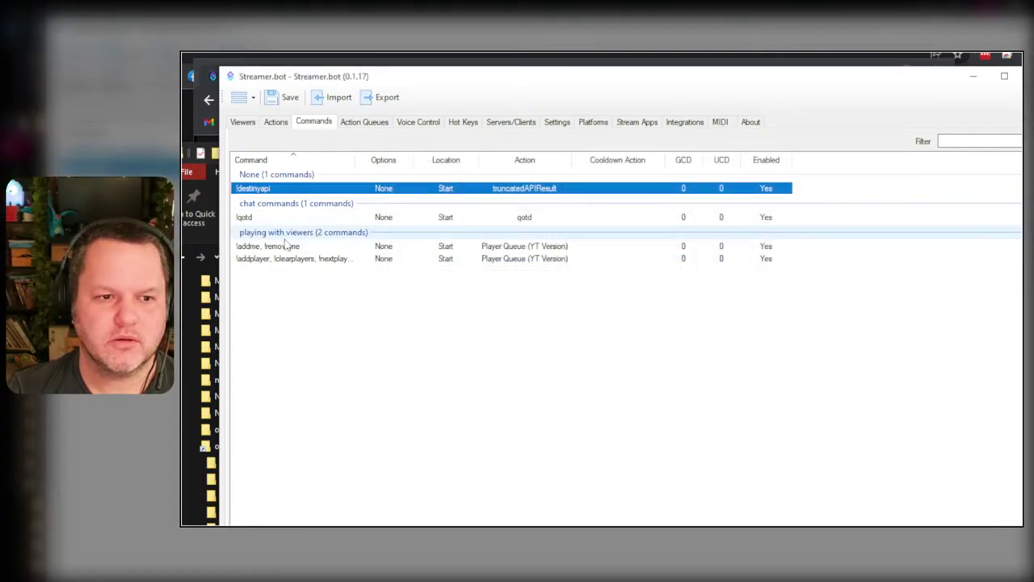
# - Review the C# code of the truncatedAPIResult action's Execute Code sub-action
pyautogui.click(275, 121)
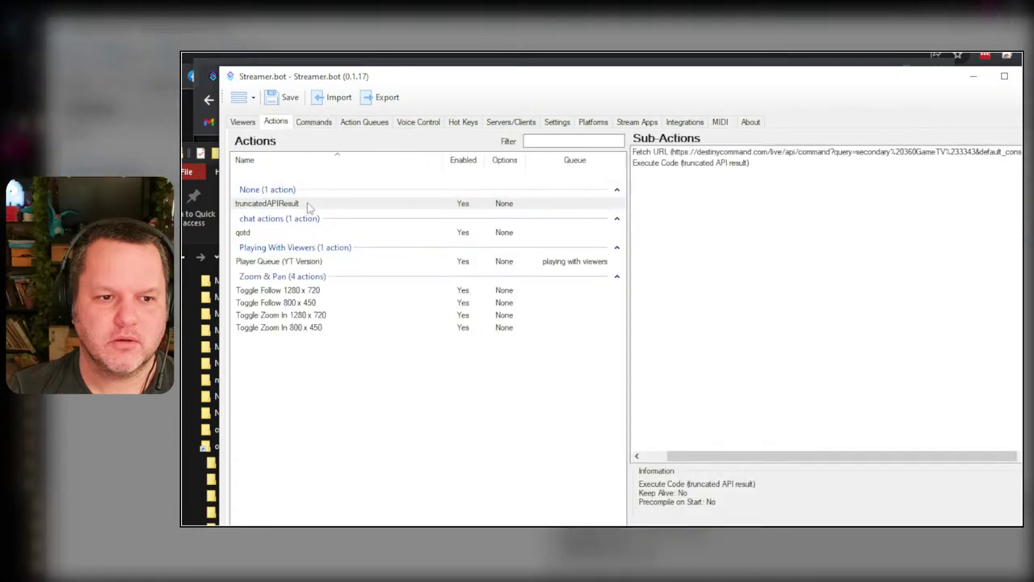
pyautogui.click(723, 164)
pyautogui.doubleClick(723, 164)
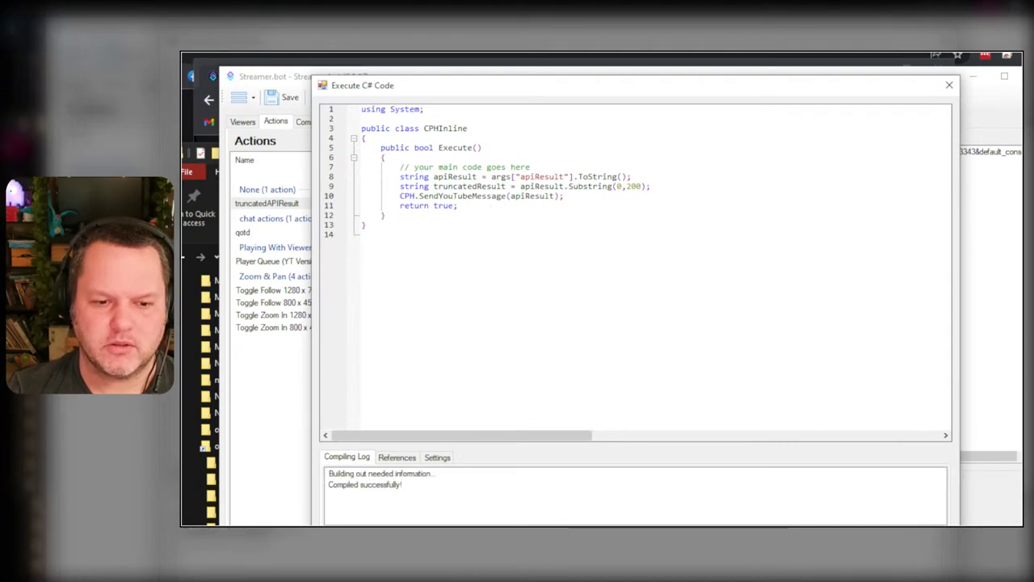
pyautogui.press('Escape')
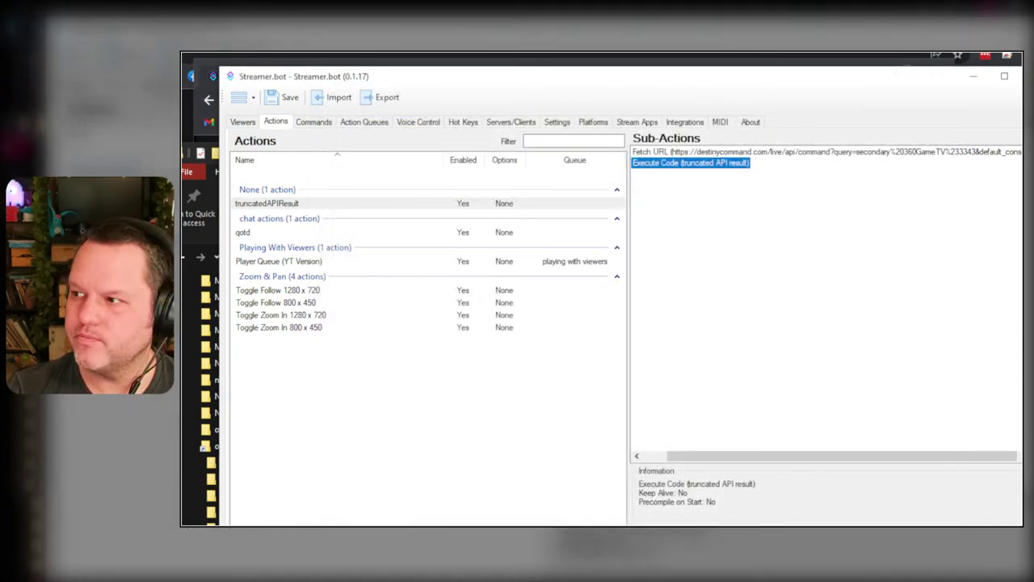
# - Check the log in Sublime Text again for new entries, and return to Streamer.bot
pyautogui.hotkey('alt', 'Tab')
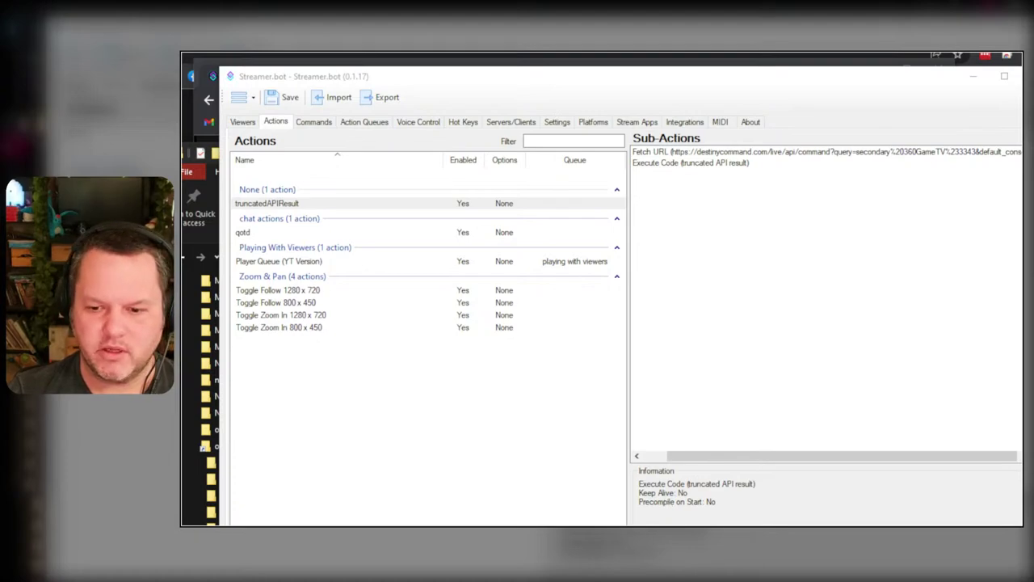
pyautogui.hotkey('alt', 'Tab')
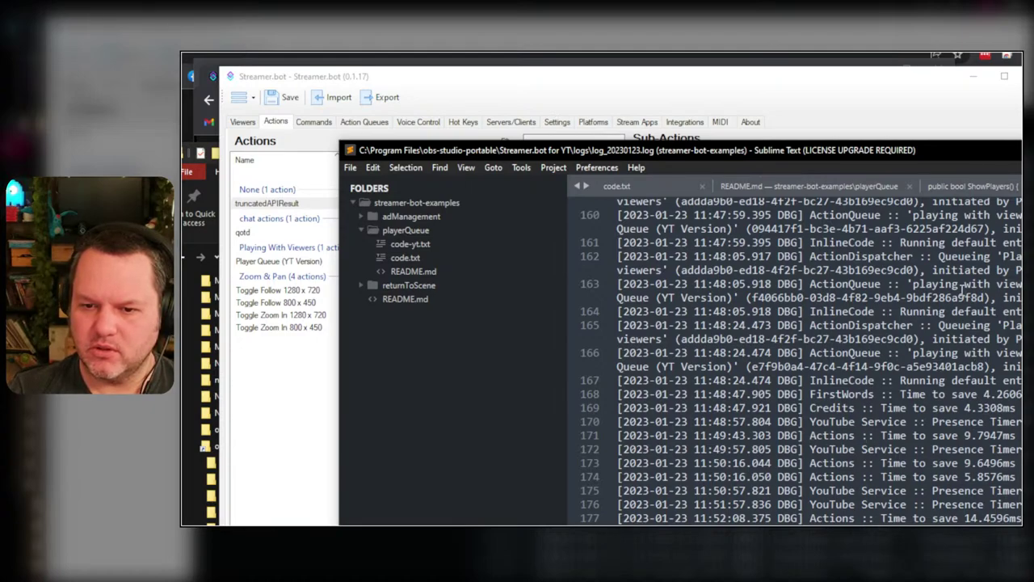
pyautogui.click(478, 82)
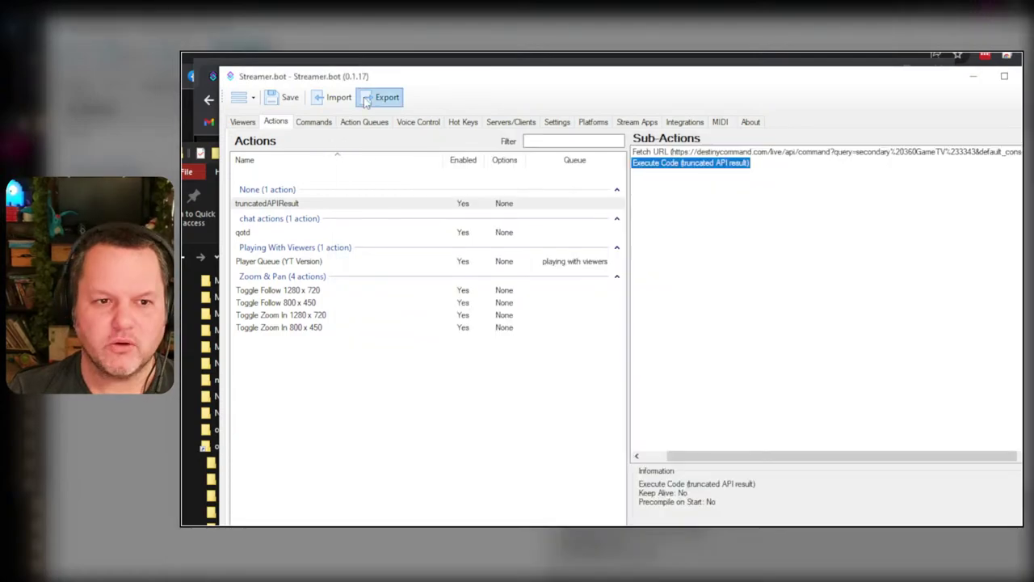
# - Set the !destinyapi command's source to YouTube Message instead of Twitch Message
pyautogui.click(310, 122)
pyautogui.doubleClick(271, 190)
pyautogui.click(505, 343)
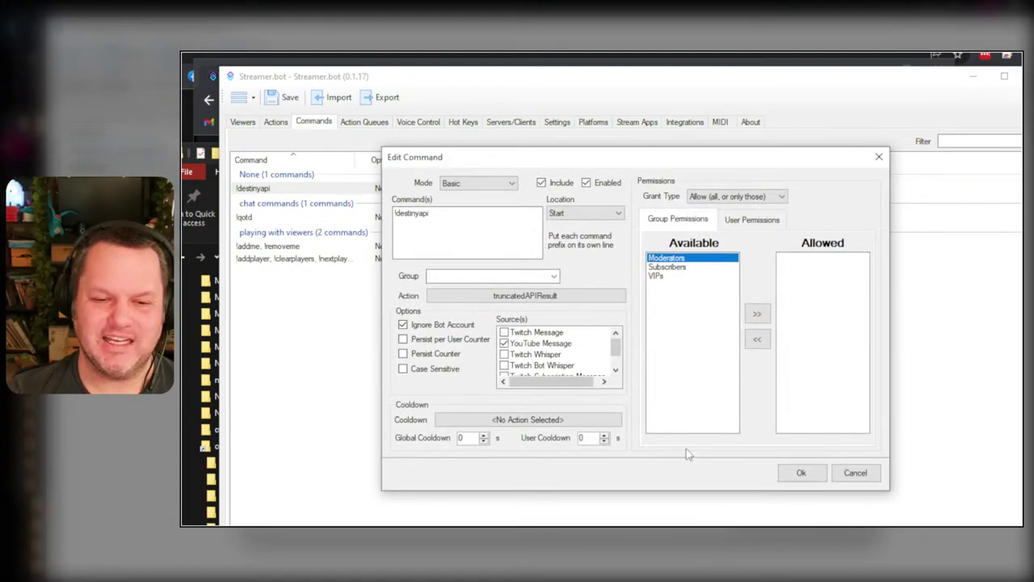
pyautogui.click(791, 476)
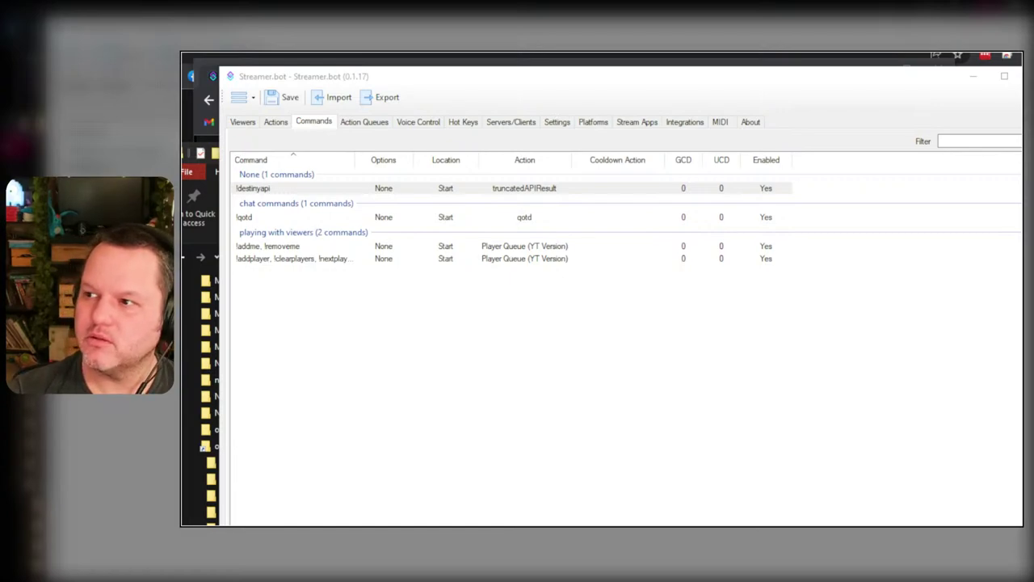
# - Check the action history for the truncatedAPIResult run and read the newest log entries in Sublime Text for its errors
pyautogui.click(382, 123)
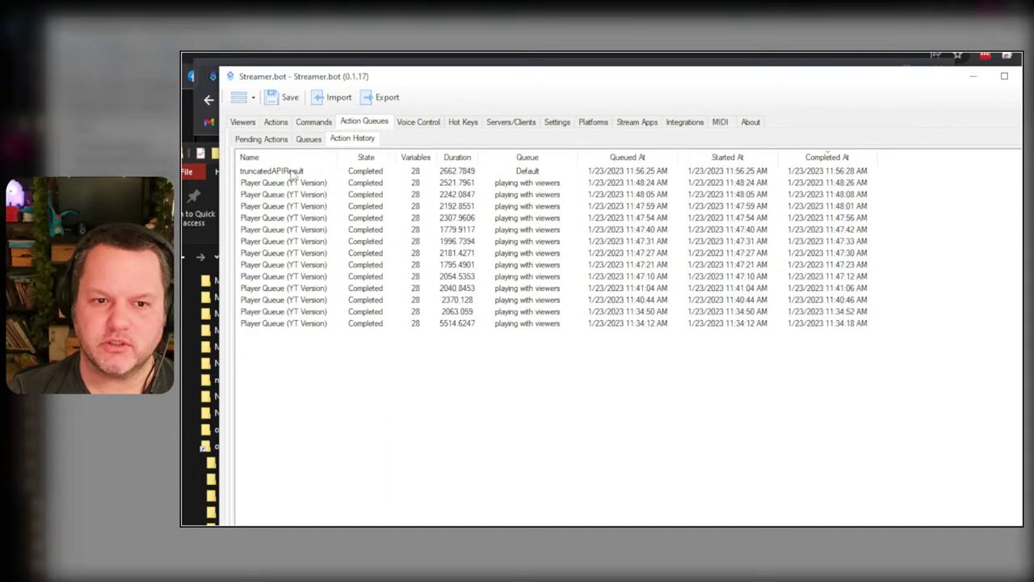
pyautogui.hotkey('alt', 'Tab')
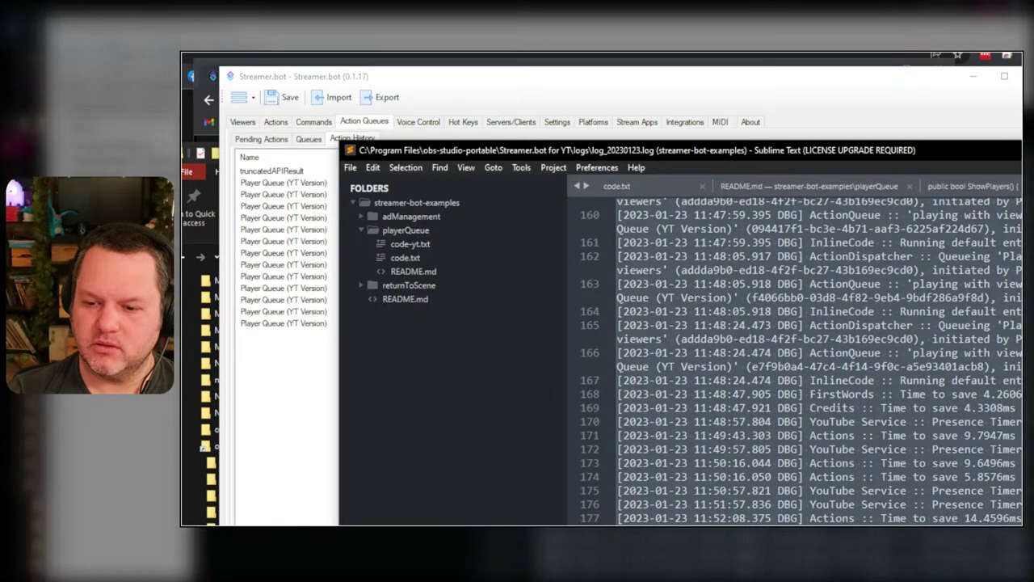
pyautogui.scroll(-2, 800, 361)
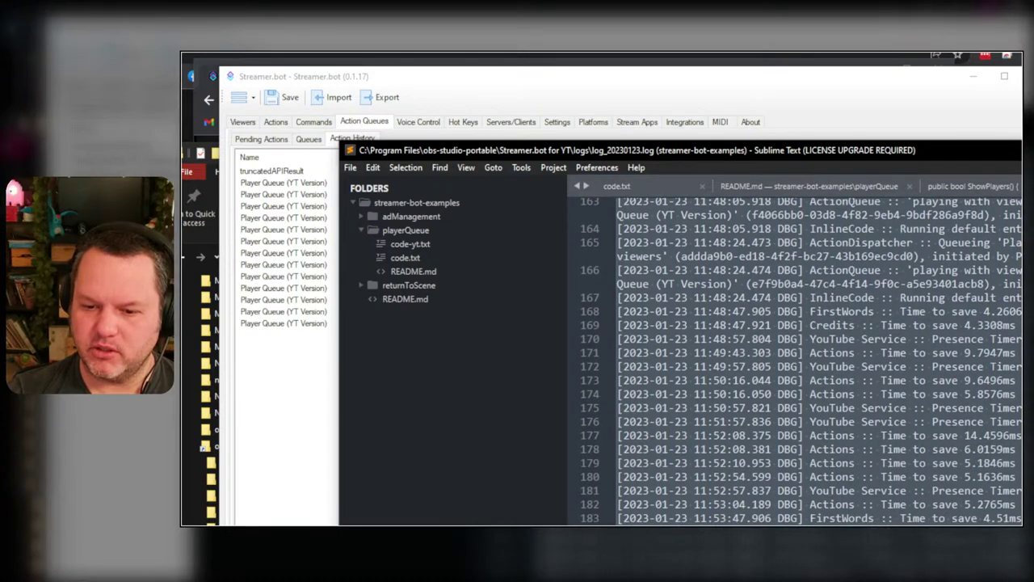
pyautogui.scroll(-1, 800, 361)
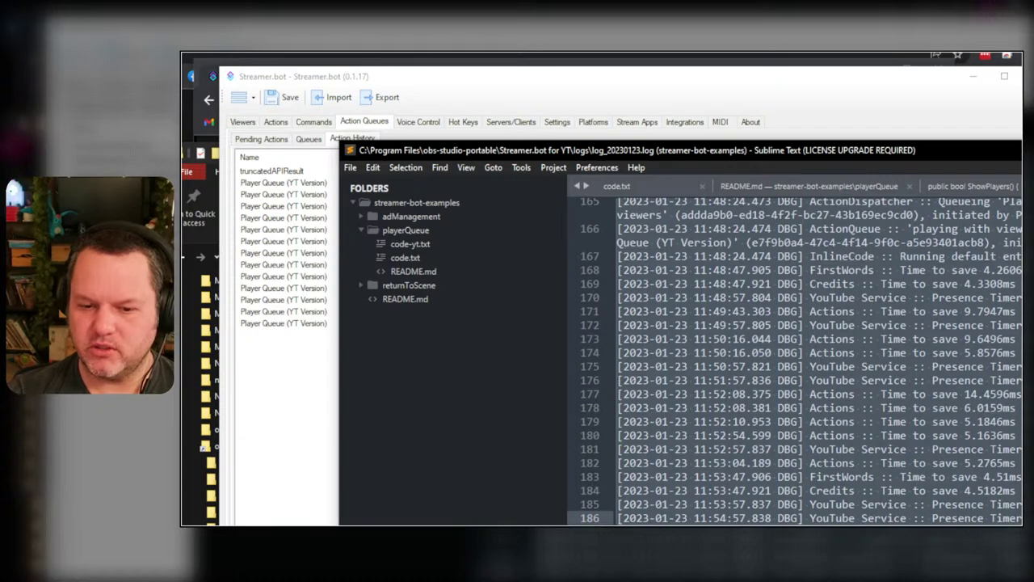
pyautogui.scroll(-3, 800, 361)
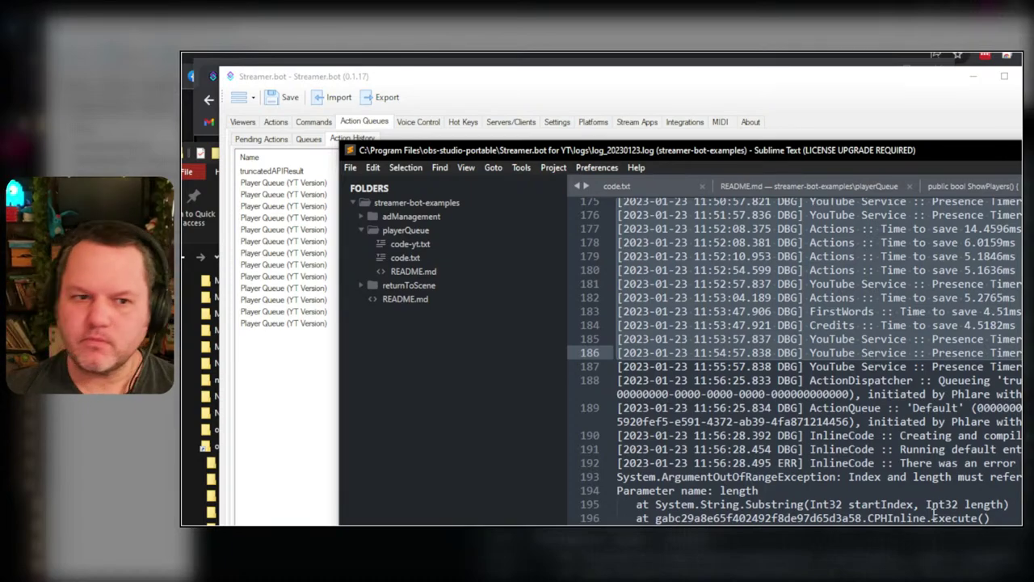
# - Switch back to Streamer.bot and review the Fetch URL sub-action of truncatedAPIResult
pyautogui.click(503, 78)
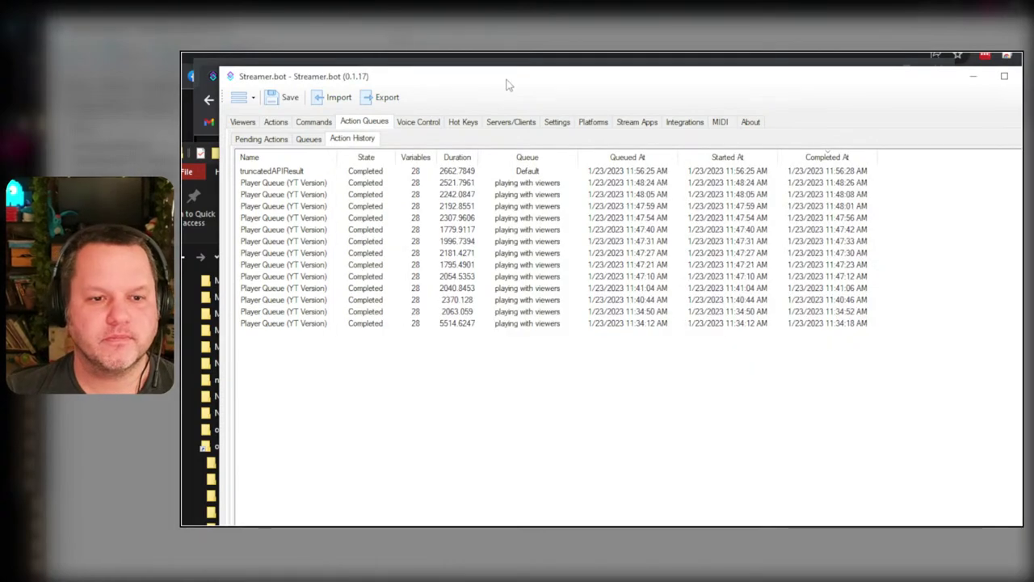
pyautogui.click(275, 121)
pyautogui.doubleClick(735, 153)
pyautogui.click(774, 405)
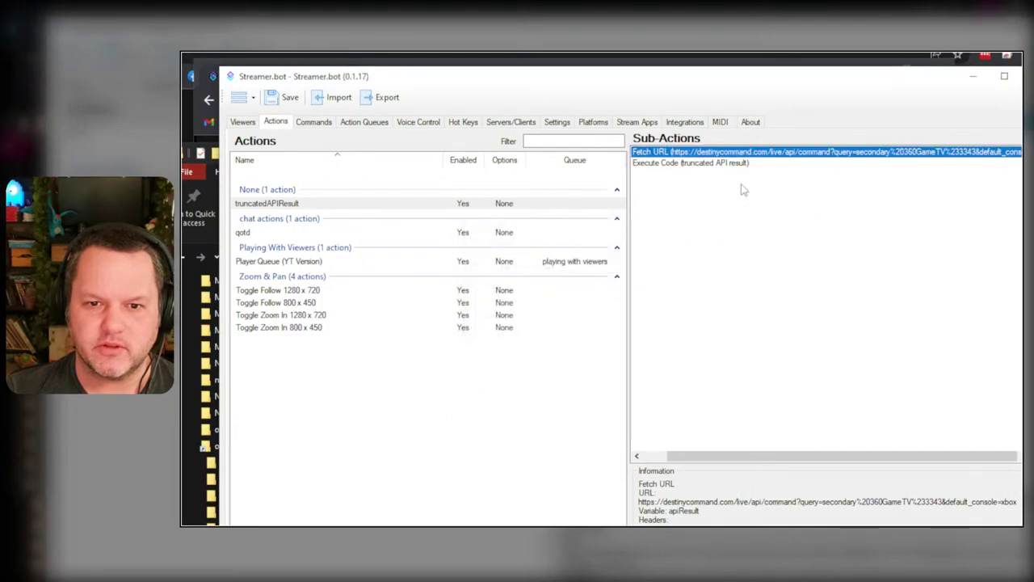
# - In the truncated API result code, replace the truncatedResult declaration with the opening of a condition, if (apiResult.Length >= 200) {
pyautogui.click(743, 164)
pyautogui.doubleClick(743, 164)
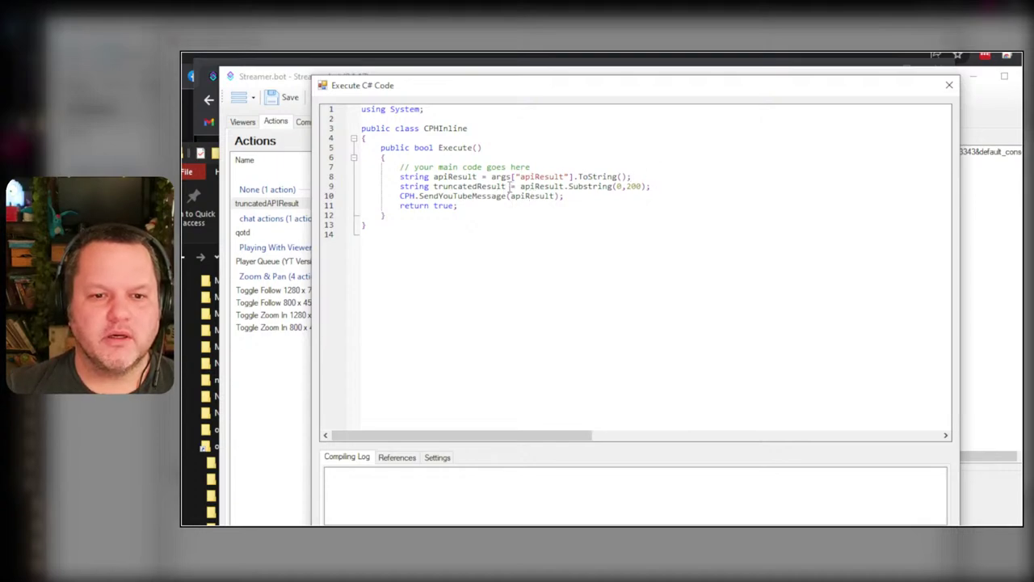
pyautogui.moveTo(506, 186); pyautogui.dragTo(399, 186)
pyautogui.write('if (api')
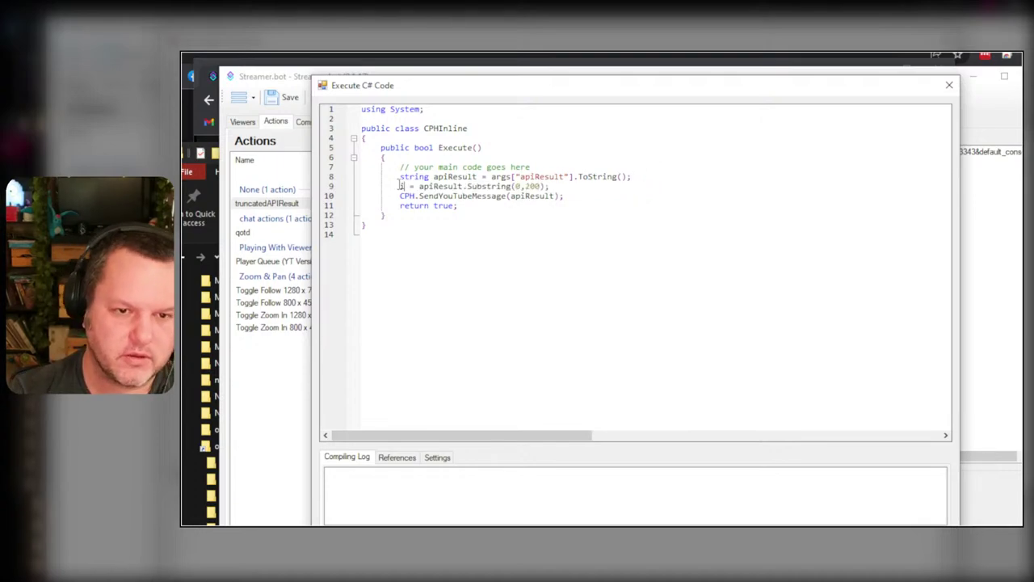
pyautogui.write('Result.Length >= 200')
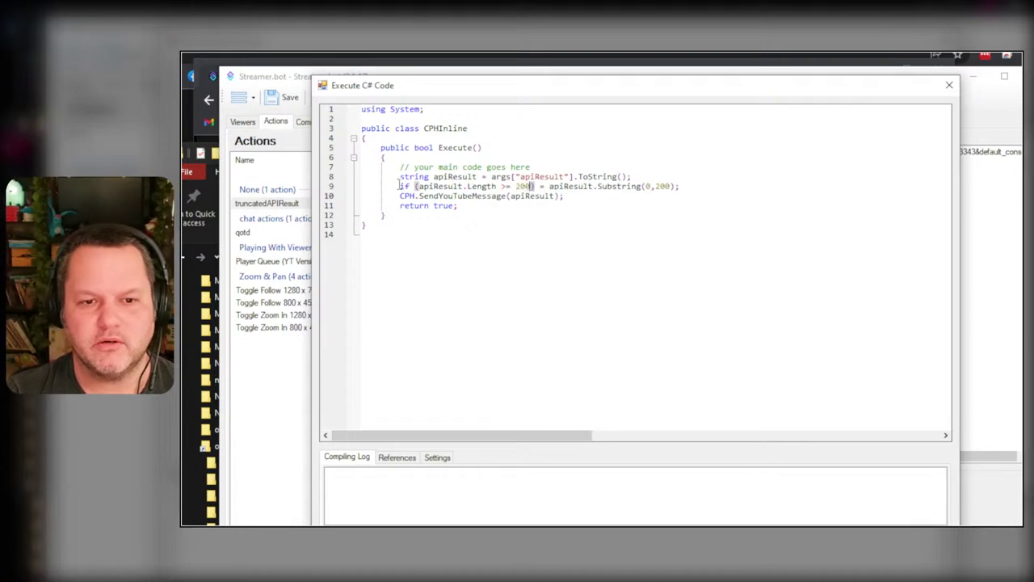
pyautogui.write(') ')
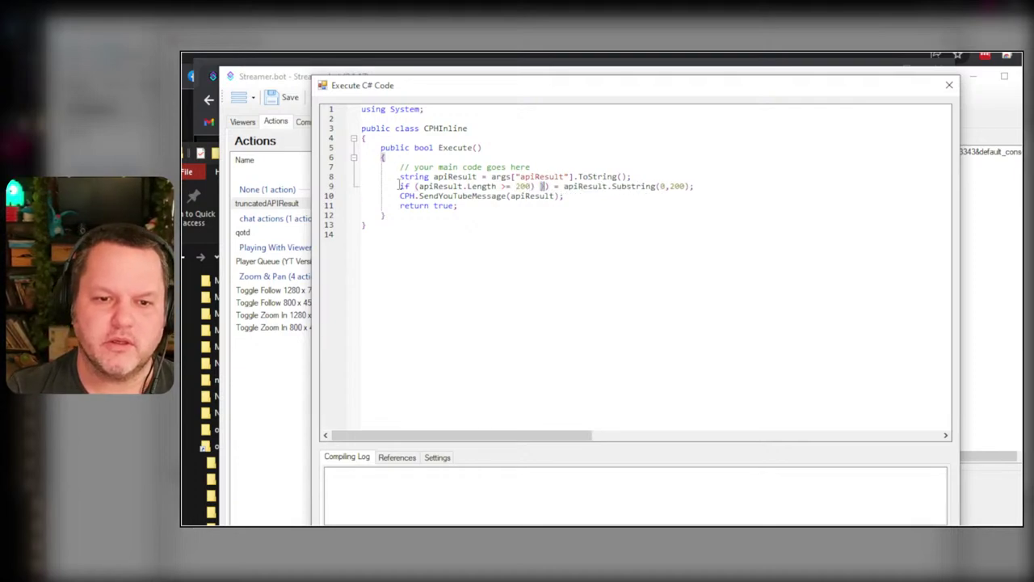
pyautogui.write('{')
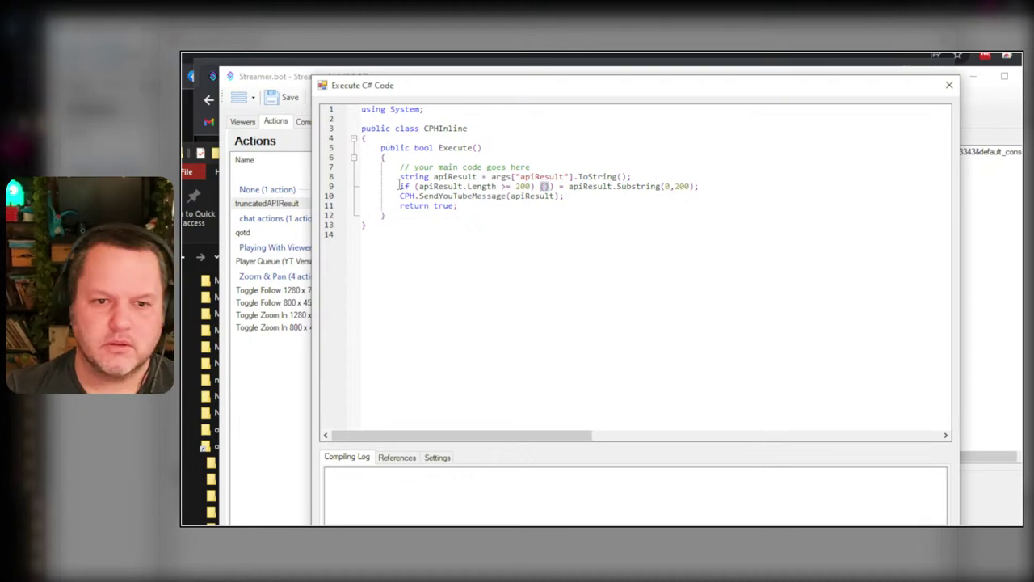
# - Remove the leftover closing characters and equals sign after the condition's opening brace, and put apiResult.Substring(0,200); on its own line
pyautogui.hotkey('shift', 'Right')
pyautogui.hotkey('shift', 'Right')
pyautogui.hotkey('shift', 'Right')
pyautogui.hotkey('shift', 'Right')
pyautogui.press('Delete')
pyautogui.press('Return')
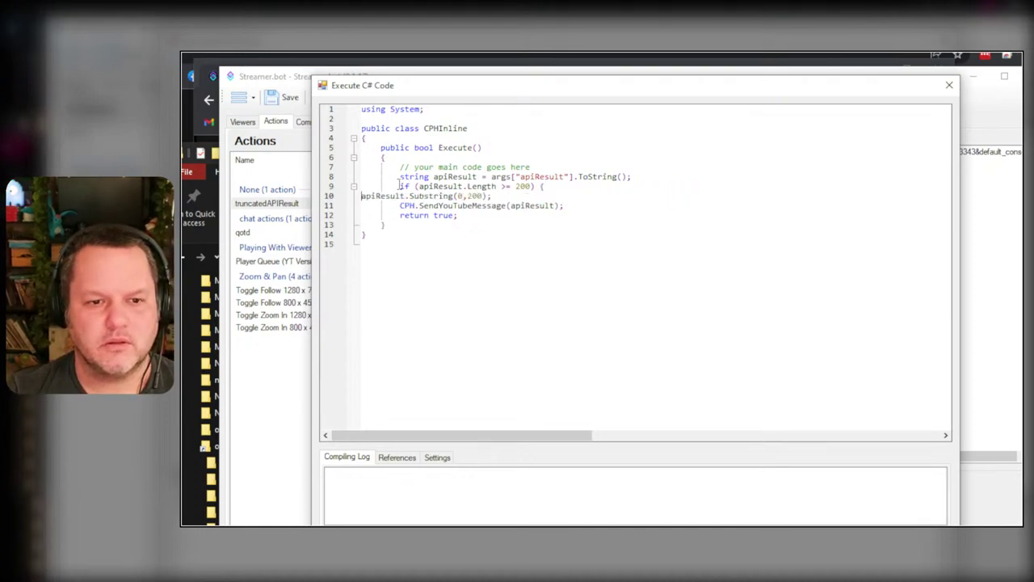
# - Indent the Substring line inside the condition, make it apiResult = apiResult.Substring(0,200); and end the block with a closing brace
pyautogui.press('Tab')
pyautogui.press('Tab')
pyautogui.press('Tab')
pyautogui.press('Return')
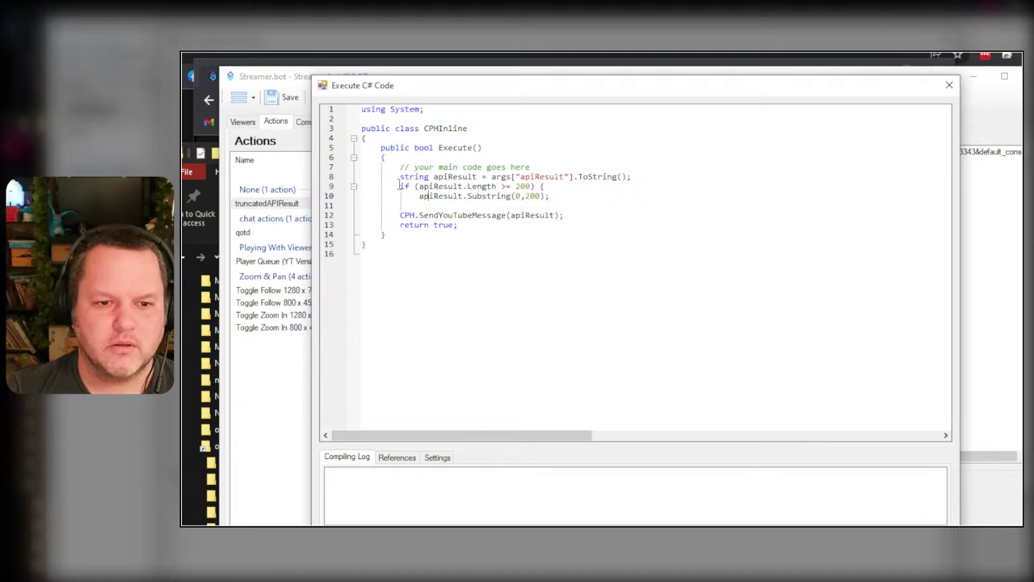
pyautogui.write('apiResult ')
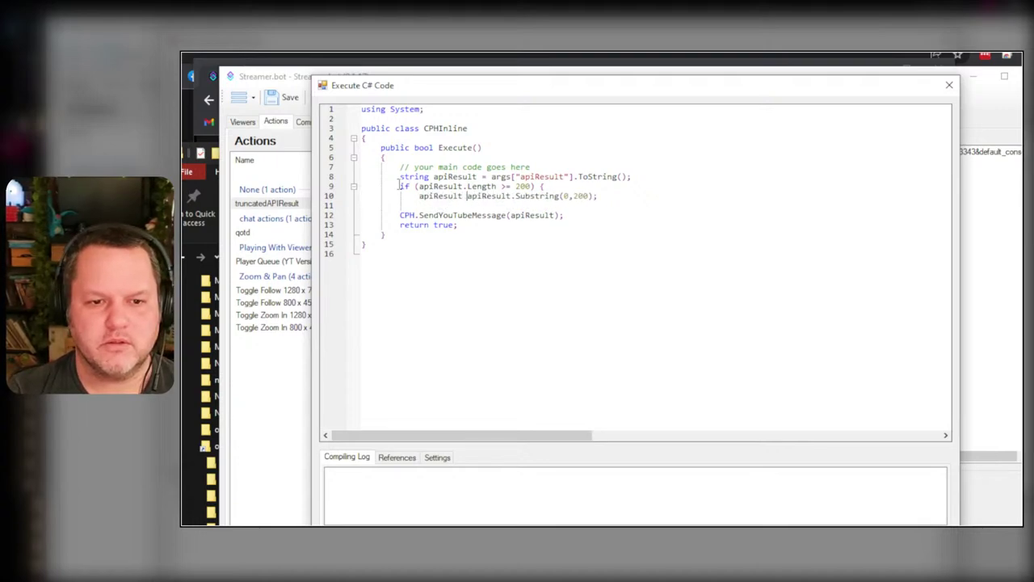
pyautogui.write('=')
pyautogui.press('End')
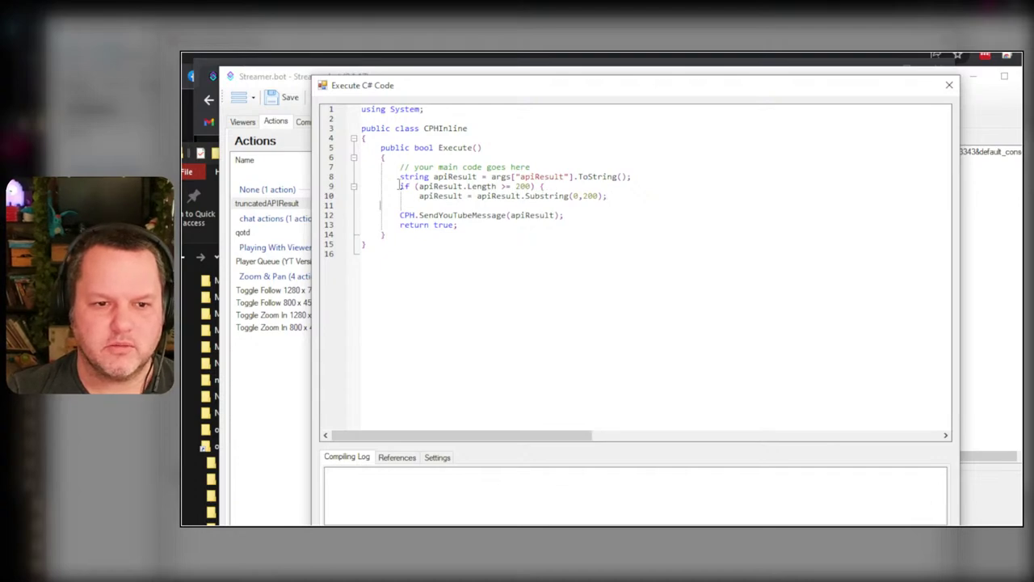
pyautogui.write('}')
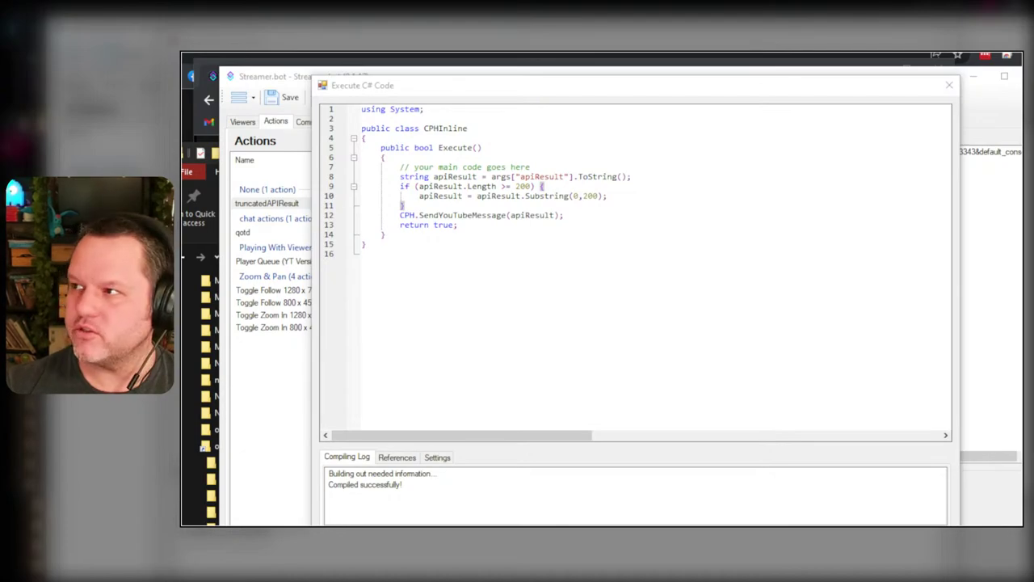
pyautogui.hotkey('alt', 'Tab')
pyautogui.moveTo(863, 63); pyautogui.dragTo(945, 66)
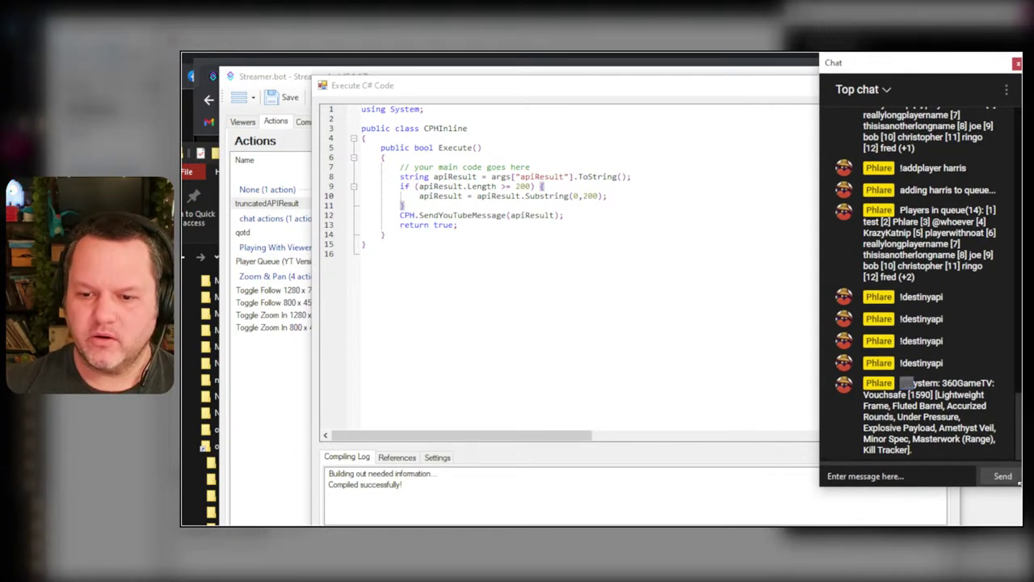
pyautogui.moveTo(1019, 483); pyautogui.dragTo(1033, 523)
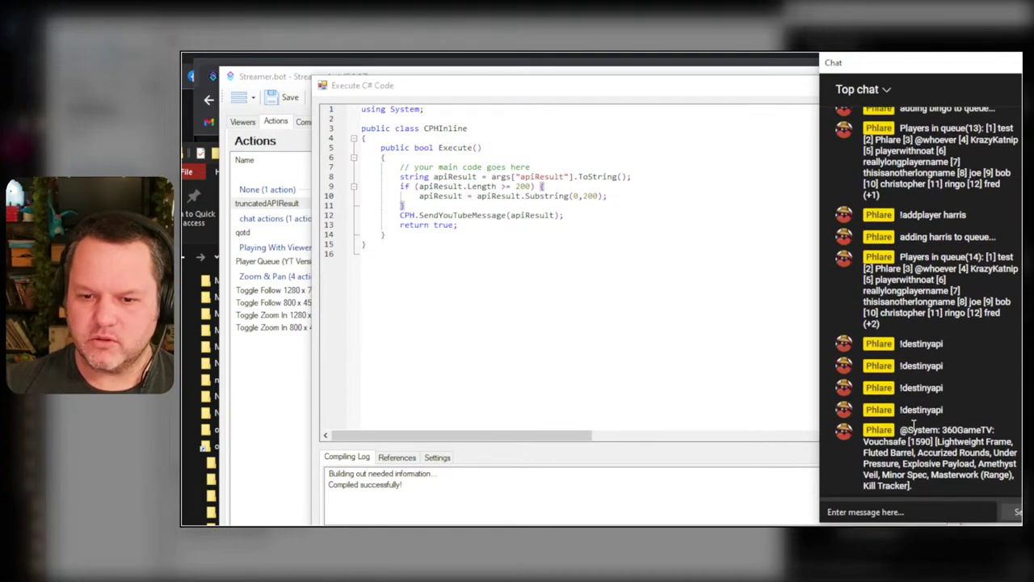
pyautogui.moveTo(901, 429); pyautogui.dragTo(942, 432)
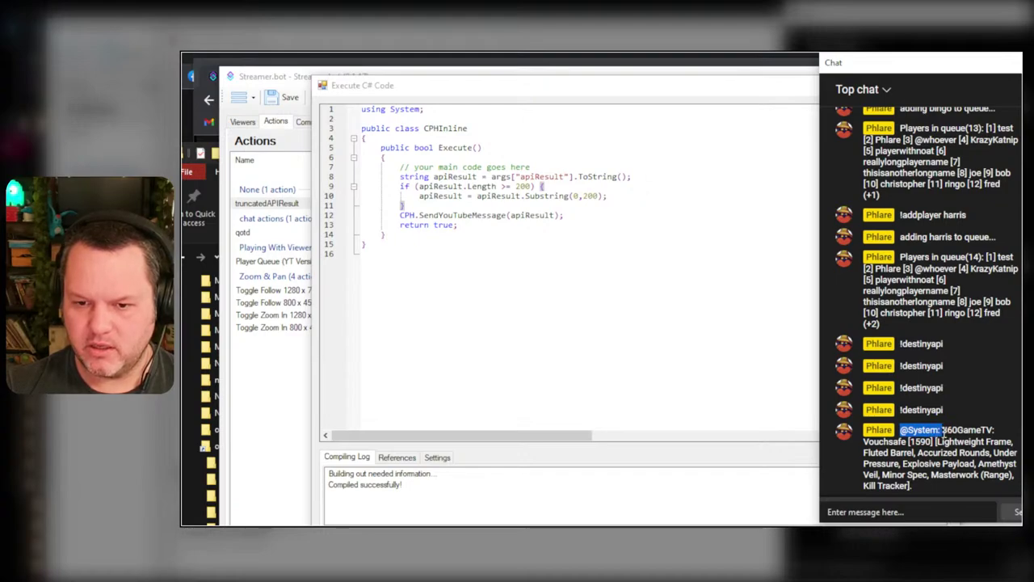
pyautogui.moveTo(942, 432); pyautogui.dragTo(942, 432)
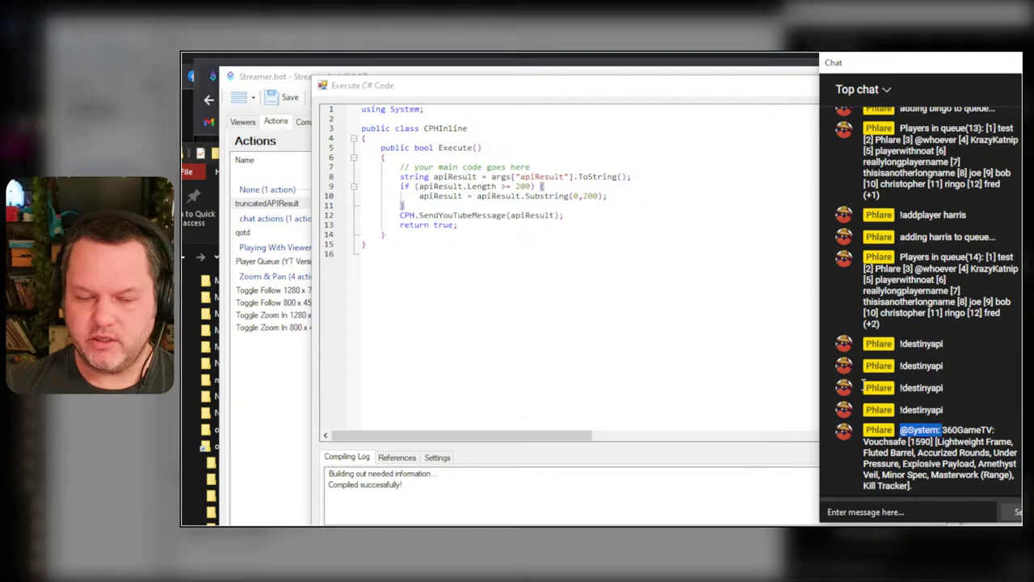
# - Back in the C# code, add an empty line below the apiResult declaration and change the comment above it to "fetch string from API result"
pyautogui.click(487, 166)
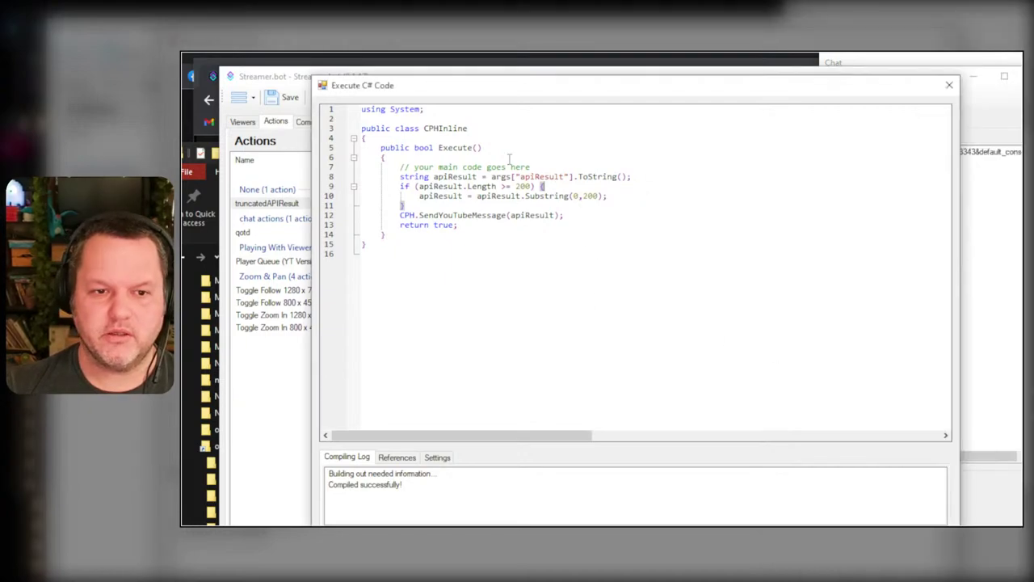
pyautogui.click(643, 175)
pyautogui.press('Return')
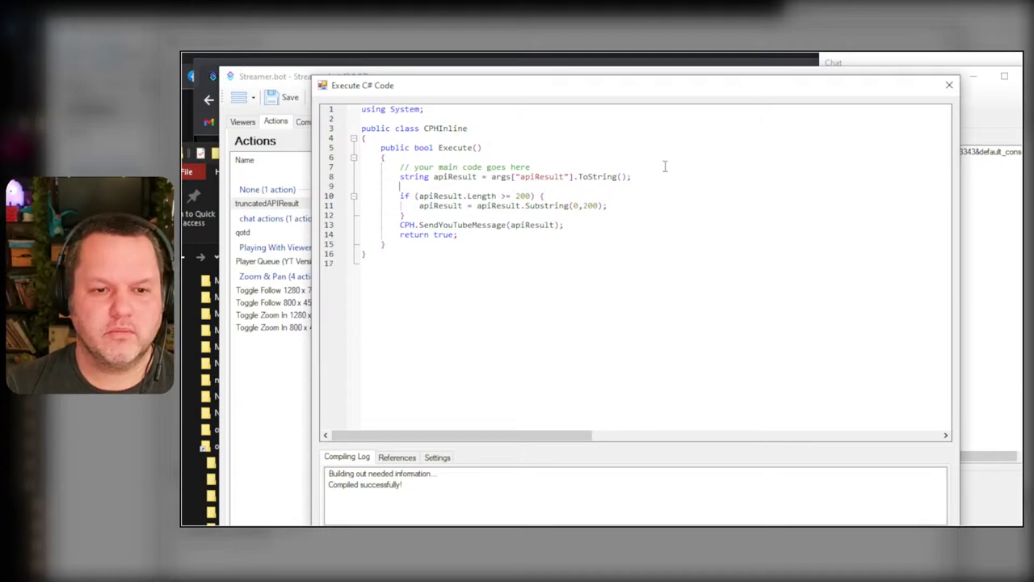
pyautogui.press('Up')
pyautogui.press('Up')
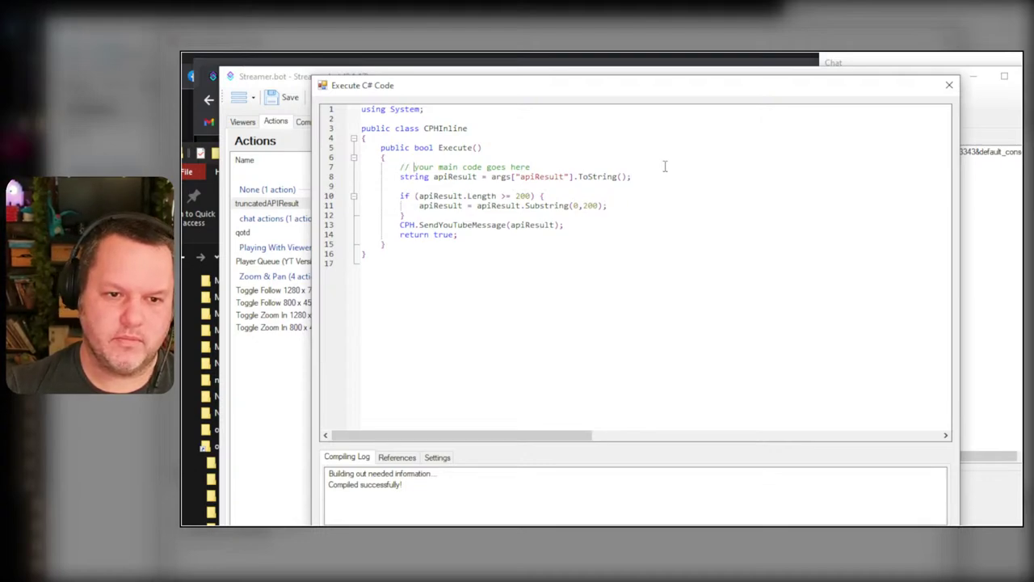
pyautogui.hotkey('shift', 'End')
pyautogui.press('Delete')
pyautogui.write('fetch ts')
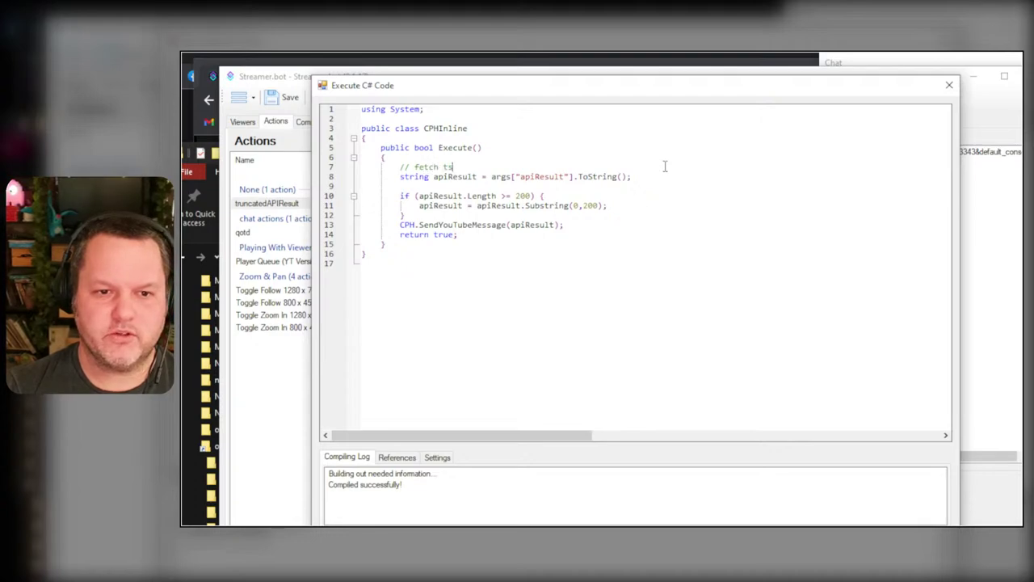
pyautogui.press('BackSpace')
pyautogui.press('BackSpace')
pyautogui.write('string from AP')
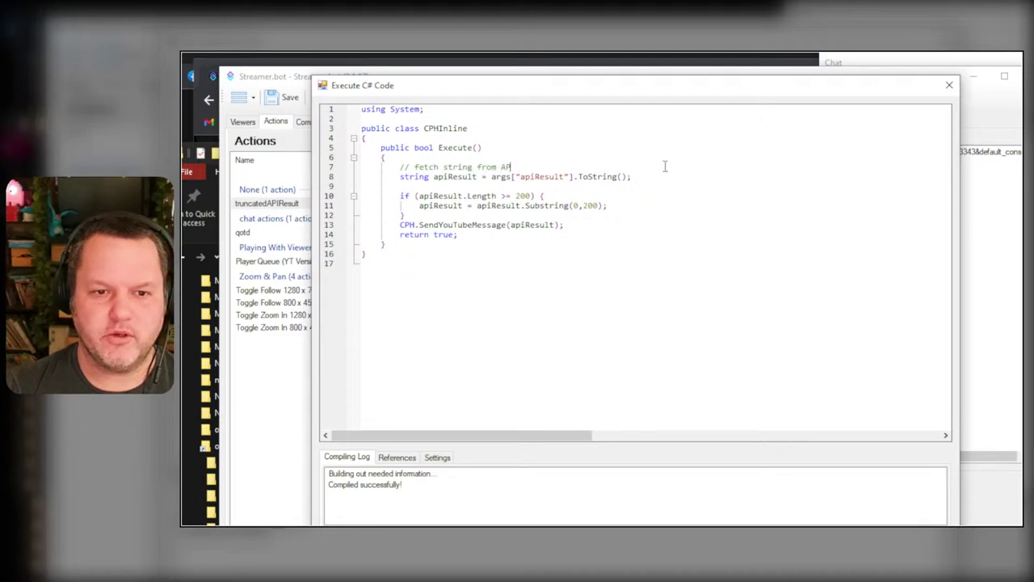
pyautogui.write('I res')
pyautogui.press('BackSpace')
pyautogui.press('BackSpace')
pyautogui.write('I restu')
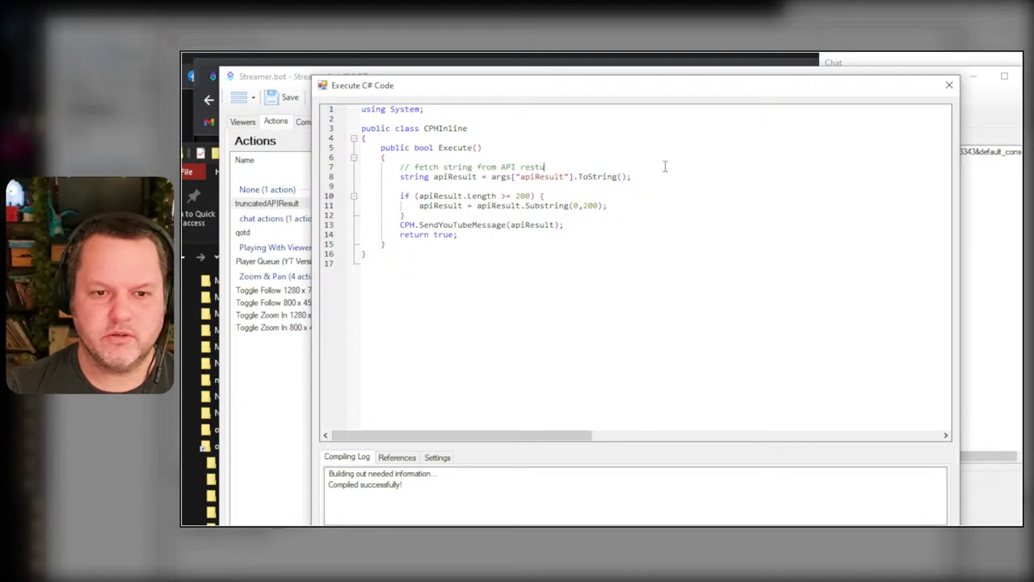
pyautogui.write('lt')
pyautogui.press('BackSpace')
pyautogui.press('BackSpace')
pyautogui.press('BackSpace')
pyautogui.press('BackSpace')
pyautogui.write('ult')
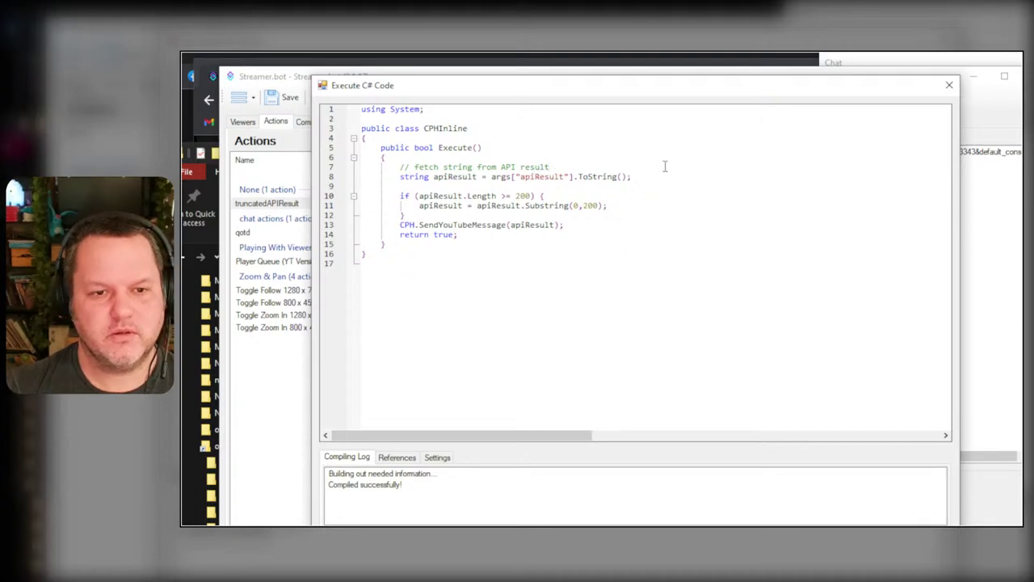
pyautogui.write('// trim off')
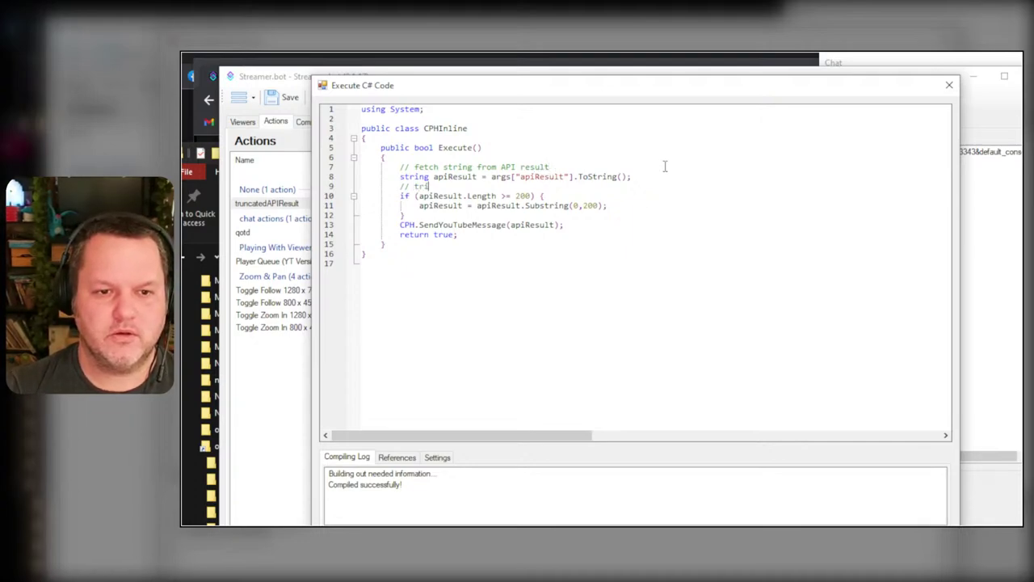
pyautogui.write(' "@"')
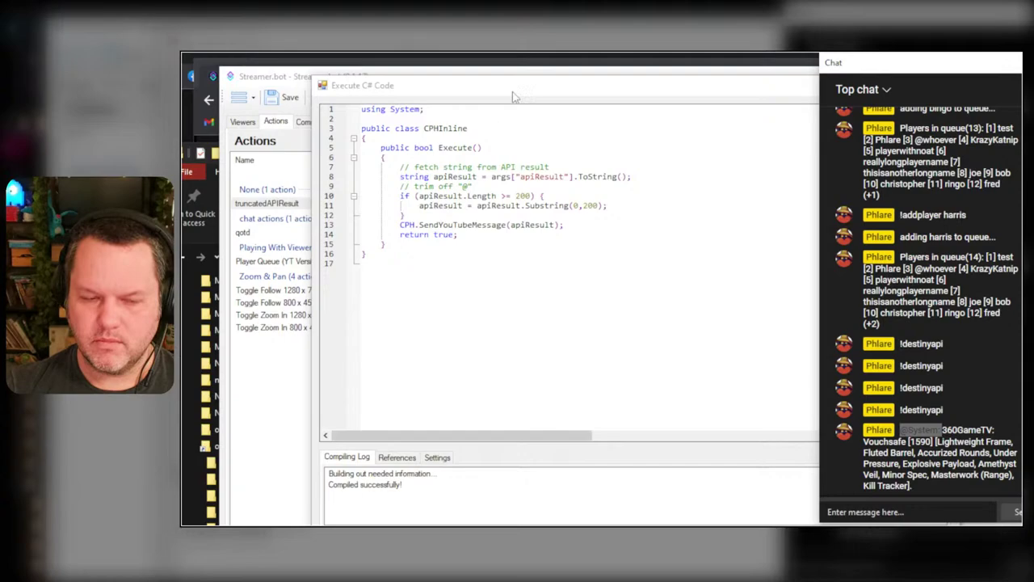
pyautogui.click(960, 63)
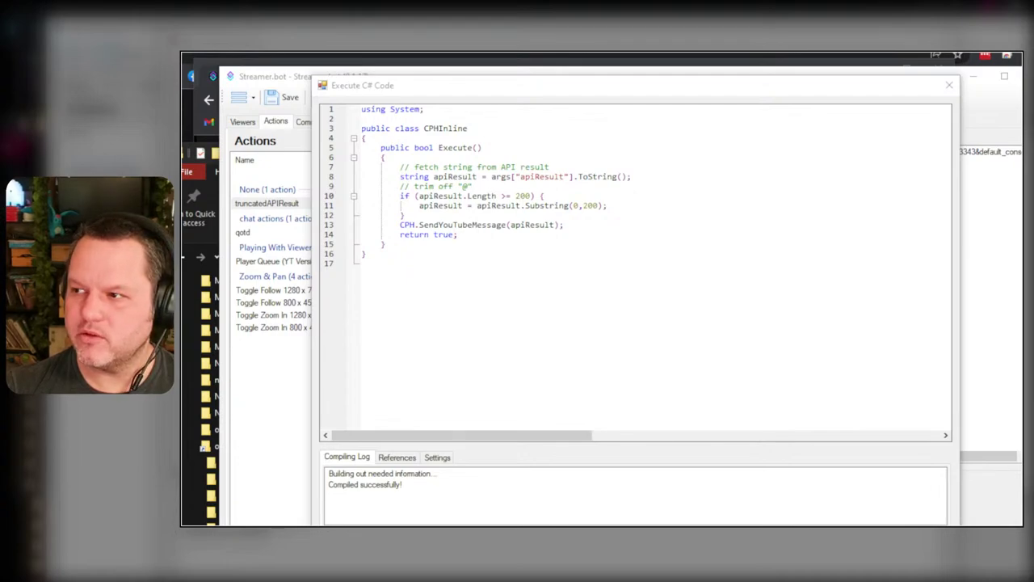
pyautogui.click(518, 176)
pyautogui.write('string')
pyautogui.press('BackSpace')
pyautogui.press('BackSpace')
pyautogui.press('BackSpace')
pyautogui.press('BackSpace')
pyautogui.press('BackSpace')
pyautogui.press('BackSpace')
pyautogui.write('System:')
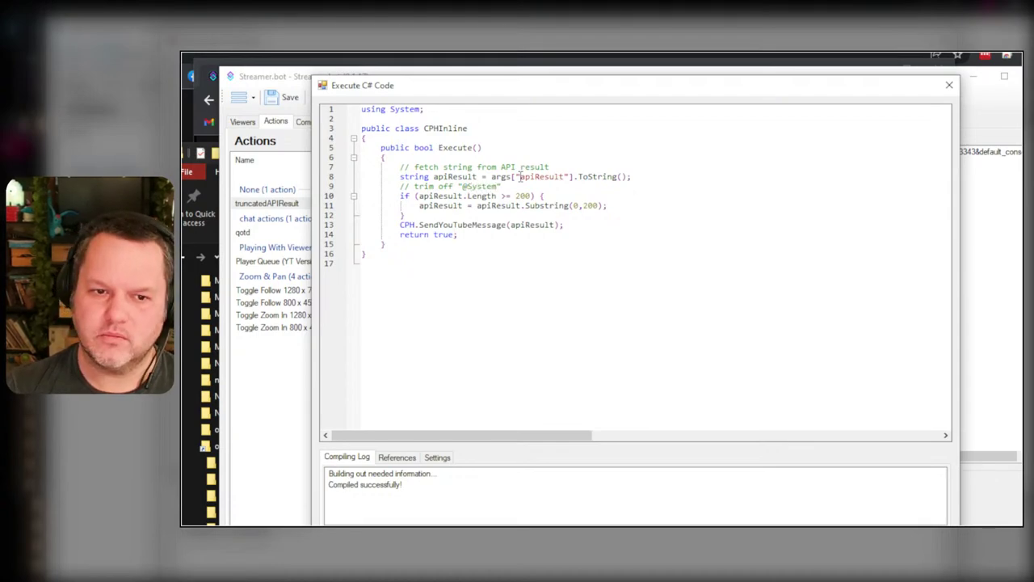
pyautogui.write(' "')
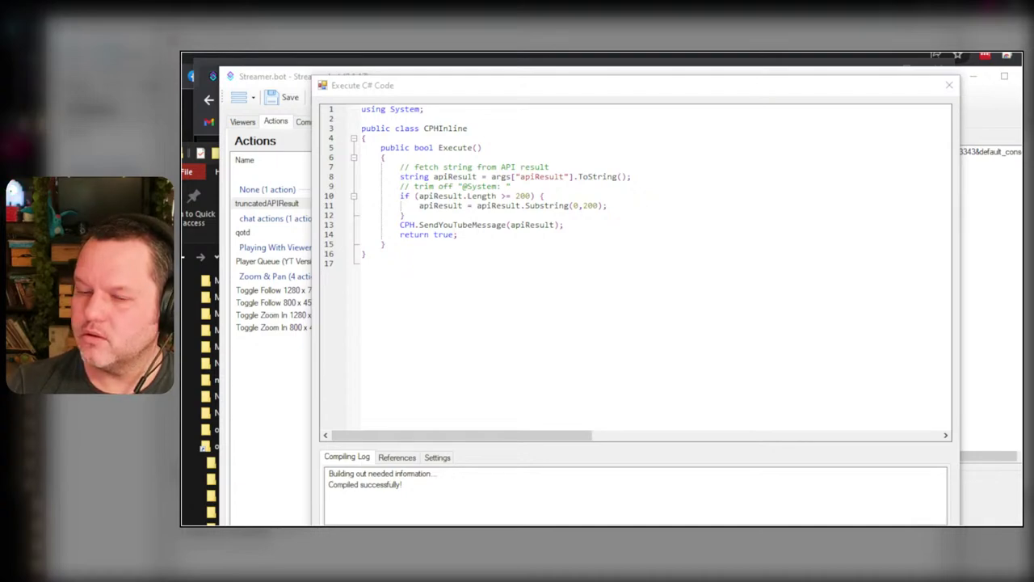
# - Below the trim comment, add the line string apiResult = apiResult.Substring(9); to cut off the message prefix
pyautogui.click(535, 186)
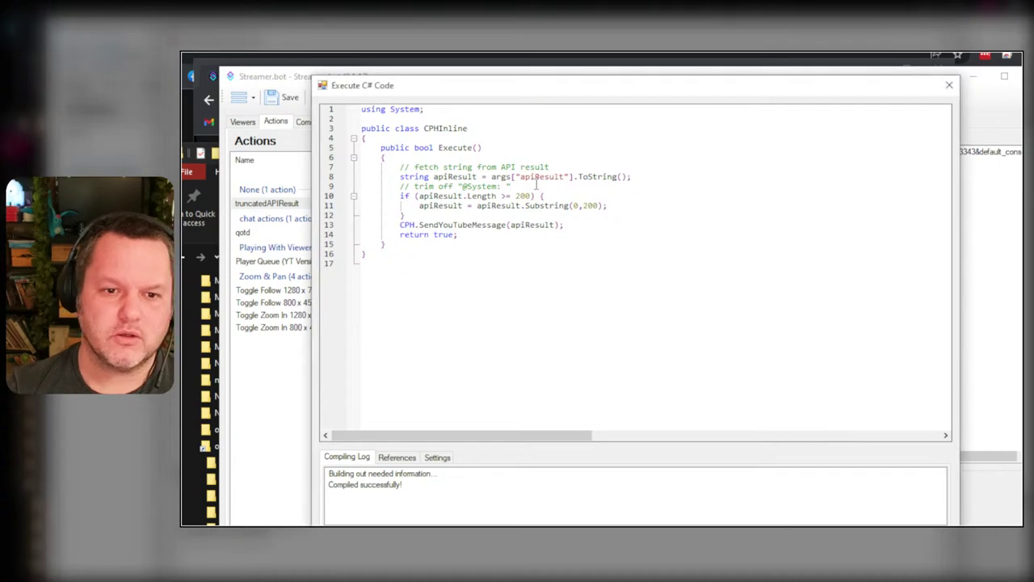
pyautogui.press('Return')
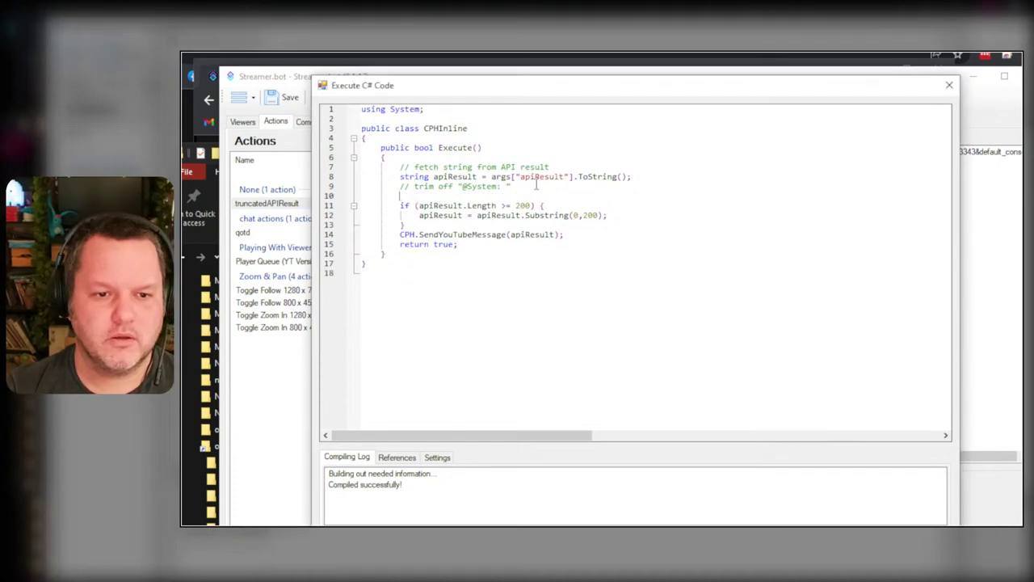
pyautogui.write('string apiResult = ')
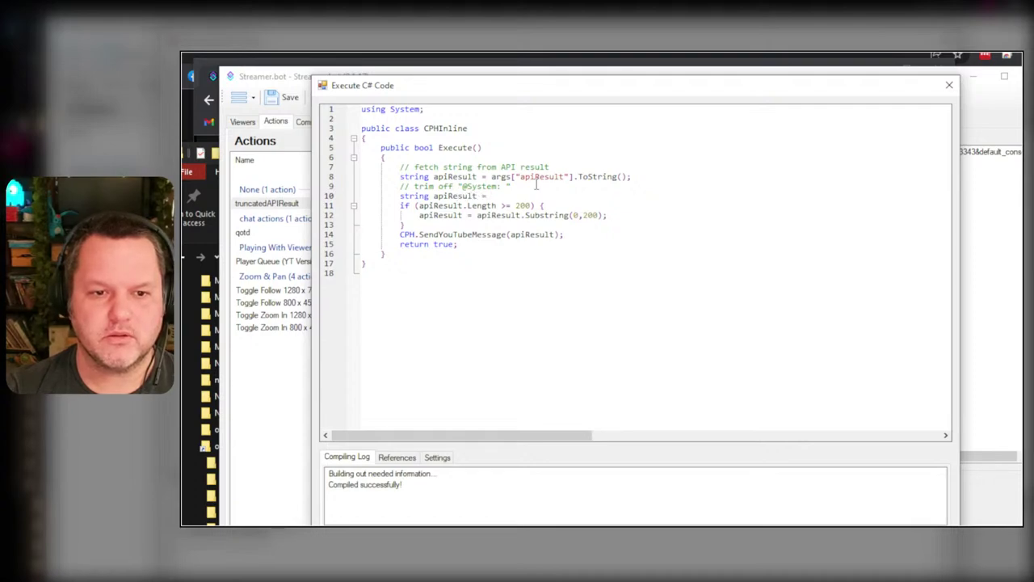
pyautogui.write('api')
pyautogui.press('BackSpace')
pyautogui.press('BackSpace')
pyautogui.press('BackSpace')
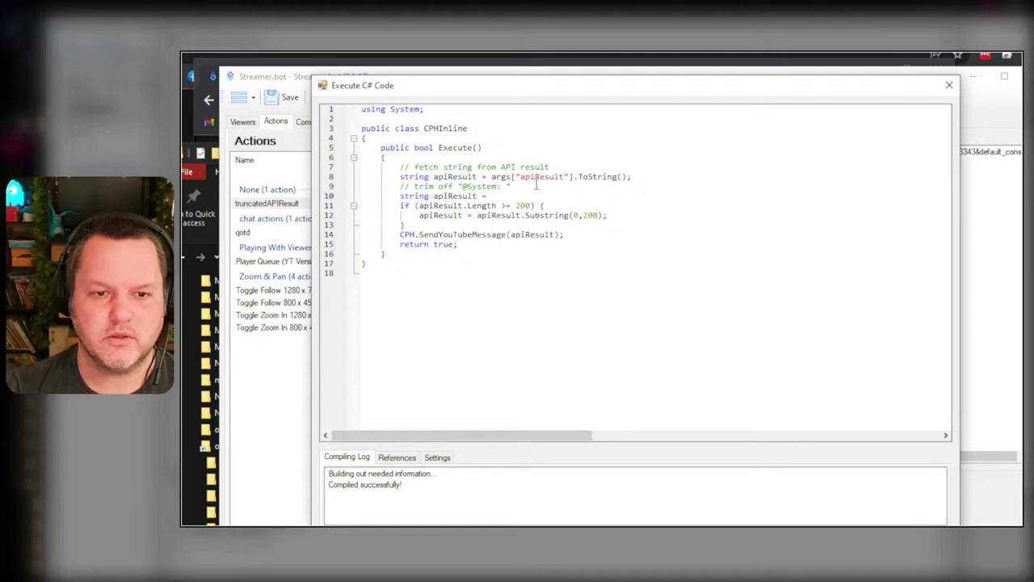
pyautogui.write('apiResult')
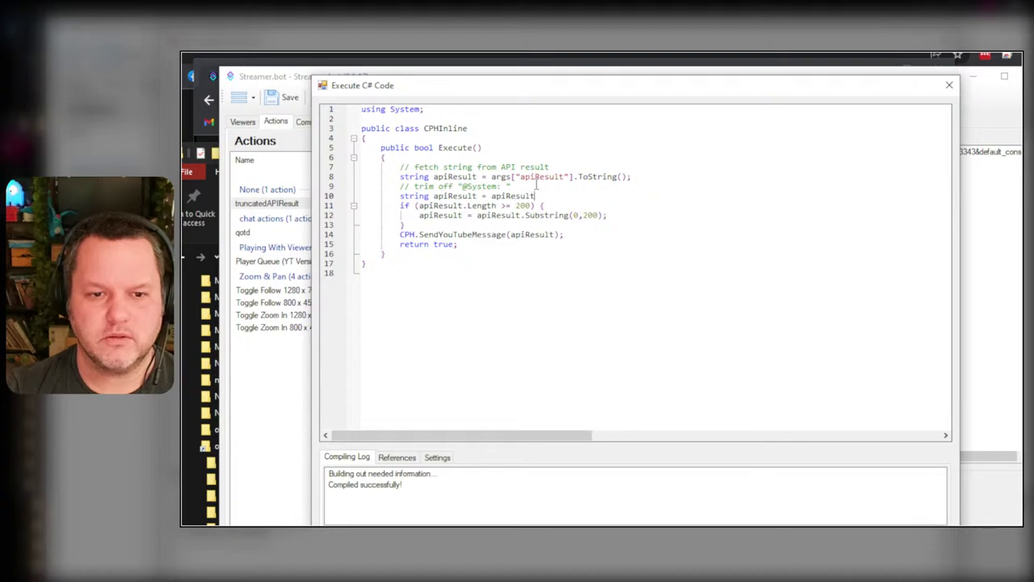
pyautogui.write('.Substrin')
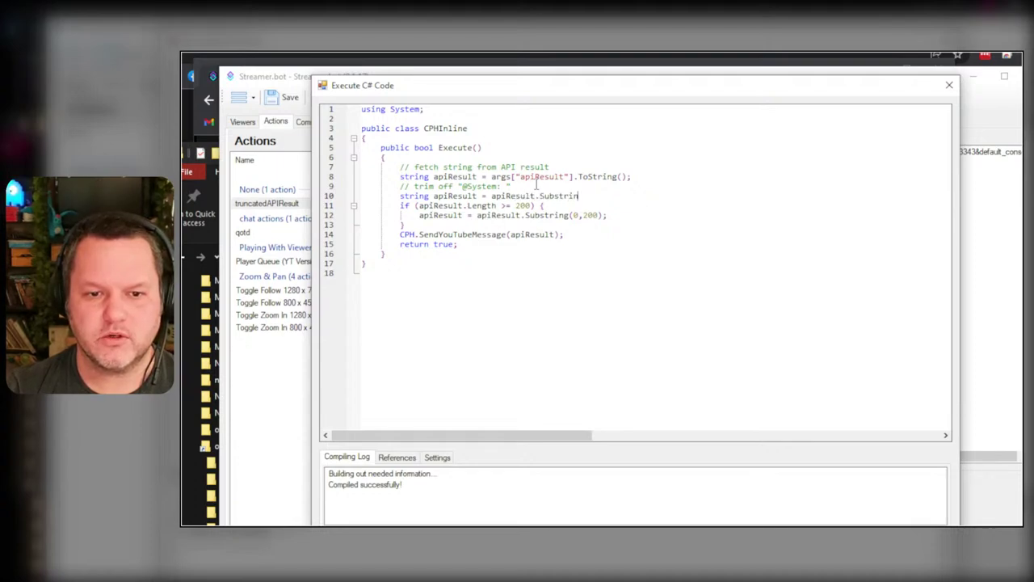
pyautogui.write('g(')
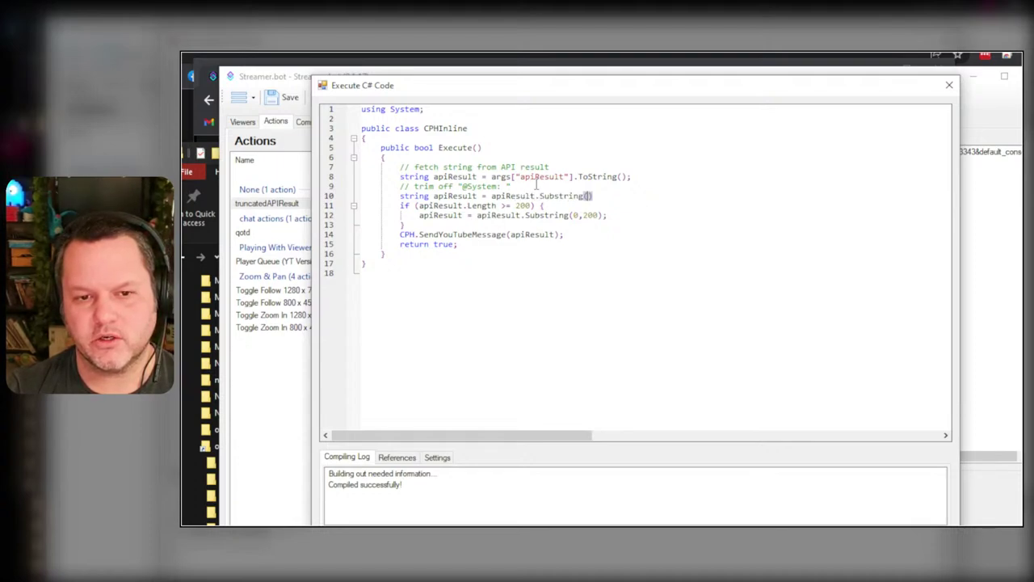
pyautogui.write('0,')
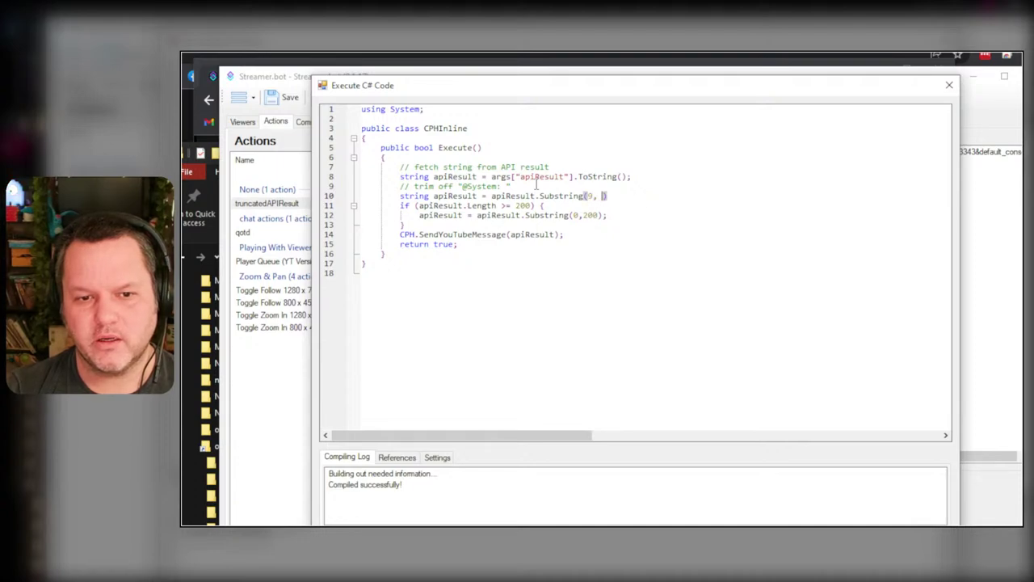
pyautogui.press('BackSpace')
pyautogui.press('BackSpace')
pyautogui.press('BackSpace')
pyautogui.write('9);')
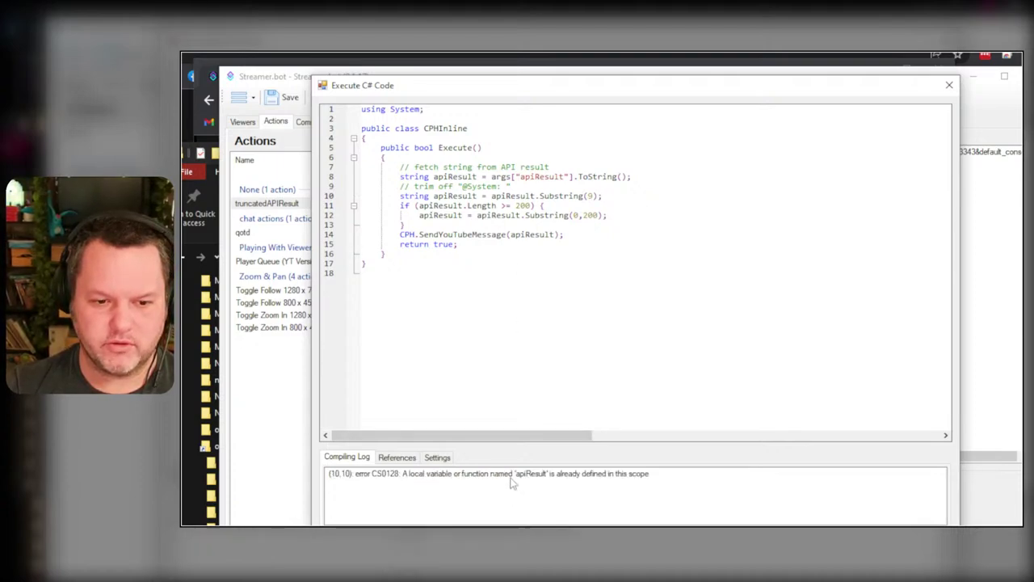
# - Remove the string type from the Substring(9) line so it reassigns the existing apiResult variable
pyautogui.click(433, 195)
pyautogui.hotkey('shift', 'Home')
pyautogui.press('BackSpace')
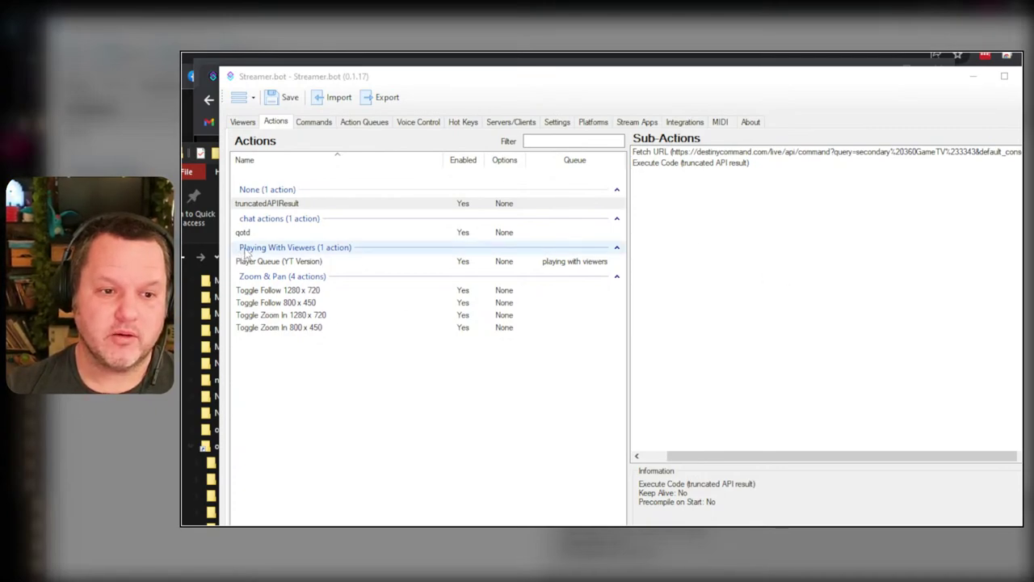
# - Look at the qotd action, and find the 8ball action under Chat Actions in the other Streamer.bot instance
pyautogui.click(272, 232)
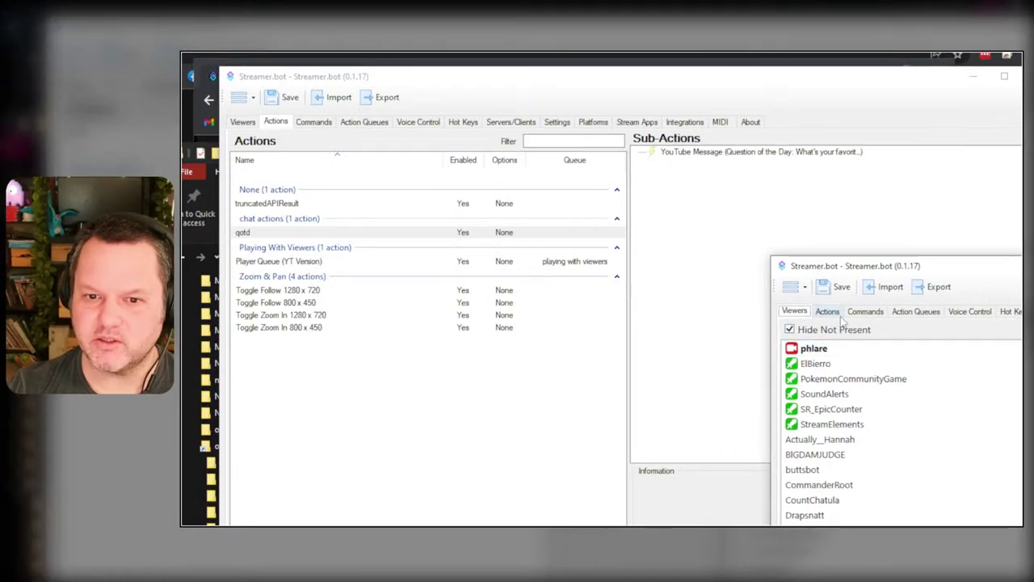
pyautogui.click(827, 311)
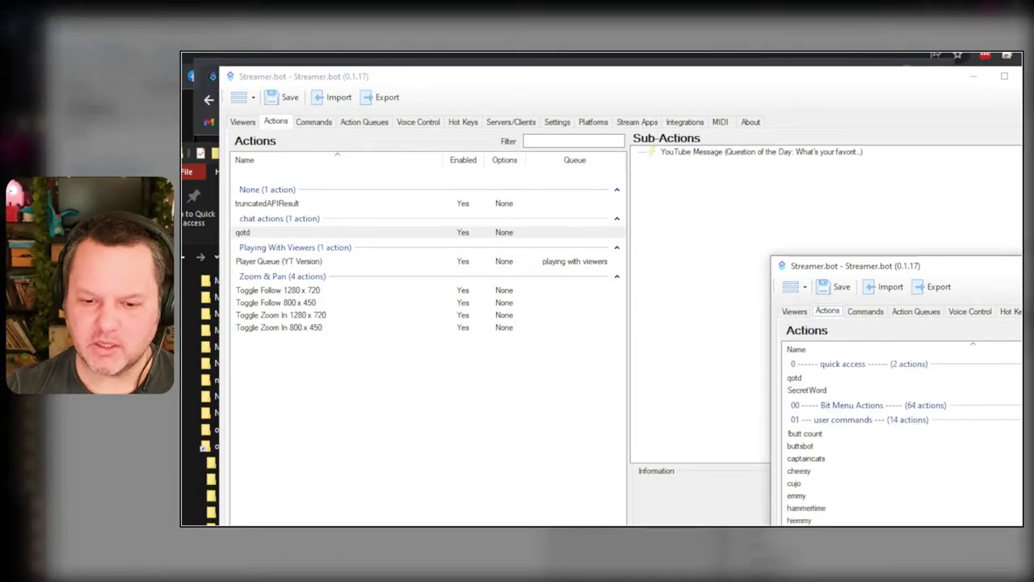
pyautogui.scroll(-1, 897, 436)
pyautogui.scroll(-3, 897, 436)
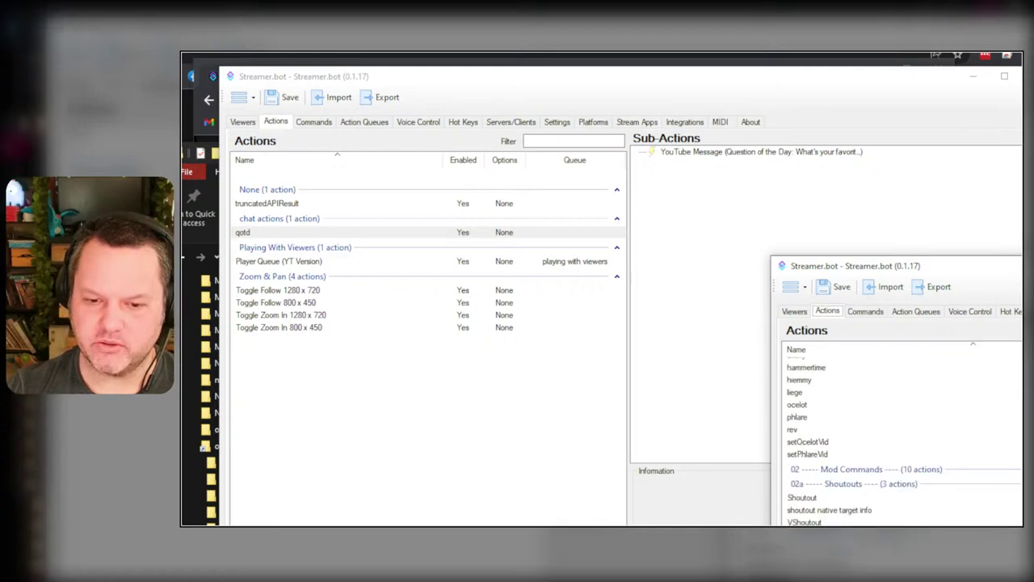
pyautogui.scroll(-2, 900, 501)
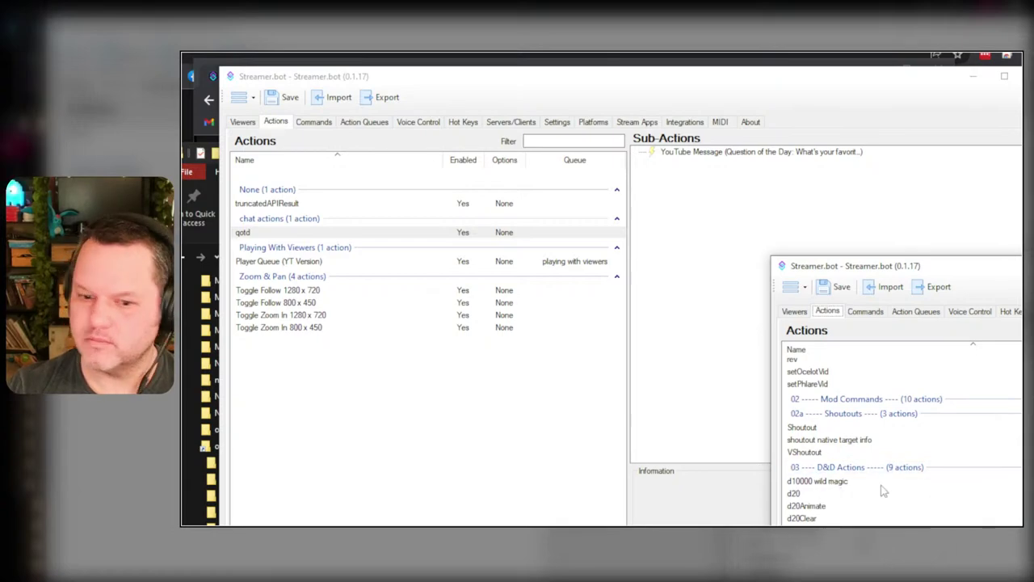
pyautogui.scroll(-3, 1003, 517)
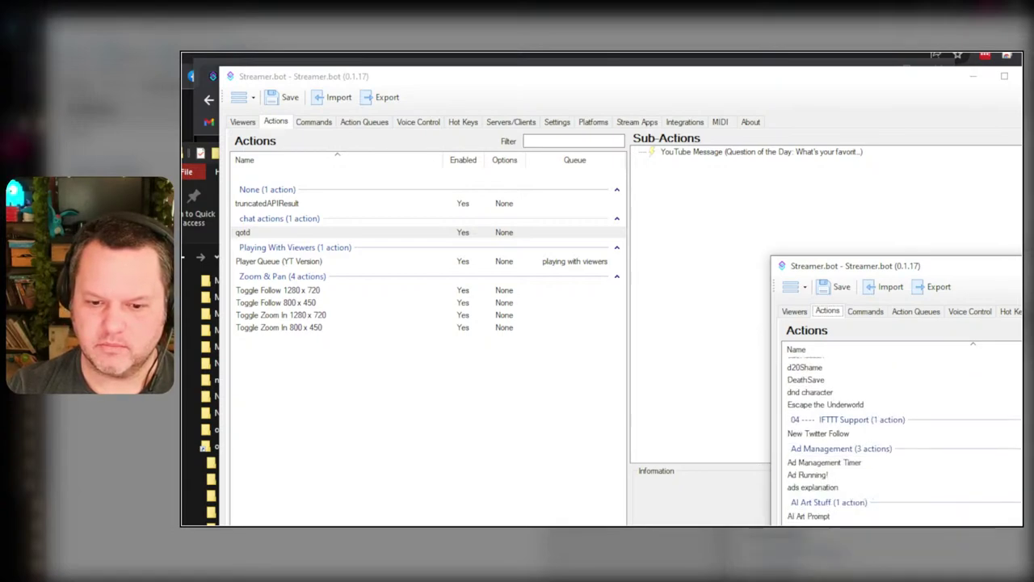
pyautogui.scroll(-3, 896, 436)
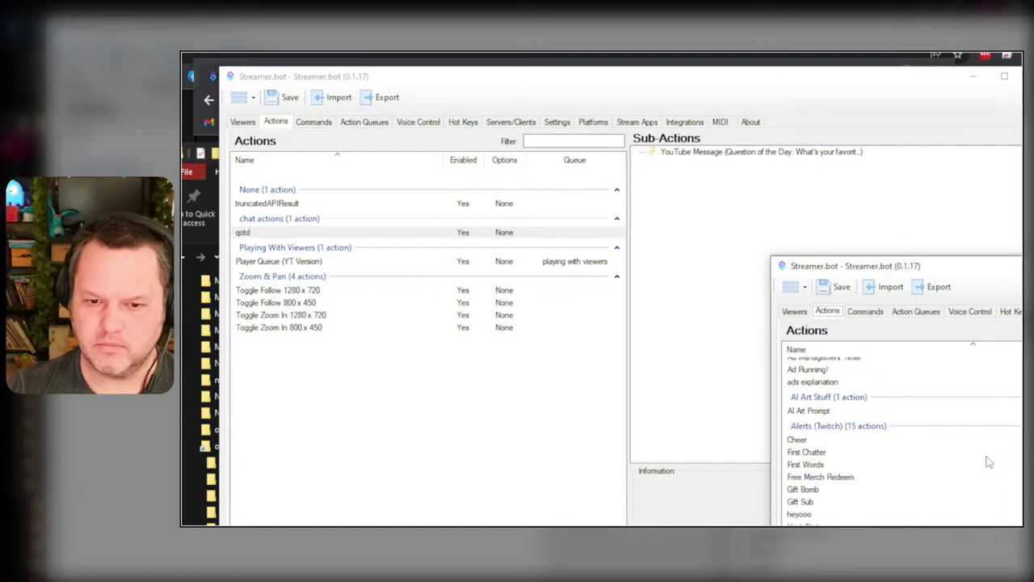
pyautogui.scroll(-8, 989, 458)
pyautogui.scroll(-10, 989, 454)
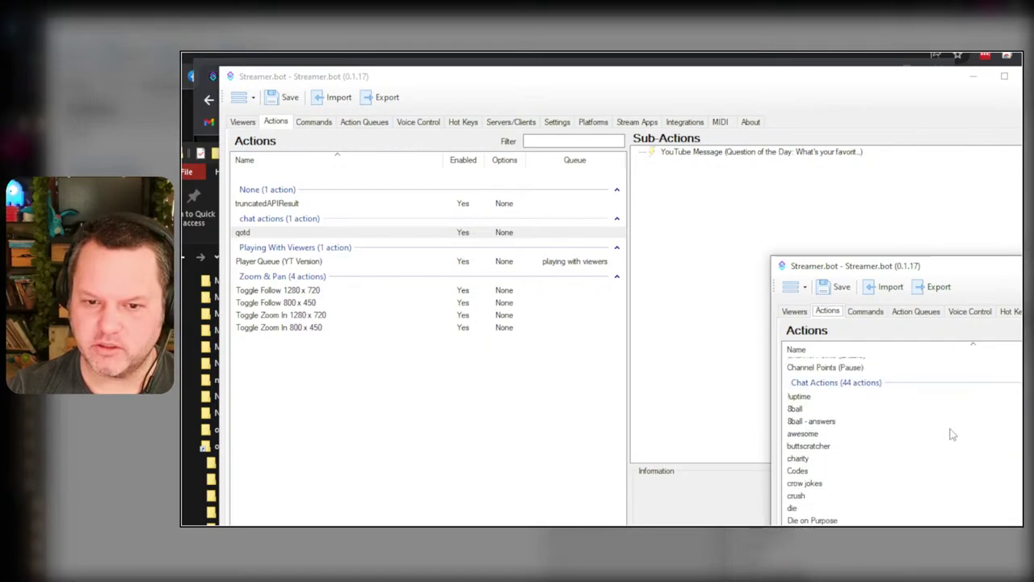
pyautogui.click(816, 409)
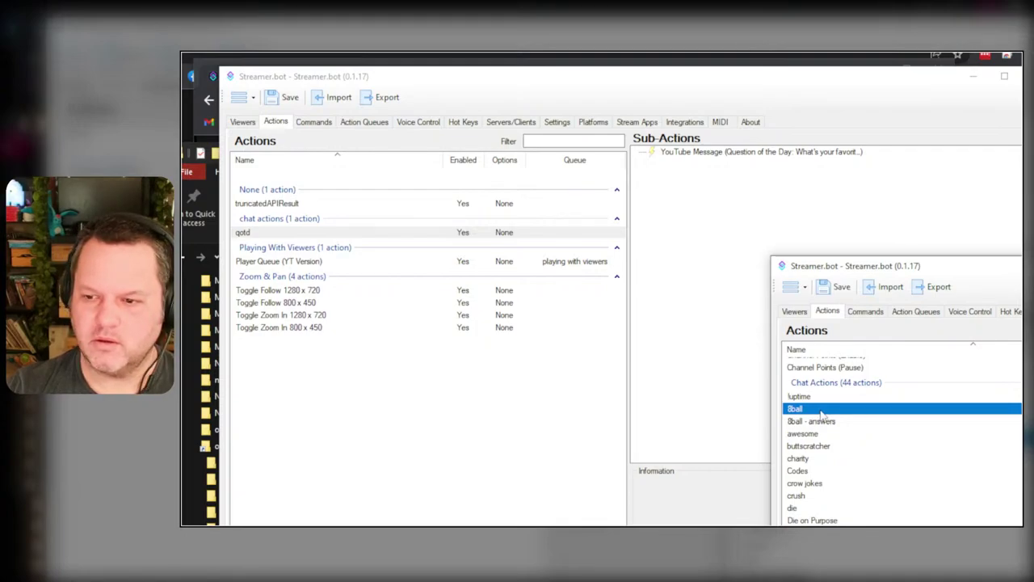
# - Export the 8ball action from the other instance, paste its string into this instance's action import and review the included actions and commands
pyautogui.hotkey('alt', 'Tab')
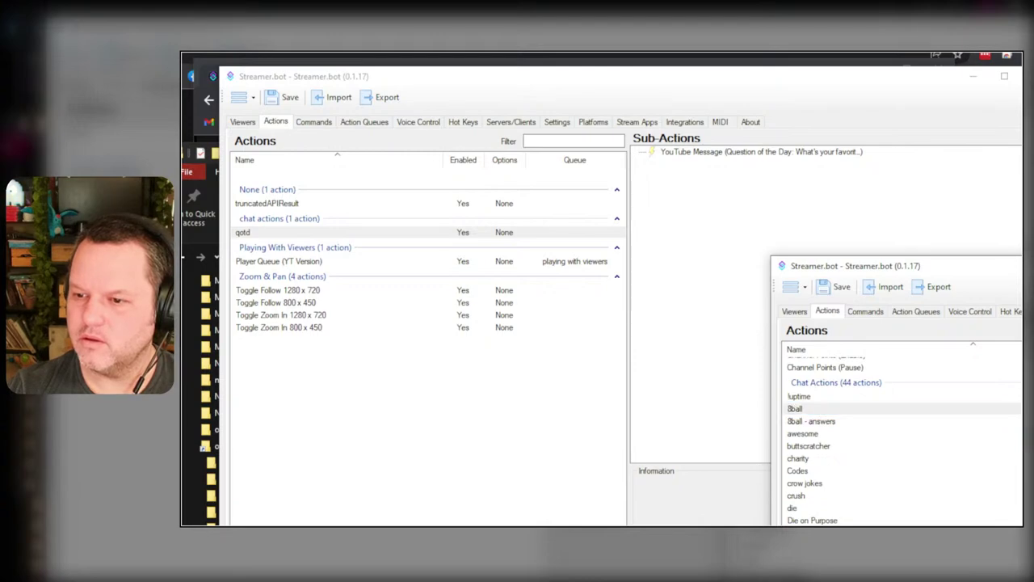
pyautogui.click(827, 413)
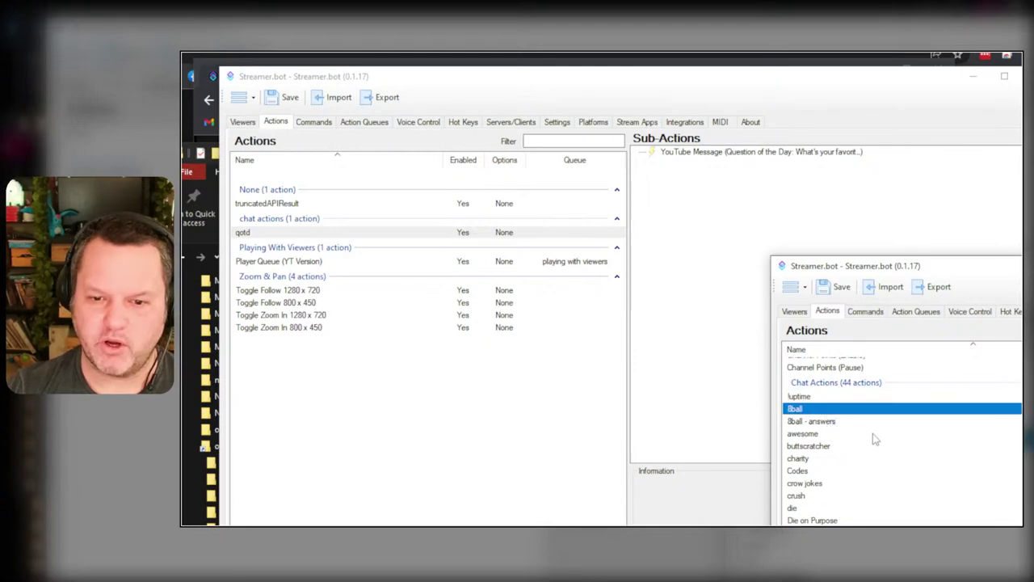
pyautogui.click(816, 422)
pyautogui.click(929, 289)
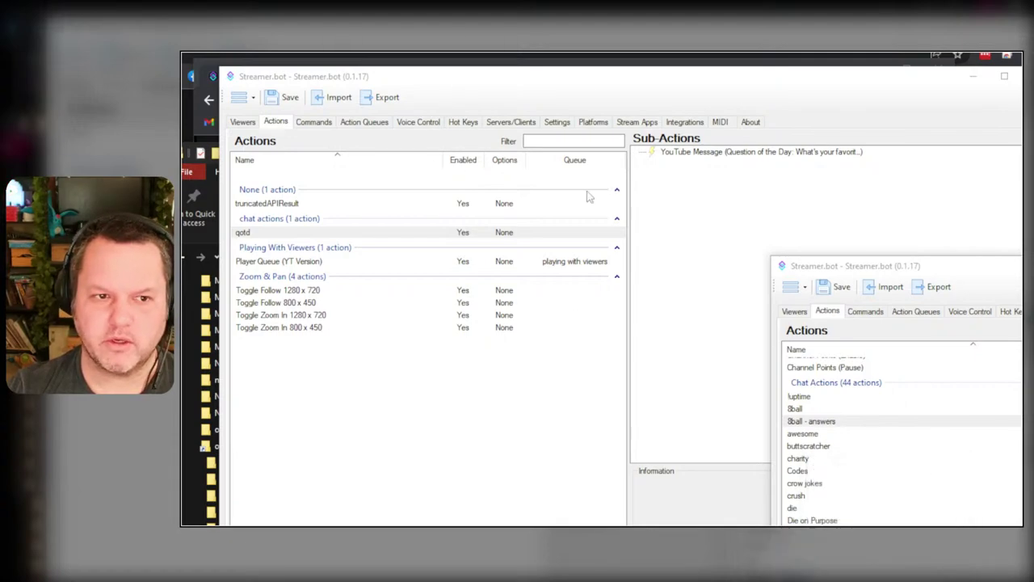
pyautogui.click(437, 107)
pyautogui.click(334, 97)
pyautogui.hotkey('ctrl', 'v')
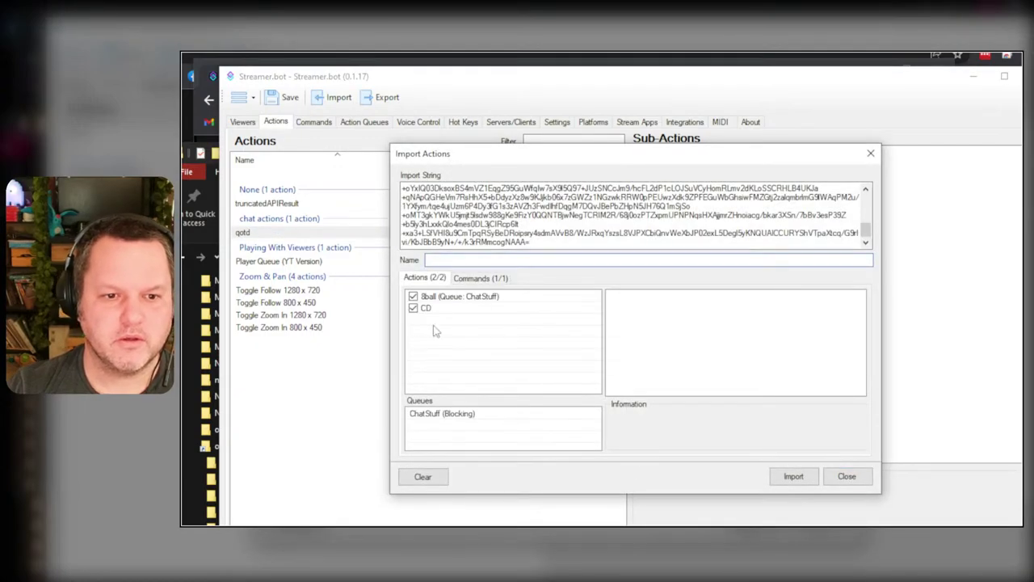
pyautogui.click(477, 277)
pyautogui.click(425, 278)
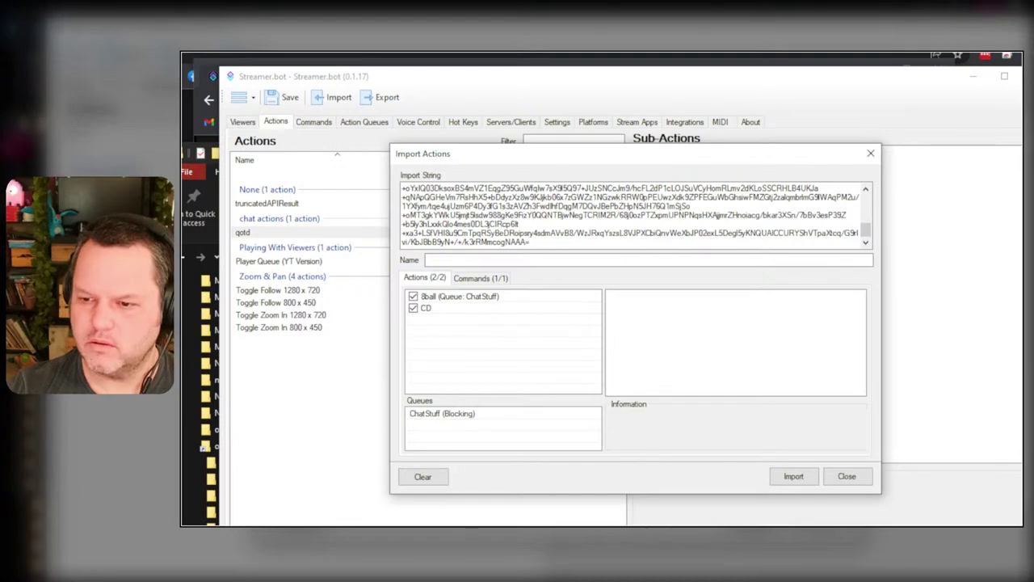
# - Copy a new export that includes 8ball - answers, replace the import string with it and import 8ball, 8ball - answers and CD
pyautogui.hotkey('alt', 'Tab')
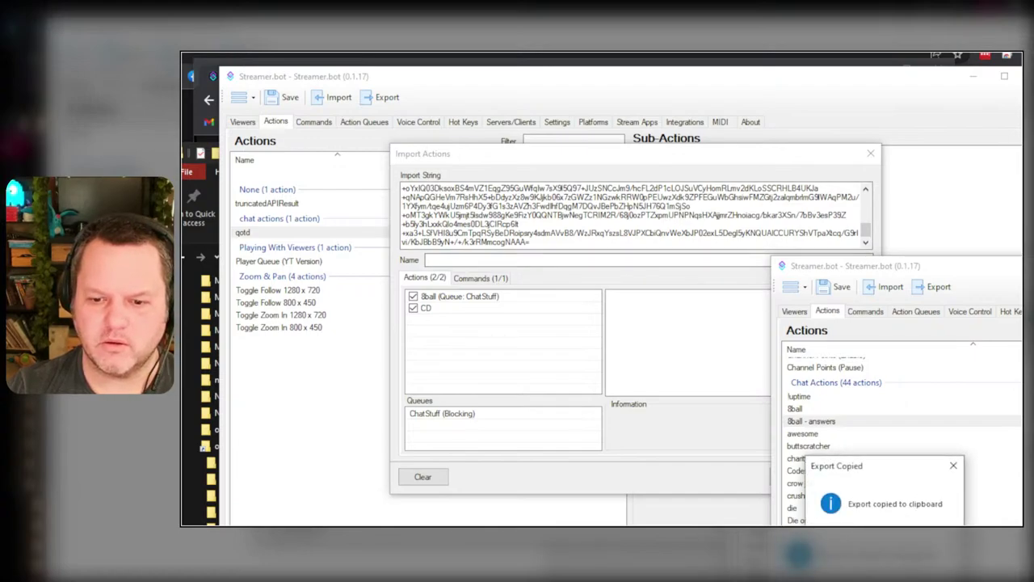
pyautogui.click(600, 260)
pyautogui.hotkey('ctrl', 'a')
pyautogui.hotkey('ctrl', 'v')
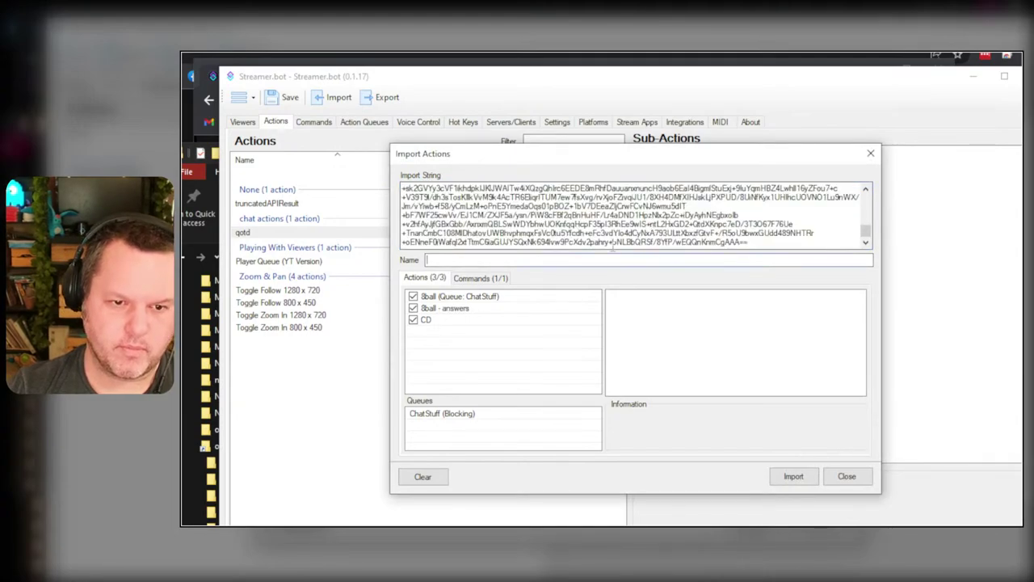
pyautogui.click(792, 476)
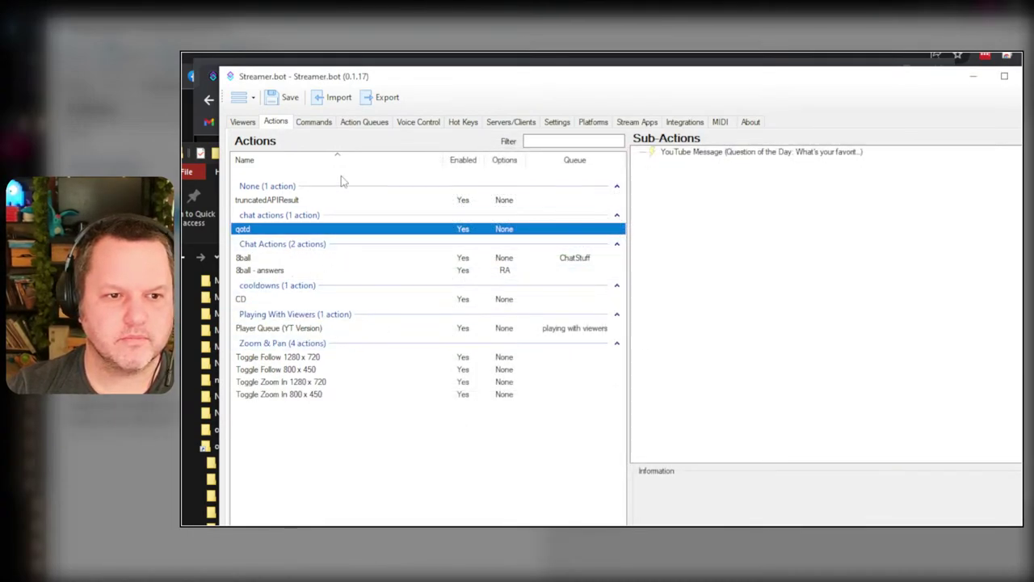
# - Change the !8ball command's source from Twitch Message to YouTube Message
pyautogui.click(313, 122)
pyautogui.doubleClick(247, 217)
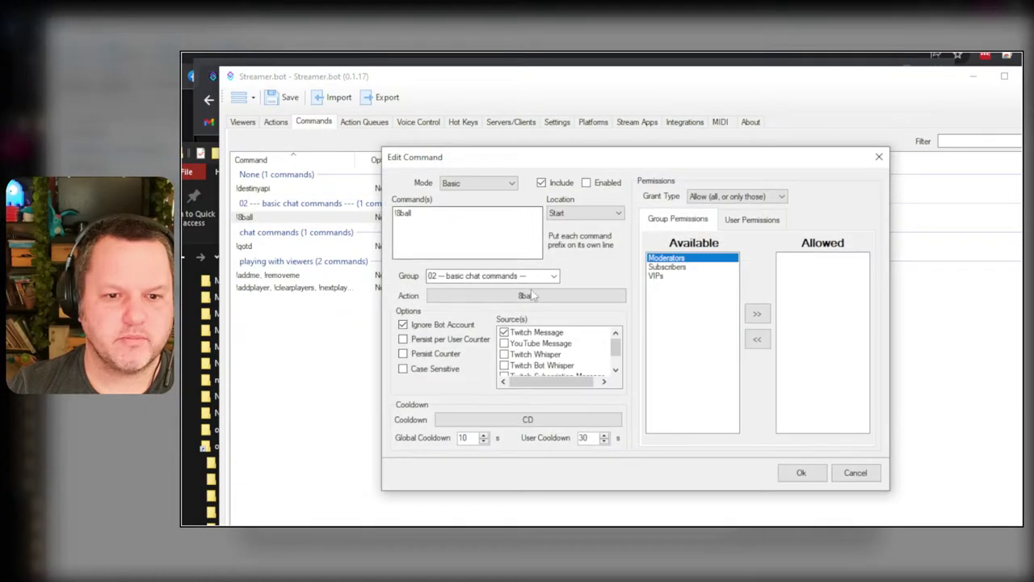
pyautogui.click(504, 344)
pyautogui.click(504, 332)
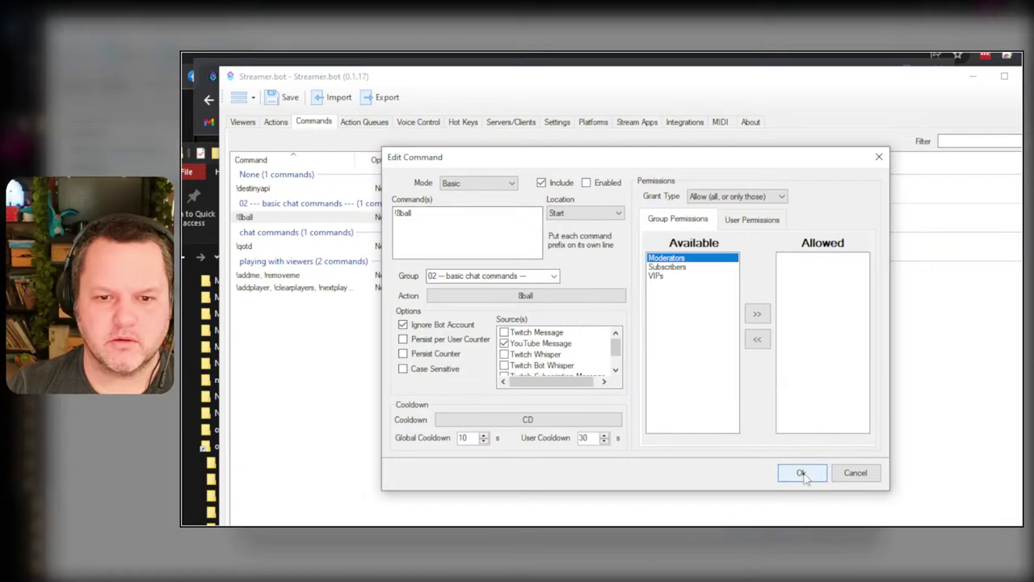
pyautogui.click(800, 474)
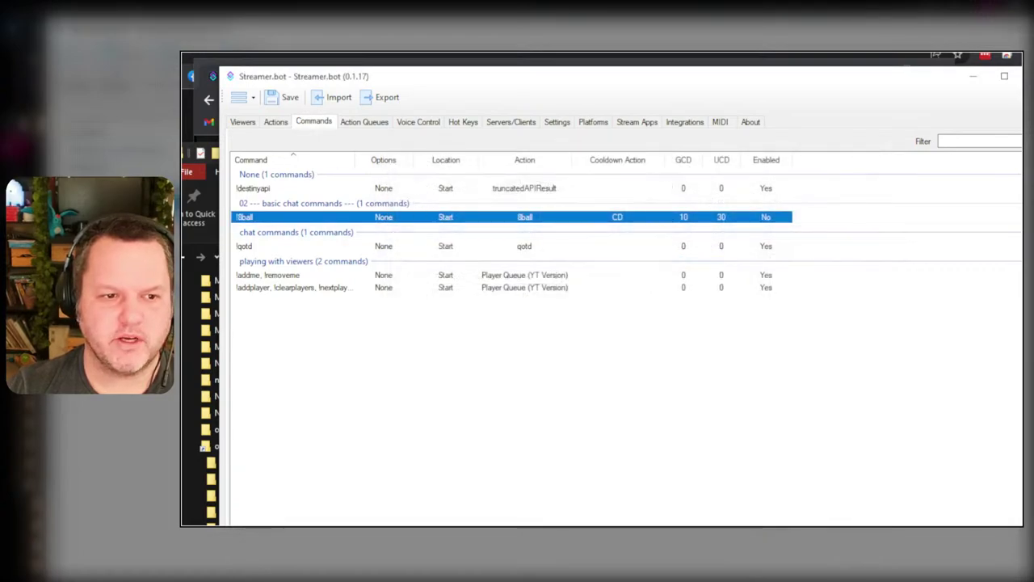
# - Examine the 8ball and 8ball - answers actions, including the random action option and the 8-ball C# code
pyautogui.click(275, 122)
pyautogui.click(249, 258)
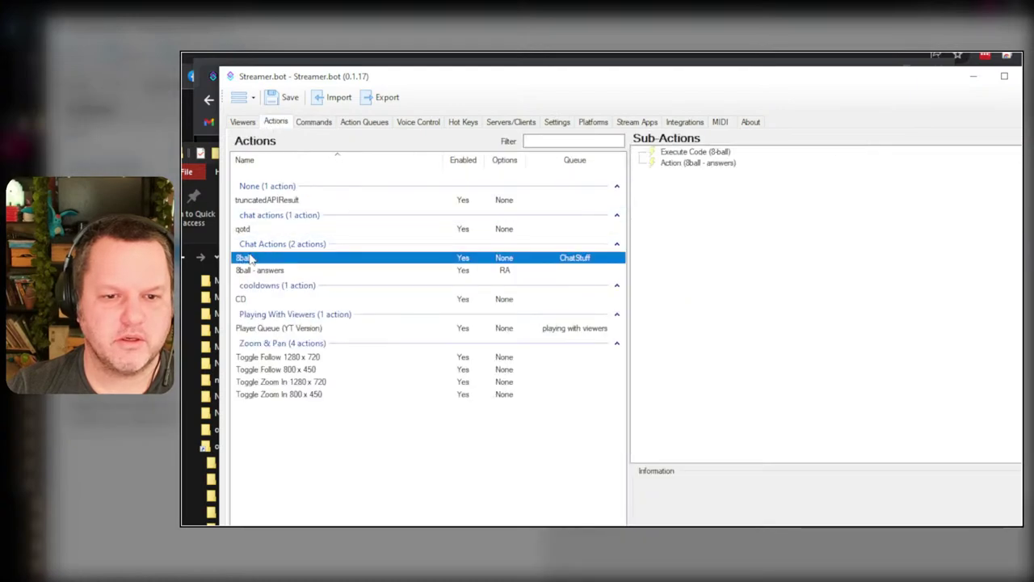
pyautogui.doubleClick(260, 270)
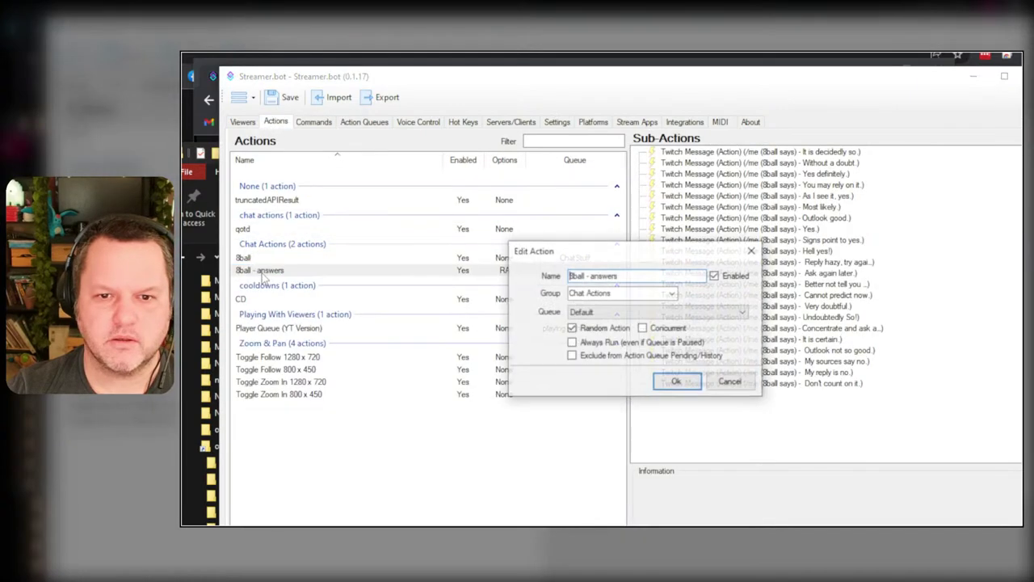
pyautogui.click(731, 382)
pyautogui.click(304, 258)
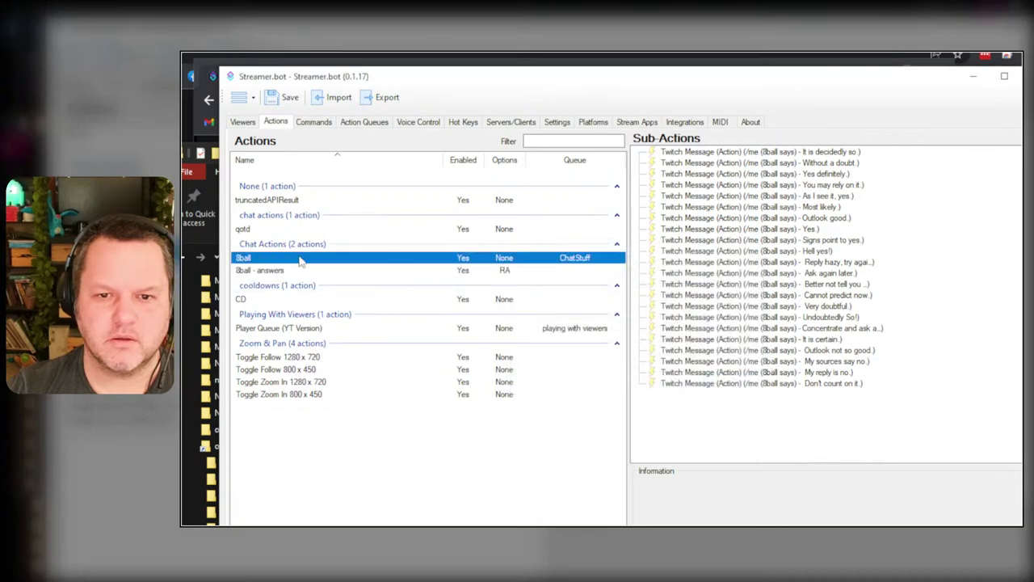
pyautogui.doubleClick(696, 152)
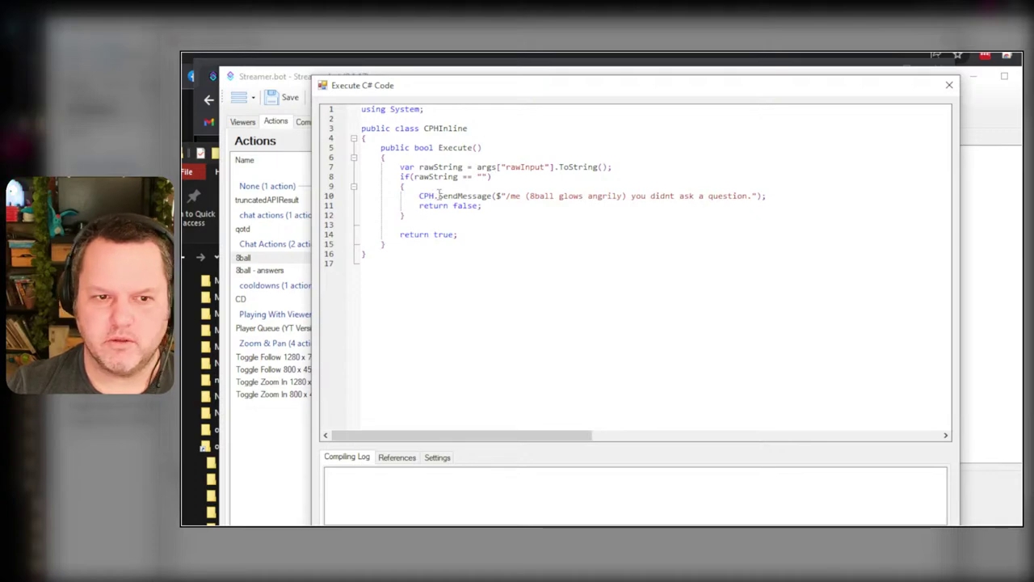
pyautogui.click(892, 524)
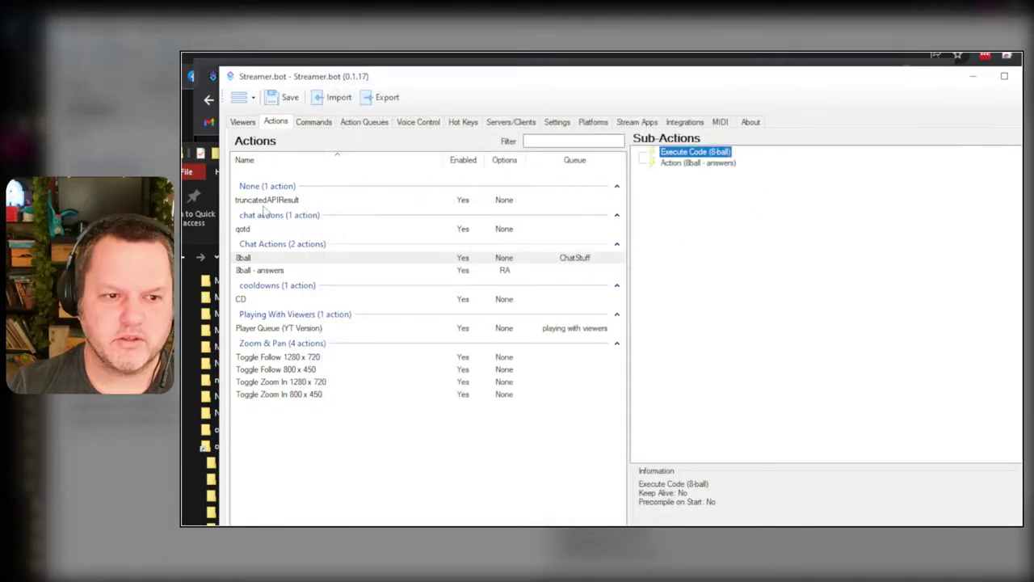
# - Copy the CPH.SendYouTubeMessage(players); line from the Playing With Viewers code of the Player Queue (YT Version) action
pyautogui.click(257, 230)
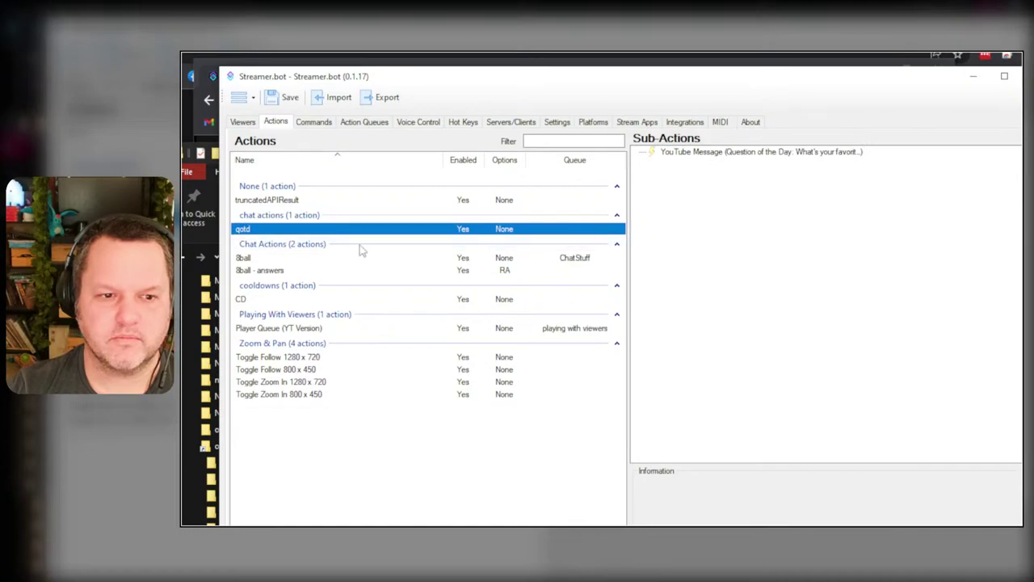
pyautogui.click(275, 328)
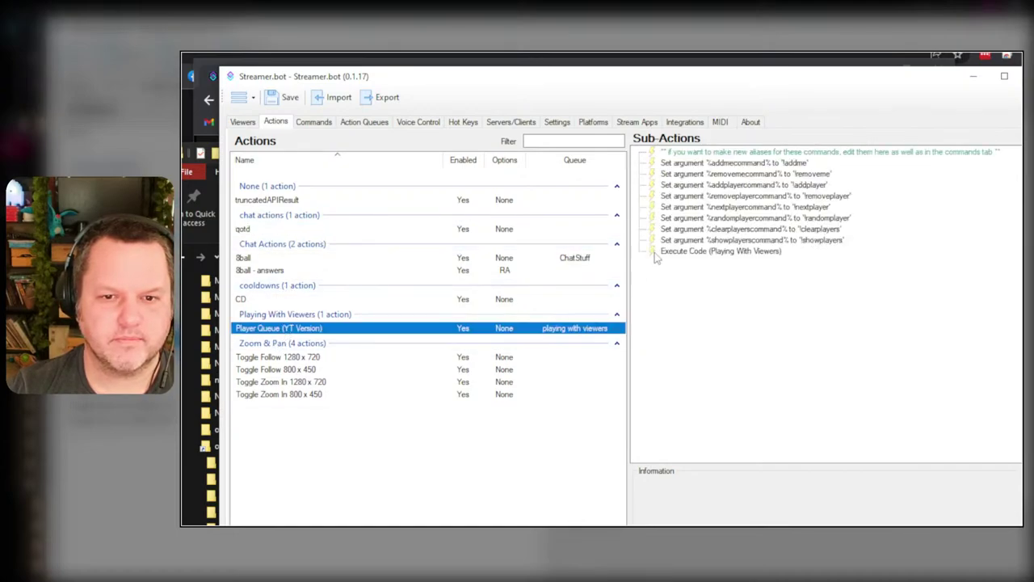
pyautogui.doubleClick(709, 252)
pyautogui.scroll(-13, 520, 349)
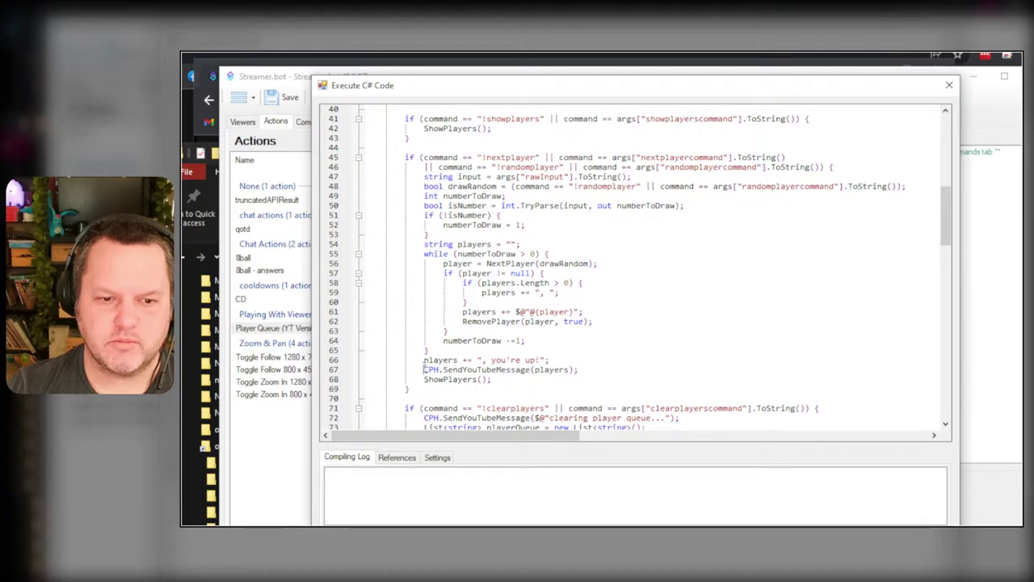
pyautogui.moveTo(424, 370); pyautogui.dragTo(607, 372)
pyautogui.hotkey('ctrl', 'c')
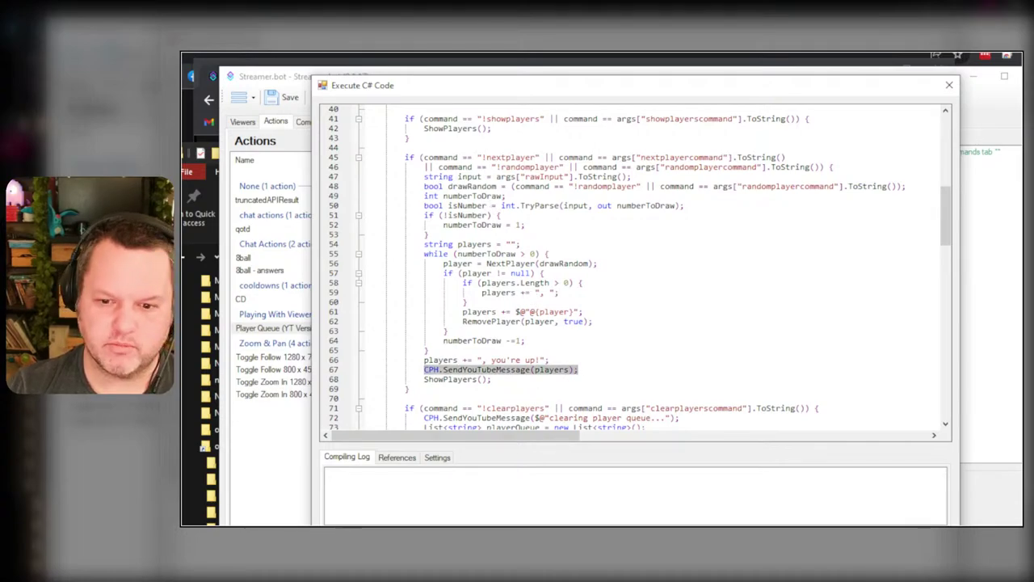
pyautogui.press('Escape')
# - Review the 8ball action's properties and its sub-action that runs 8ball - answers
pyautogui.click(273, 269)
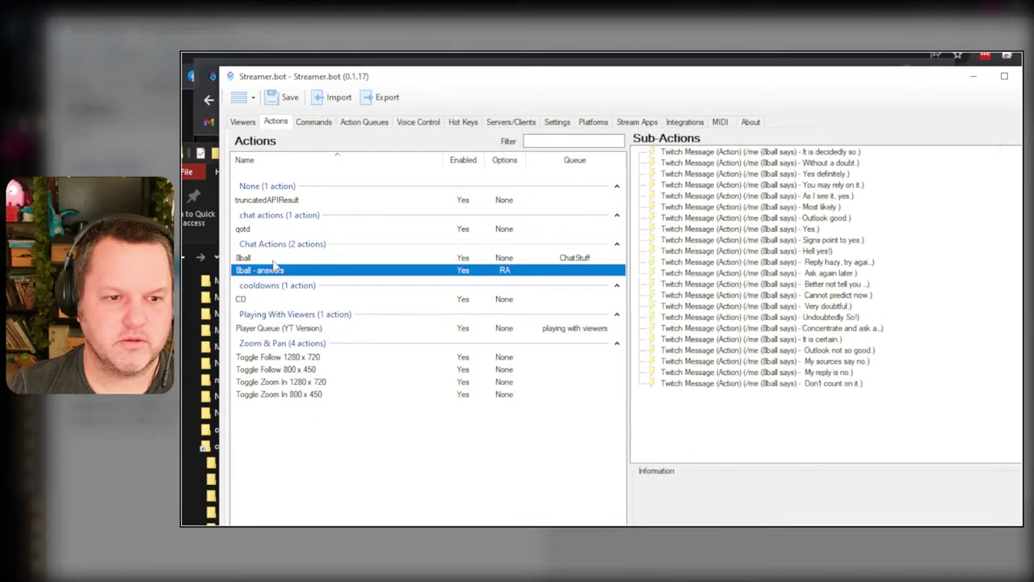
pyautogui.click(275, 259)
pyautogui.doubleClick(275, 258)
pyautogui.click(729, 381)
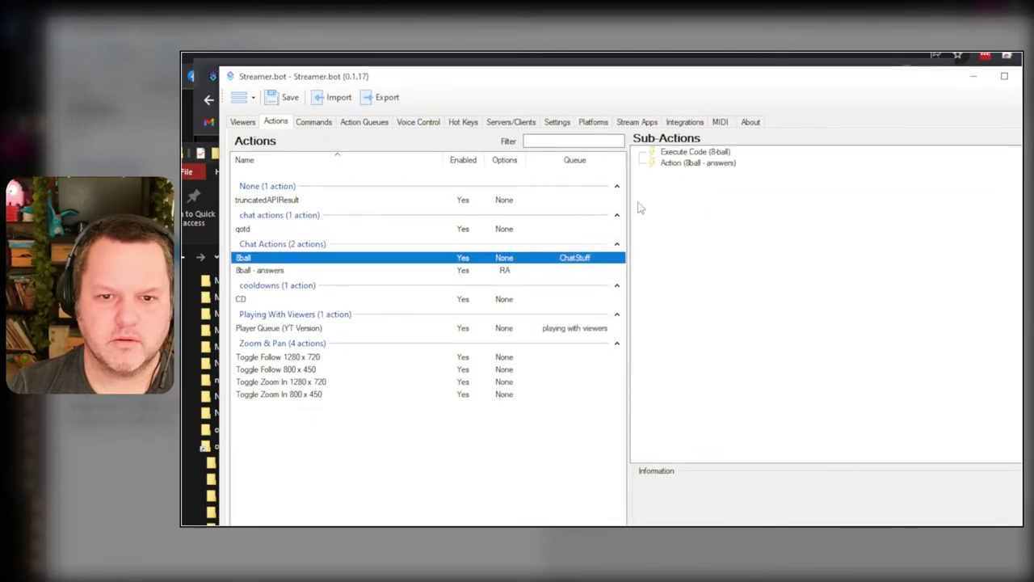
pyautogui.click(339, 272)
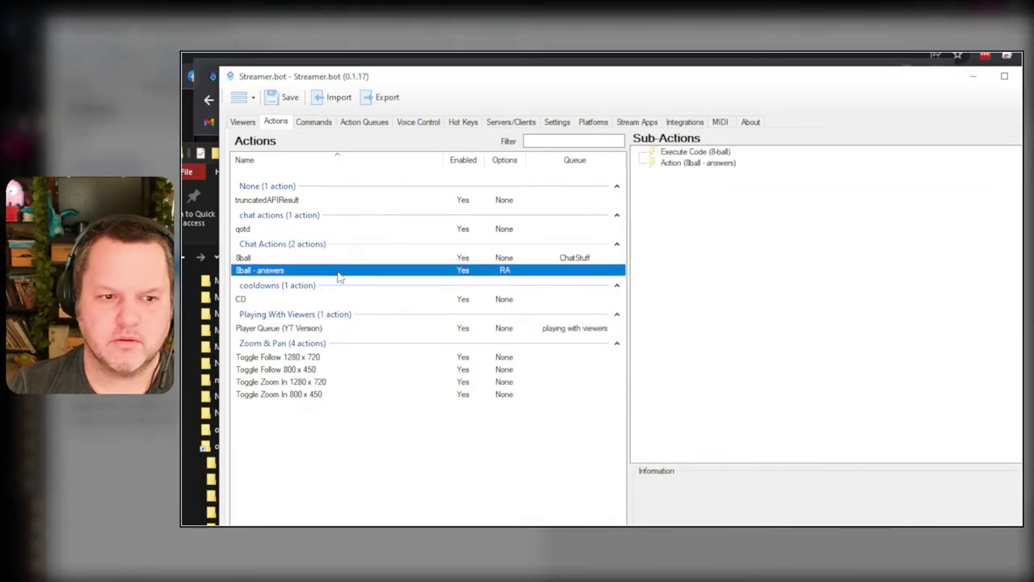
pyautogui.click(279, 259)
pyautogui.doubleClick(699, 162)
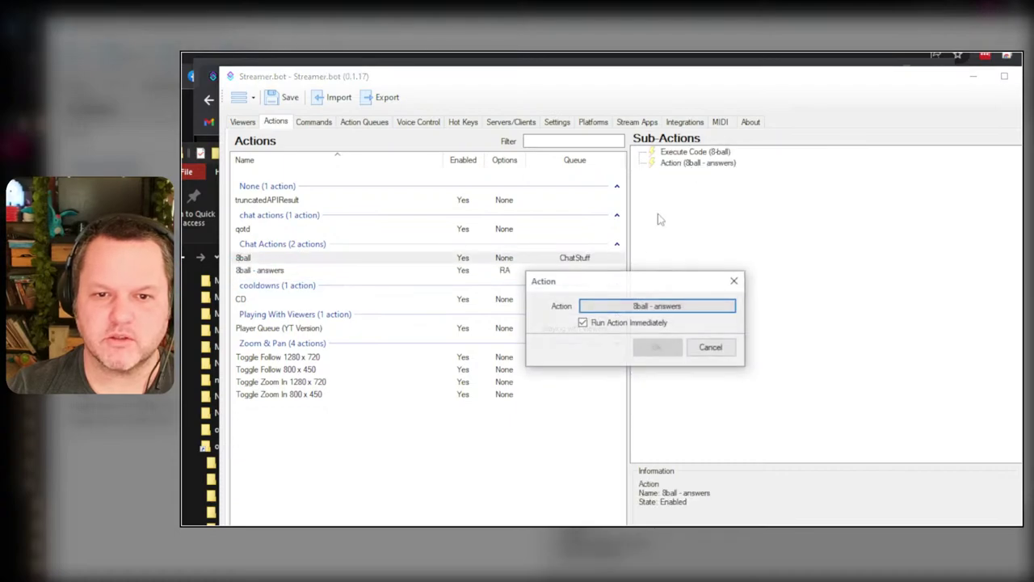
pyautogui.click(709, 347)
# - In the 8-ball C# code, replace CPH.SendMessage with CPH.SendYouTubeMessage and remove the /me prefix from the missing-question message
pyautogui.doubleClick(719, 152)
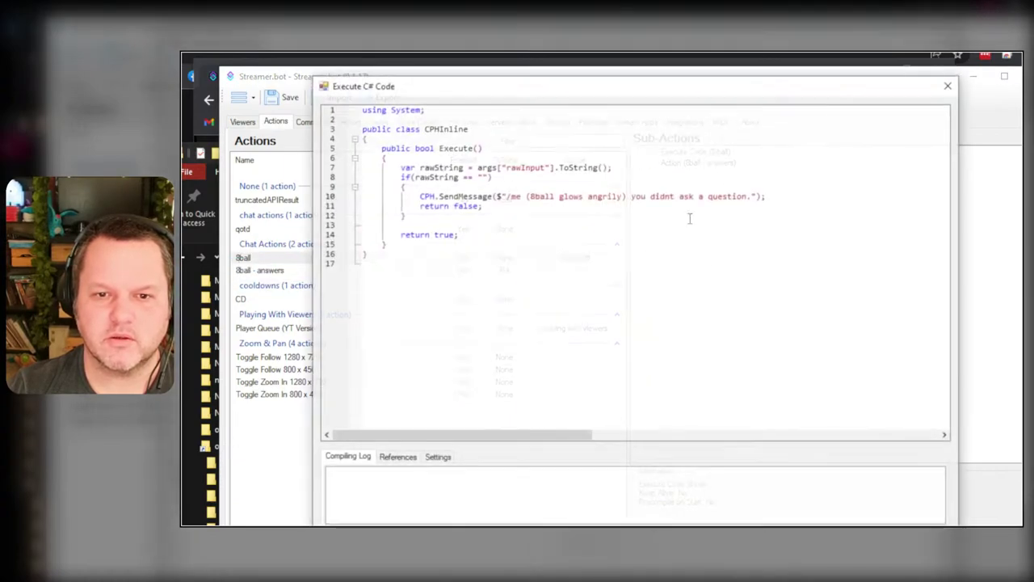
pyautogui.moveTo(419, 196); pyautogui.dragTo(492, 196)
pyautogui.hotkey('ctrl', 'v')
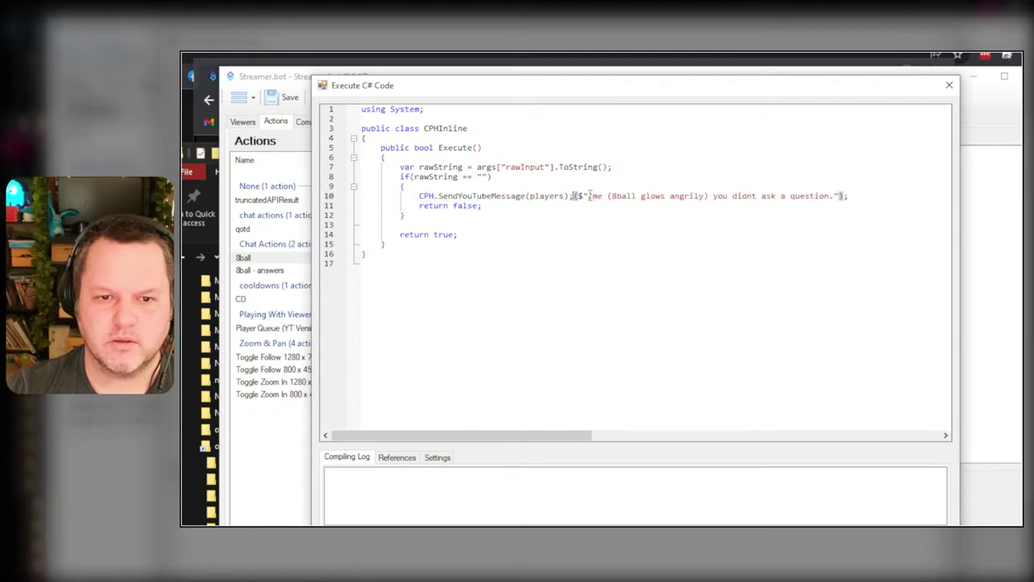
pyautogui.moveTo(590, 196); pyautogui.dragTo(608, 196)
pyautogui.press('BackSpace')
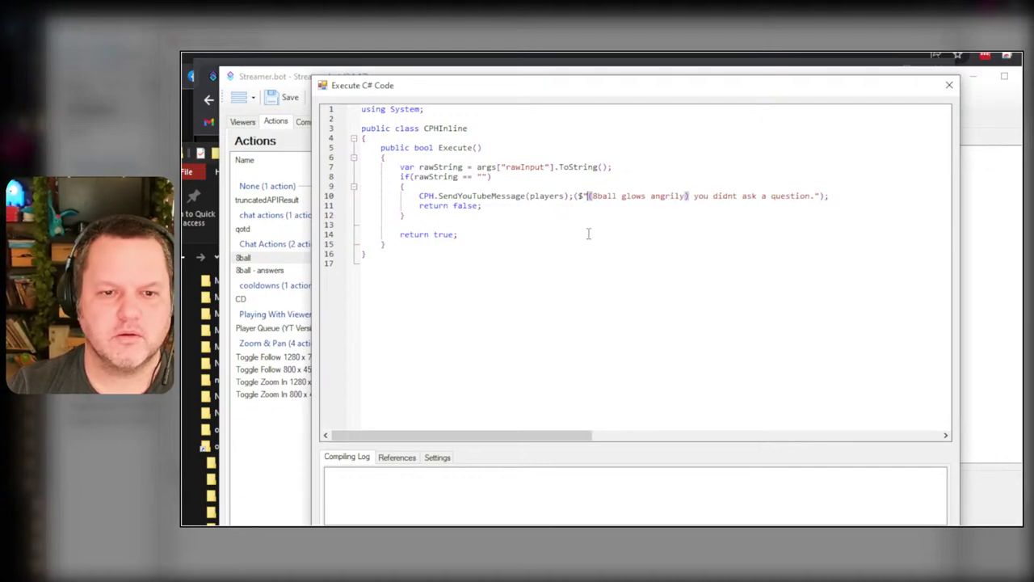
pyautogui.moveTo(529, 196); pyautogui.dragTo(578, 197)
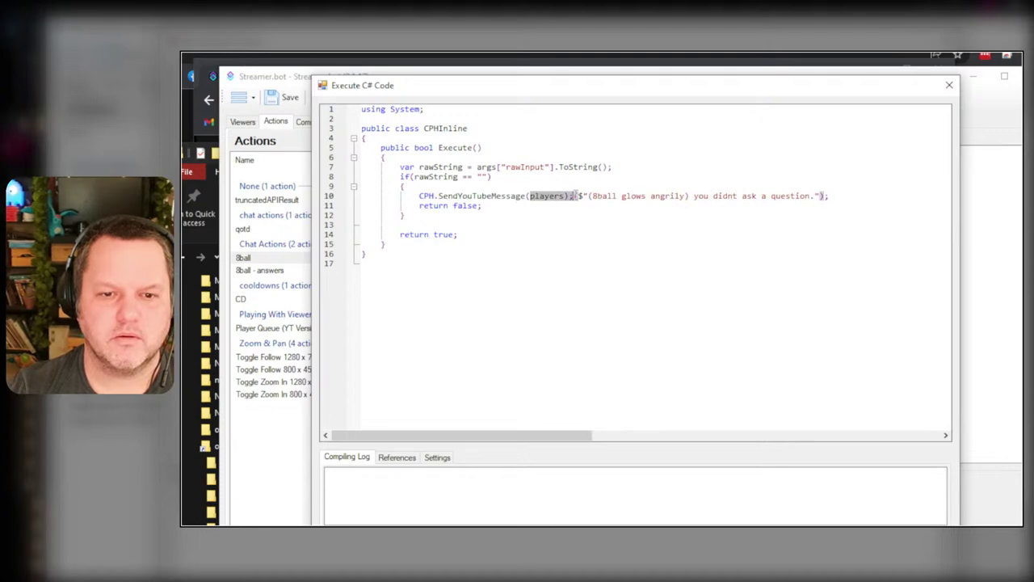
pyautogui.press('BackSpace')
pyautogui.press('BackSpace')
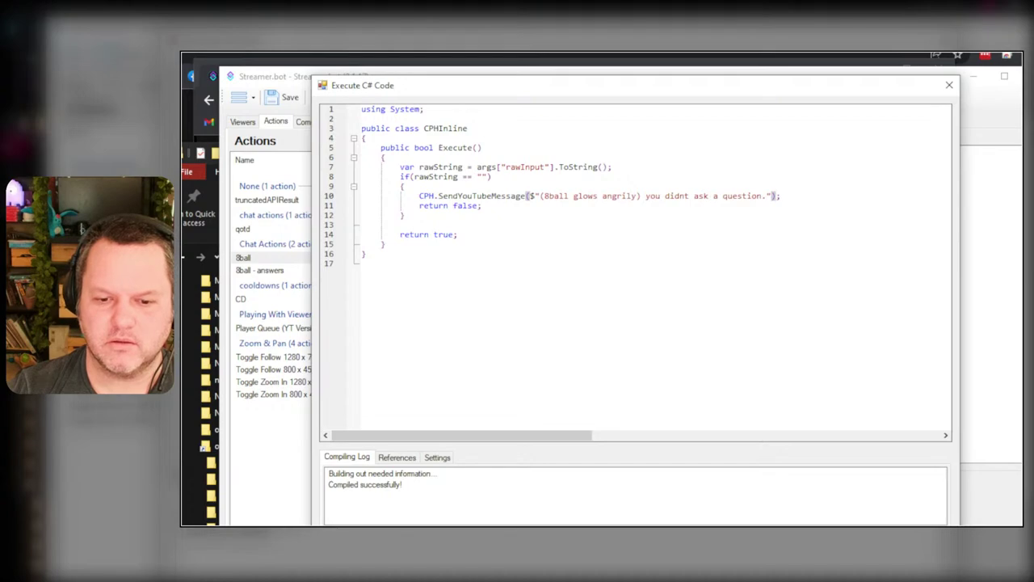
pyautogui.press('Escape')
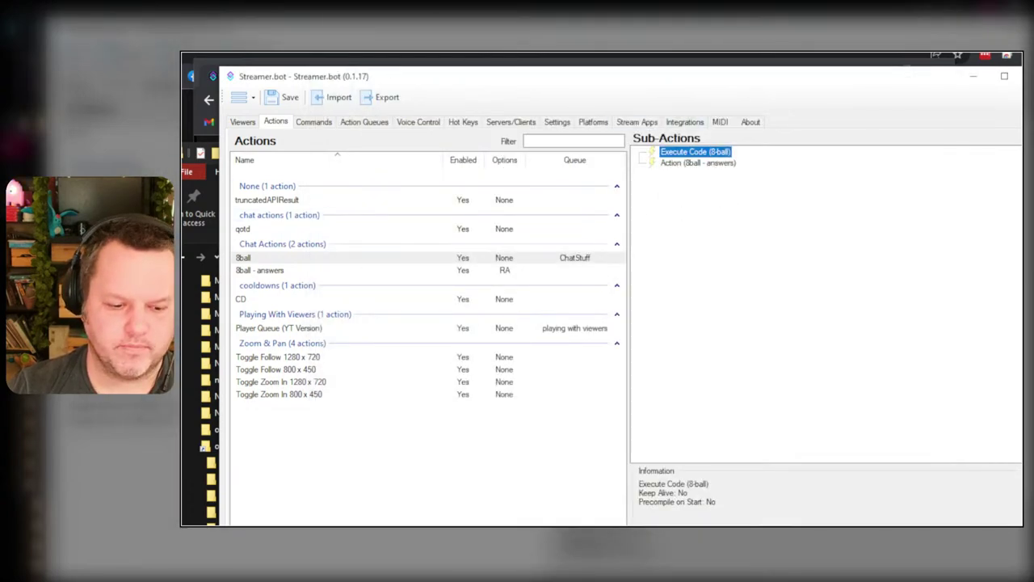
# - Switch to Sublime Text and examine the recent entries in log_20230123.log
pyautogui.hotkey('alt', 'Tab')
pyautogui.scroll(-10, 800, 356)
pyautogui.scroll(-9, 800, 356)
pyautogui.scroll(8, 800, 355)
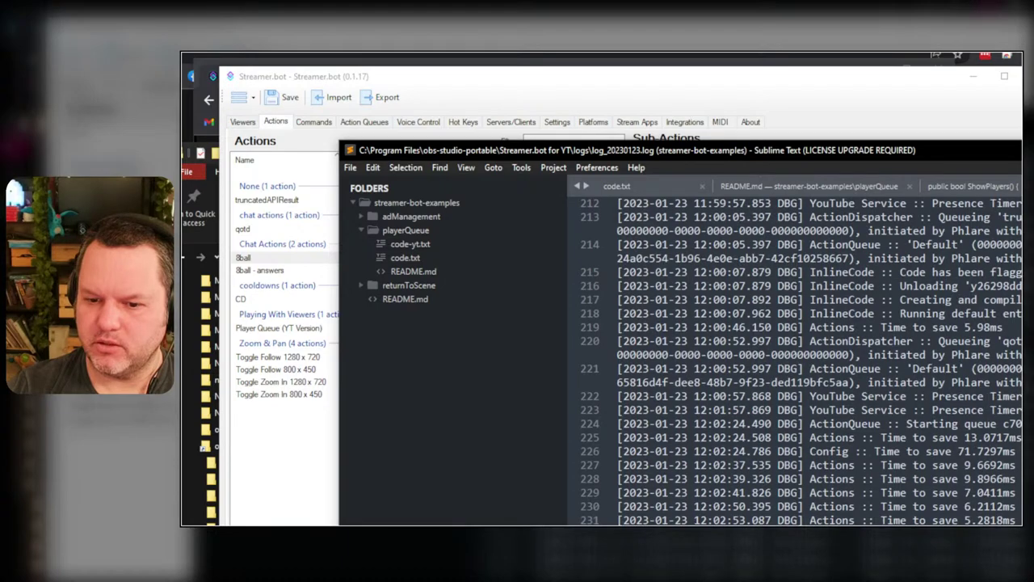
pyautogui.scroll(1, 800, 355)
pyautogui.click(466, 94)
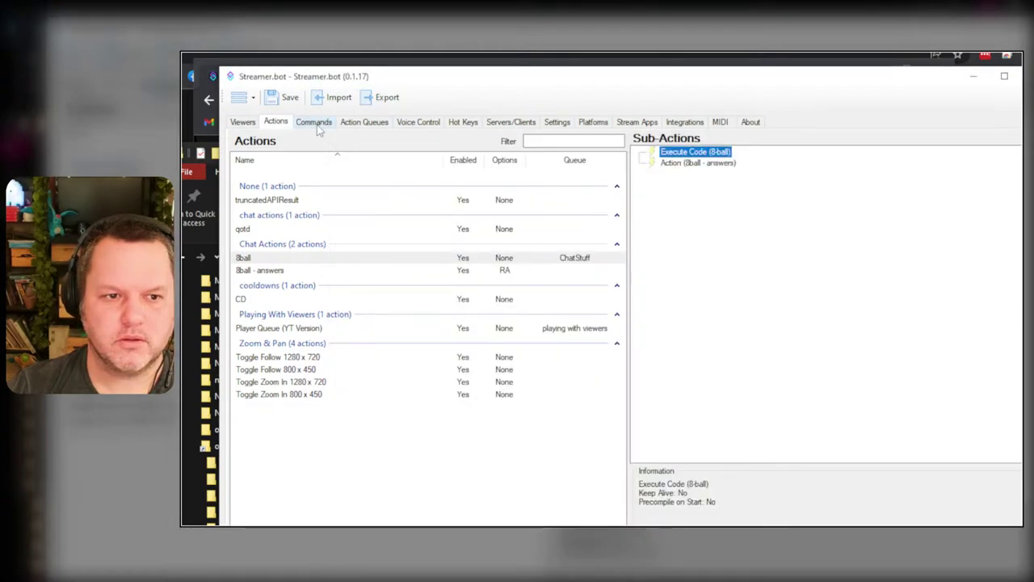
# - Review the !8ball command's permissions and cooldown action, and set its user and global cooldowns to 0 seconds
pyautogui.click(314, 121)
pyautogui.doubleClick(293, 217)
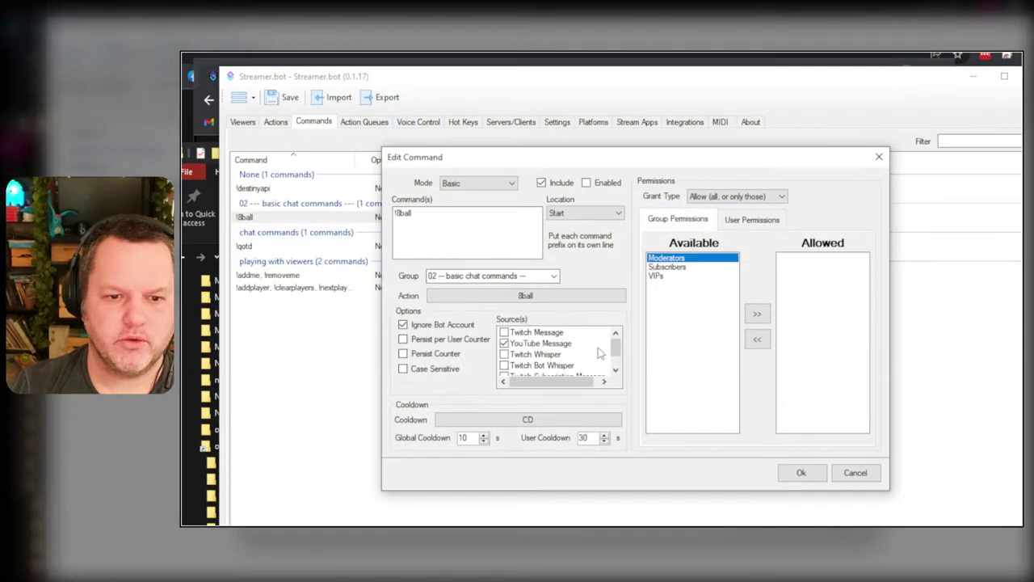
pyautogui.click(747, 225)
pyautogui.click(677, 223)
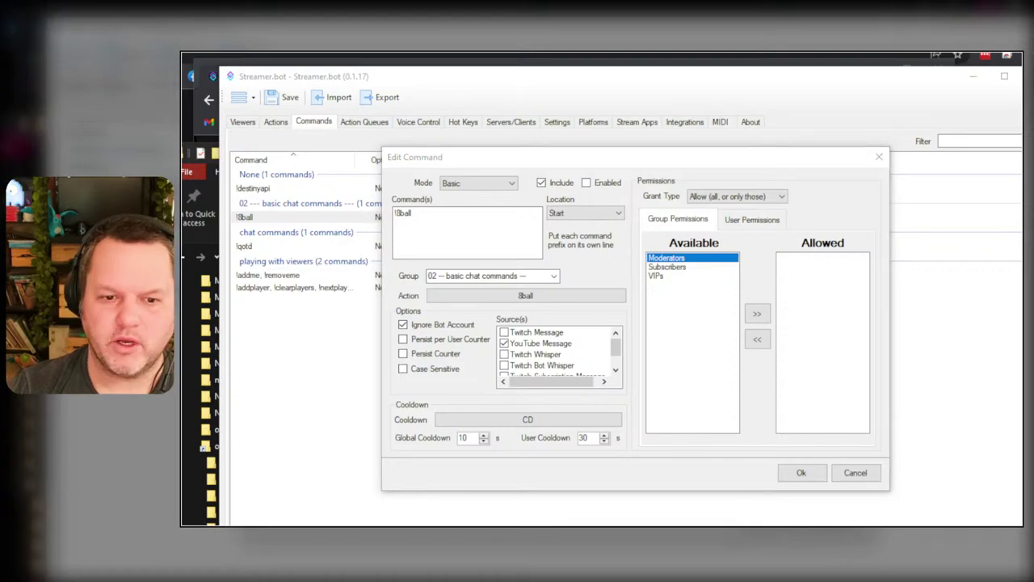
pyautogui.click(517, 419)
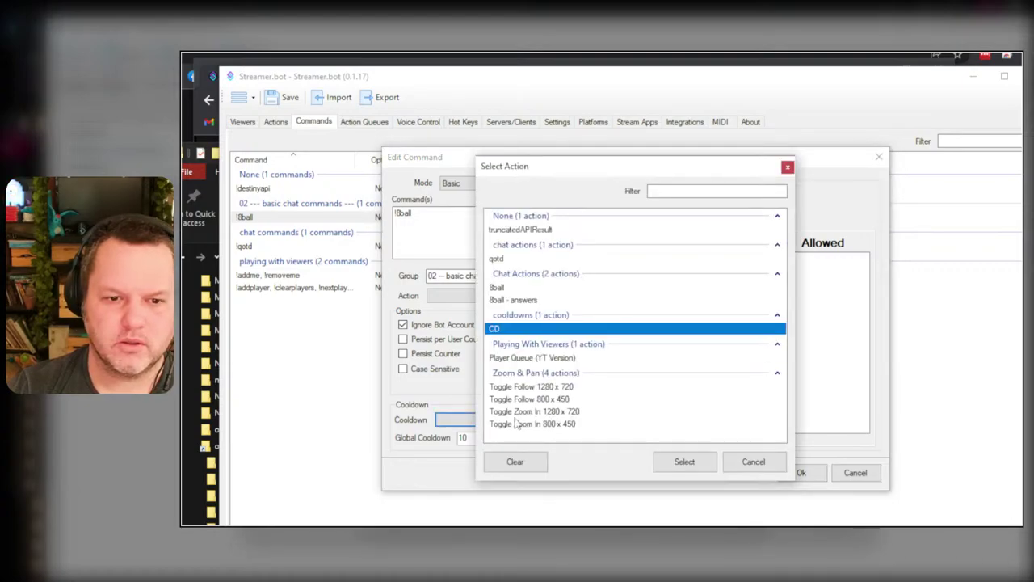
pyautogui.click(751, 461)
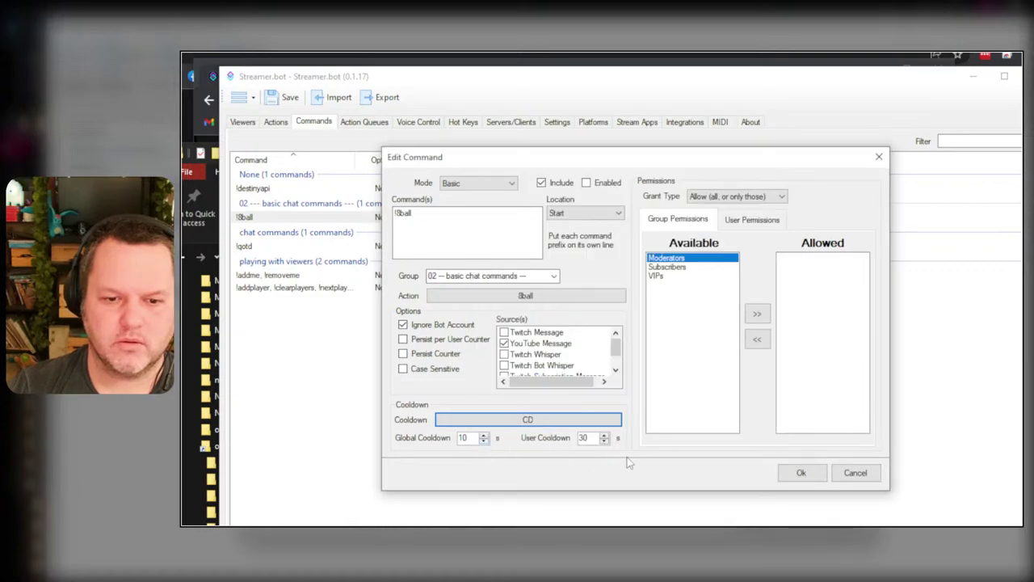
pyautogui.doubleClick(593, 437)
pyautogui.write('0')
pyautogui.doubleClick(467, 437)
pyautogui.write('0')
pyautogui.click(801, 474)
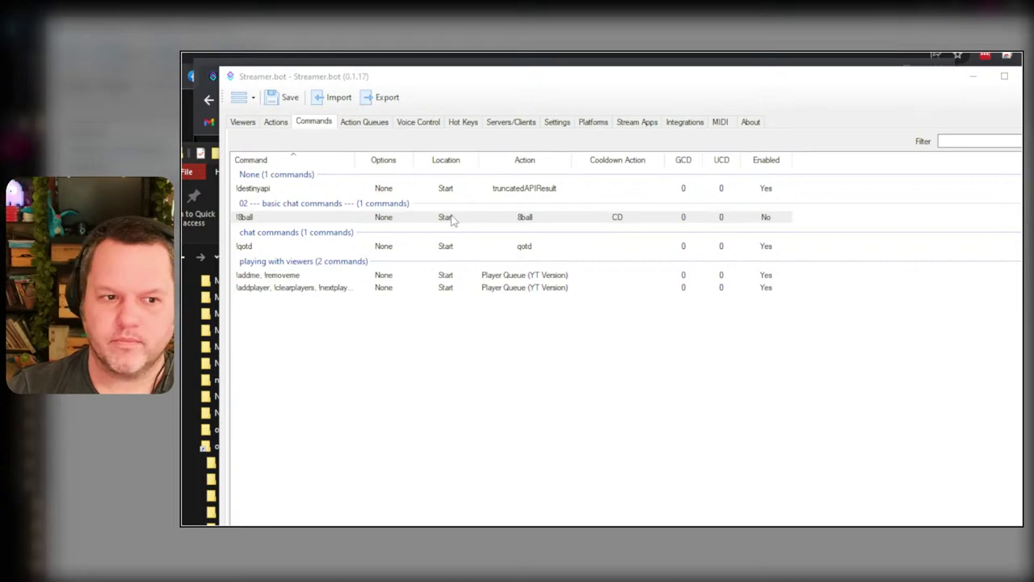
# - Check the !qotd and !8ball command settings and the action history, and enable the !8ball command
pyautogui.doubleClick(444, 246)
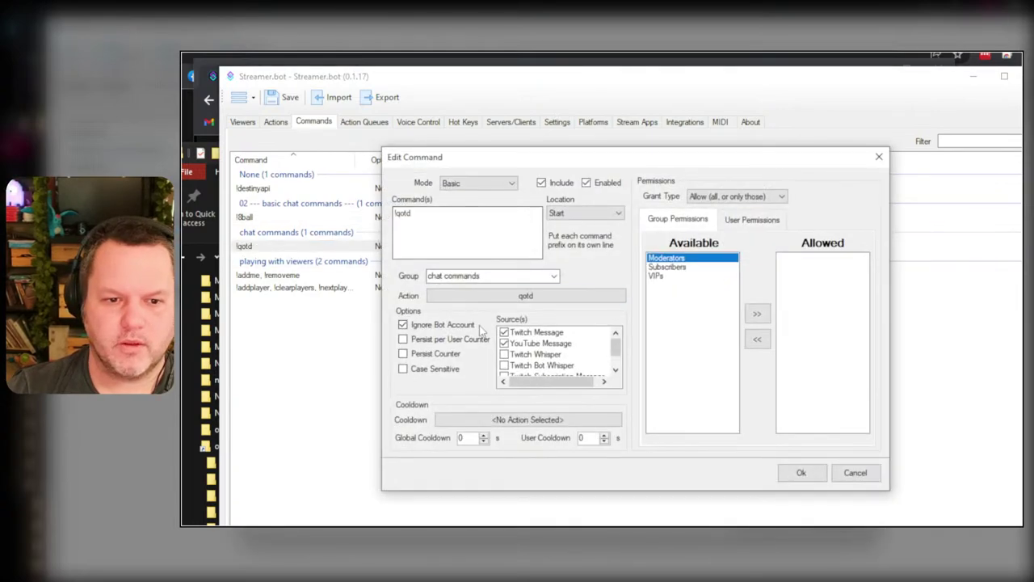
pyautogui.click(866, 475)
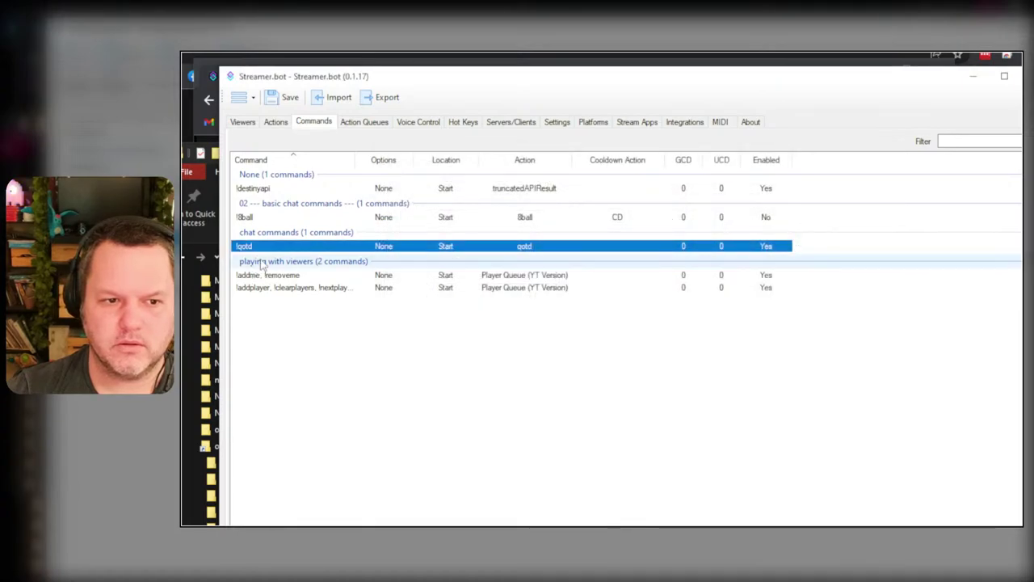
pyautogui.doubleClick(282, 217)
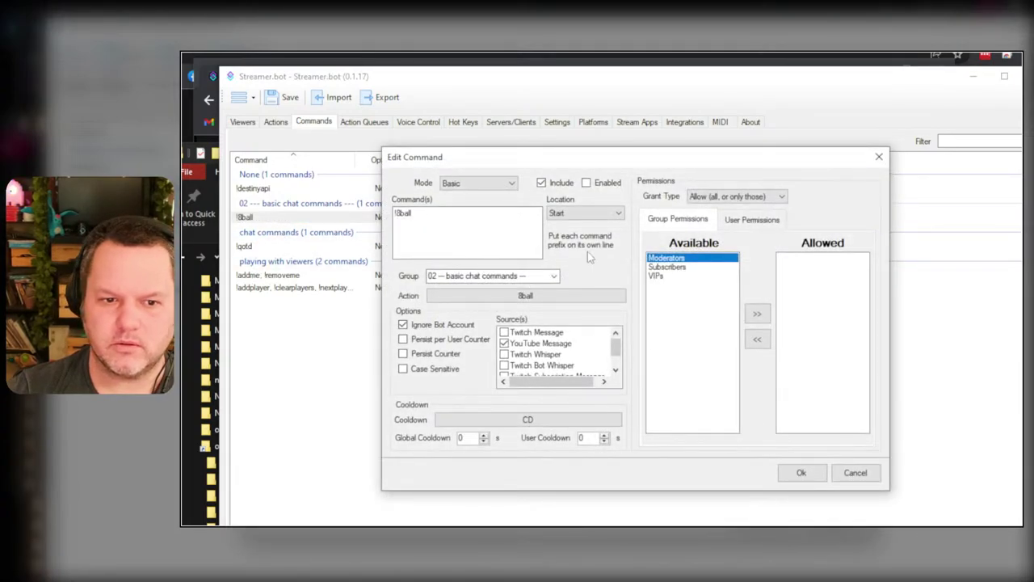
pyautogui.click(855, 472)
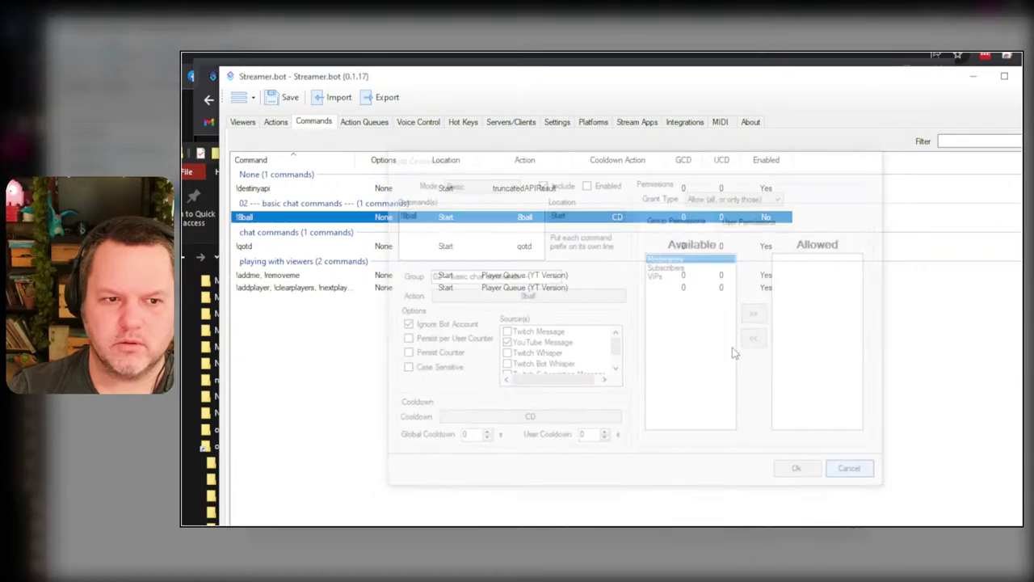
pyautogui.click(276, 123)
pyautogui.click(365, 123)
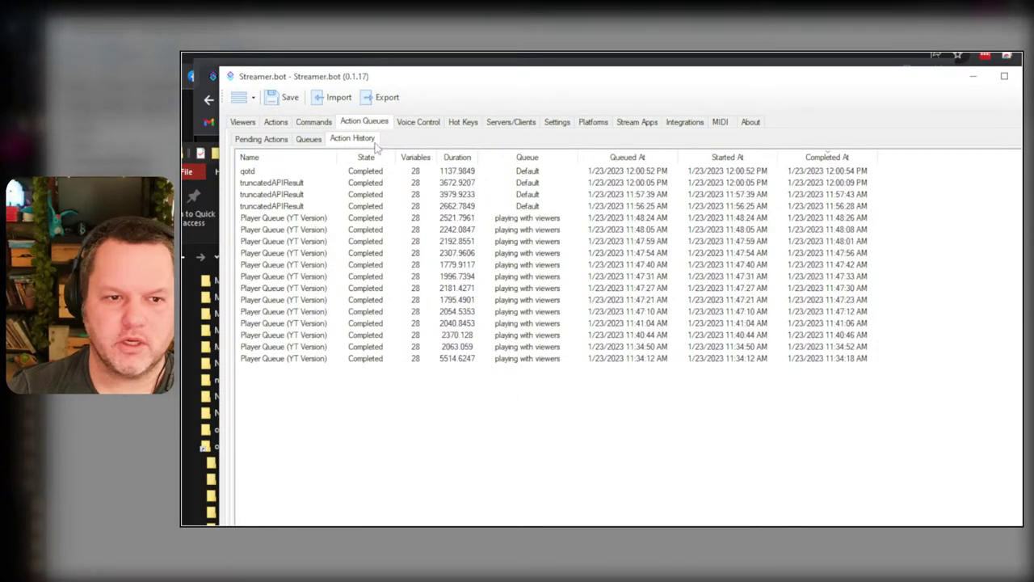
pyautogui.click(277, 123)
pyautogui.click(315, 124)
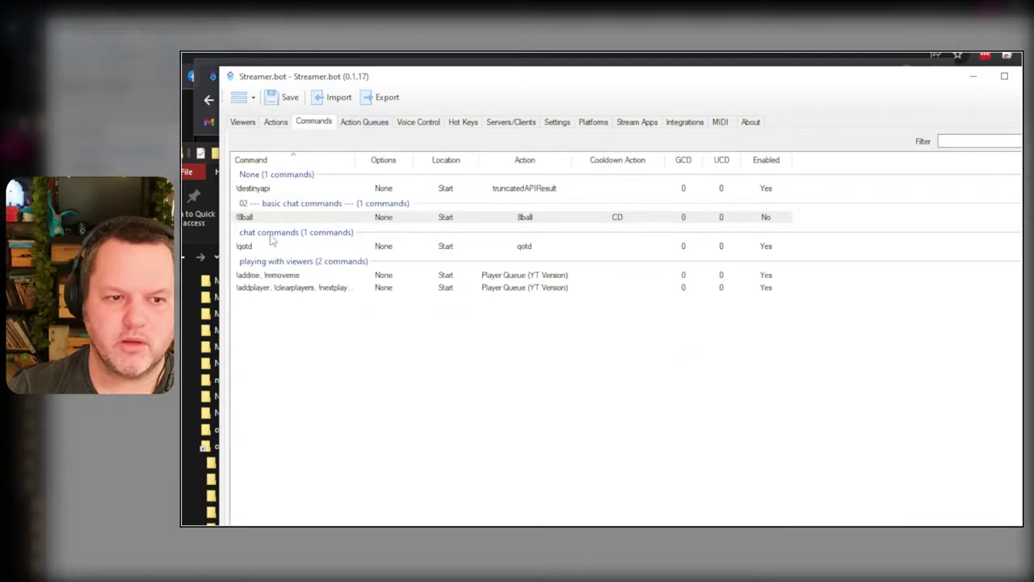
pyautogui.rightClick(296, 222)
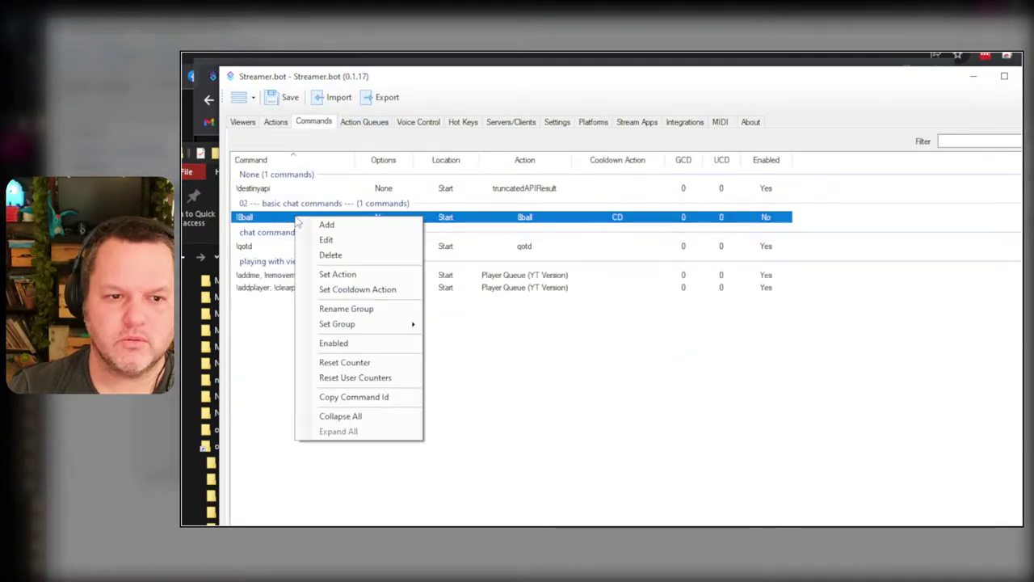
pyautogui.click(354, 344)
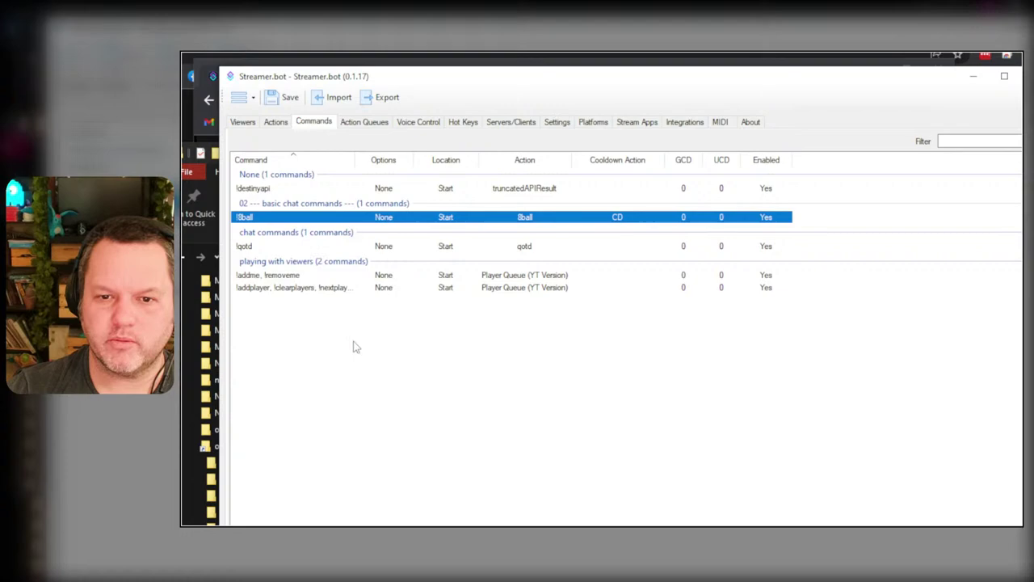
# - Copy the text "(8ball says) - It is decidedly so." without the /me prefix from the first Twitch message of the 8ball - answers action
pyautogui.click(271, 122)
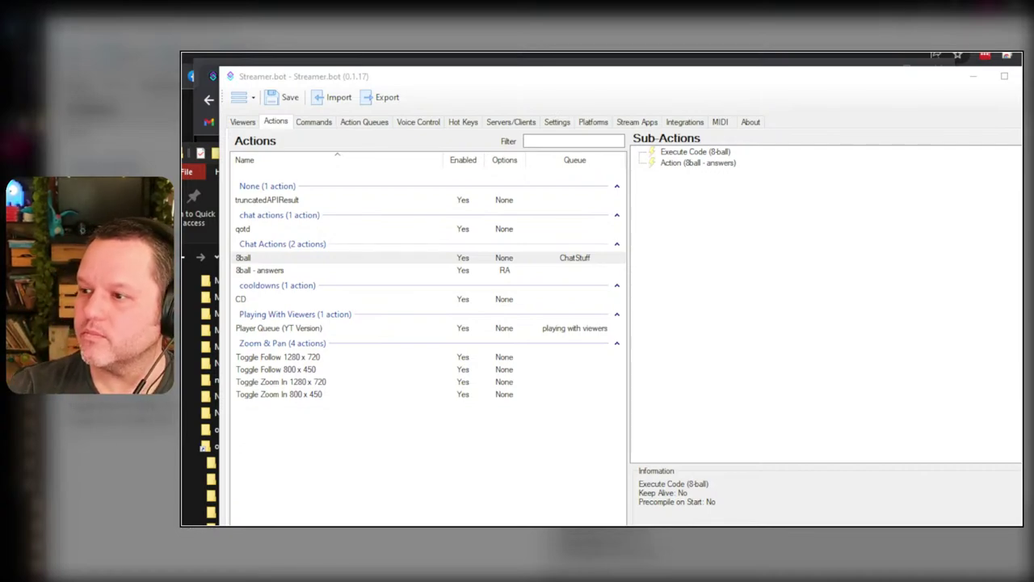
pyautogui.doubleClick(707, 163)
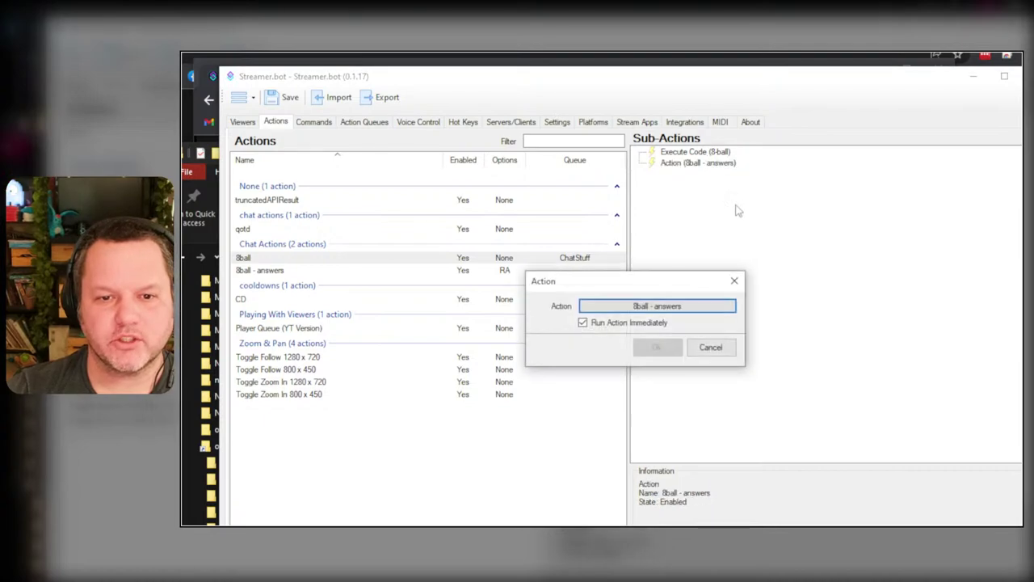
pyautogui.click(658, 347)
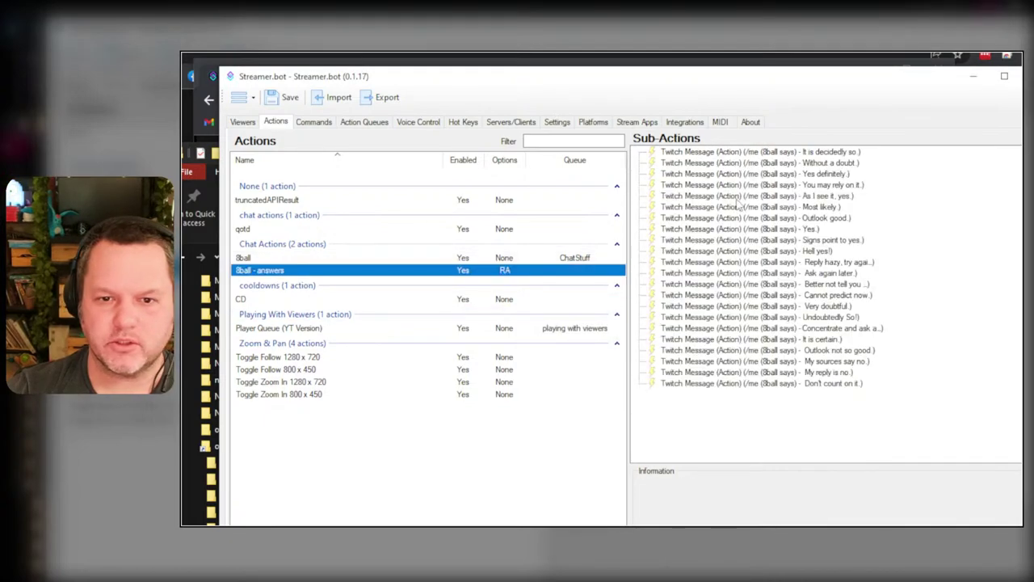
pyautogui.doubleClick(771, 153)
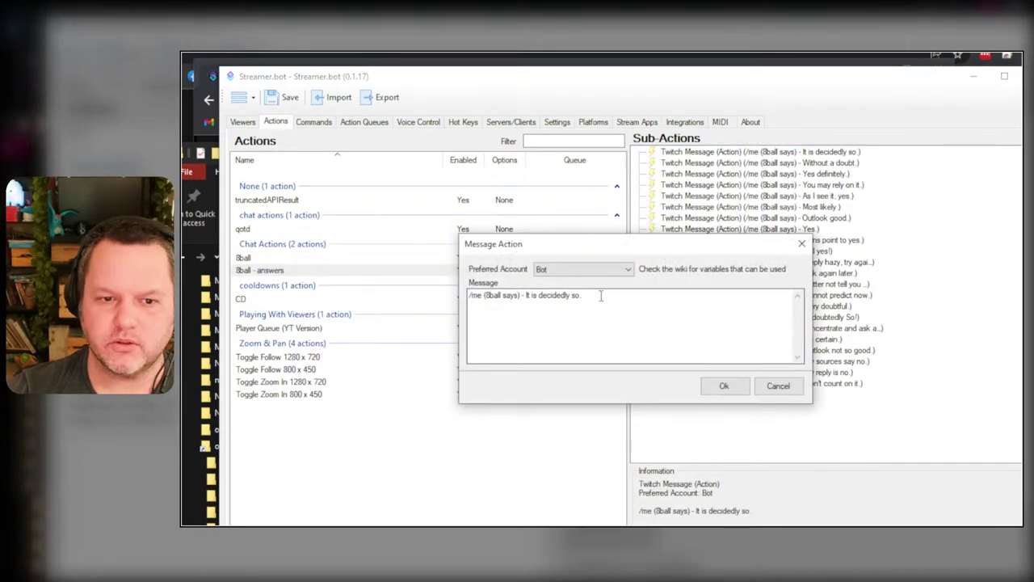
pyautogui.moveTo(600, 296); pyautogui.dragTo(468, 298)
pyautogui.hotkey('alt', 'Tab')
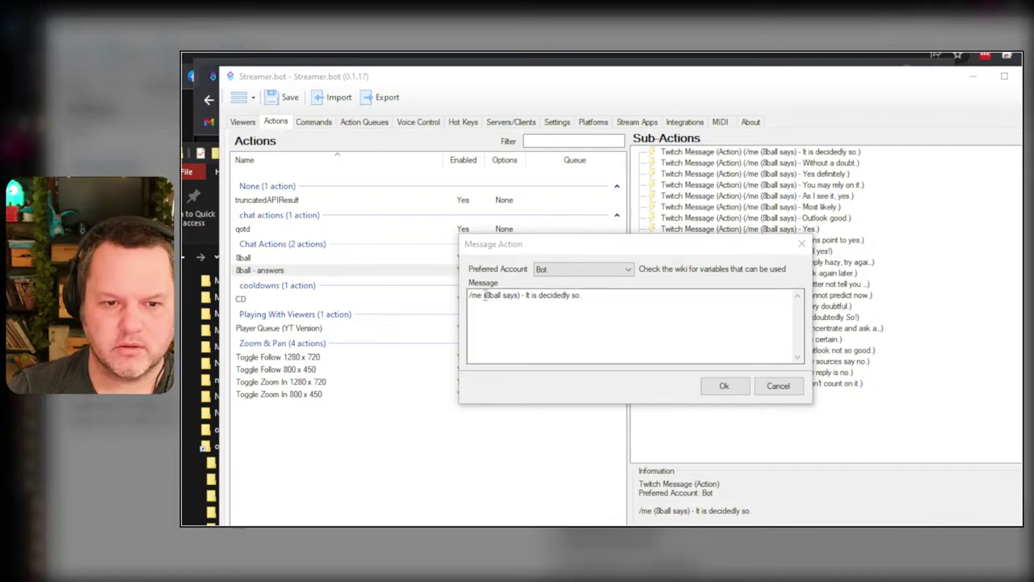
pyautogui.moveTo(485, 295); pyautogui.dragTo(440, 296)
pyautogui.press('Right')
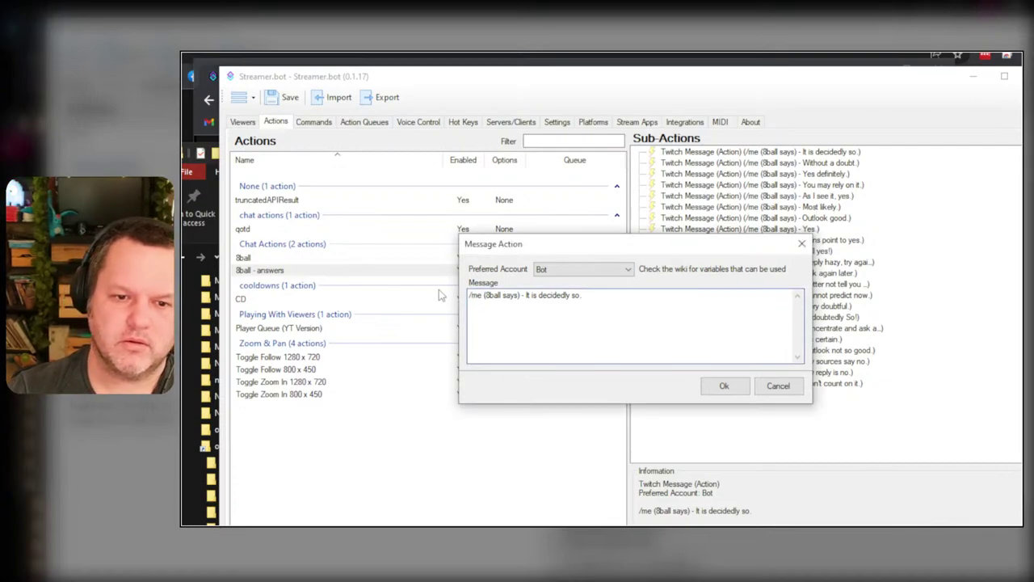
pyautogui.hotkey('shift', 'End')
pyautogui.hotkey('ctrl', 'c')
pyautogui.click(778, 385)
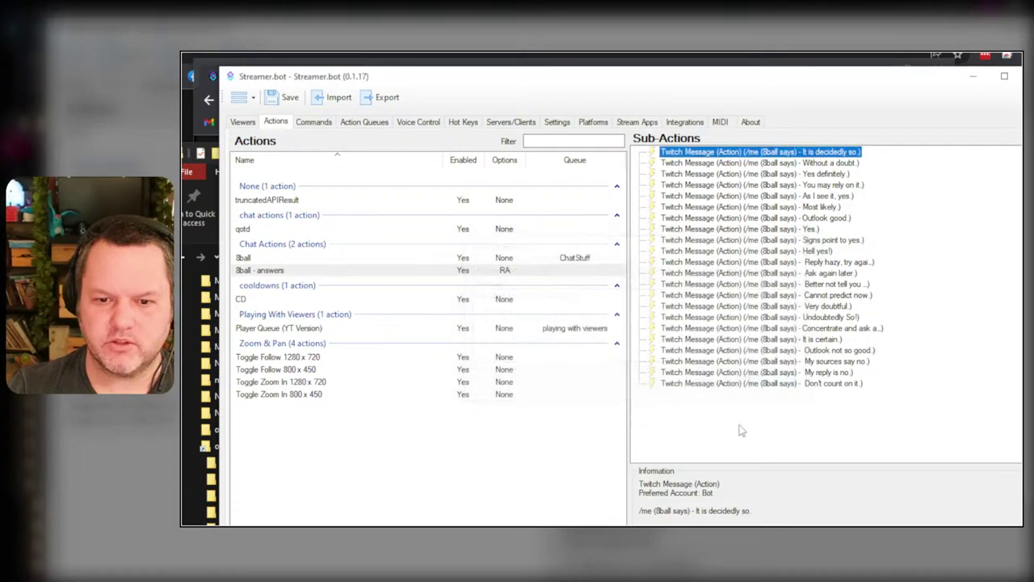
# - Add a YouTube Message sub-action to 8ball - answers with the text "(8ball says) - It is decidedly so."
pyautogui.rightClick(732, 405)
pyautogui.moveTo(828, 437)
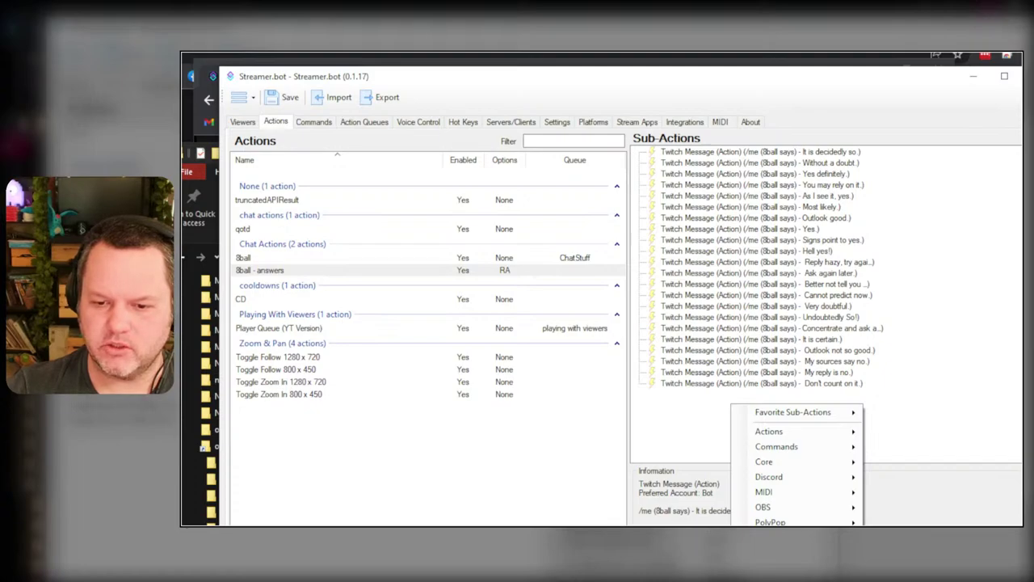
pyautogui.click(897, 537)
pyautogui.click(652, 314)
pyautogui.hotkey('ctrl', 'v')
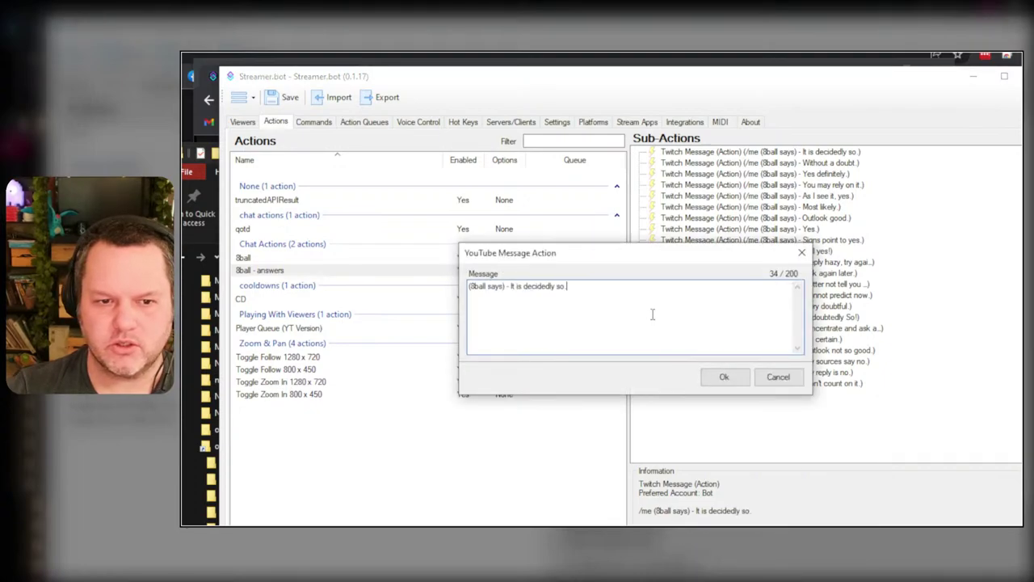
pyautogui.click(725, 377)
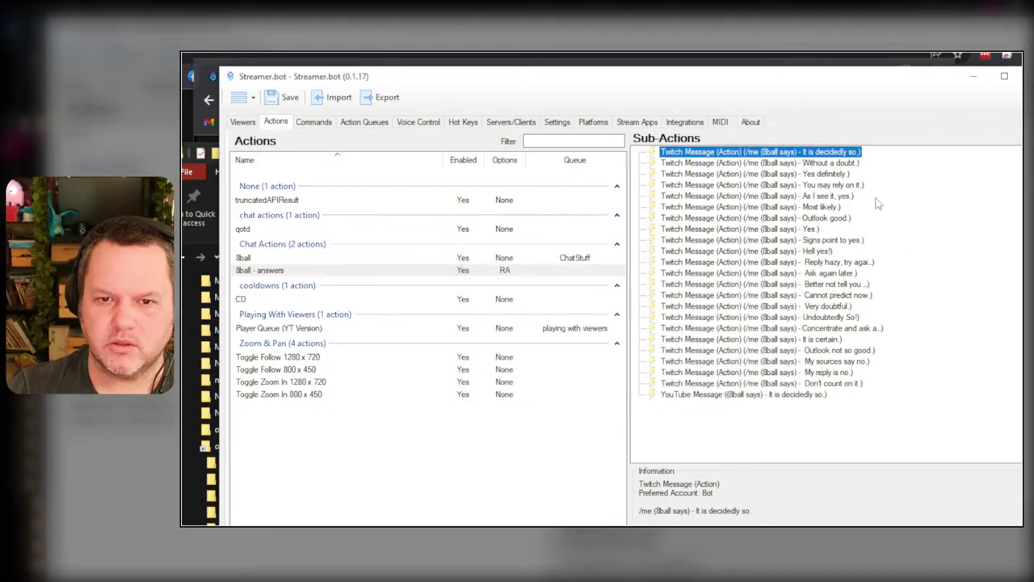
# - Move the new YouTube message up beside the matching "It is decidedly so." Twitch message, and delete that Twitch message
pyautogui.moveTo(745, 394); pyautogui.dragTo(759, 154)
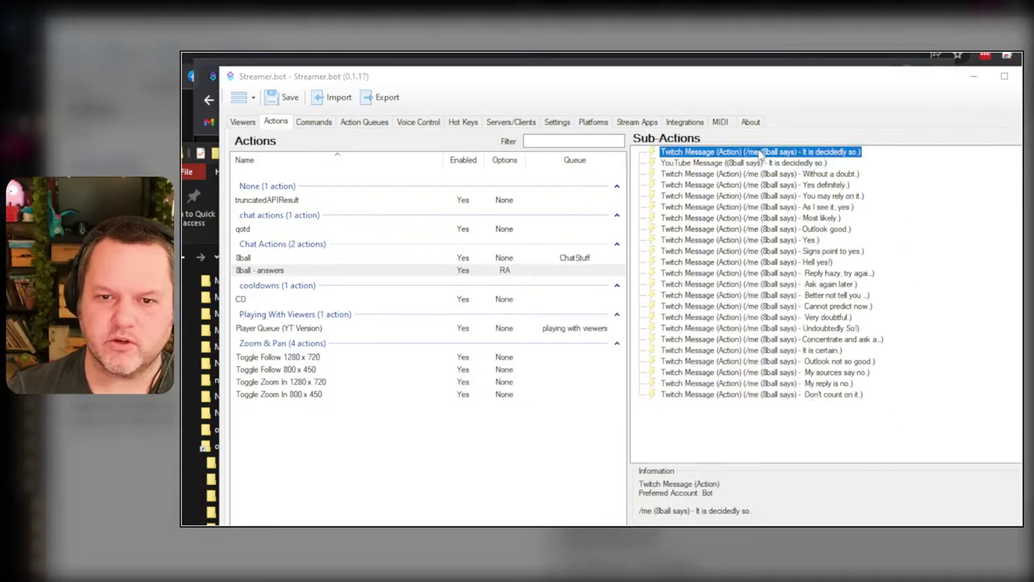
pyautogui.press('Delete')
pyautogui.press('Return')
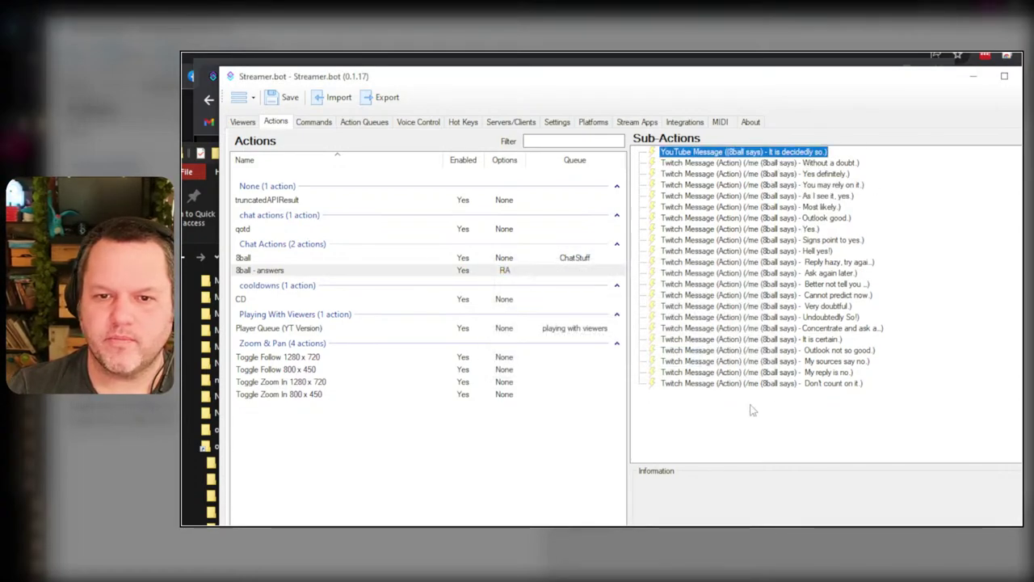
# - Duplicate the YouTube message "(8ball says) - It is decidedly so." in the 8ball - answers action
pyautogui.rightClick(742, 152)
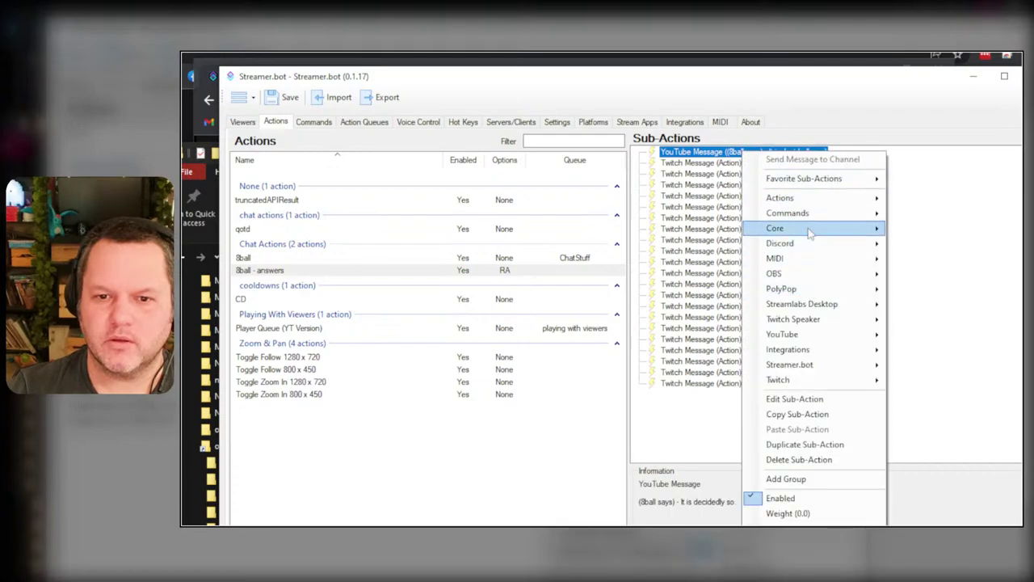
pyautogui.click(810, 444)
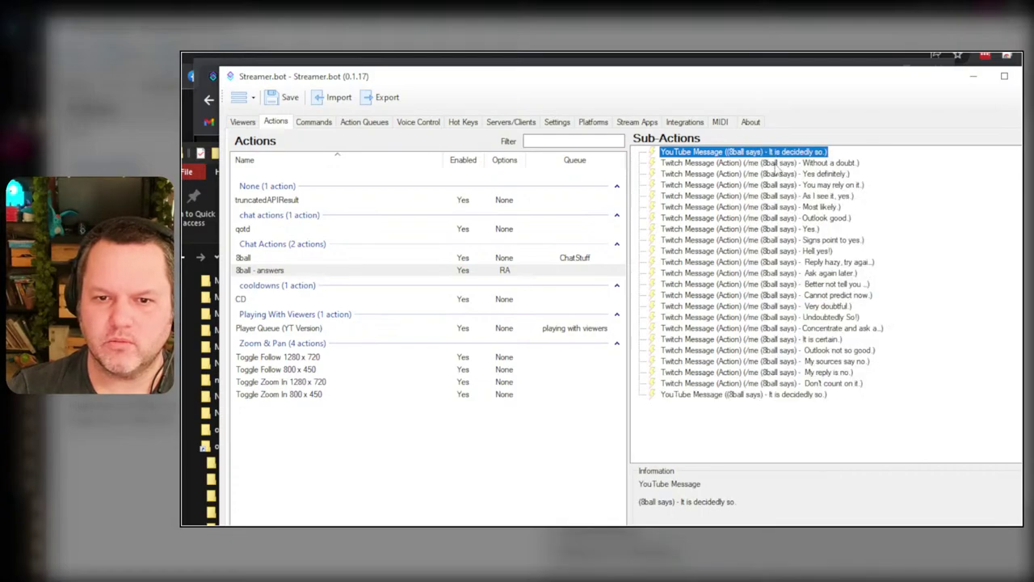
# - Go through the Twitch messages of the 8ball - answers action one by one to gauge how many YouTube copies are needed
pyautogui.click(820, 174)
pyautogui.click(823, 196)
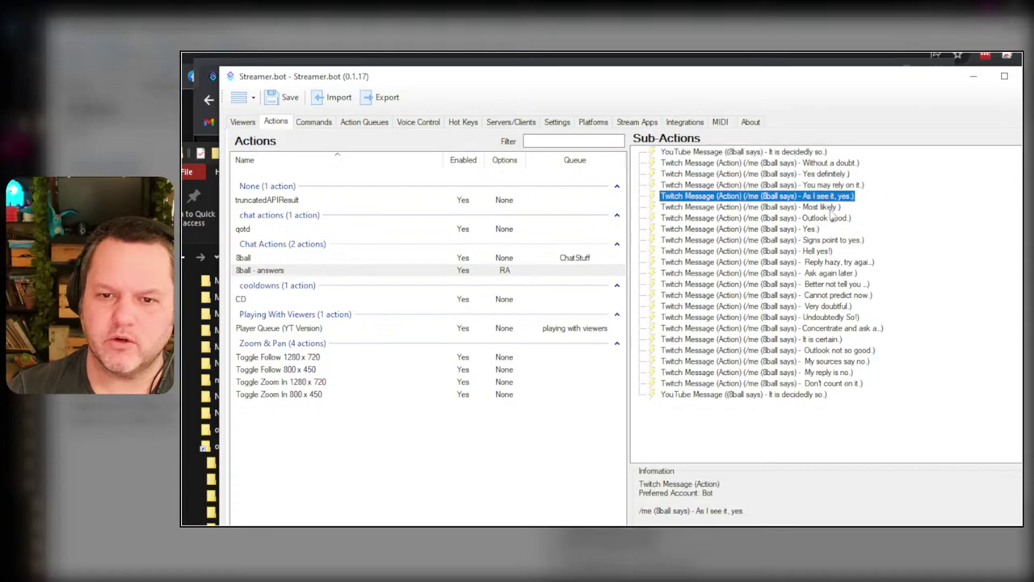
pyautogui.click(829, 208)
pyautogui.press('Down')
pyautogui.press('Down')
pyautogui.press('Down')
pyautogui.press('Down')
pyautogui.press('Down')
pyautogui.press('Down')
pyautogui.press('Down')
pyautogui.press('Down')
pyautogui.press('Down')
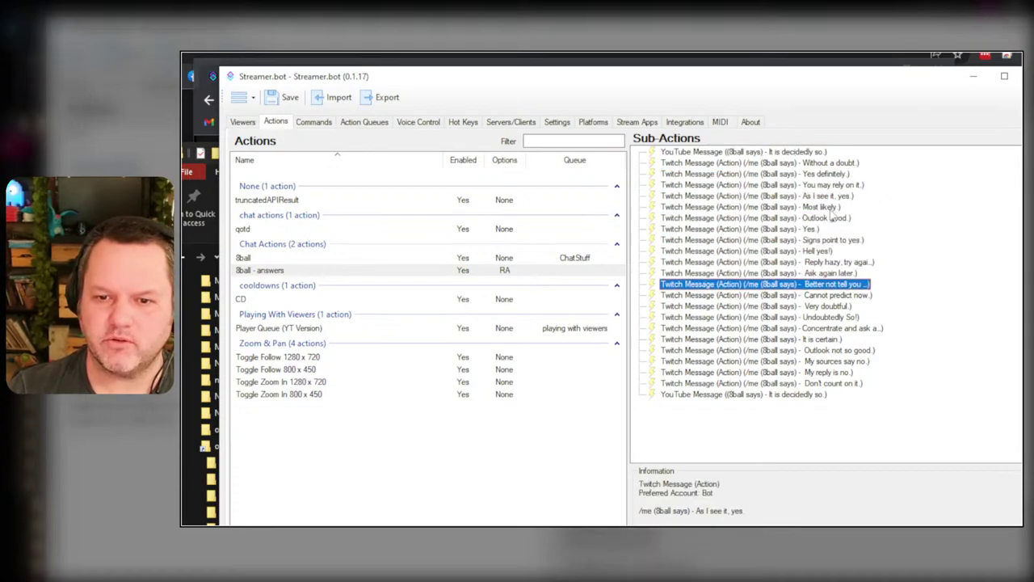
pyautogui.press('Down')
pyautogui.press('Down')
pyautogui.press('Down')
pyautogui.press('Down')
pyautogui.press('Down')
pyautogui.press('Down')
pyautogui.press('Down')
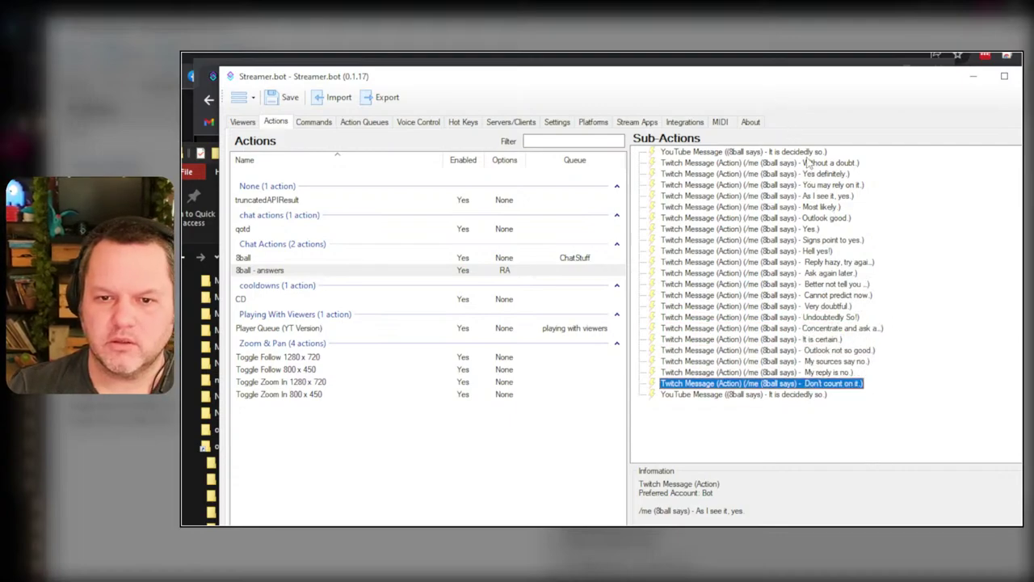
# - Move the copied YouTube message directly below the original, and duplicate the "It is decidedly so." message repeatedly for the remaining Twitch answers
pyautogui.moveTo(792, 395); pyautogui.dragTo(804, 161)
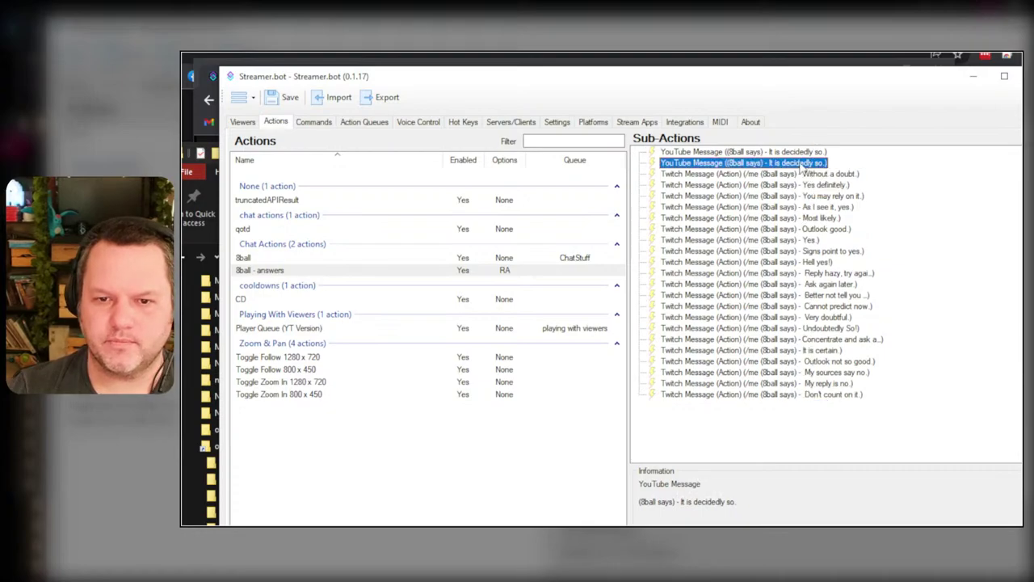
pyautogui.rightClick(800, 164)
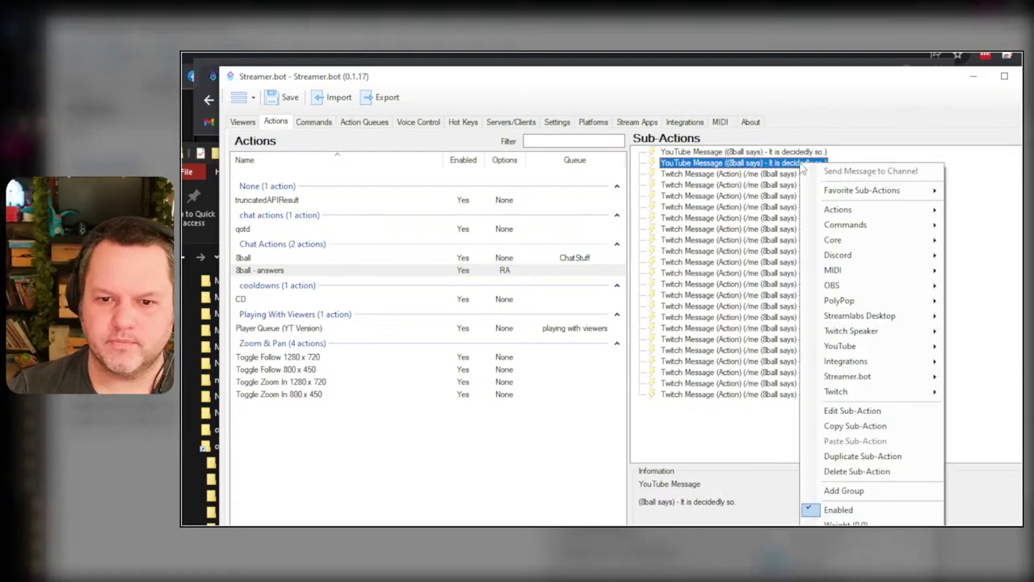
pyautogui.click(862, 457)
pyautogui.rightClick(798, 168)
pyautogui.click(857, 460)
pyautogui.rightClick(816, 417)
pyautogui.click(862, 521)
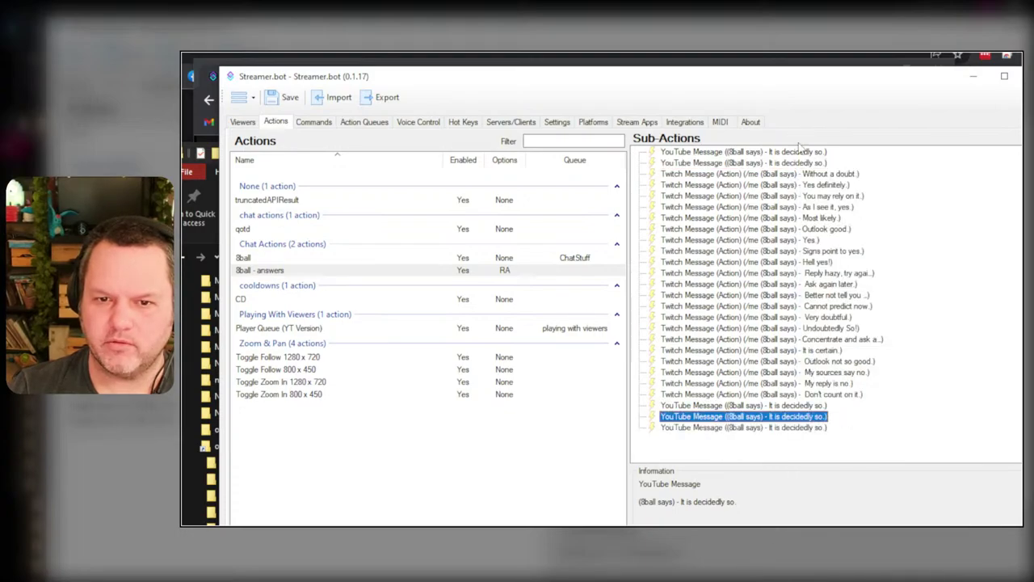
pyautogui.rightClick(806, 161)
pyautogui.click(889, 450)
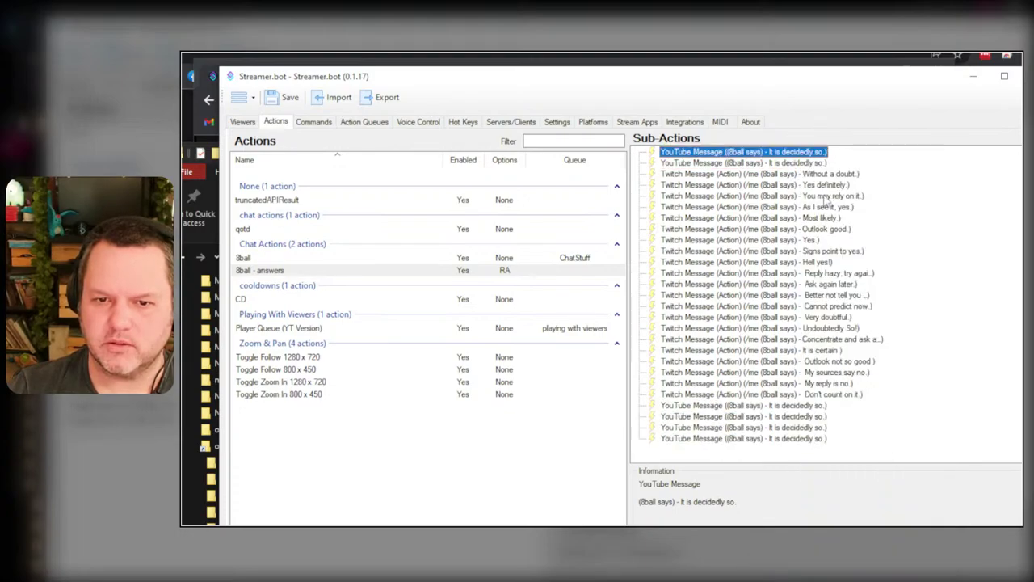
pyautogui.rightClick(818, 164)
pyautogui.click(869, 457)
pyautogui.rightClick(808, 166)
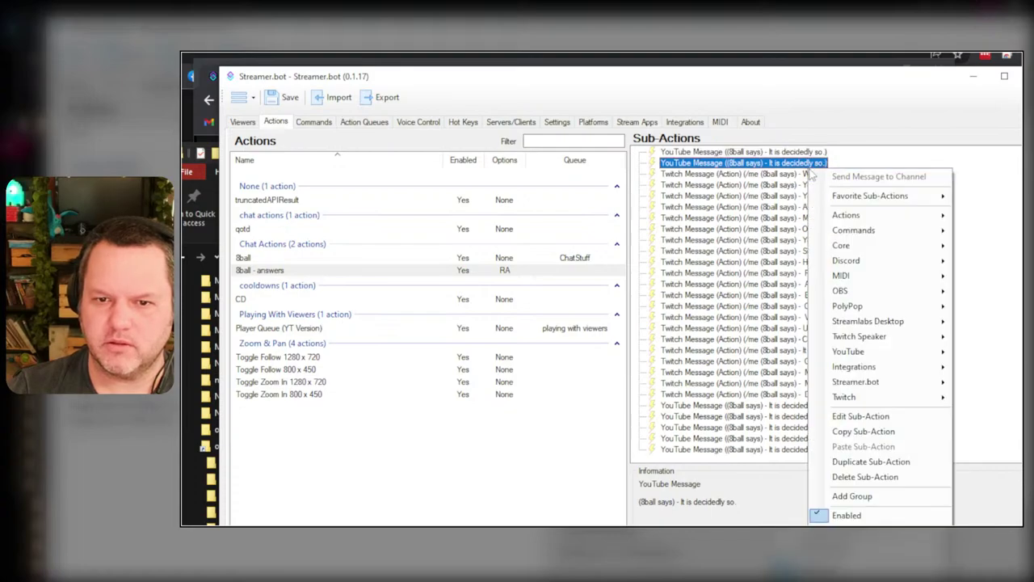
pyautogui.click(907, 462)
pyautogui.rightClick(818, 160)
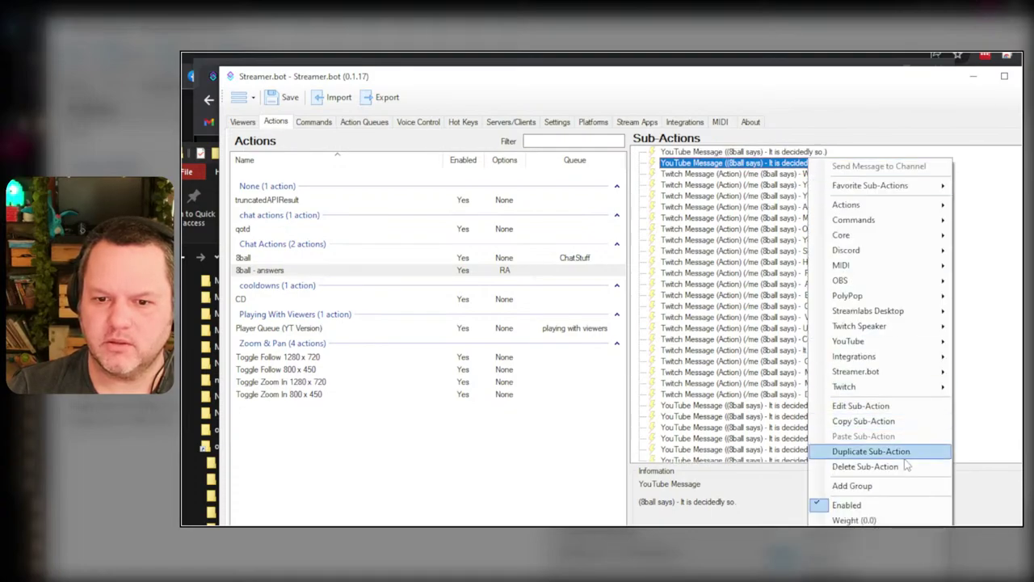
pyautogui.click(881, 452)
pyautogui.rightClick(796, 153)
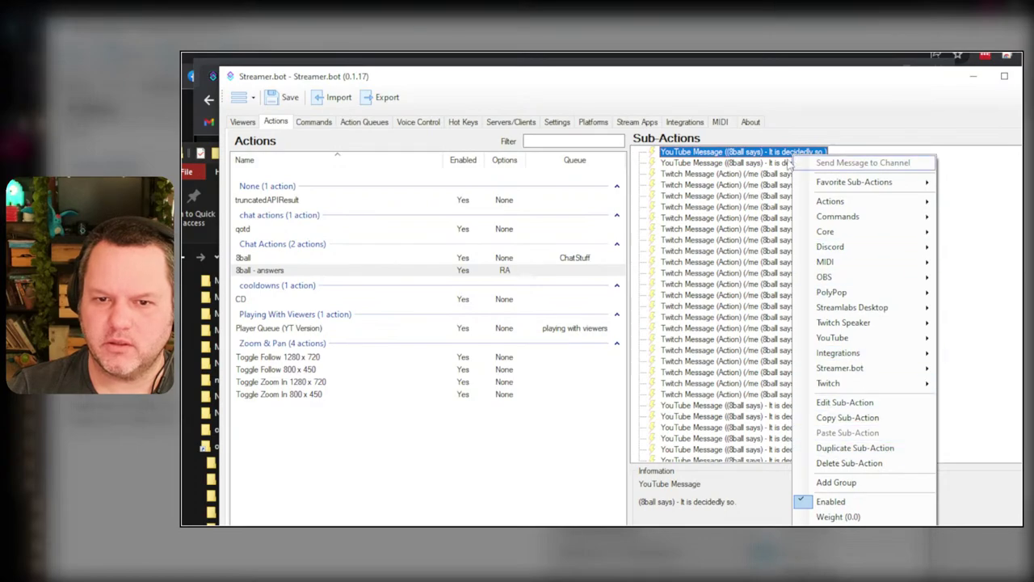
pyautogui.click(875, 456)
pyautogui.rightClick(788, 160)
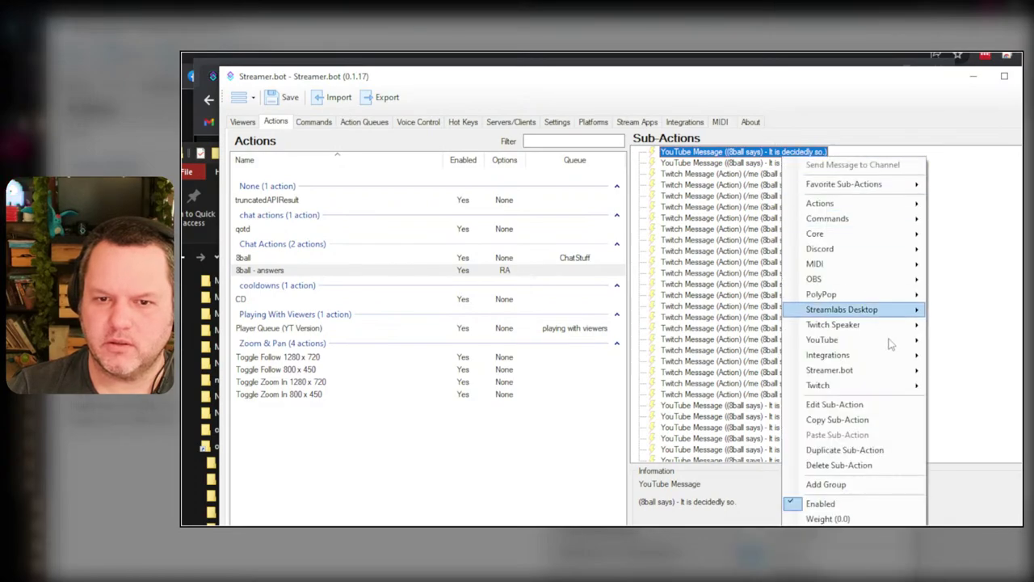
pyautogui.click(888, 451)
pyautogui.rightClick(796, 154)
pyautogui.click(876, 456)
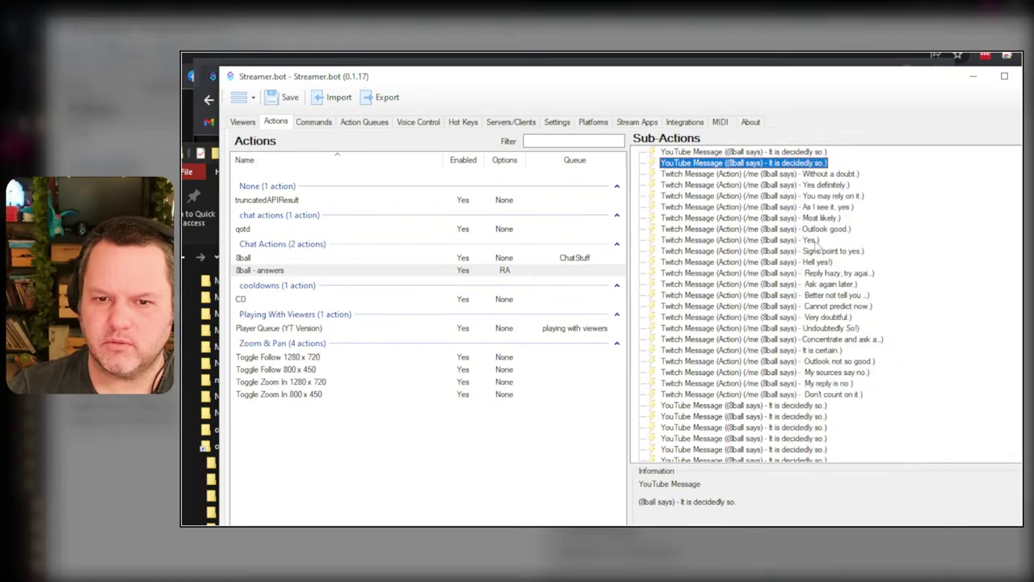
pyautogui.click(807, 164)
pyautogui.rightClick(806, 166)
pyautogui.click(868, 455)
pyautogui.rightClick(807, 165)
pyautogui.click(919, 469)
pyautogui.press('Return')
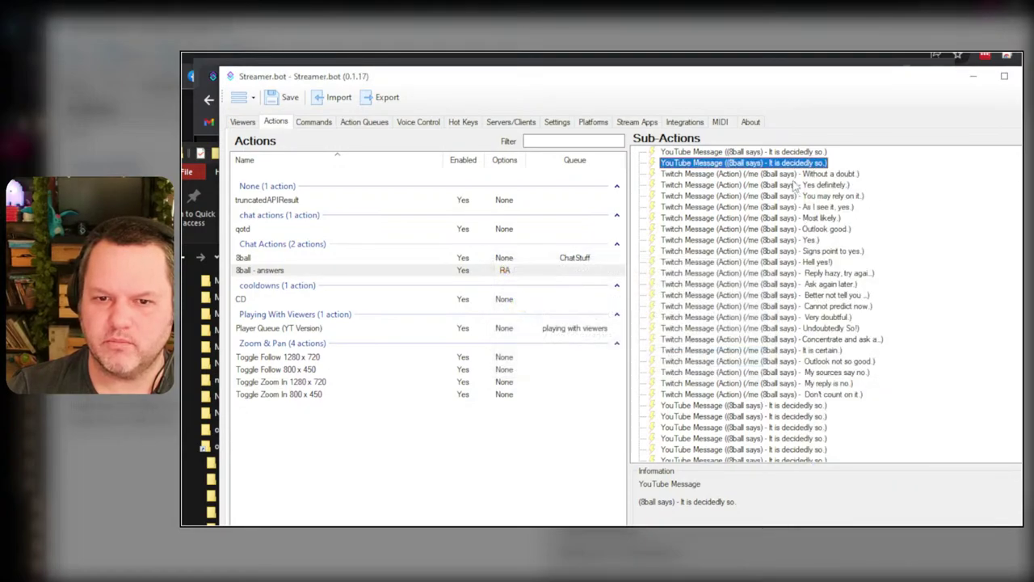
pyautogui.rightClick(800, 154)
pyautogui.click(890, 446)
pyautogui.rightClick(810, 164)
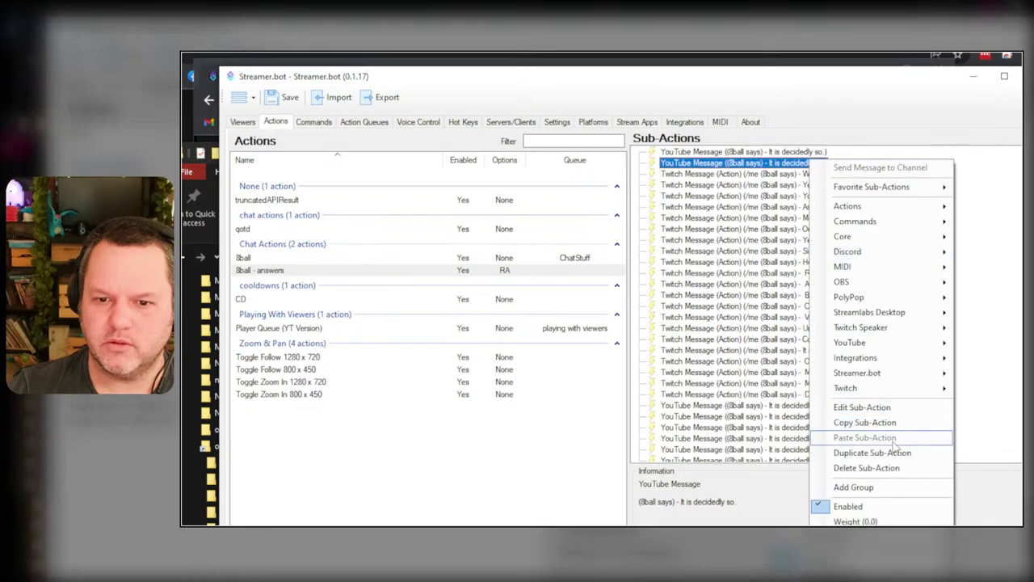
pyautogui.click(870, 450)
pyautogui.rightClick(808, 159)
pyautogui.click(870, 450)
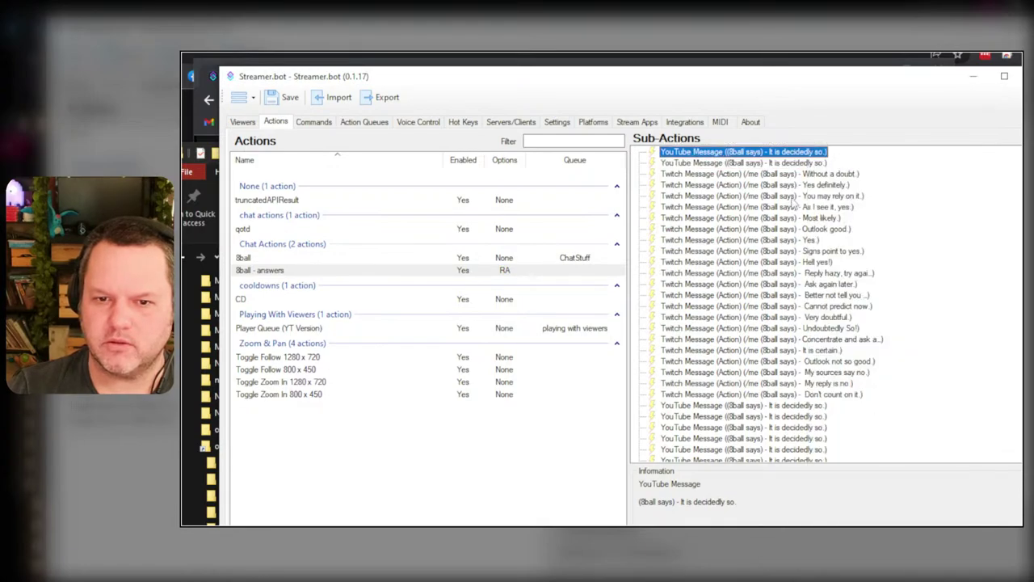
pyautogui.rightClick(808, 163)
pyautogui.click(870, 450)
pyautogui.rightClick(810, 163)
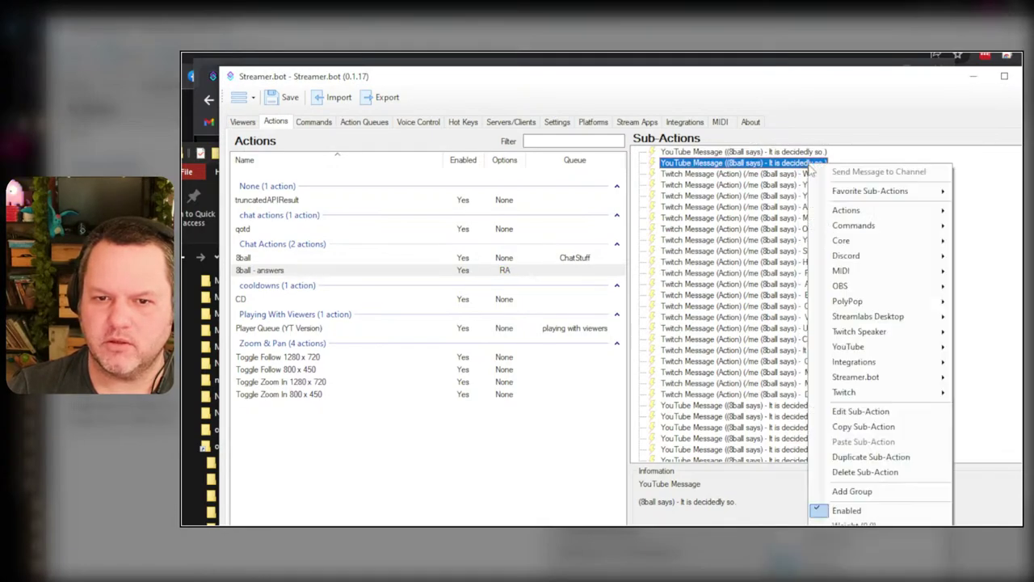
pyautogui.click(913, 453)
pyautogui.rightClick(804, 163)
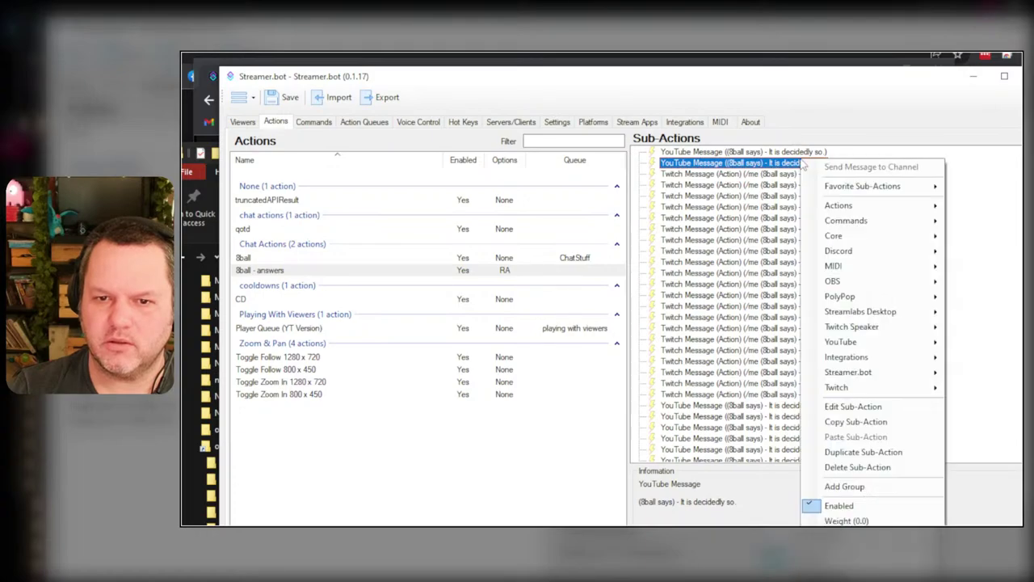
pyautogui.click(881, 451)
pyautogui.rightClick(823, 163)
pyautogui.click(888, 458)
pyautogui.rightClick(808, 163)
pyautogui.click(881, 455)
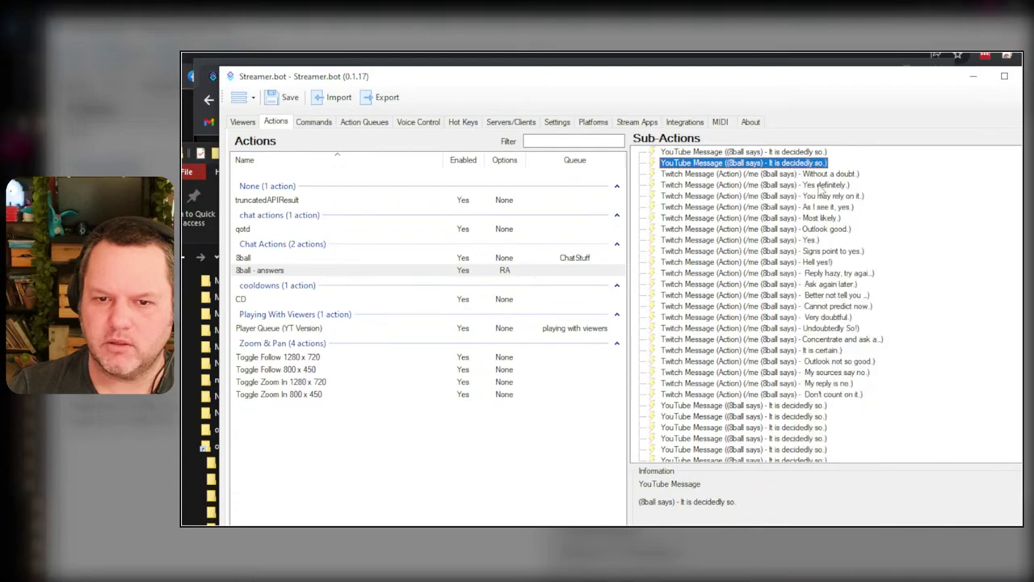
# - Change the second YouTube message to "(8ball says) - Without a doubt." and delete the matching Twitch message
pyautogui.doubleClick(808, 163)
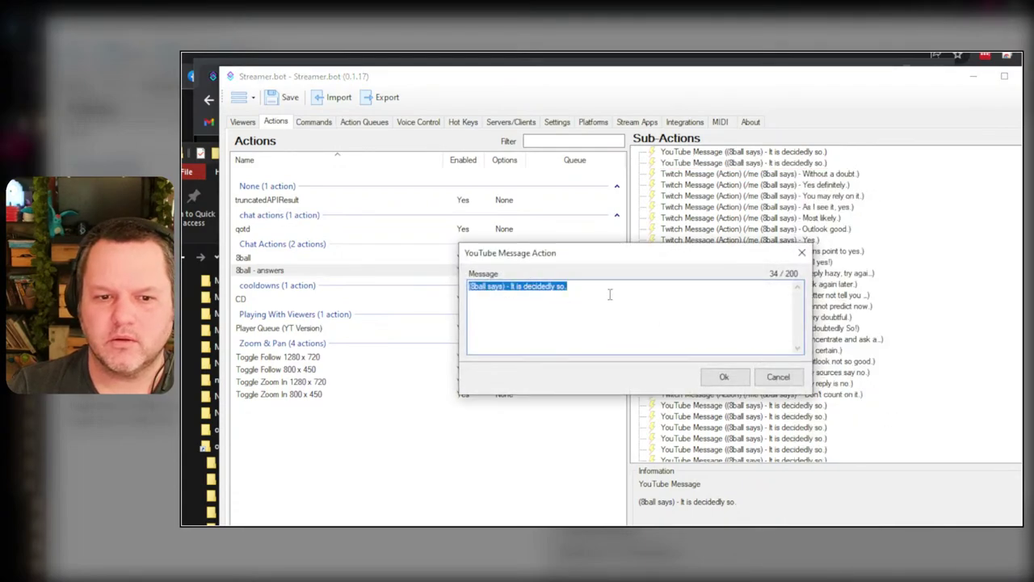
pyautogui.click(547, 287)
pyautogui.moveTo(512, 286); pyautogui.dragTo(766, 291)
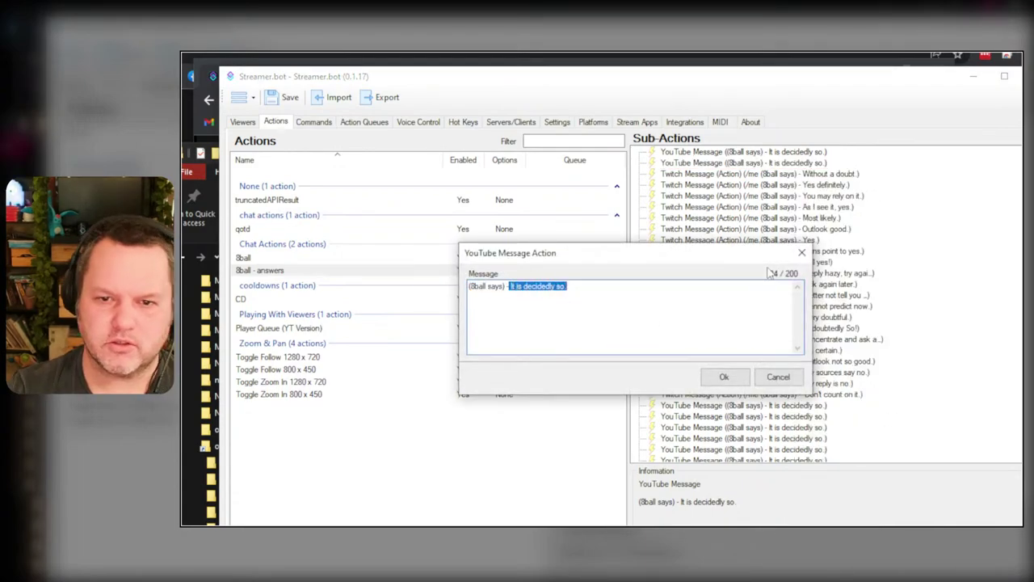
pyautogui.press('BackSpace')
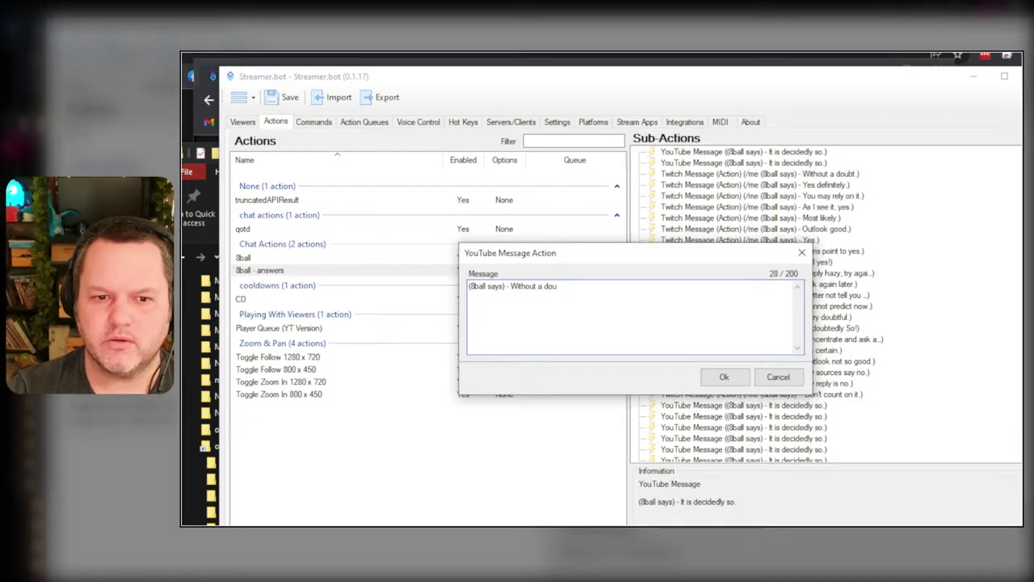
pyautogui.write('Without a doubt.')
pyautogui.click(724, 376)
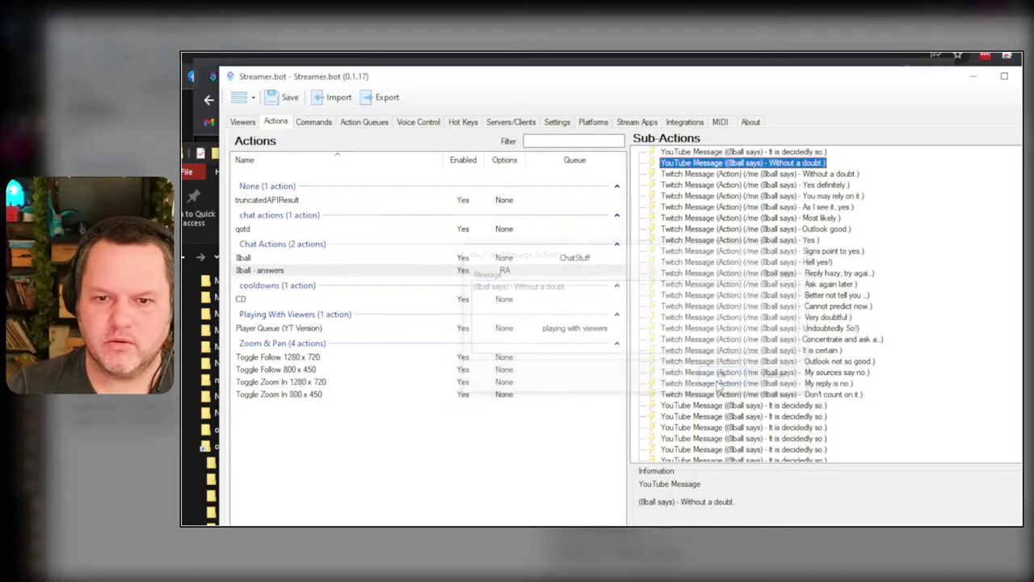
pyautogui.click(808, 173)
pyautogui.press('Delete')
pyautogui.press('Return')
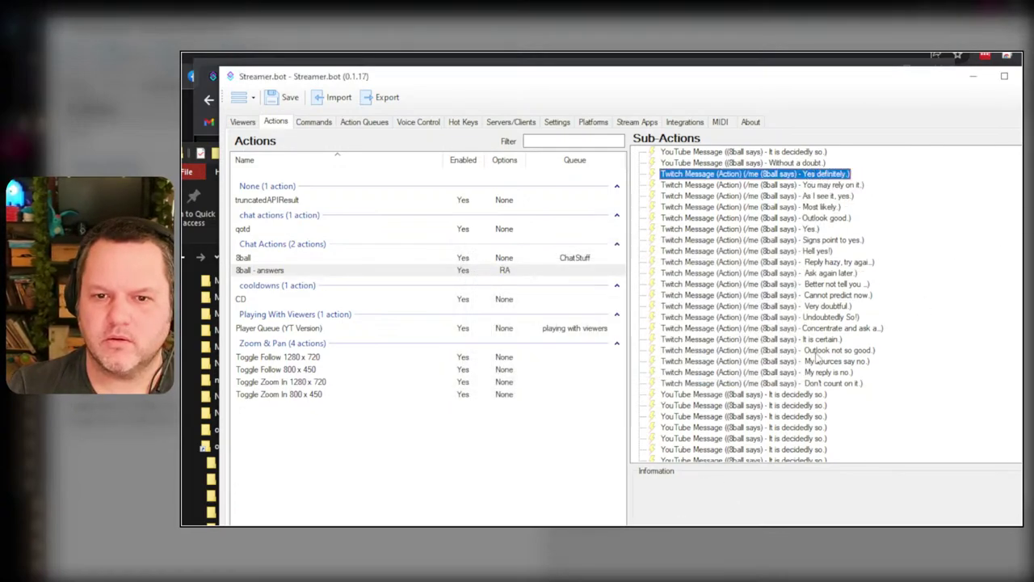
# - Change the first YouTube copy below the Twitch messages to "(8ball says) - Yes definitely." and delete the matching Twitch message
pyautogui.doubleClick(800, 394)
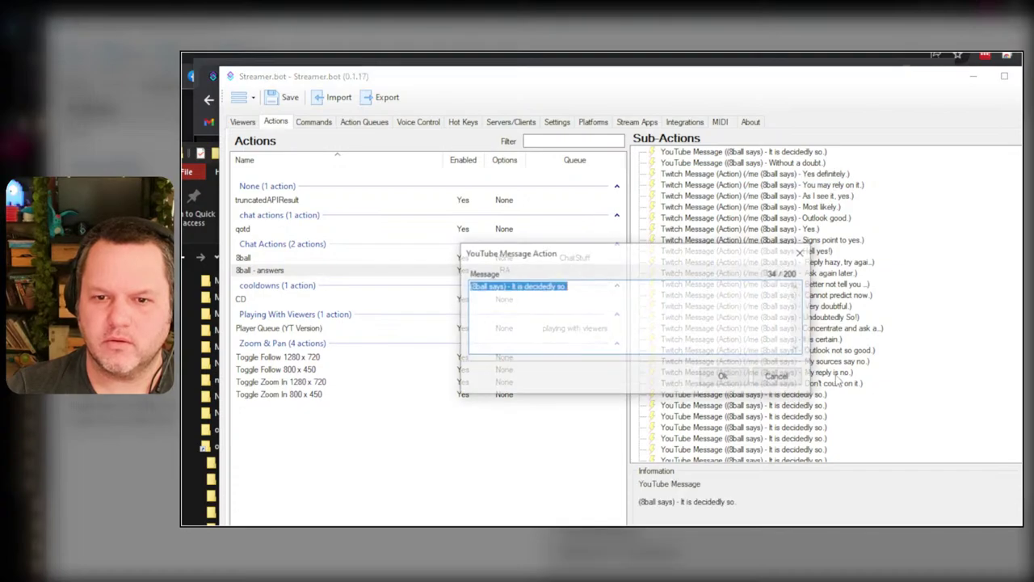
pyautogui.click(603, 311)
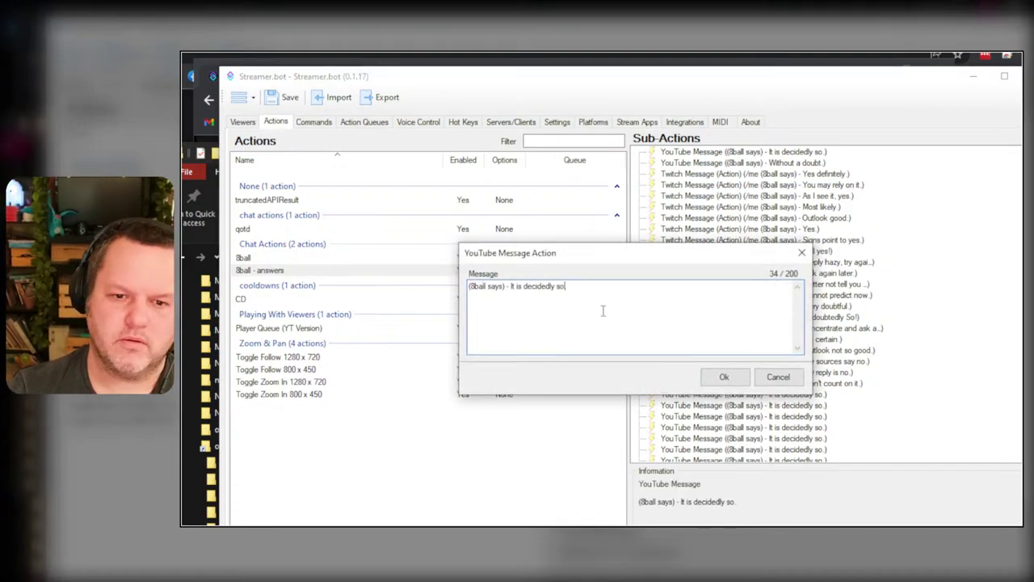
pyautogui.hotkey('shift', 'Left')
pyautogui.hotkey('shift', 'Left')
pyautogui.hotkey('shift', 'Left')
pyautogui.hotkey('shift', 'Left')
pyautogui.hotkey('shift', 'Left')
pyautogui.hotkey('shift', 'Left')
pyautogui.hotkey('shift', 'Left')
pyautogui.hotkey('shift', 'Left')
pyautogui.hotkey('shift', 'Left')
pyautogui.hotkey('shift', 'Left')
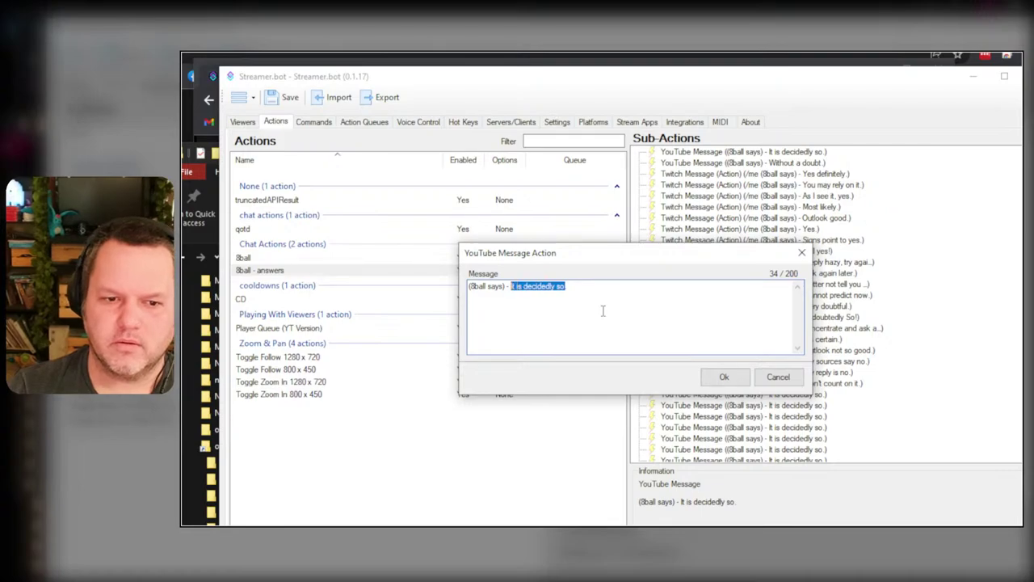
pyautogui.write('Yes De')
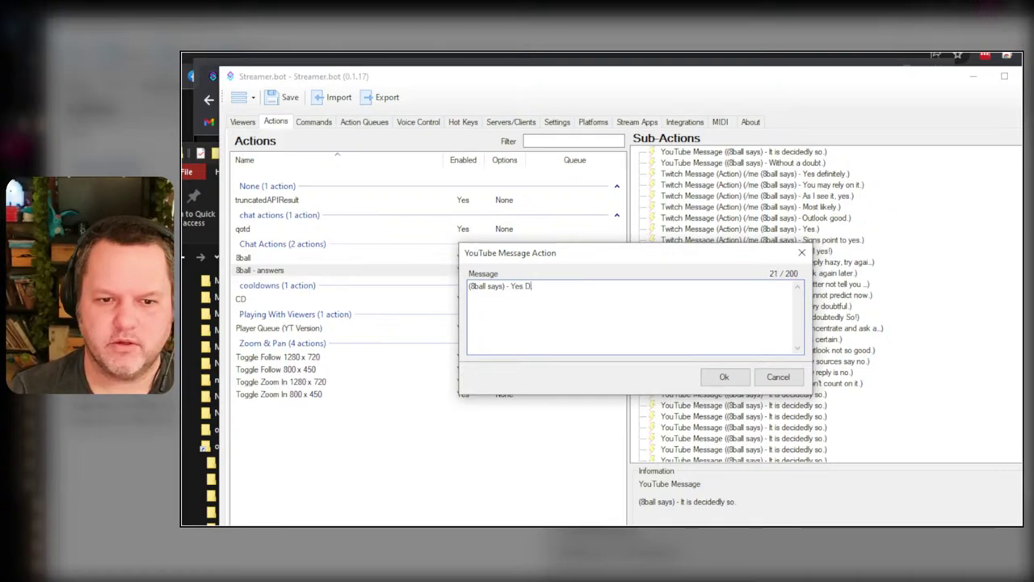
pyautogui.press('BackSpace')
pyautogui.write('definitely.')
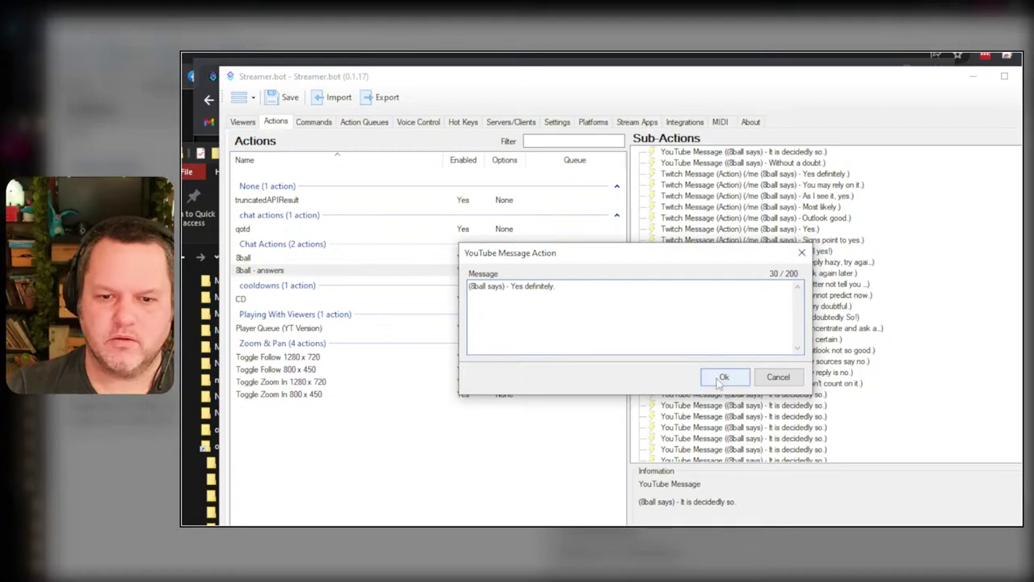
pyautogui.click(724, 376)
pyautogui.click(821, 174)
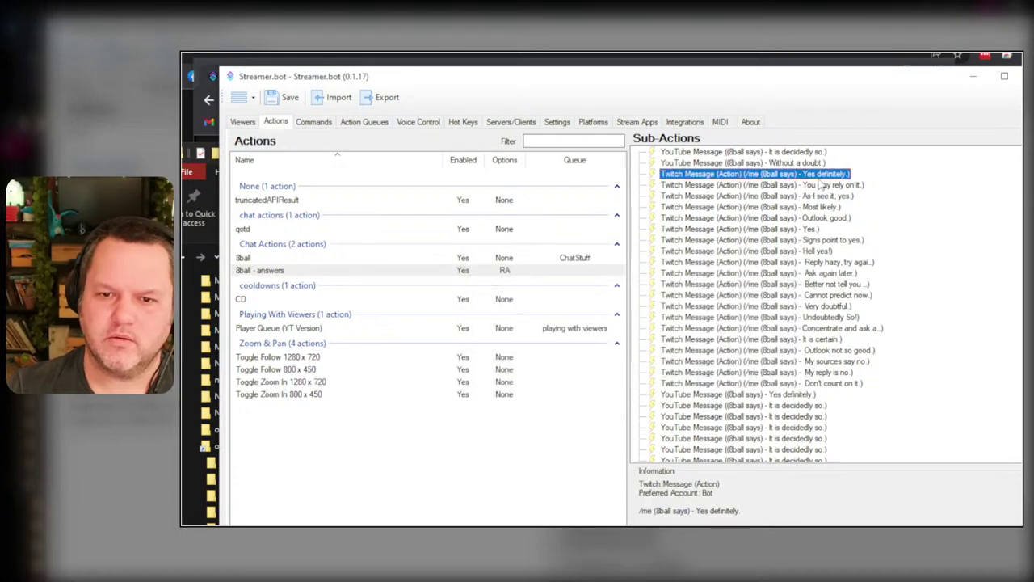
pyautogui.press('Delete')
# - Change the next "It is decidedly so." YouTube copy to "(8ball says) - You may rely on it."
pyautogui.doubleClick(800, 404)
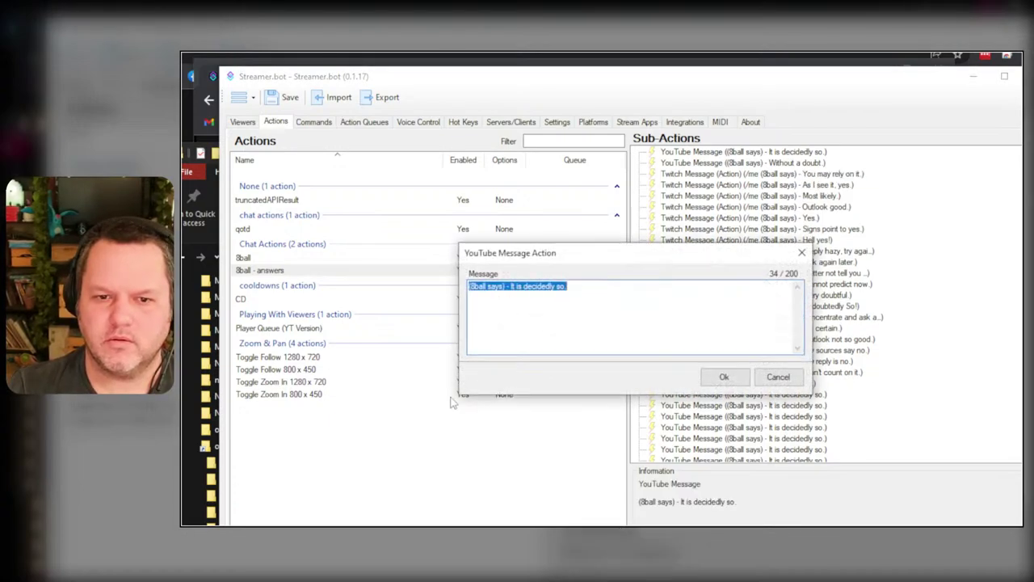
pyautogui.moveTo(509, 287); pyautogui.dragTo(598, 291)
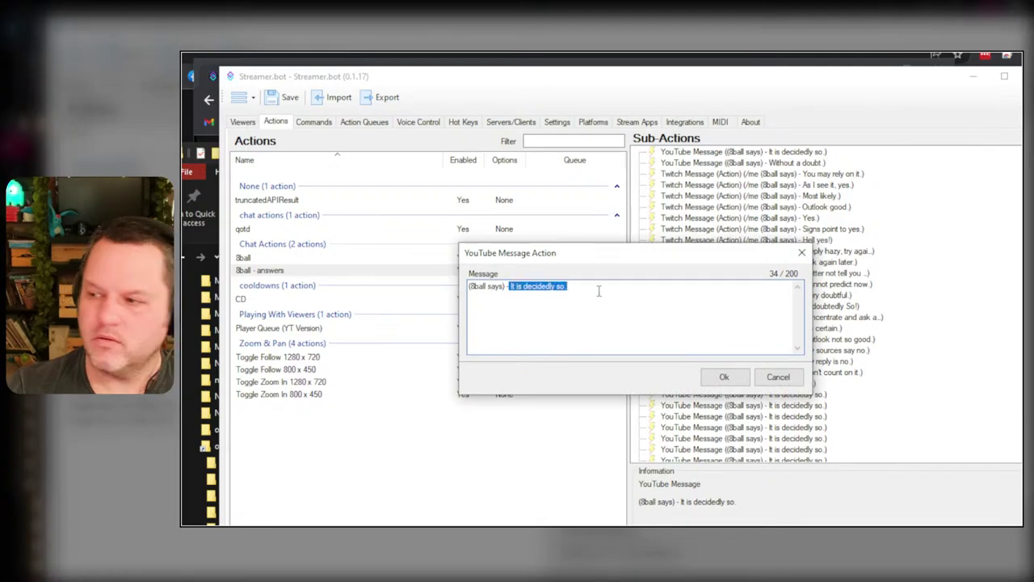
pyautogui.press('BackSpace')
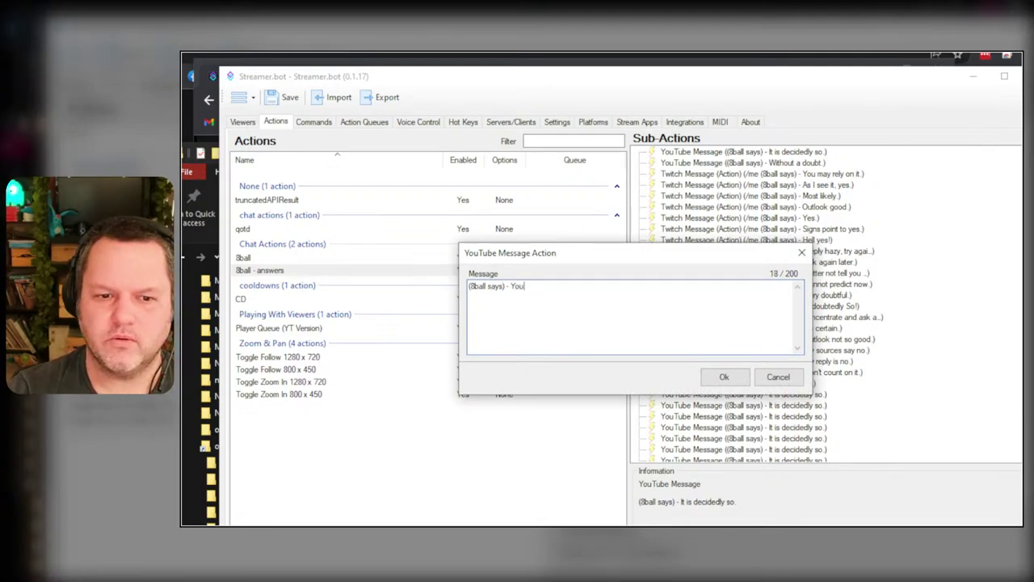
pyautogui.write('You may rely on it.')
pyautogui.click(724, 376)
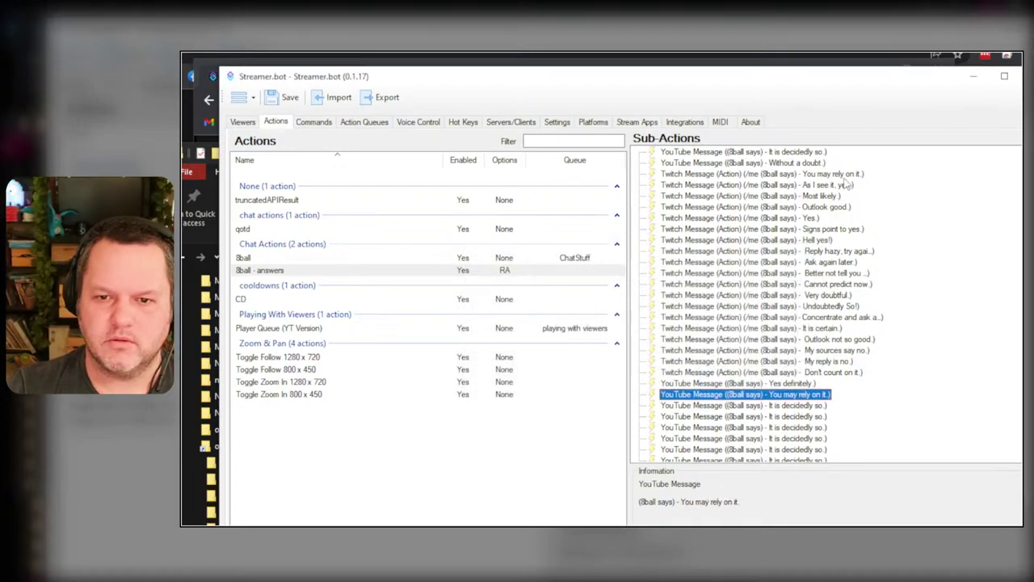
# - Delete the Twitch message "You may rely on it." from the sub-actions
pyautogui.click(845, 179)
pyautogui.press('Delete')
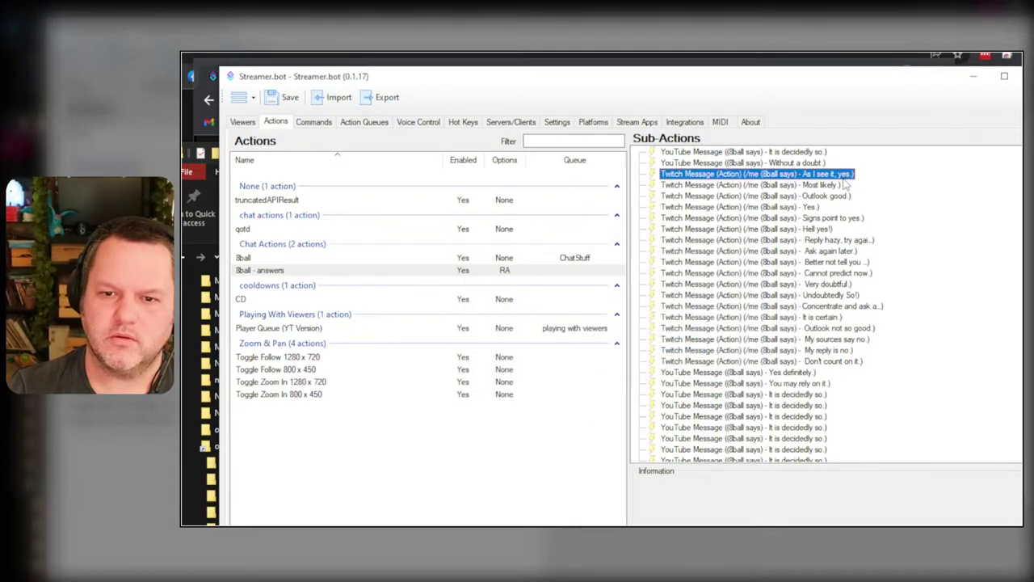
# - Change the next "It is decidedly so." YouTube copy to "(8ball says) - As I see it, yes." and delete the matching Twitch message
pyautogui.doubleClick(797, 404)
pyautogui.click(510, 286)
pyautogui.moveTo(510, 286); pyautogui.dragTo(706, 291)
pyautogui.press('BackSpace')
pyautogui.write('As')
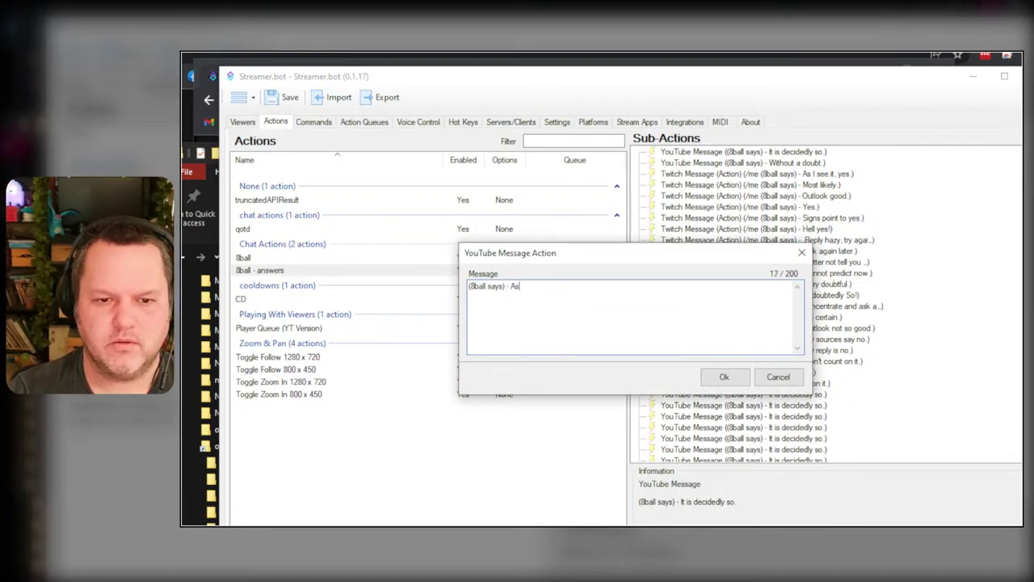
pyautogui.write(' I  I see it, yes.')
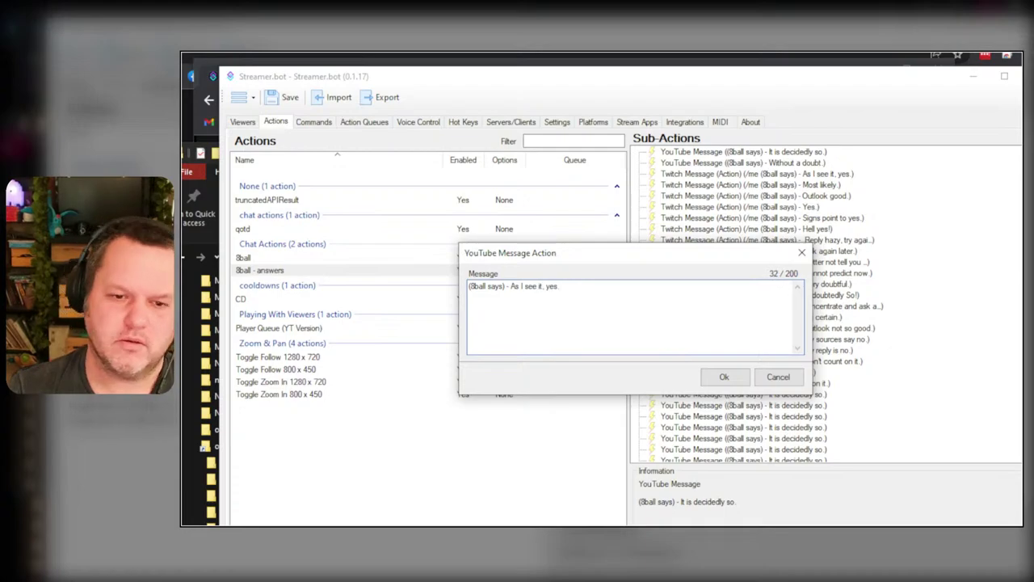
pyautogui.click(723, 376)
pyautogui.click(842, 175)
pyautogui.press('Delete')
pyautogui.press('Return')
# - Change the next "It is decidedly so." YouTube copy to "(8ball says) - Most likely." and delete the matching Twitch message
pyautogui.doubleClick(824, 396)
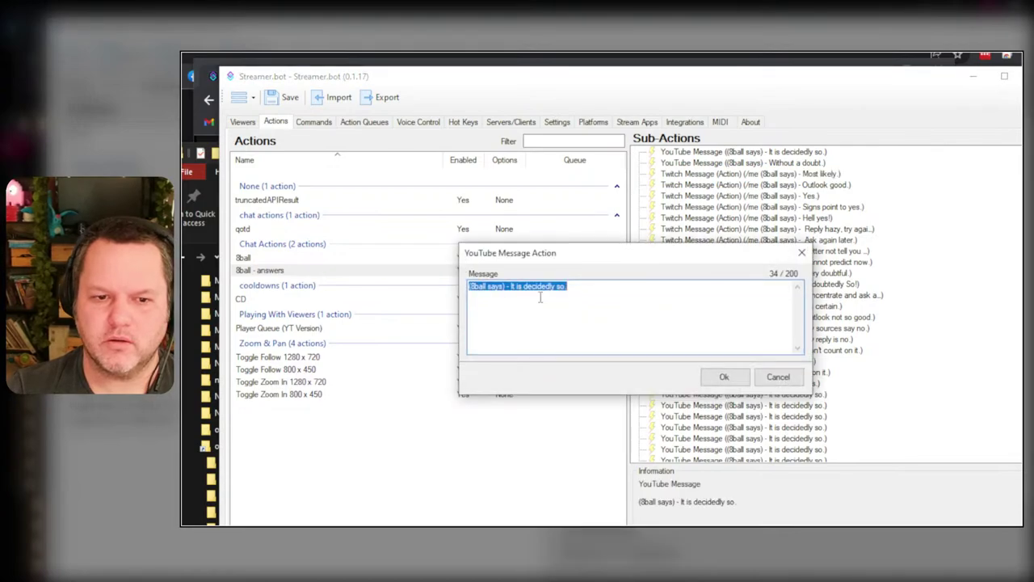
pyautogui.click(529, 286)
pyautogui.hotkey('shift', 'End')
pyautogui.write('Mo')
pyautogui.press('BackSpace')
pyautogui.press('BackSpace')
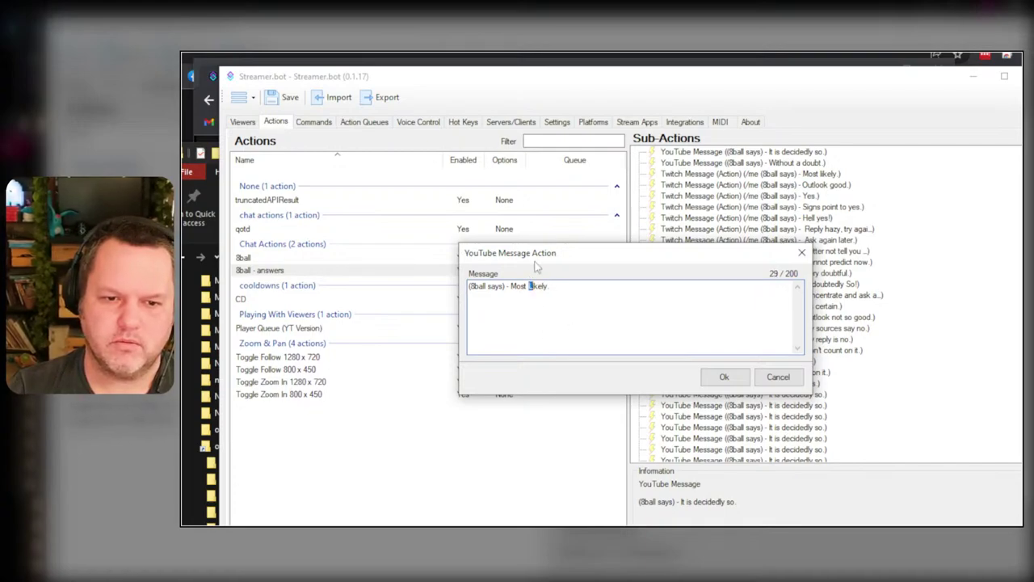
pyautogui.click(723, 376)
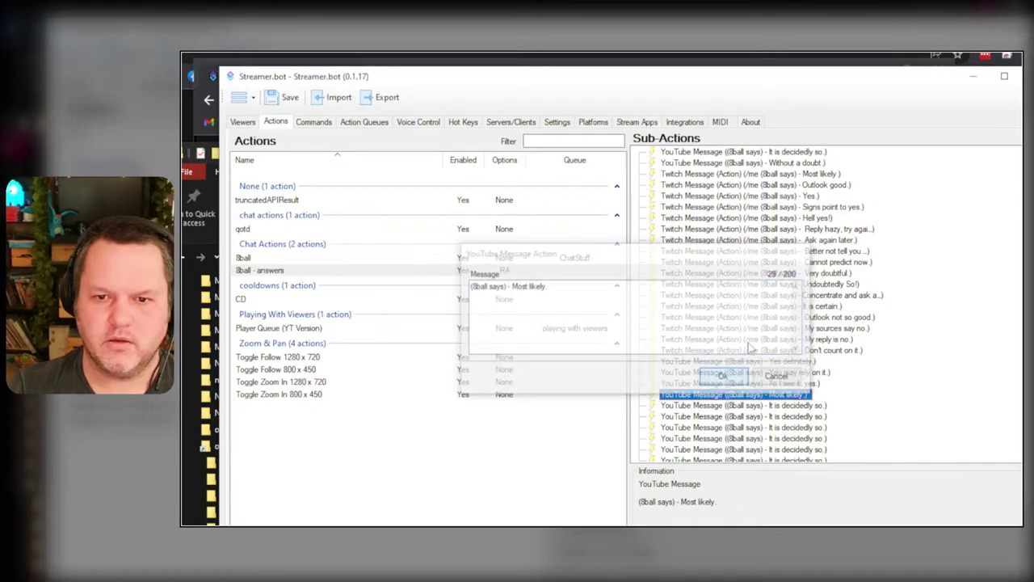
pyautogui.click(812, 175)
pyautogui.press('Delete')
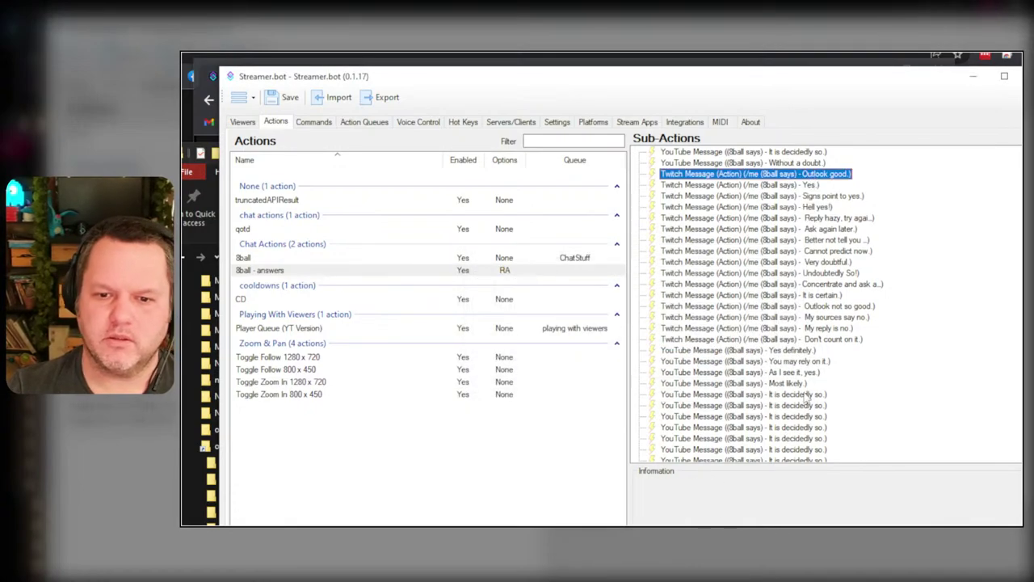
# - Change the next "It is decidedly so." YouTube copy to "(8ball says) - Outlook good." and delete the matching Twitch message
pyautogui.doubleClick(798, 396)
pyautogui.click(553, 286)
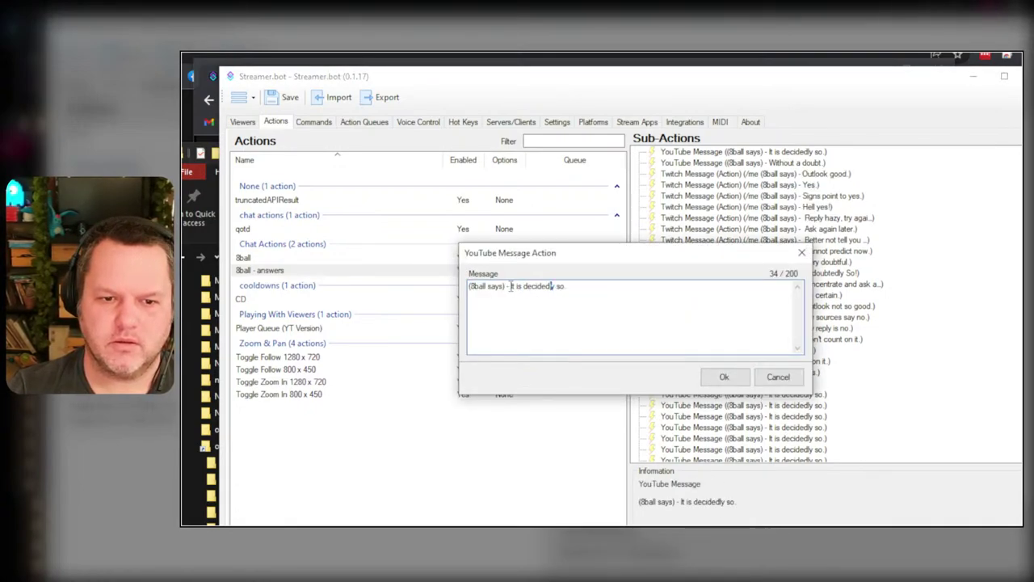
pyautogui.moveTo(510, 286); pyautogui.dragTo(649, 296)
pyautogui.write('Outlook')
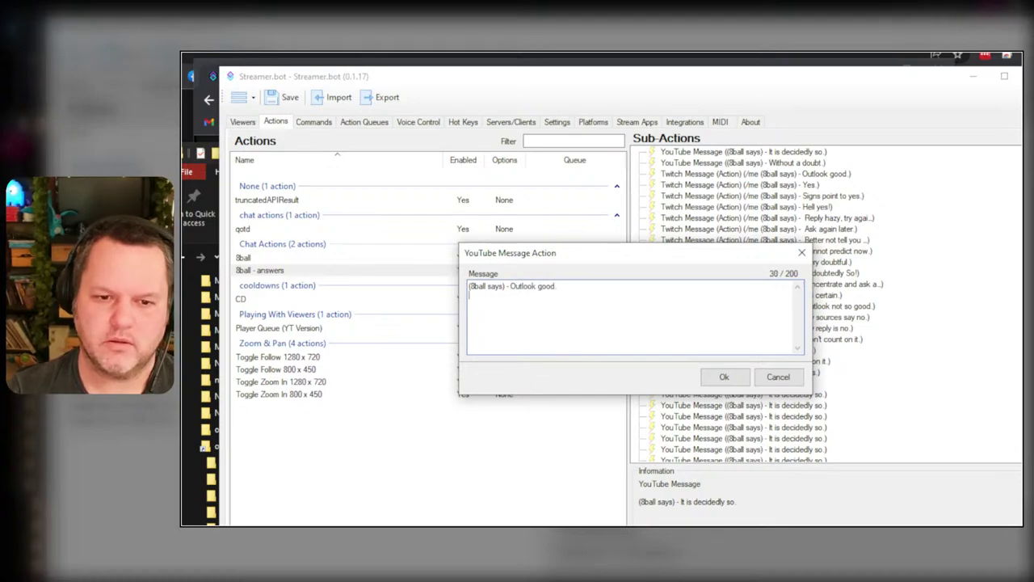
pyautogui.press('BackSpace')
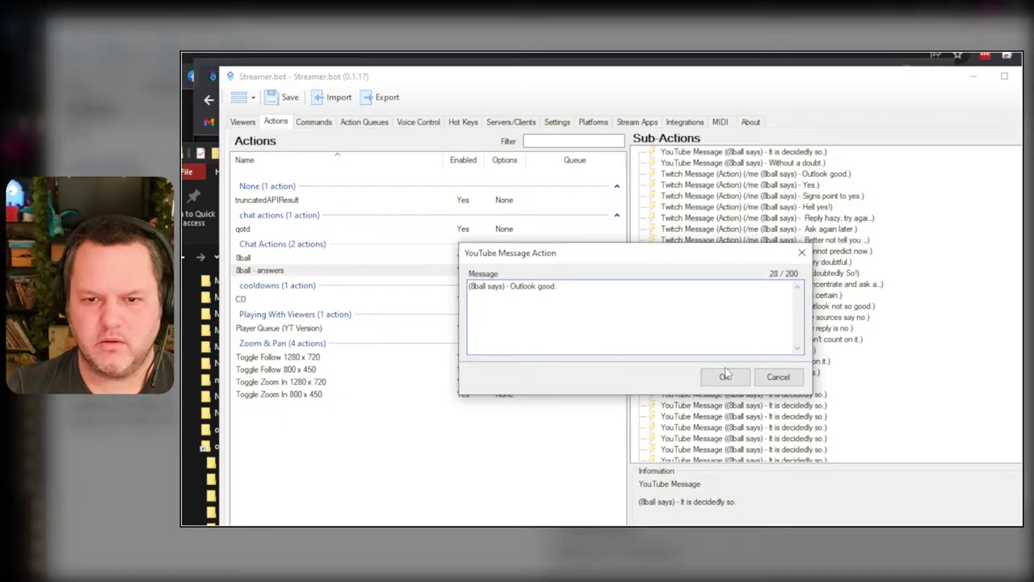
pyautogui.click(725, 376)
pyautogui.click(837, 175)
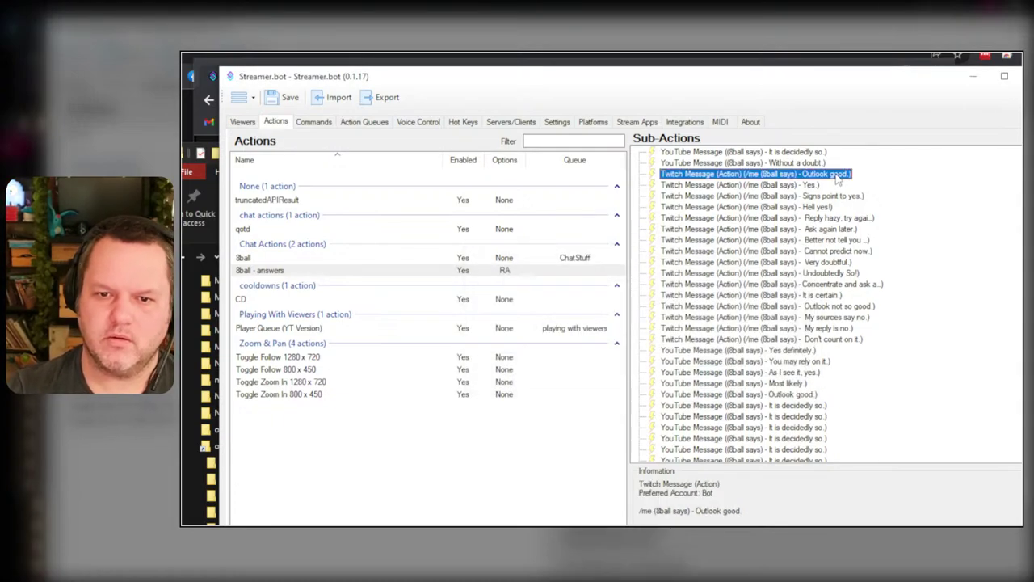
pyautogui.press('Delete')
# - Change the next "It is decidedly so." YouTube copy to "(8ball says) - Yes." and delete the matching Twitch message
pyautogui.doubleClick(804, 395)
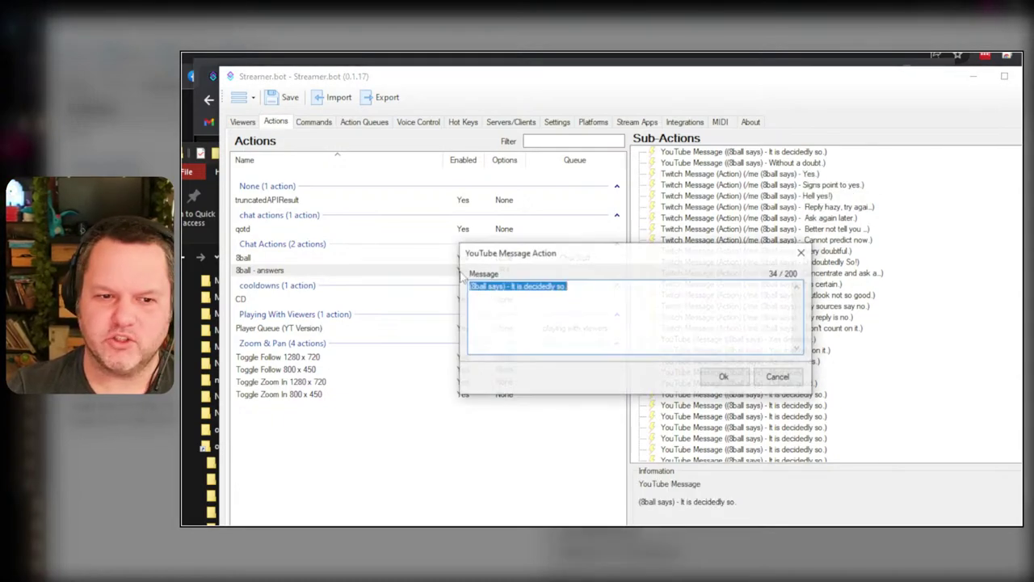
pyautogui.moveTo(511, 287); pyautogui.dragTo(618, 280)
pyautogui.press('BackSpace')
pyautogui.write('Yes')
pyautogui.click(724, 376)
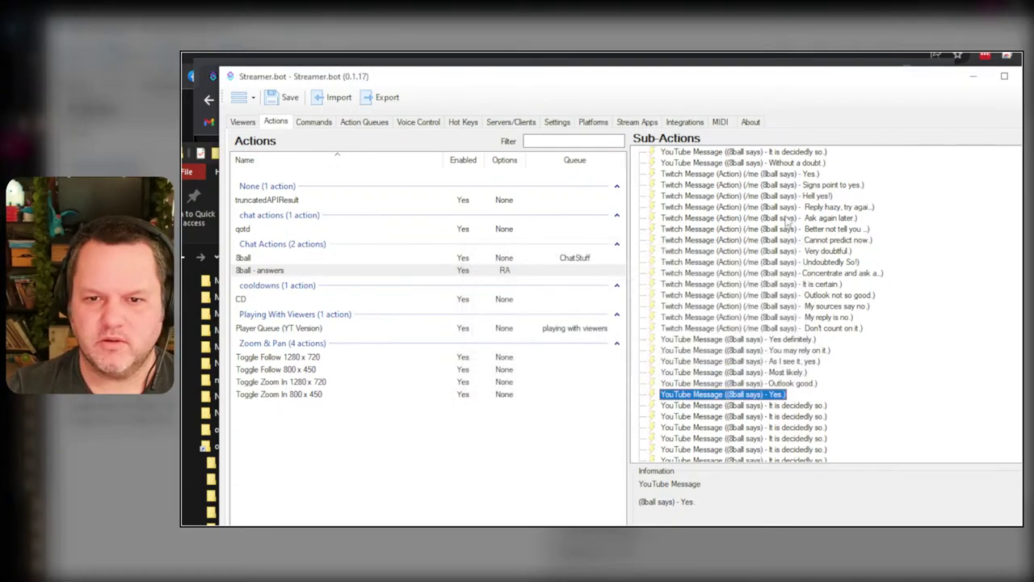
pyautogui.click(814, 179)
pyautogui.press('Delete')
pyautogui.press('Return')
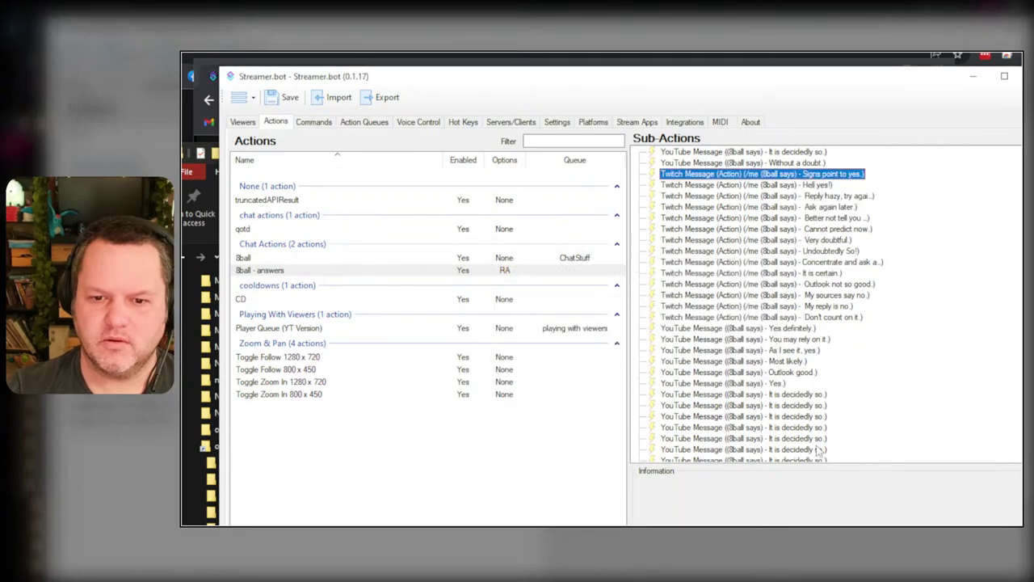
# - Change the next "It is decidedly so." YouTube copy to "(8ball says) - Signs point to yes." and delete the matching Twitch message
pyautogui.doubleClick(814, 427)
pyautogui.click(546, 287)
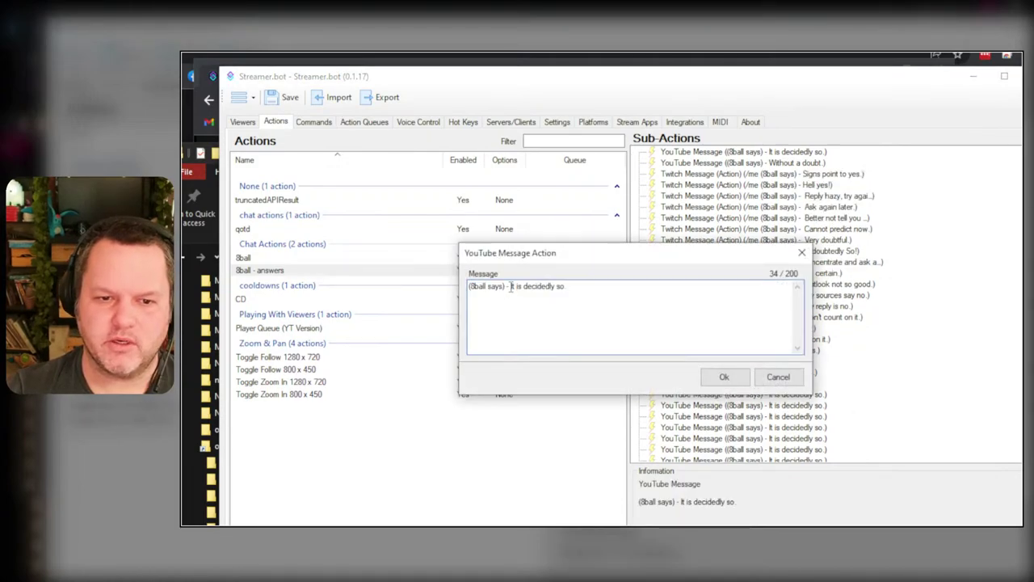
pyautogui.moveTo(510, 287); pyautogui.dragTo(622, 287)
pyautogui.press('BackSpace')
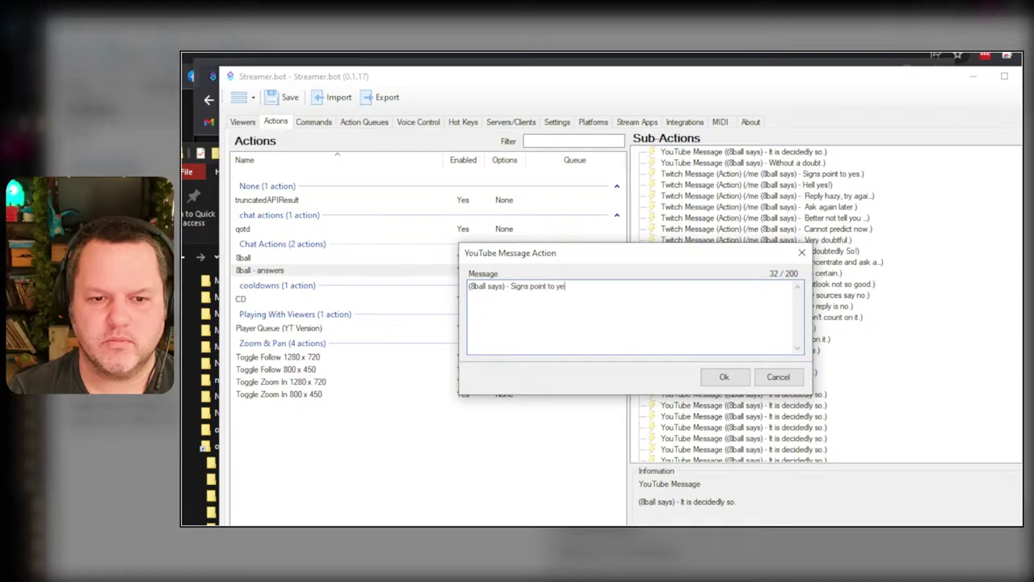
pyautogui.click(724, 376)
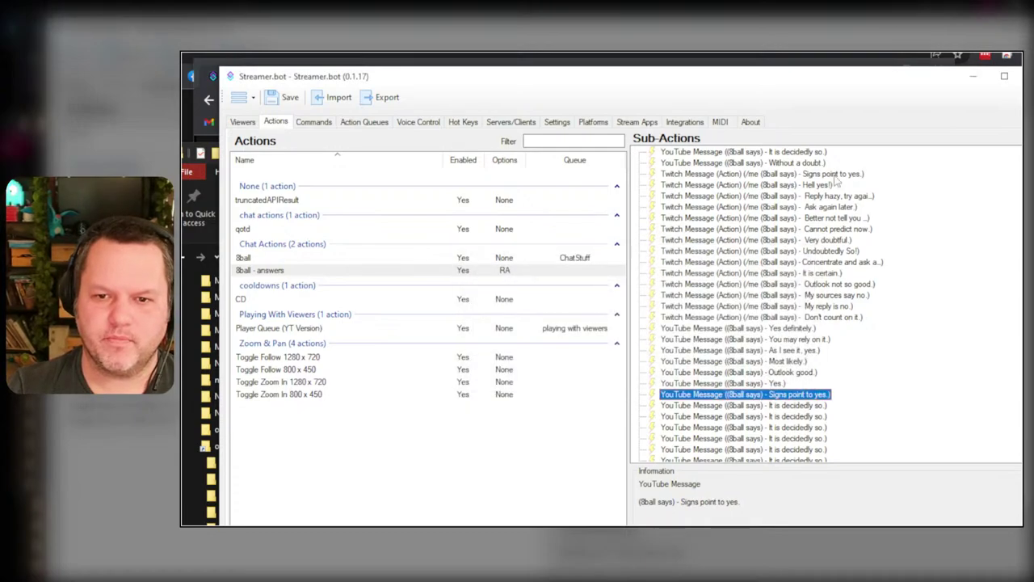
pyautogui.click(830, 174)
pyautogui.press('Delete')
pyautogui.press('Return')
pyautogui.click(782, 383)
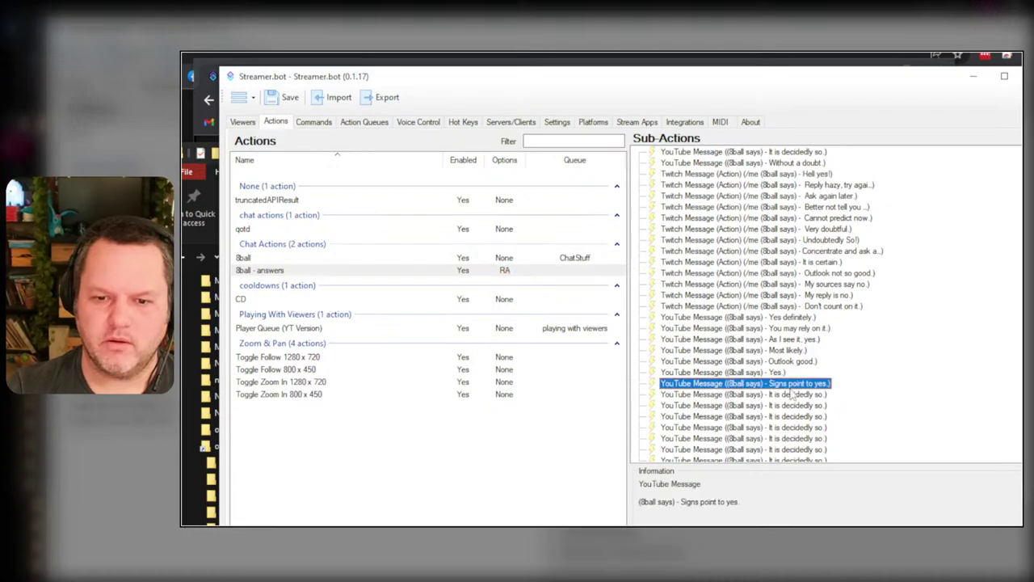
# - Change the next "It is decidedly so." YouTube copy to "(8ball says) - Hell yes!" and delete the matching Twitch message
pyautogui.doubleClick(791, 396)
pyautogui.click(521, 286)
pyautogui.moveTo(509, 286); pyautogui.dragTo(565, 287)
pyautogui.press('BackSpace')
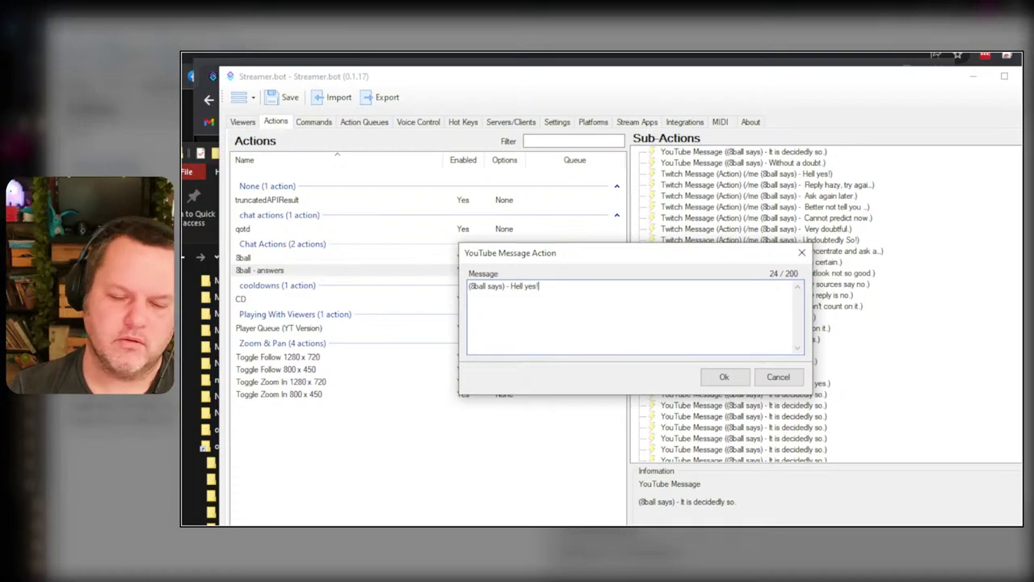
pyautogui.click(733, 378)
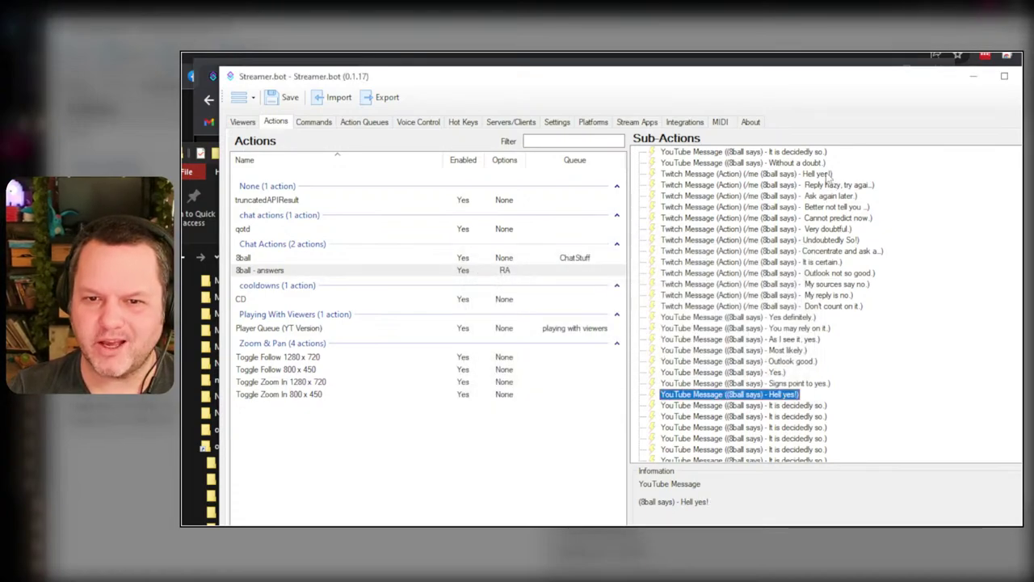
pyautogui.click(824, 174)
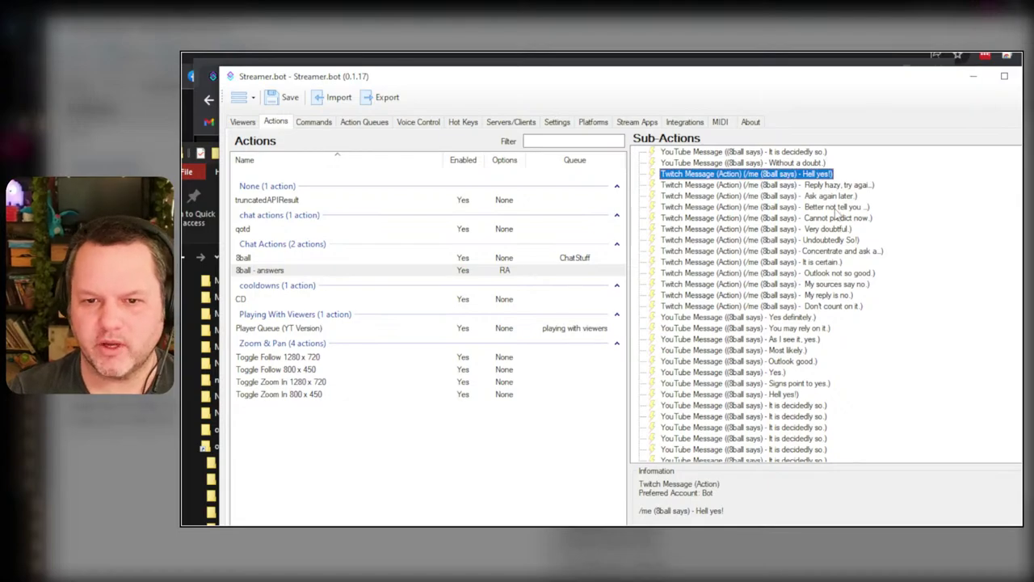
pyautogui.press('Delete')
pyautogui.press('Return')
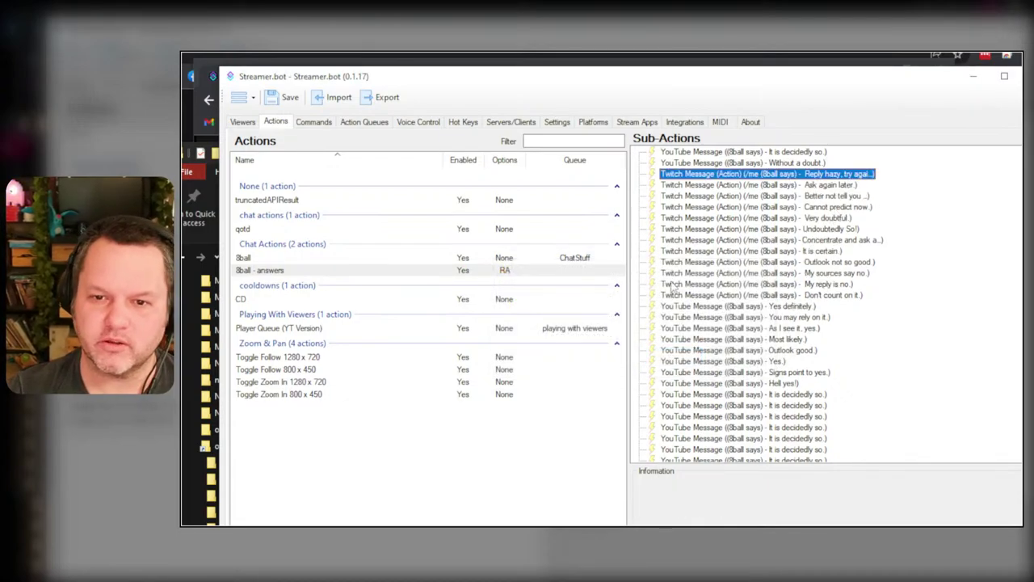
# - Copy "Reply hazy, try again." from its Twitch message into the next "It is decidedly so." YouTube copy, and delete that Twitch message
pyautogui.doubleClick(798, 174)
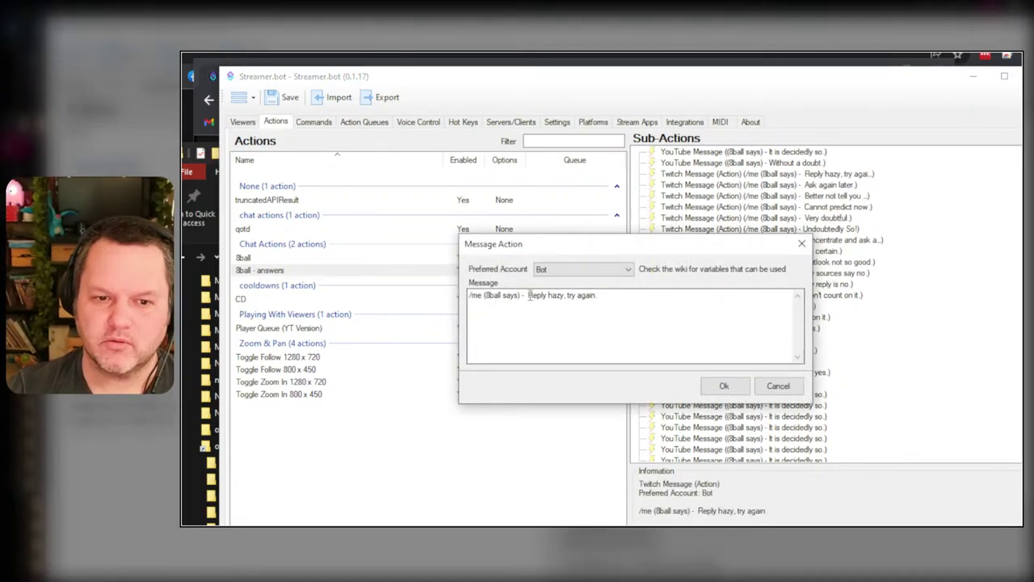
pyautogui.moveTo(529, 296); pyautogui.dragTo(601, 296)
pyautogui.hotkey('ctrl', 'c')
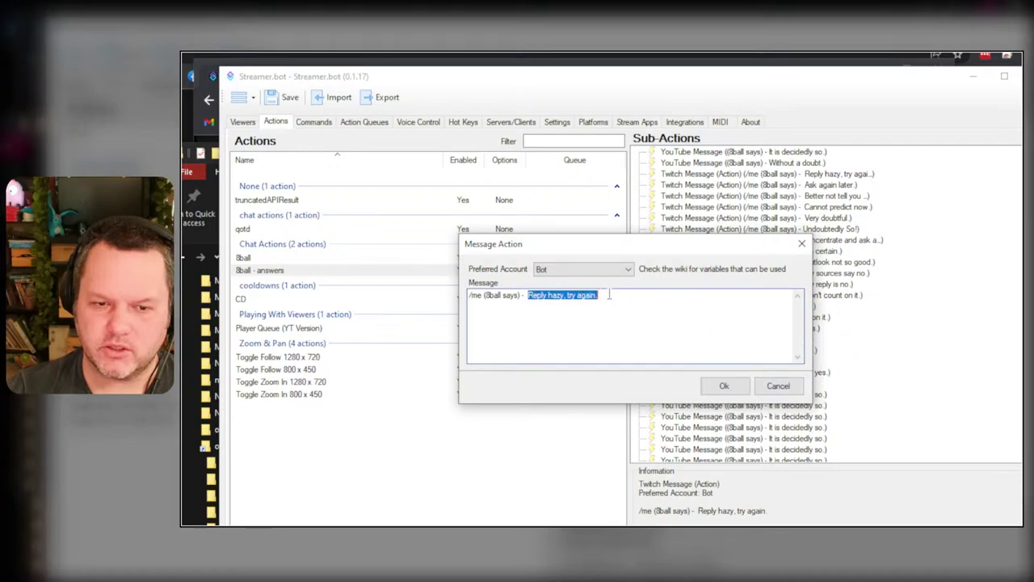
pyautogui.click(778, 391)
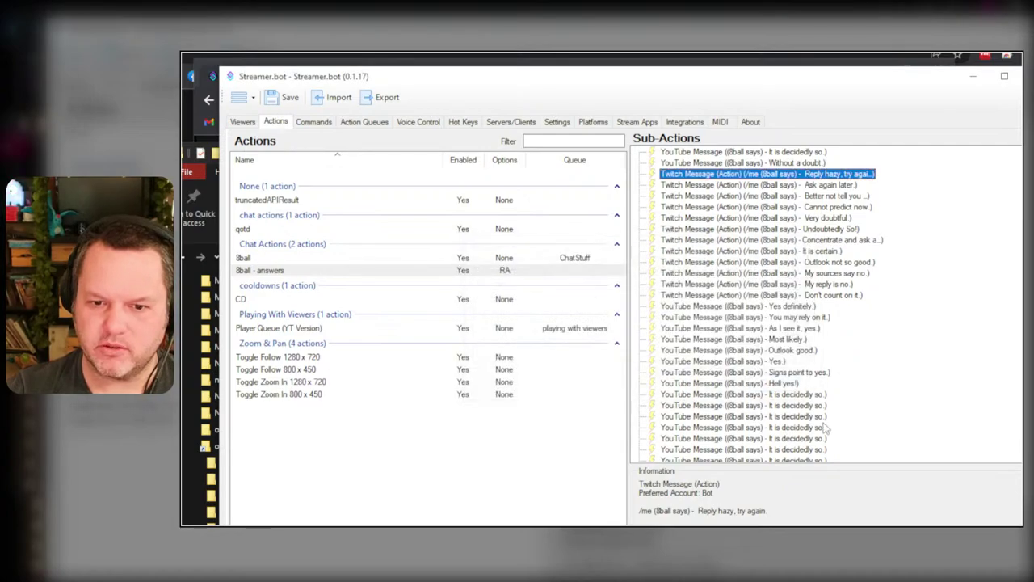
pyautogui.doubleClick(816, 396)
pyautogui.click(520, 287)
pyautogui.moveTo(511, 286); pyautogui.dragTo(638, 298)
pyautogui.hotkey('ctrl', 'v')
pyautogui.click(724, 377)
pyautogui.click(829, 175)
pyautogui.press('Delete')
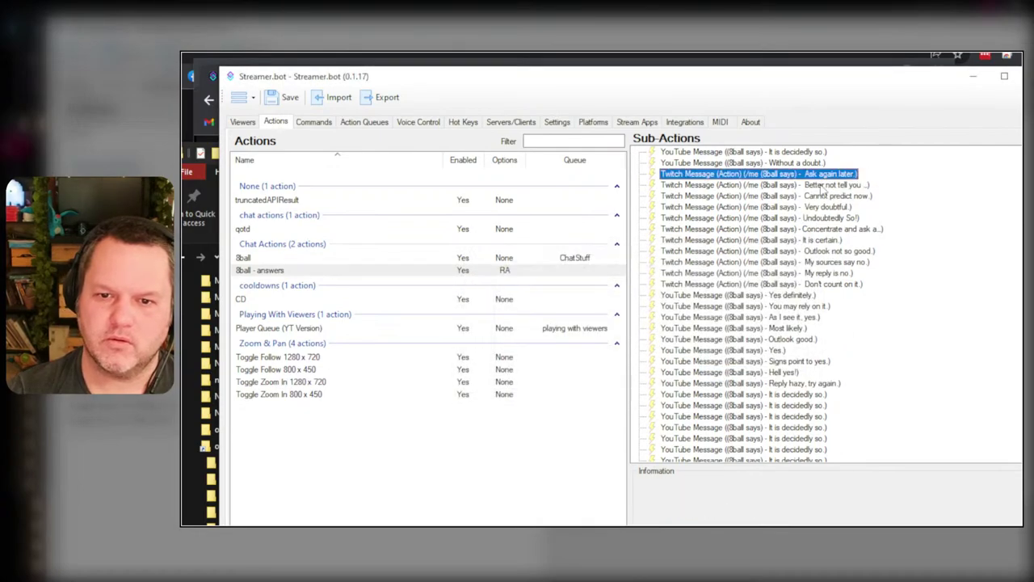
# - Copy "Ask again later." from its Twitch message into the next "It is decidedly so." YouTube copy, and delete that Twitch message
pyautogui.doubleClick(850, 175)
pyautogui.moveTo(631, 298); pyautogui.dragTo(526, 295)
pyautogui.hotkey('ctrl', 'c')
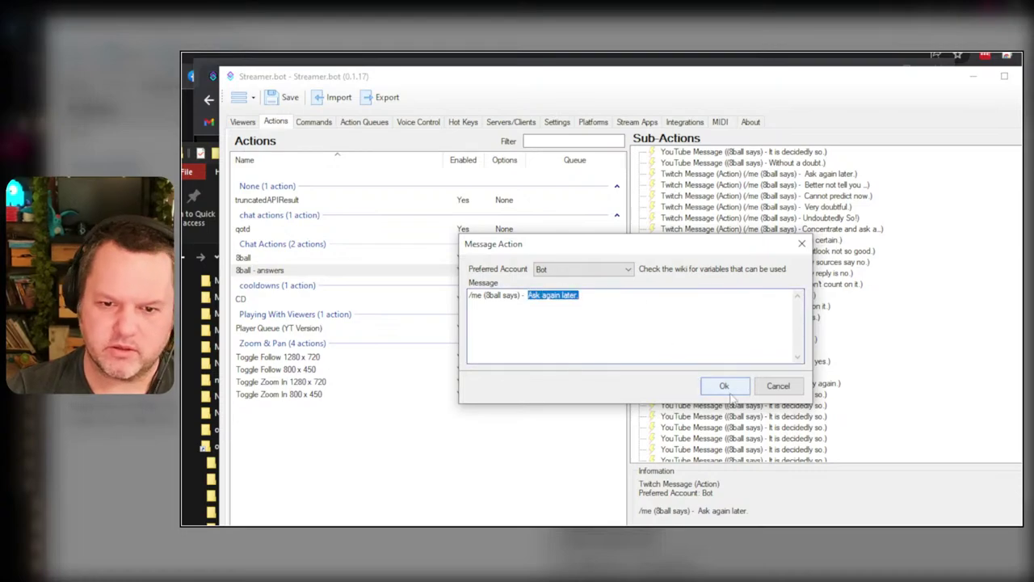
pyautogui.click(724, 385)
pyautogui.click(812, 396)
pyautogui.doubleClick(812, 396)
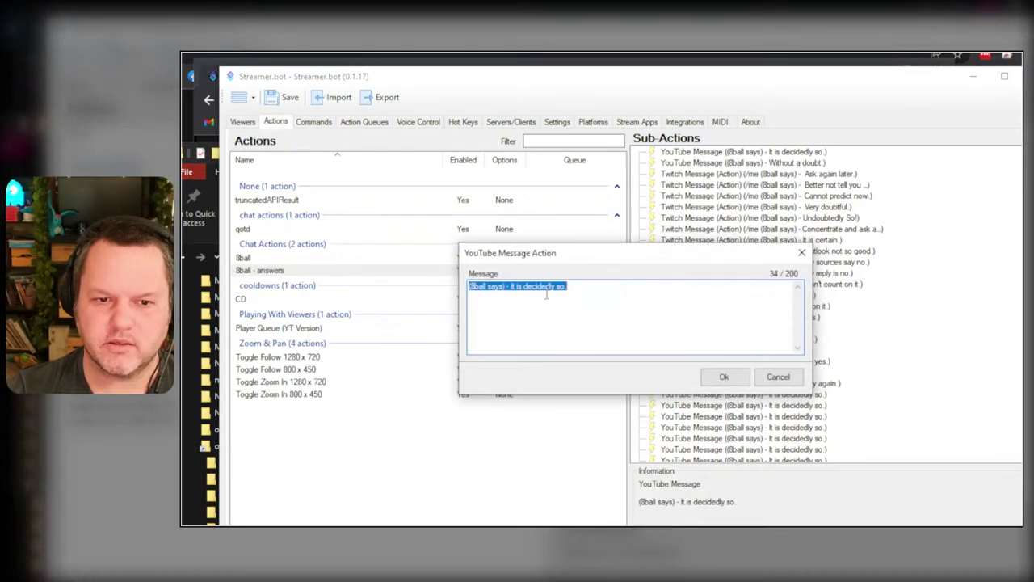
pyautogui.moveTo(511, 287); pyautogui.dragTo(623, 285)
pyautogui.hotkey('ctrl', 'v')
pyautogui.click(724, 376)
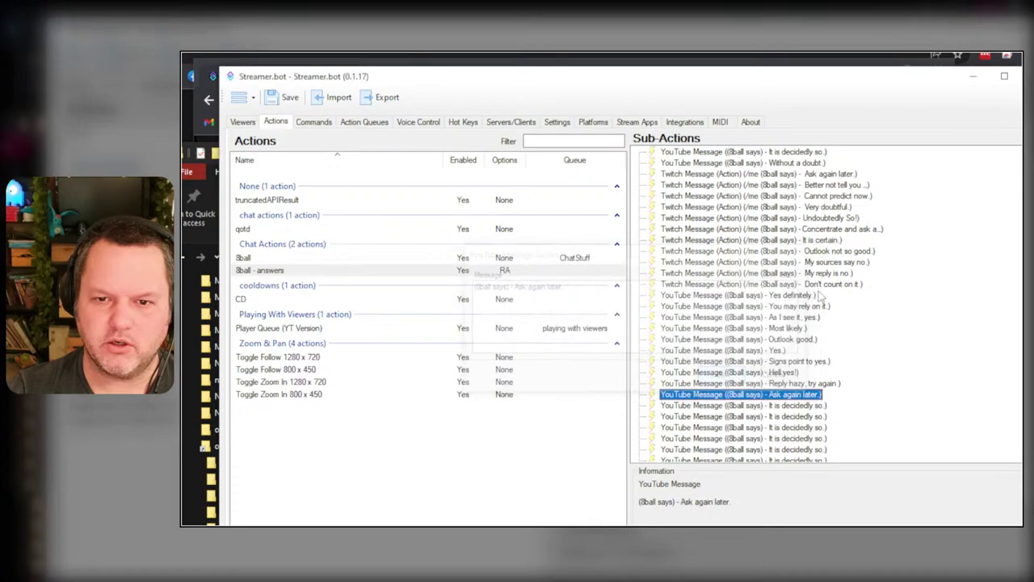
pyautogui.click(844, 175)
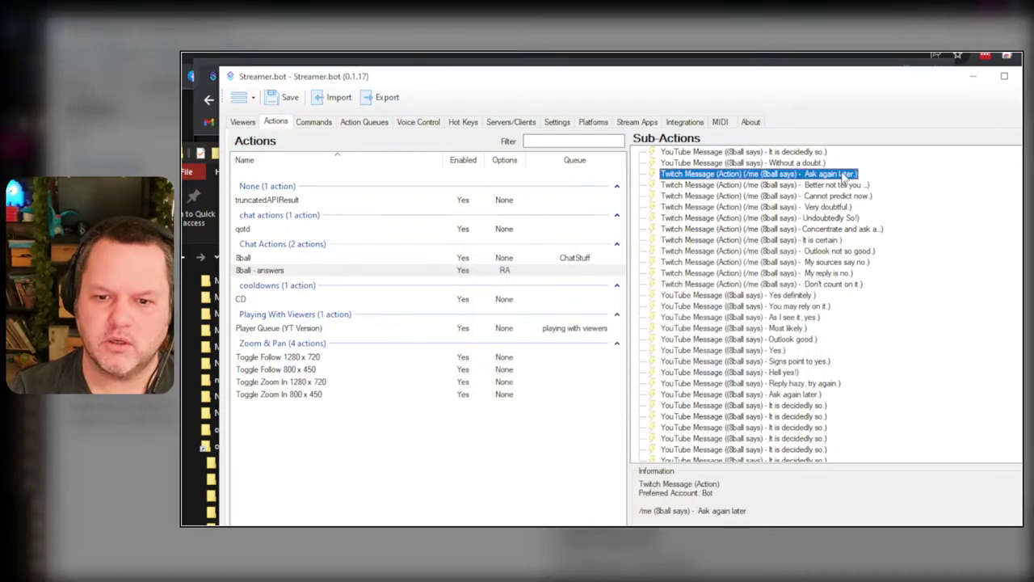
pyautogui.press('Delete')
pyautogui.press('Return')
# - Copy "Better not tell you now." from its Twitch message into the next "It is decidedly so." YouTube copy, and delete that Twitch message
pyautogui.doubleClick(840, 175)
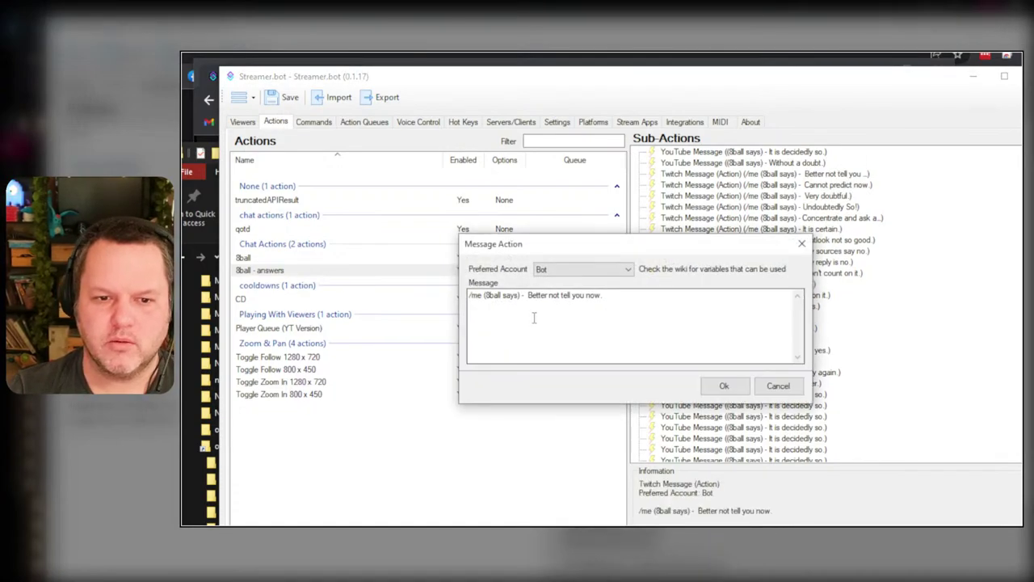
pyautogui.moveTo(527, 295); pyautogui.dragTo(637, 295)
pyautogui.hotkey('ctrl', 'c')
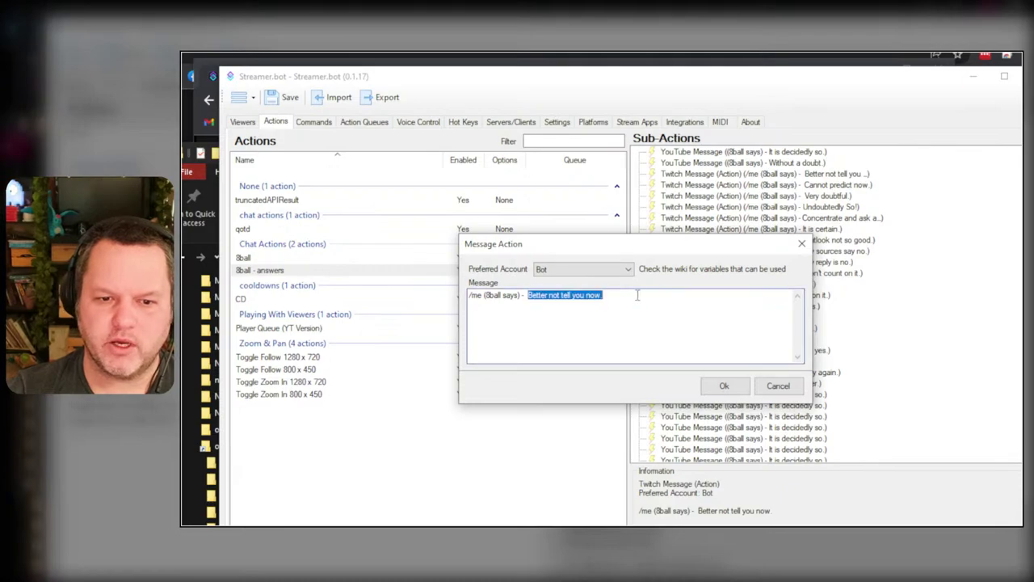
pyautogui.click(715, 386)
pyautogui.doubleClick(809, 406)
pyautogui.click(520, 287)
pyautogui.moveTo(510, 286); pyautogui.dragTo(696, 287)
pyautogui.press('BackSpace')
pyautogui.hotkey('ctrl', 'v')
pyautogui.click(724, 377)
pyautogui.click(828, 173)
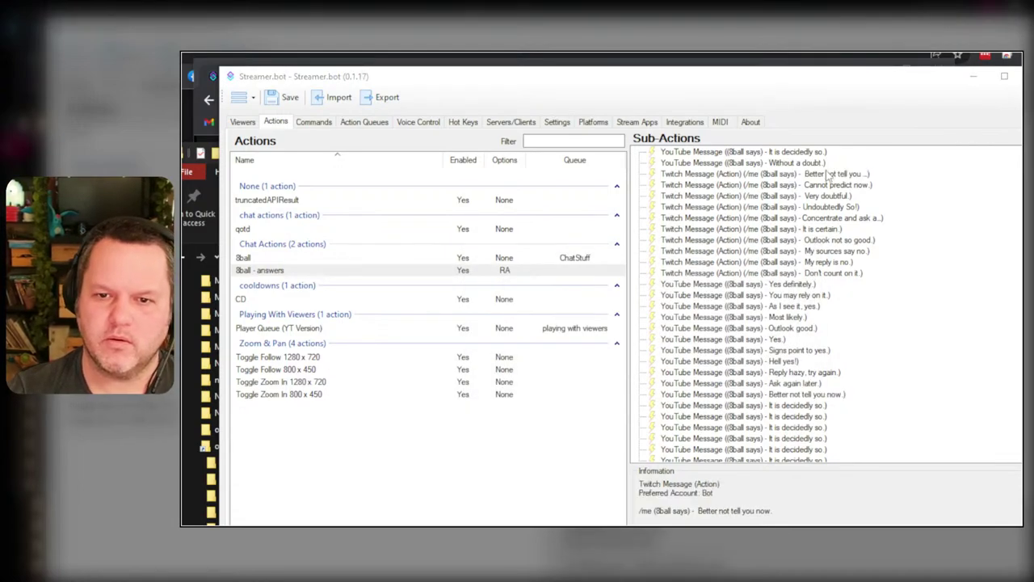
# - Copy "Cannot predict now." from its Twitch message into the next "It is decidedly so." YouTube copy, and delete that Twitch message
pyautogui.doubleClick(828, 174)
pyautogui.click(534, 308)
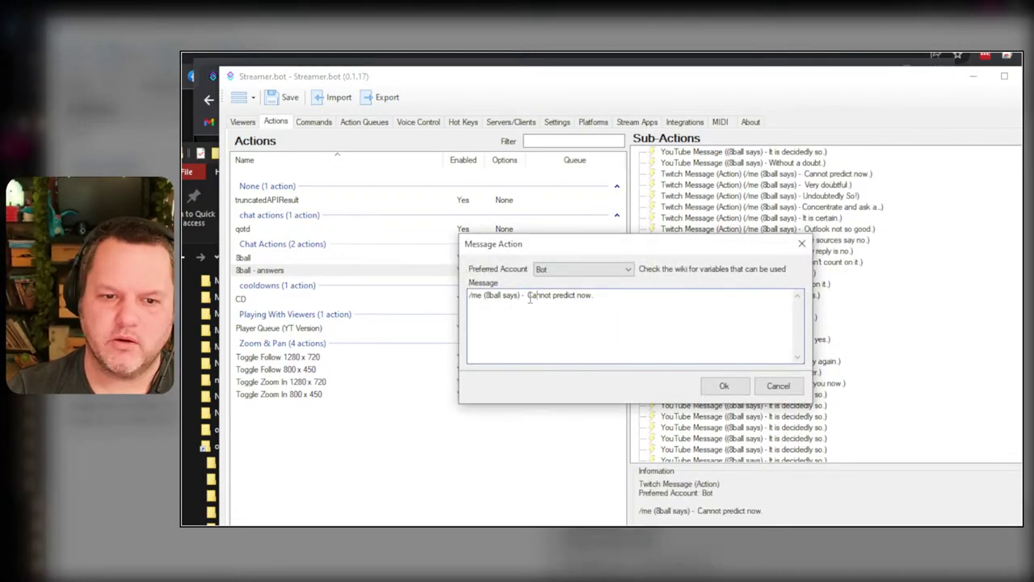
pyautogui.moveTo(529, 296); pyautogui.dragTo(614, 290)
pyautogui.hotkey('ctrl', 'c')
pyautogui.click(778, 386)
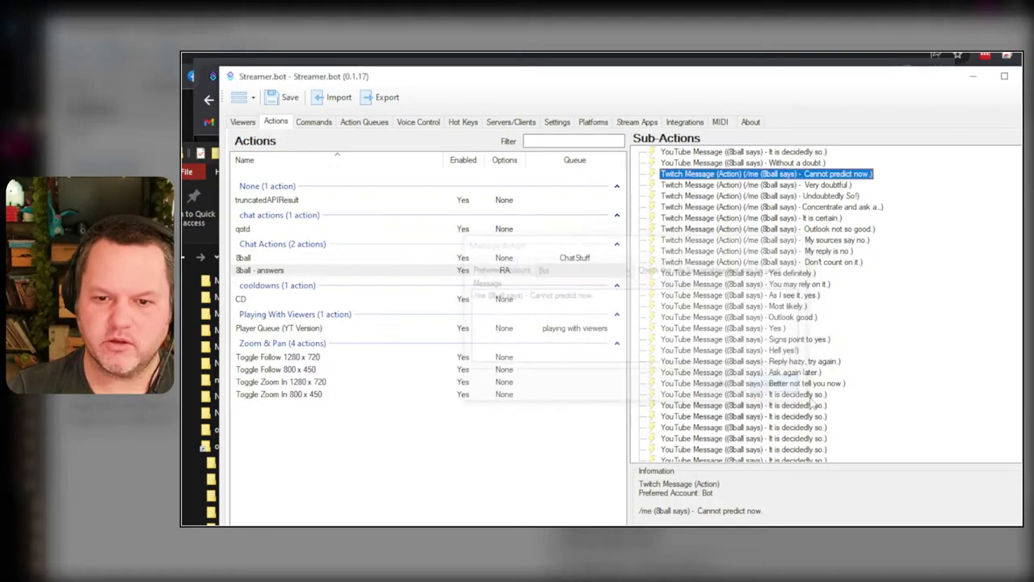
pyautogui.click(727, 394)
pyautogui.doubleClick(727, 394)
pyautogui.moveTo(557, 287); pyautogui.dragTo(678, 286)
pyautogui.hotkey('ctrl', 'v')
pyautogui.click(722, 377)
pyautogui.click(840, 174)
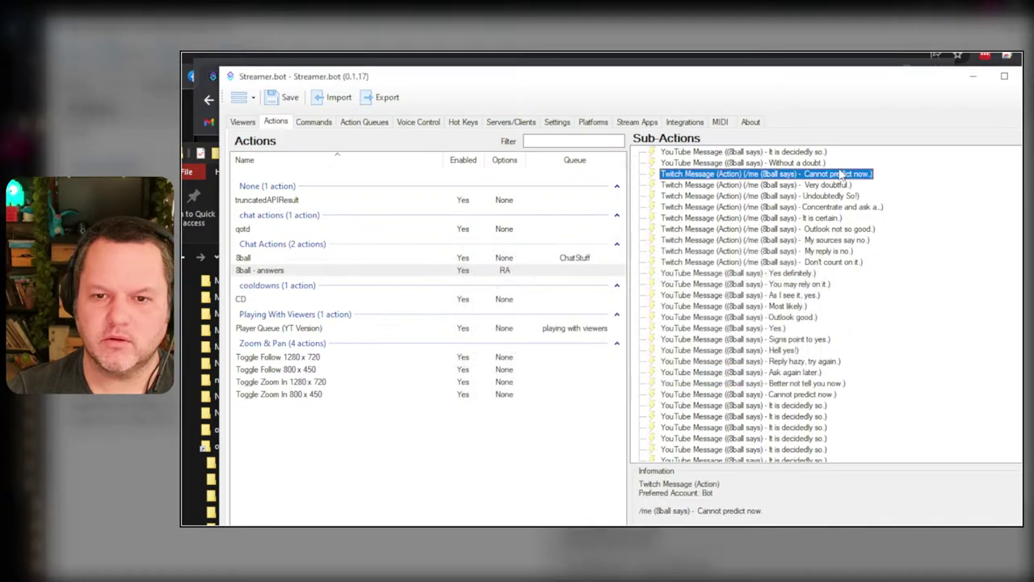
pyautogui.press('Delete')
pyautogui.click(674, 370)
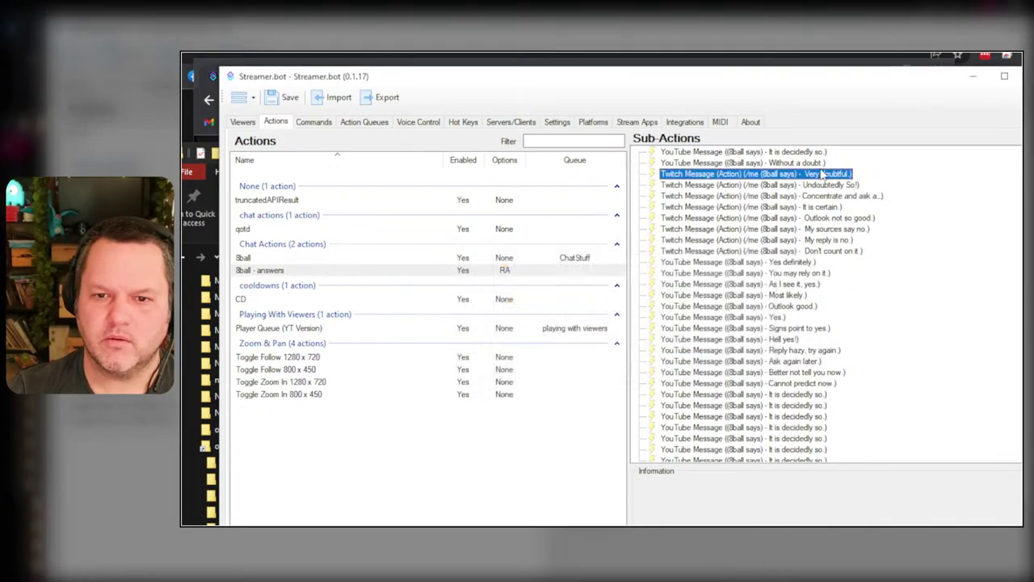
# - Copy "Very doubtful." from its Twitch message into the next "It is decidedly so." YouTube copy, and delete that Twitch message
pyautogui.doubleClick(821, 164)
pyautogui.press('Escape')
pyautogui.doubleClick(824, 174)
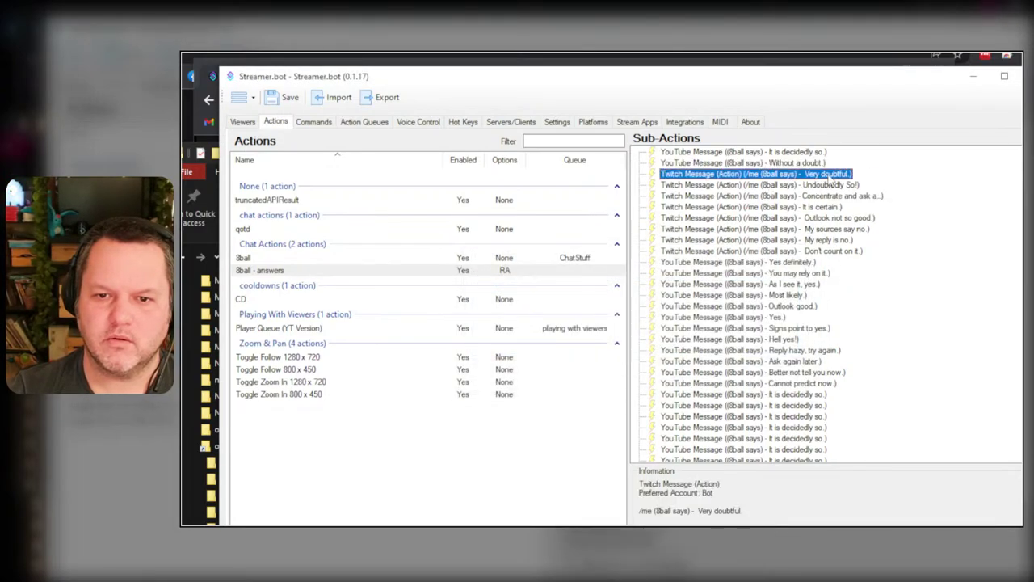
pyautogui.moveTo(528, 295); pyautogui.dragTo(601, 297)
pyautogui.hotkey('ctrl', 'c')
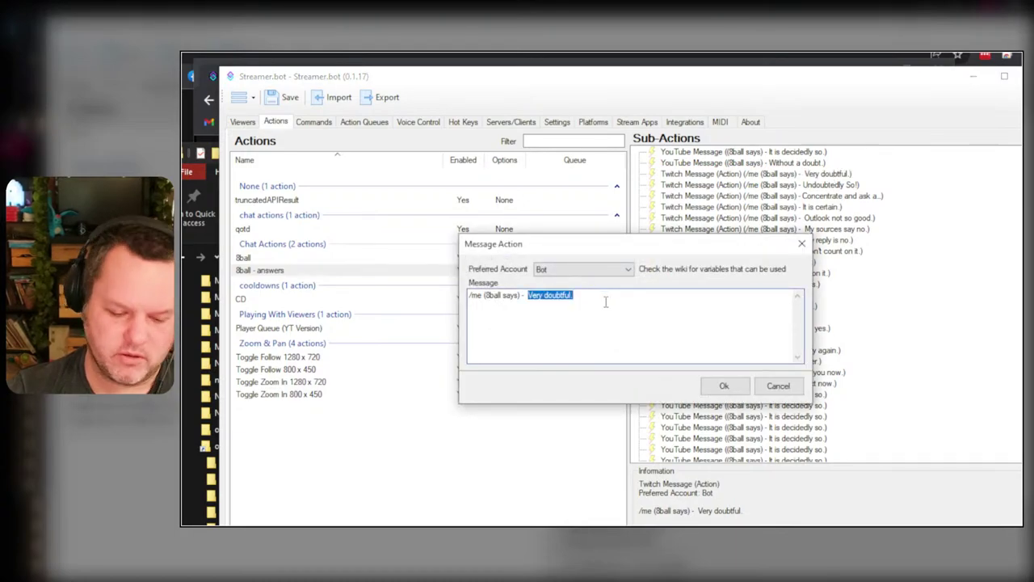
pyautogui.click(778, 385)
pyautogui.doubleClick(820, 394)
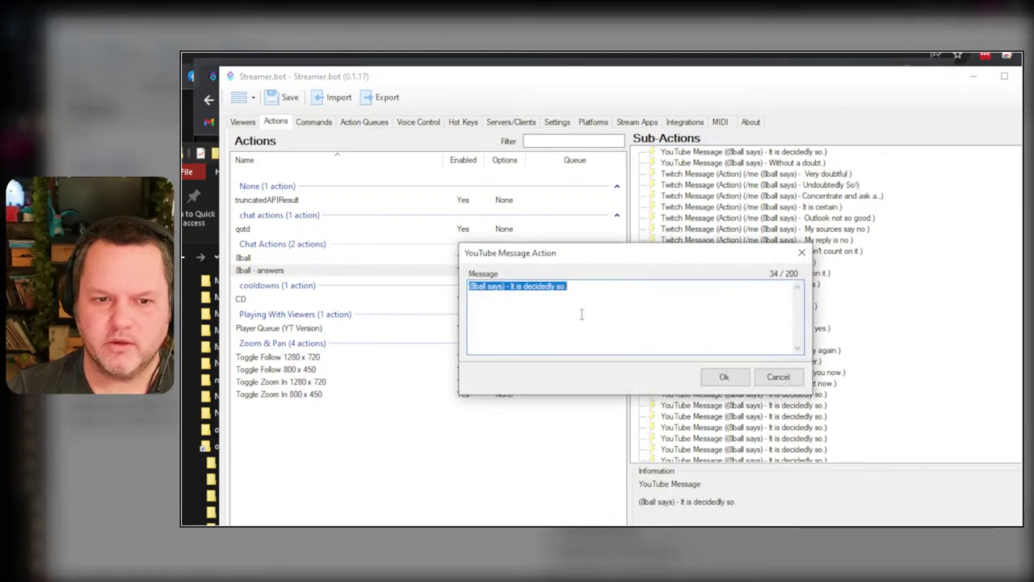
pyautogui.click(574, 315)
pyautogui.moveTo(509, 287); pyautogui.dragTo(648, 288)
pyautogui.hotkey('ctrl', 'v')
pyautogui.click(731, 380)
pyautogui.click(841, 174)
pyautogui.press('Delete')
pyautogui.press('Return')
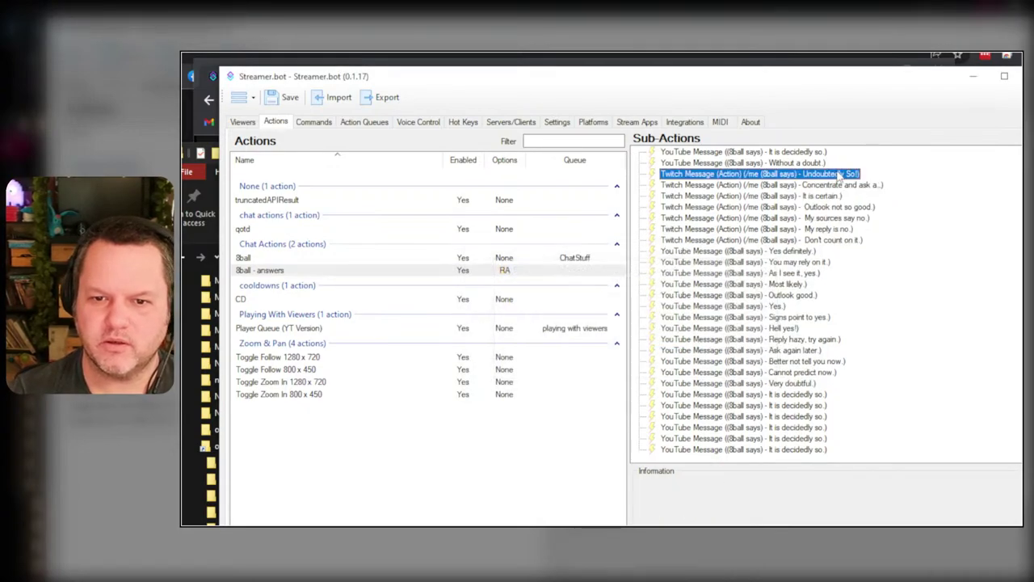
# - Copy "Undoubtedly So!" from its Twitch message into the next "It is decidedly so." YouTube copy, and delete that Twitch message
pyautogui.doubleClick(840, 173)
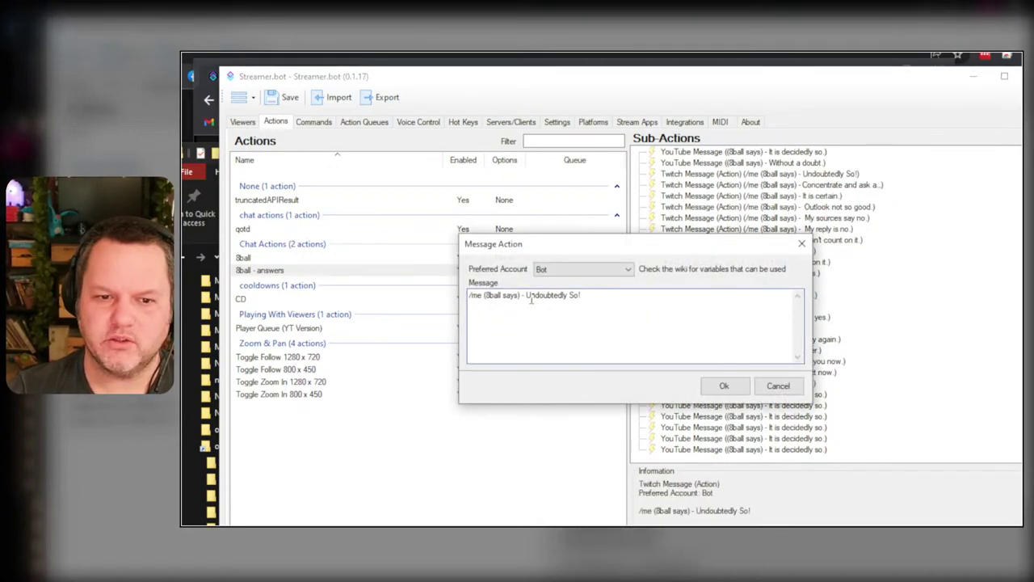
pyautogui.moveTo(527, 296); pyautogui.dragTo(604, 298)
pyautogui.hotkey('ctrl', 'c')
pyautogui.click(777, 386)
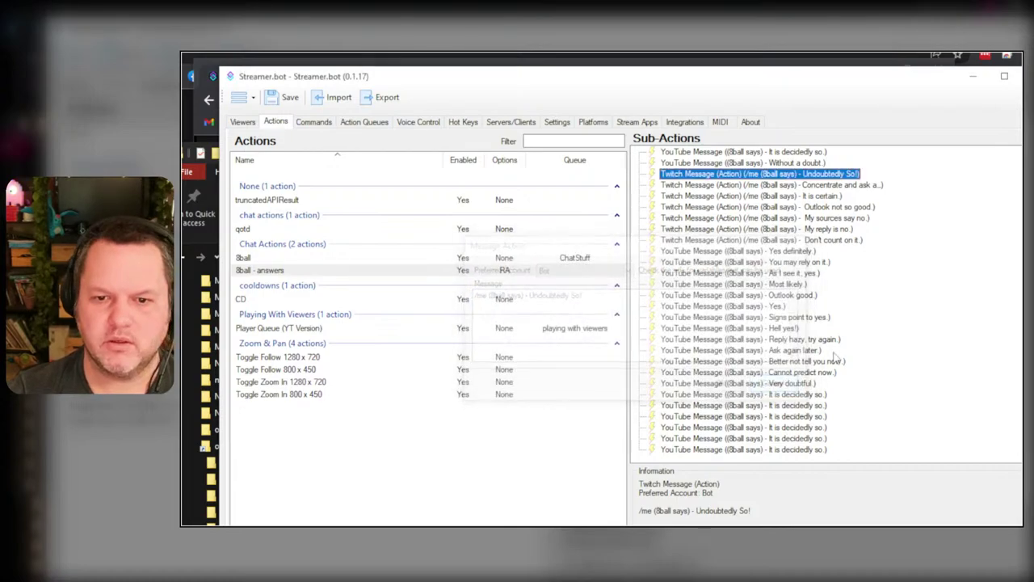
pyautogui.doubleClick(808, 395)
pyautogui.click(532, 315)
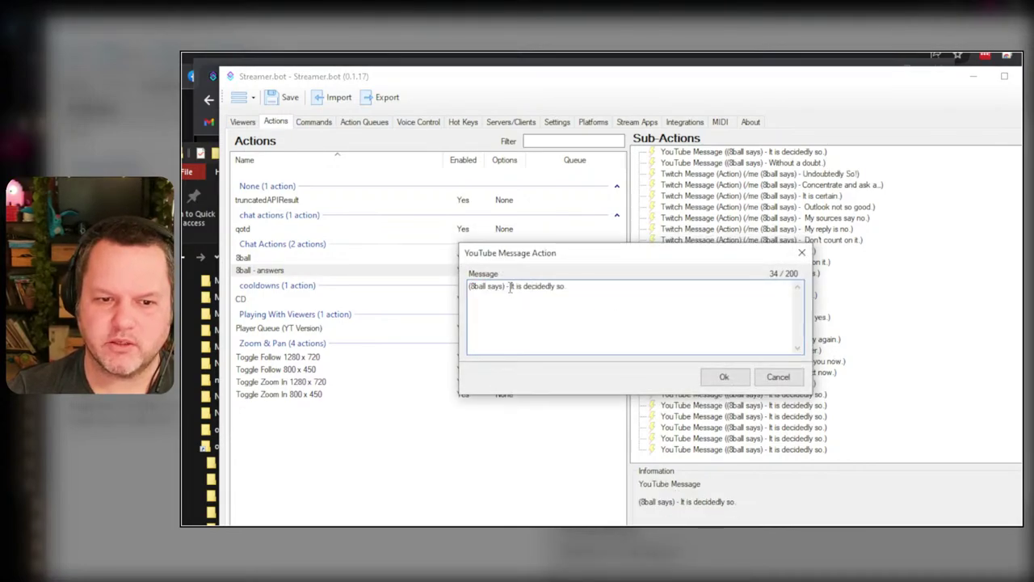
pyautogui.moveTo(509, 288); pyautogui.dragTo(732, 293)
pyautogui.press('BackSpace')
pyautogui.hotkey('ctrl', 'v')
pyautogui.click(724, 377)
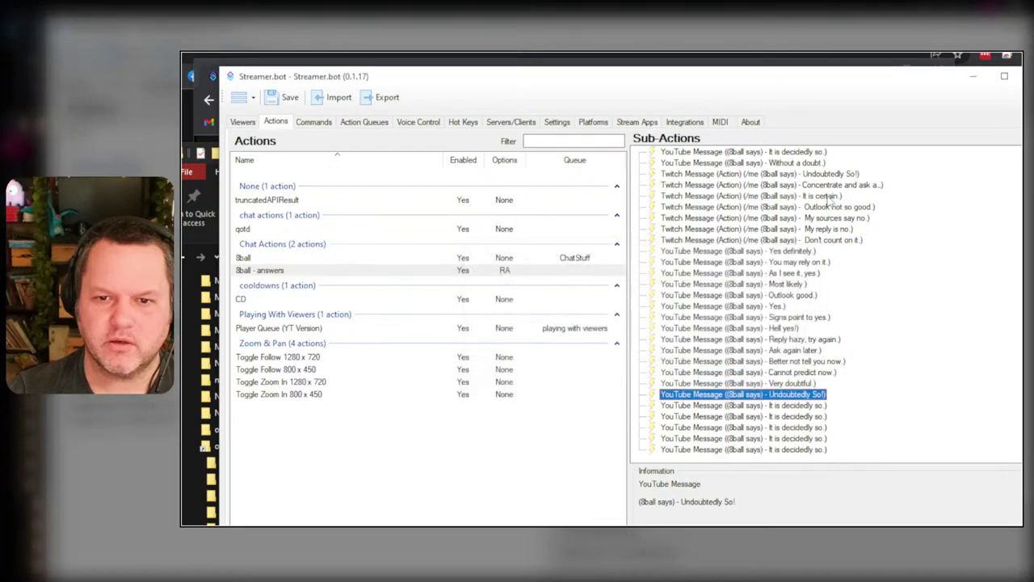
pyautogui.click(837, 175)
pyautogui.press('Delete')
# - Copy "Concentrate and ask again." from its Twitch message into the next "It is decidedly so." YouTube copy, and delete that Twitch message
pyautogui.doubleClick(836, 175)
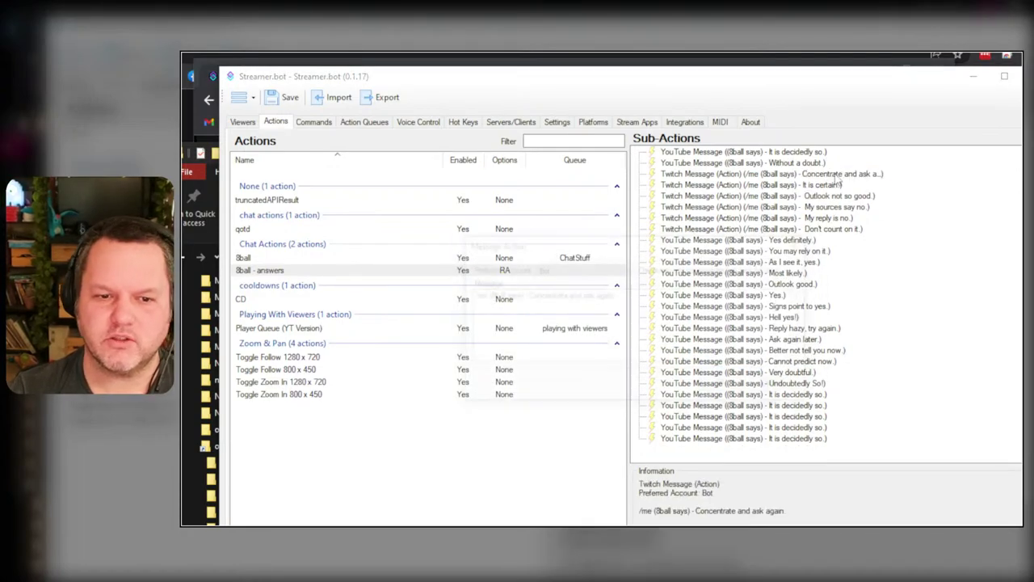
pyautogui.moveTo(526, 295); pyautogui.dragTo(644, 301)
pyautogui.hotkey('ctrl', 'c')
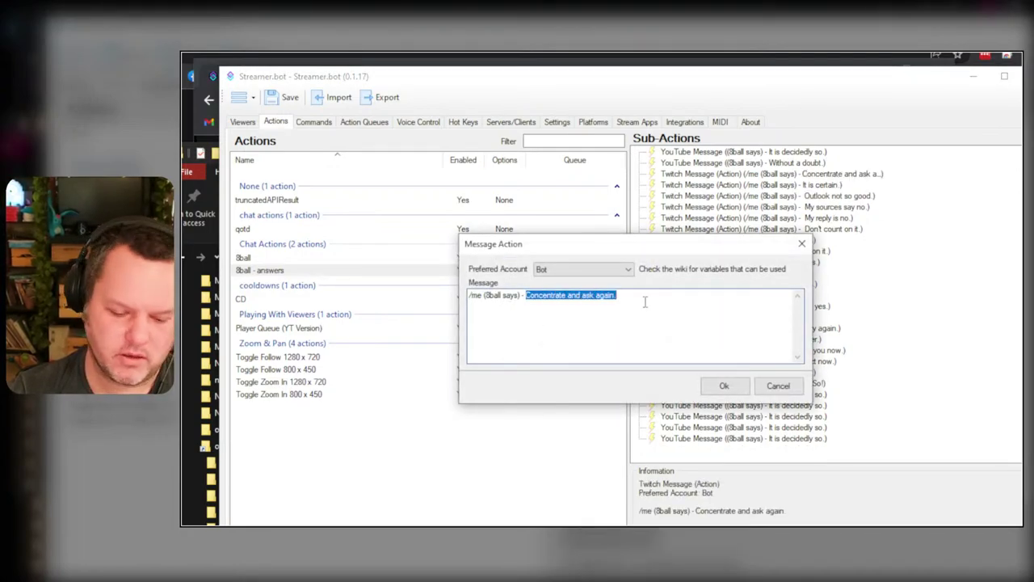
pyautogui.click(724, 386)
pyautogui.doubleClick(727, 395)
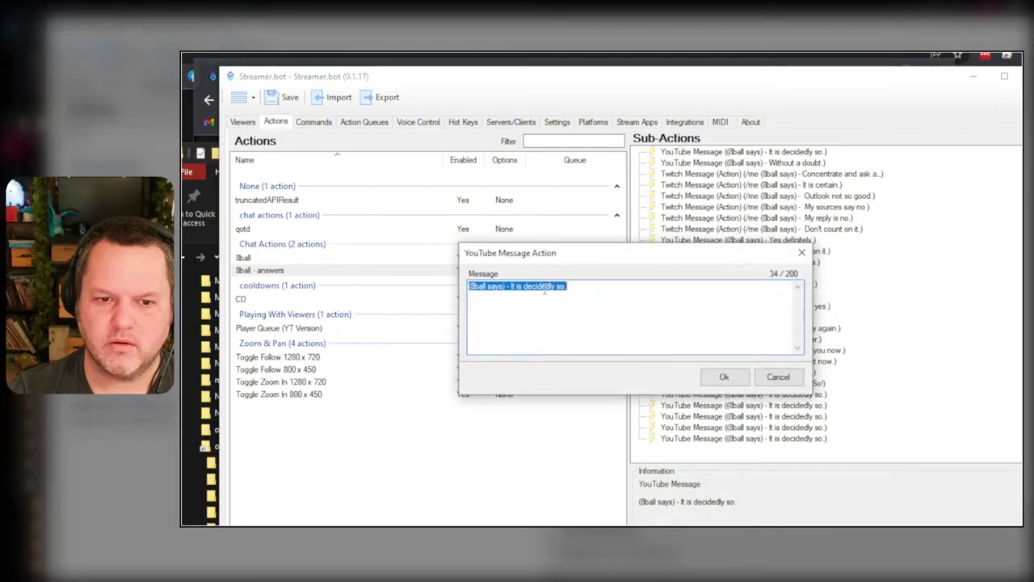
pyautogui.click(544, 297)
pyautogui.moveTo(511, 286); pyautogui.dragTo(568, 286)
pyautogui.hotkey('ctrl', 'v')
pyautogui.click(724, 376)
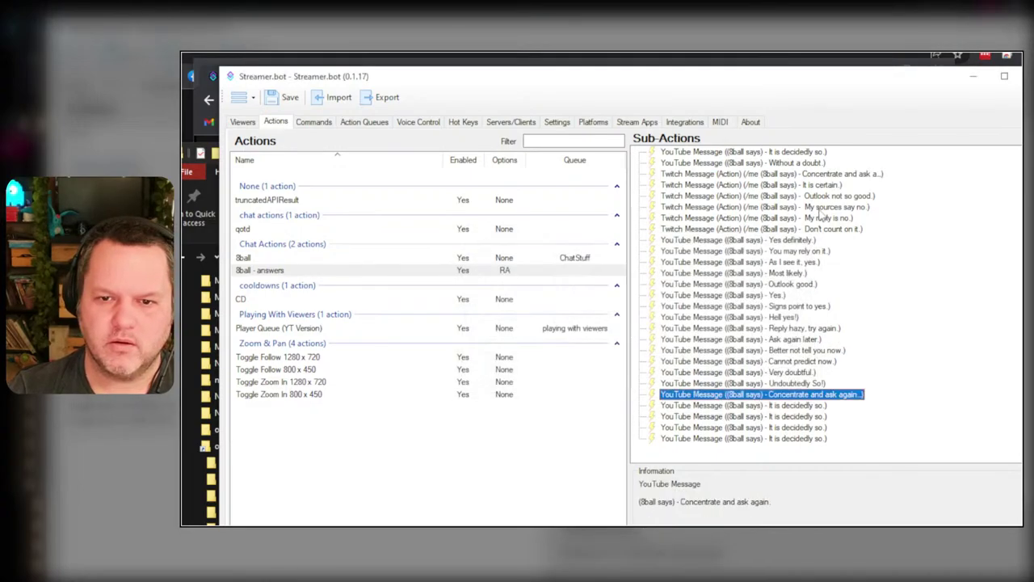
pyautogui.click(830, 174)
pyautogui.press('Delete')
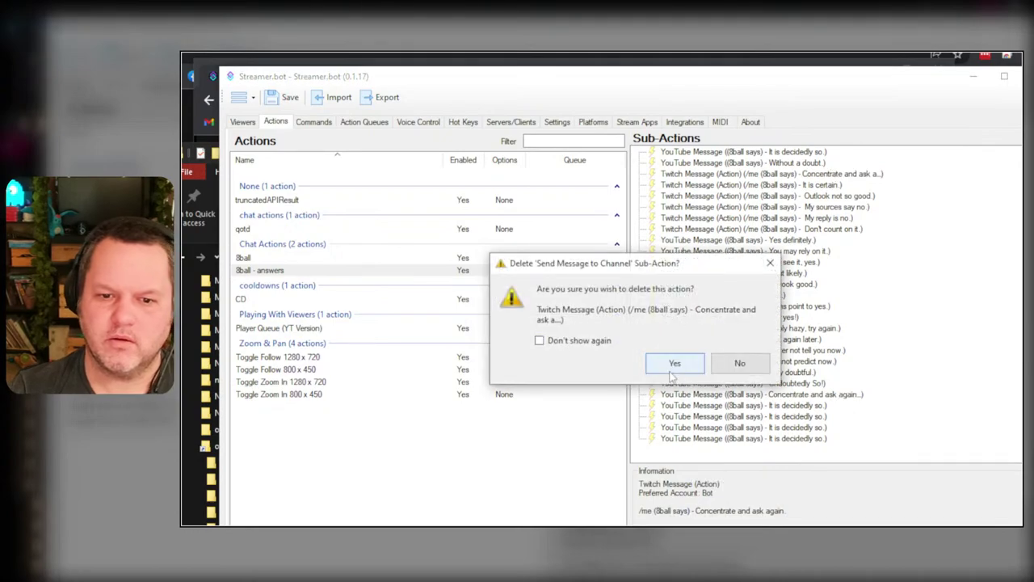
pyautogui.click(670, 366)
# - Copy "It is certain." from its Twitch message into the next "It is decidedly so." YouTube copy, and delete that Twitch message
pyautogui.doubleClick(802, 179)
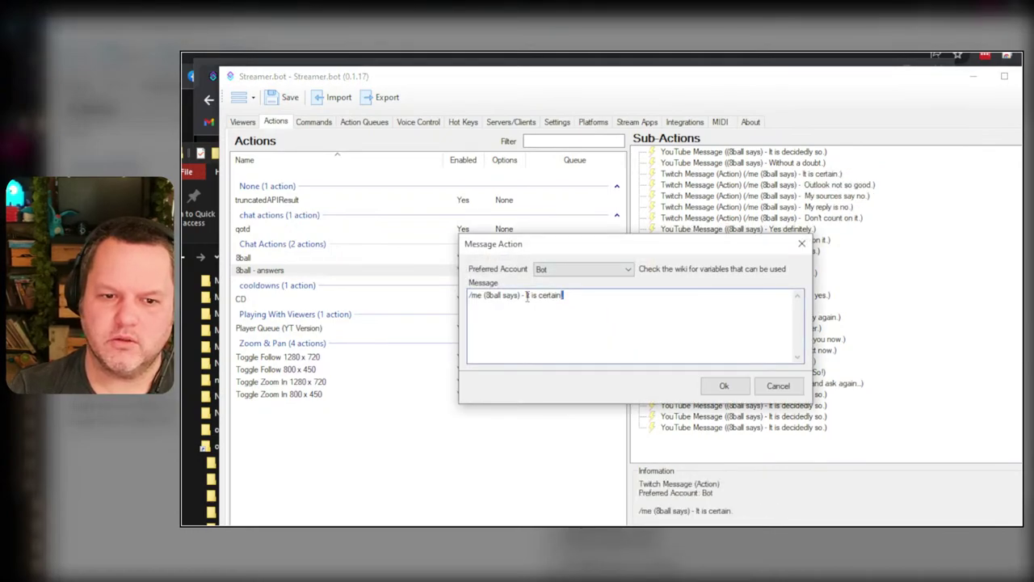
pyautogui.moveTo(527, 296); pyautogui.dragTo(625, 295)
pyautogui.hotkey('ctrl', 'c')
pyautogui.click(724, 386)
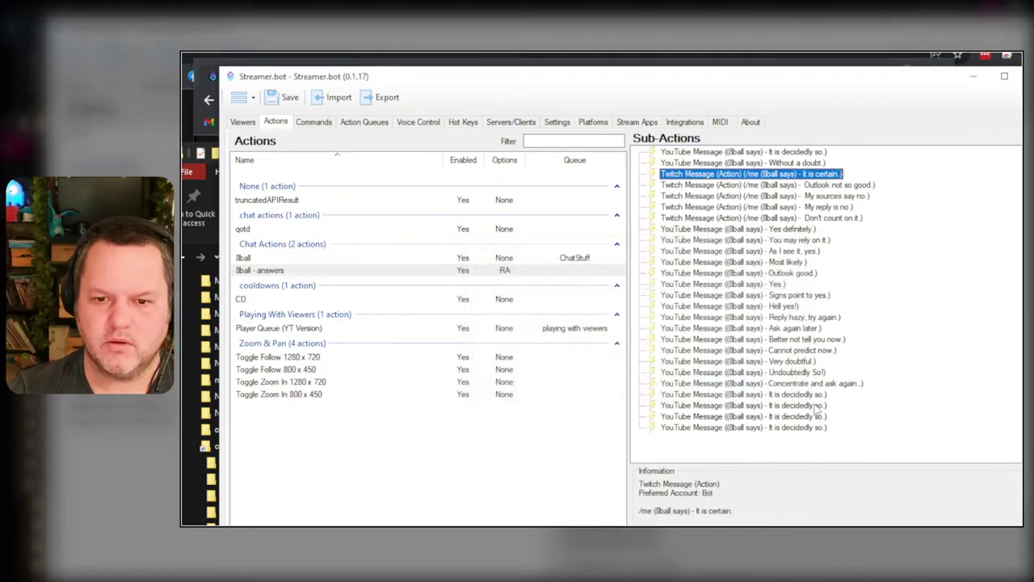
pyautogui.doubleClick(727, 394)
pyautogui.click(589, 313)
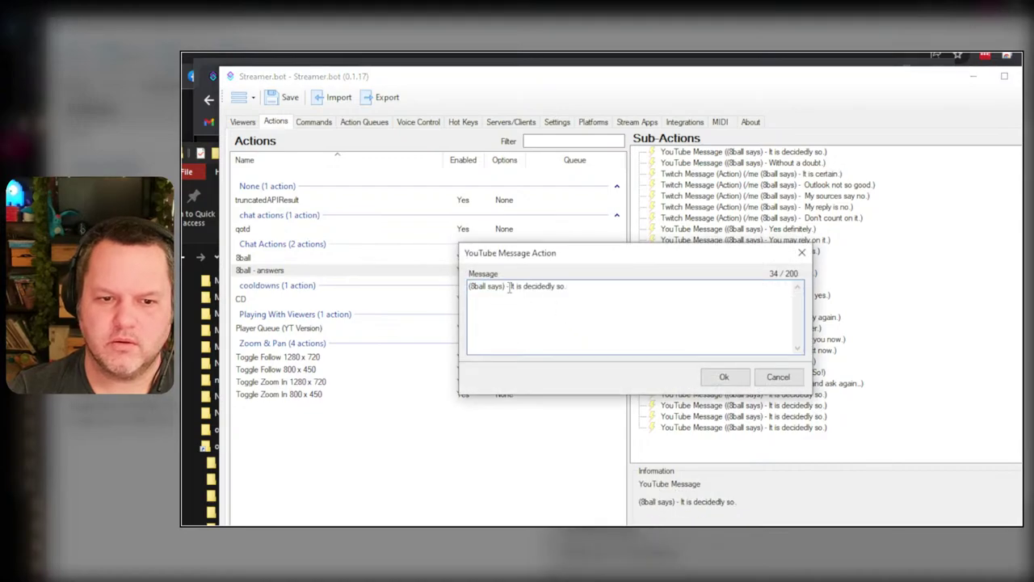
pyautogui.moveTo(509, 289); pyautogui.dragTo(767, 295)
pyautogui.hotkey('ctrl', 'v')
pyautogui.click(724, 376)
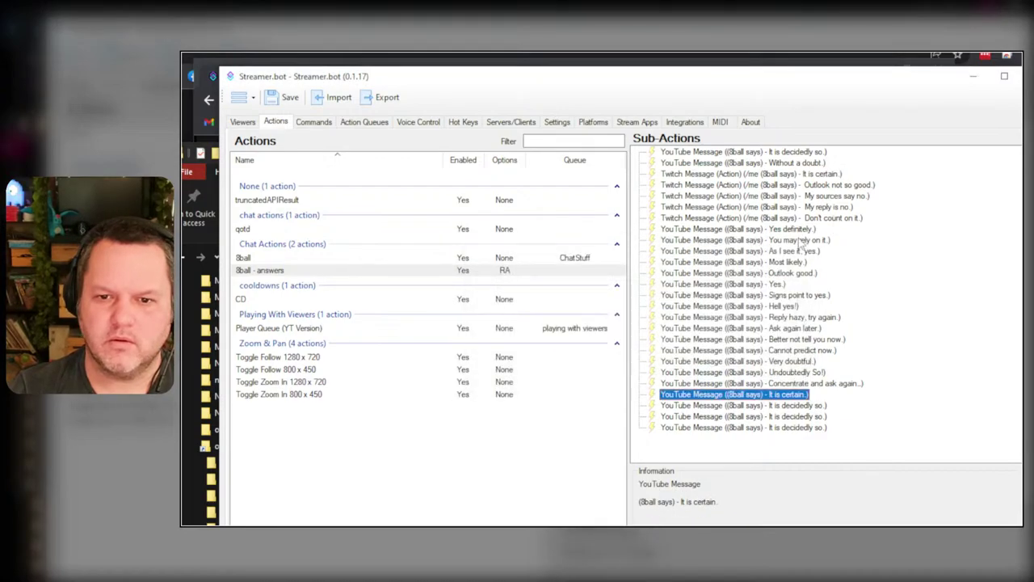
pyautogui.click(837, 174)
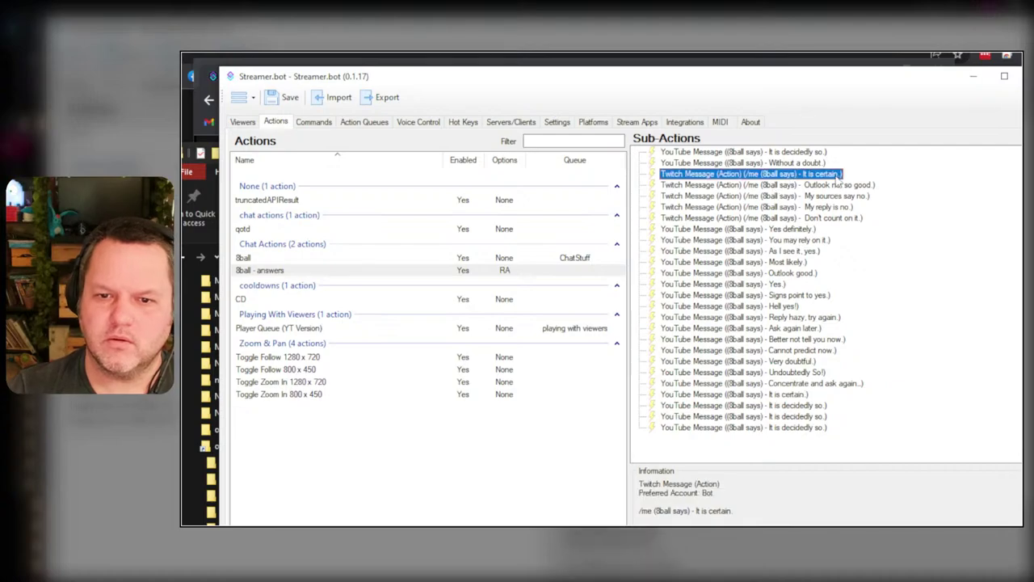
pyautogui.press('Delete')
pyautogui.press('Return')
# - Copy "Outlook not so good." from its Twitch message into the next "It is decidedly so." YouTube copy, and delete that Twitch message
pyautogui.press('Return')
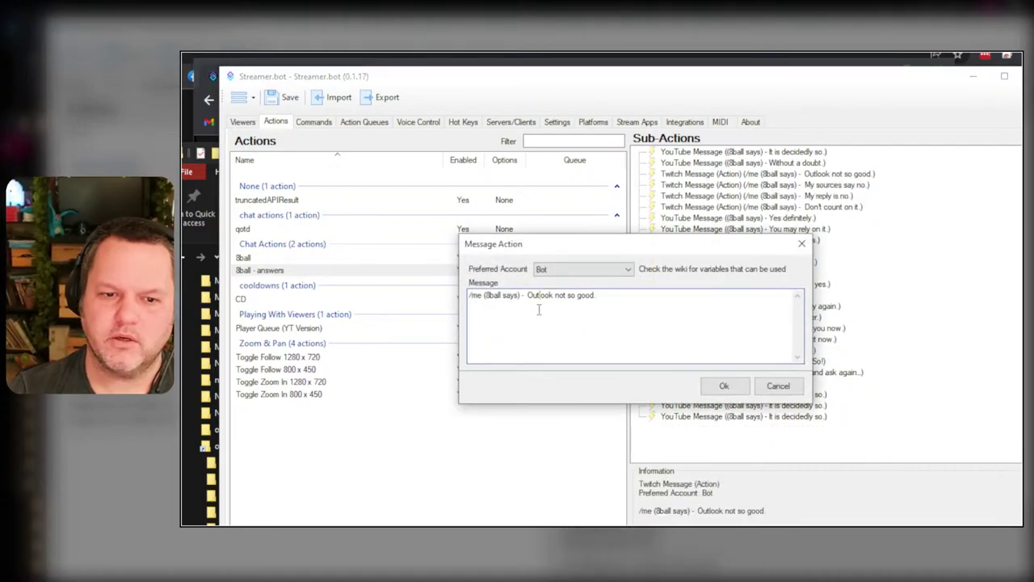
pyautogui.moveTo(528, 295); pyautogui.dragTo(628, 295)
pyautogui.hotkey('ctrl', 'c')
pyautogui.click(724, 385)
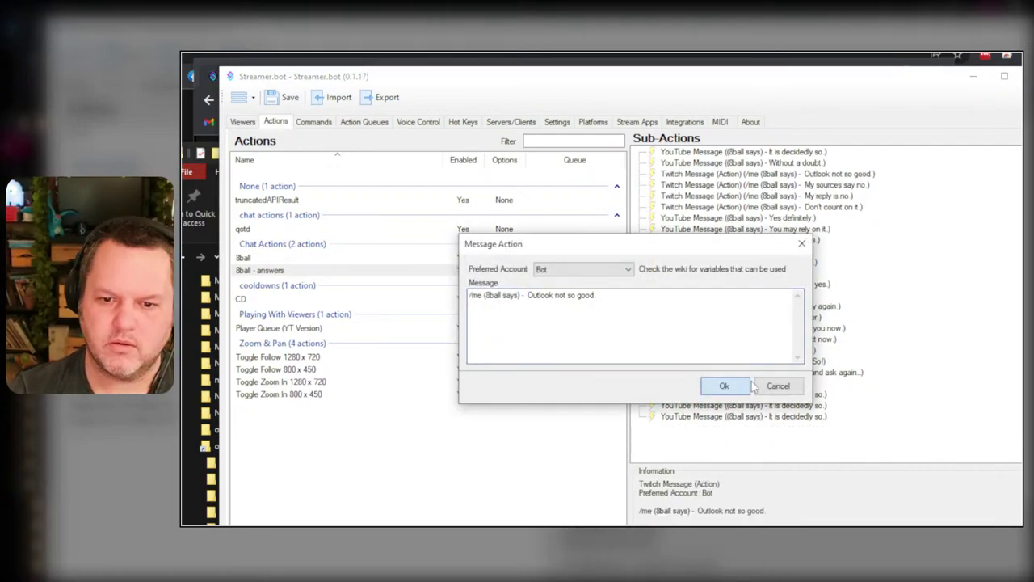
pyautogui.doubleClick(796, 394)
pyautogui.moveTo(510, 287); pyautogui.dragTo(662, 300)
pyautogui.hotkey('ctrl', 'v')
pyautogui.click(715, 378)
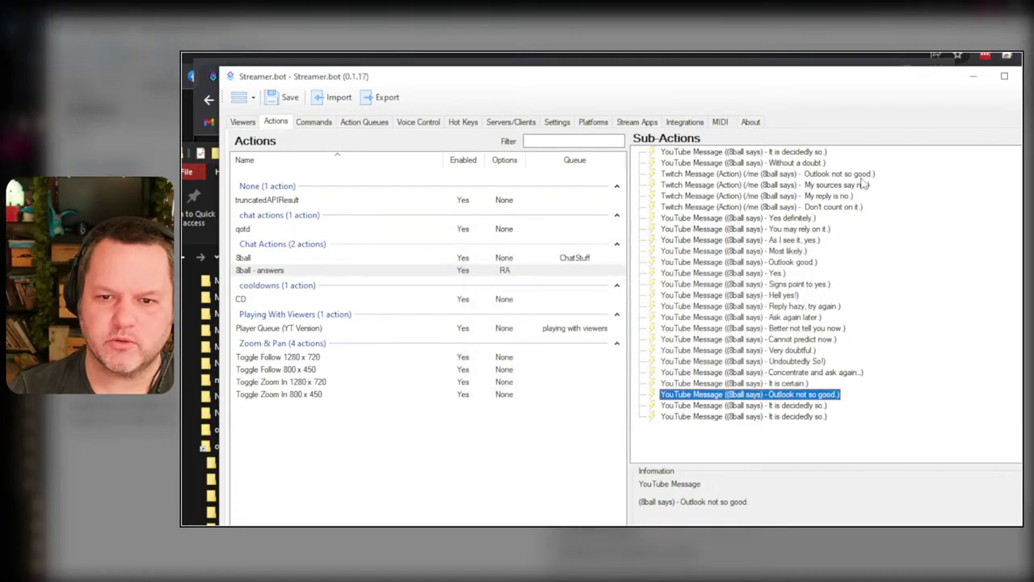
pyautogui.click(861, 175)
pyautogui.press('Delete')
# - Copy "My sources say no." from its Twitch message into the next "It is decidedly so." YouTube copy, and delete that Twitch message
pyautogui.doubleClick(861, 176)
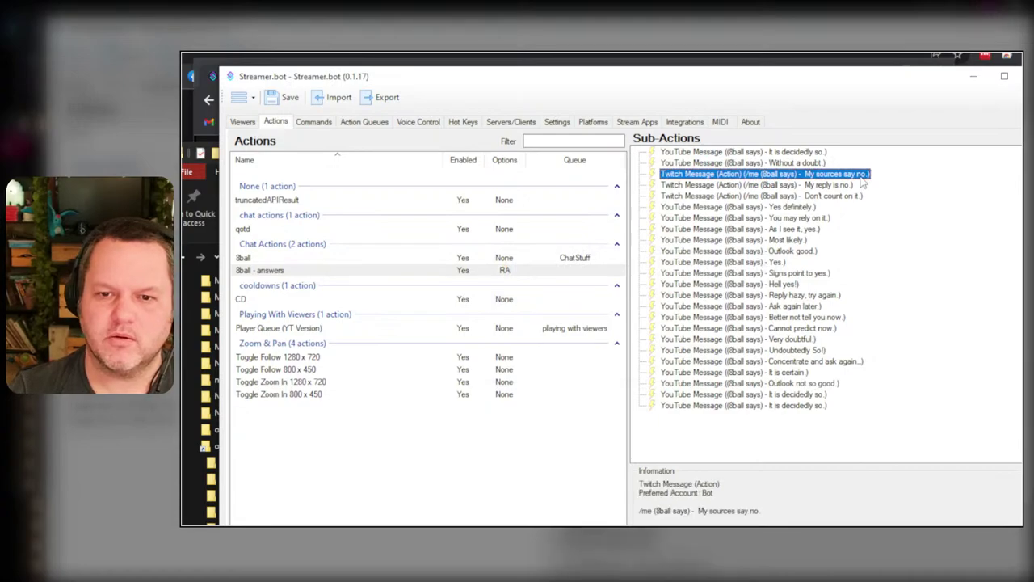
pyautogui.moveTo(529, 295); pyautogui.dragTo(687, 313)
pyautogui.hotkey('ctrl', 'c')
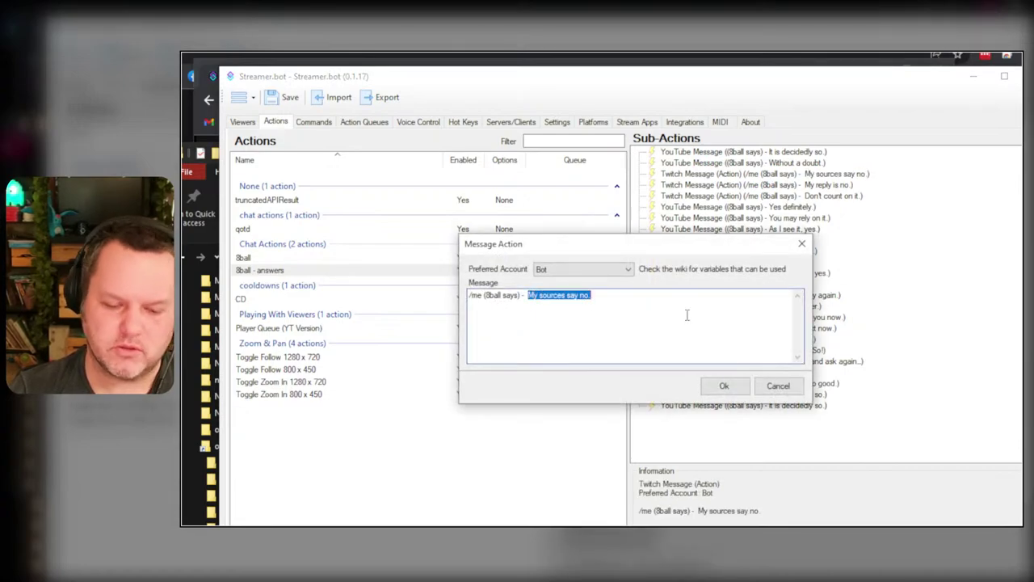
pyautogui.click(724, 386)
pyautogui.doubleClick(806, 394)
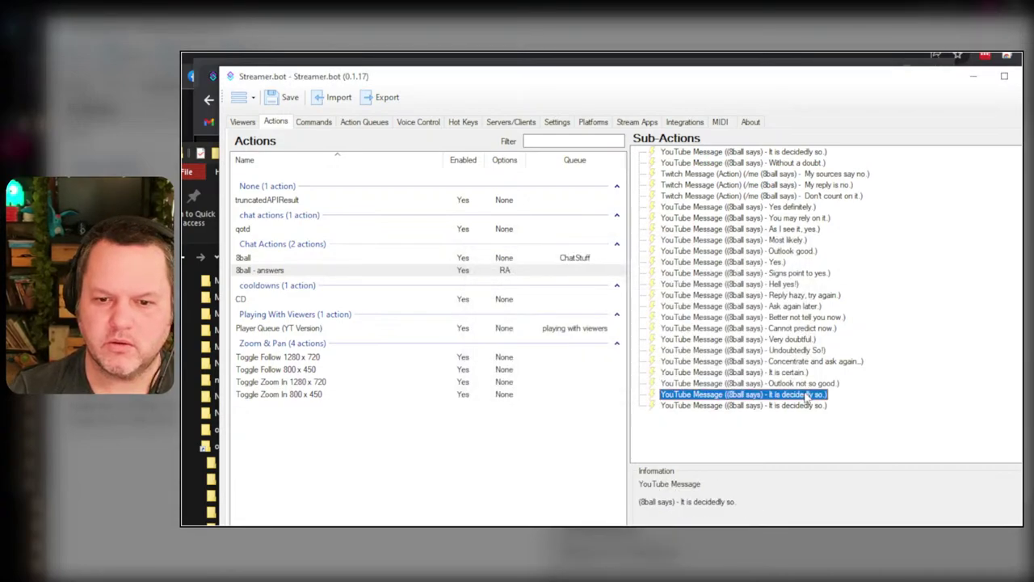
pyautogui.click(538, 317)
pyautogui.moveTo(509, 287); pyautogui.dragTo(673, 295)
pyautogui.hotkey('ctrl', 'v')
pyautogui.click(509, 291)
pyautogui.click(724, 376)
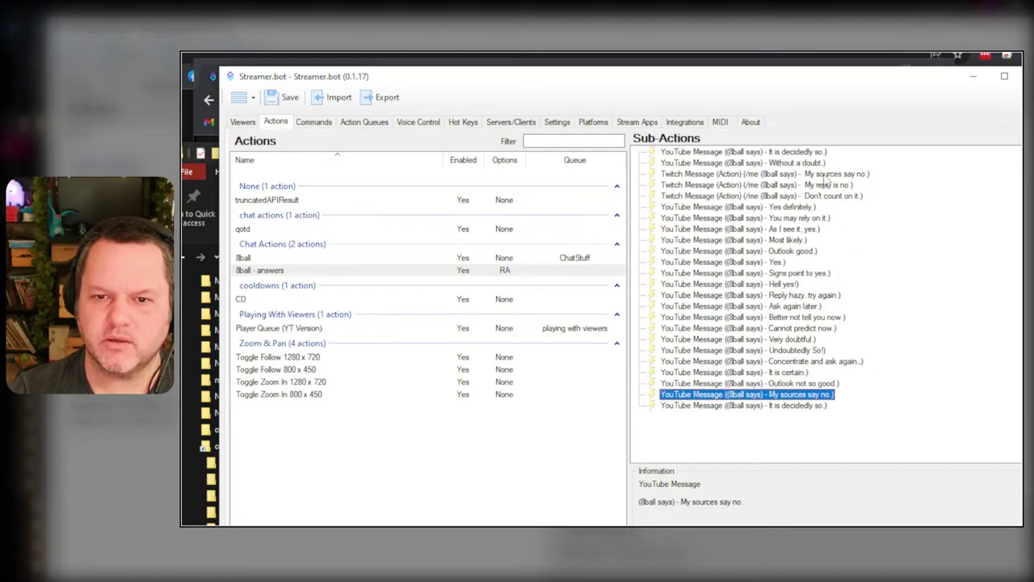
pyautogui.click(824, 176)
pyautogui.press('Delete')
pyautogui.press('Return')
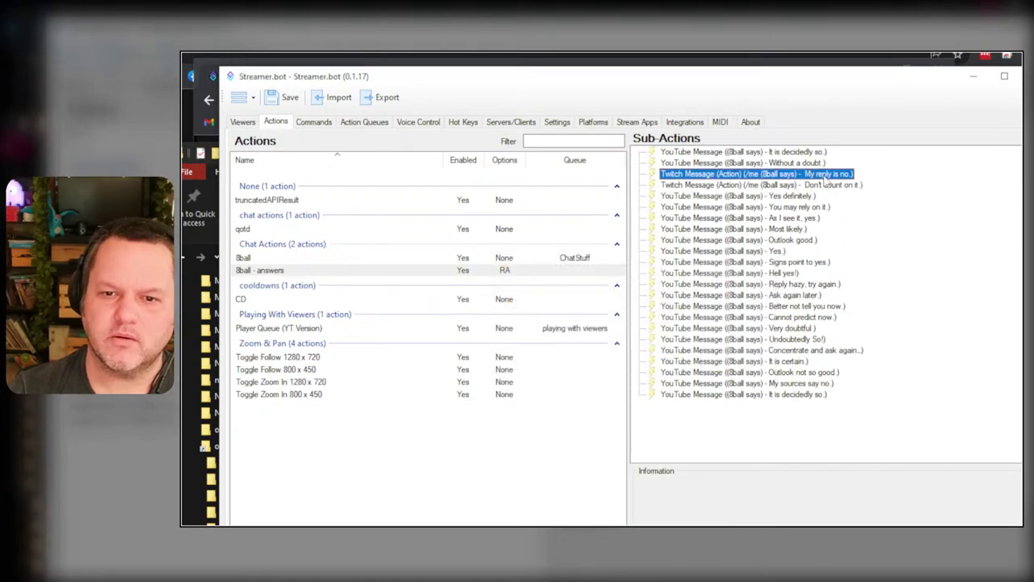
# - Copy "My reply is no." from its Twitch message into the last "It is decidedly so." YouTube copy at the end of the list
pyautogui.doubleClick(824, 176)
pyautogui.moveTo(527, 296); pyautogui.dragTo(640, 295)
pyautogui.hotkey('ctrl', 'c')
pyautogui.click(728, 388)
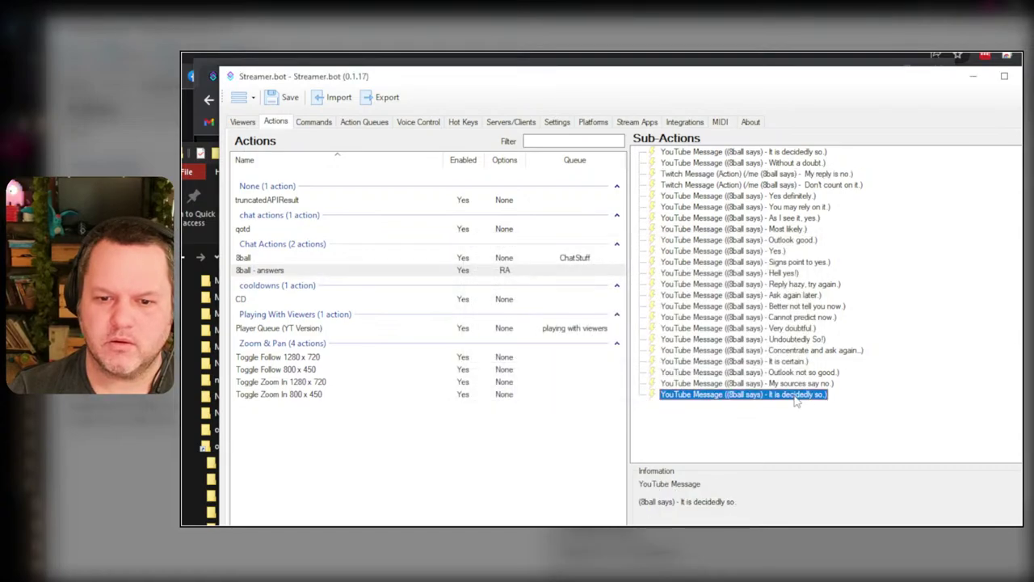
pyautogui.doubleClick(727, 394)
pyautogui.click(514, 286)
pyautogui.moveTo(514, 287); pyautogui.dragTo(678, 294)
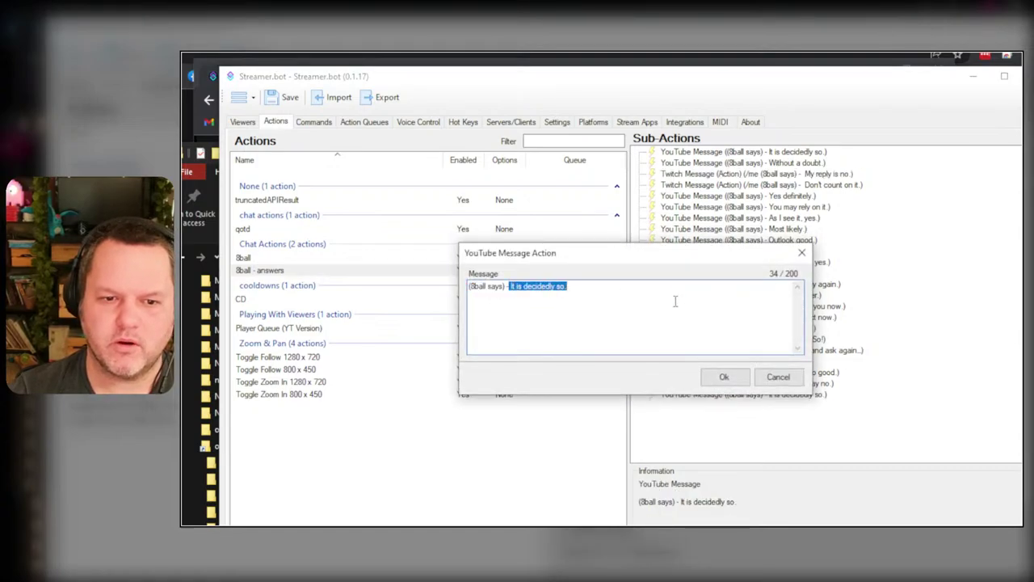
pyautogui.hotkey('ctrl', 'v')
pyautogui.click(724, 377)
# - Duplicate the "My reply is no." YouTube message at the end of the sub-action list
pyautogui.rightClick(810, 401)
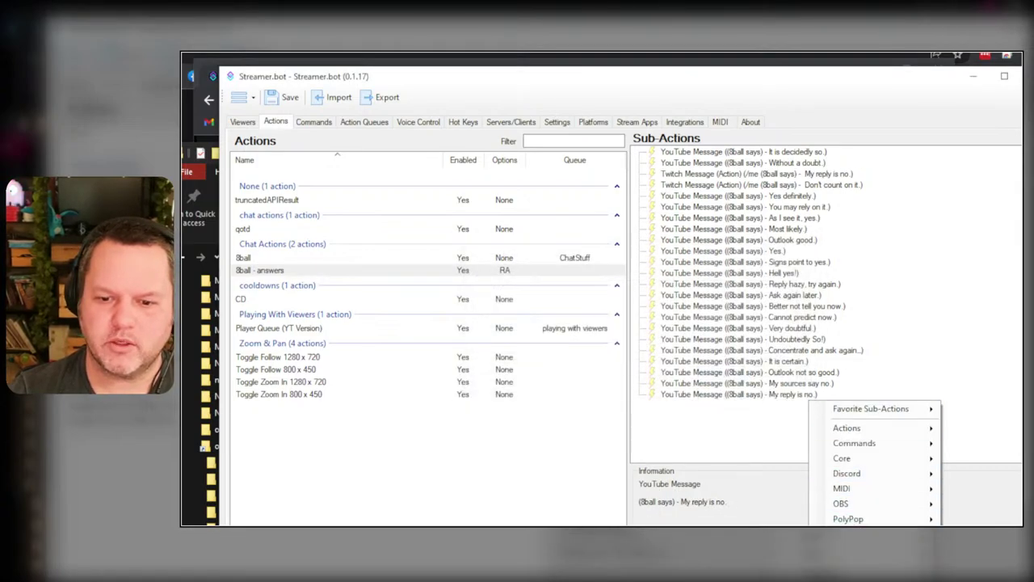
pyautogui.rightClick(774, 394)
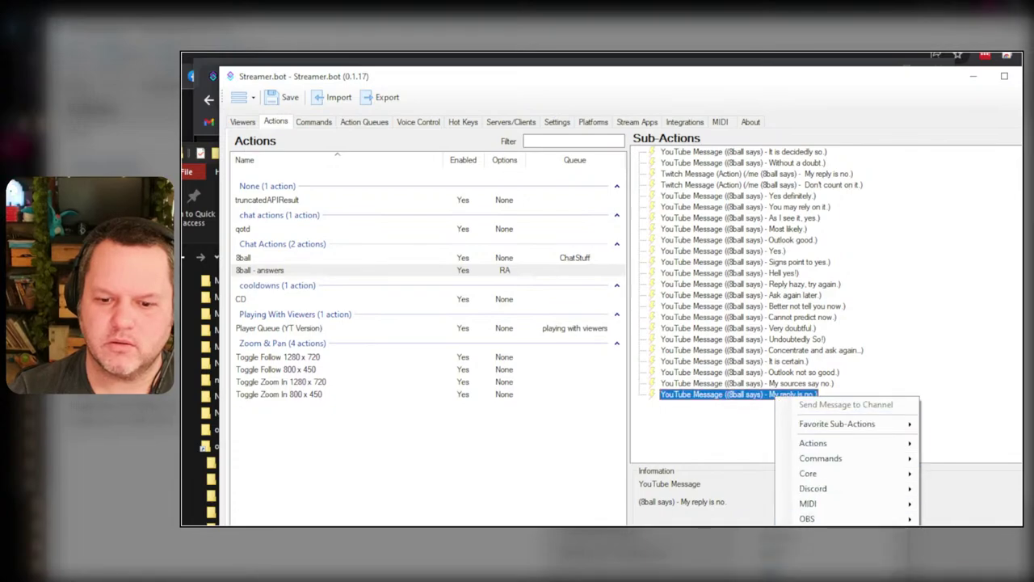
pyautogui.click(840, 517)
# - Delete the "My reply is no." Twitch message, and copy "Don't count on it." from its Twitch message into the last YouTube copy
pyautogui.click(825, 174)
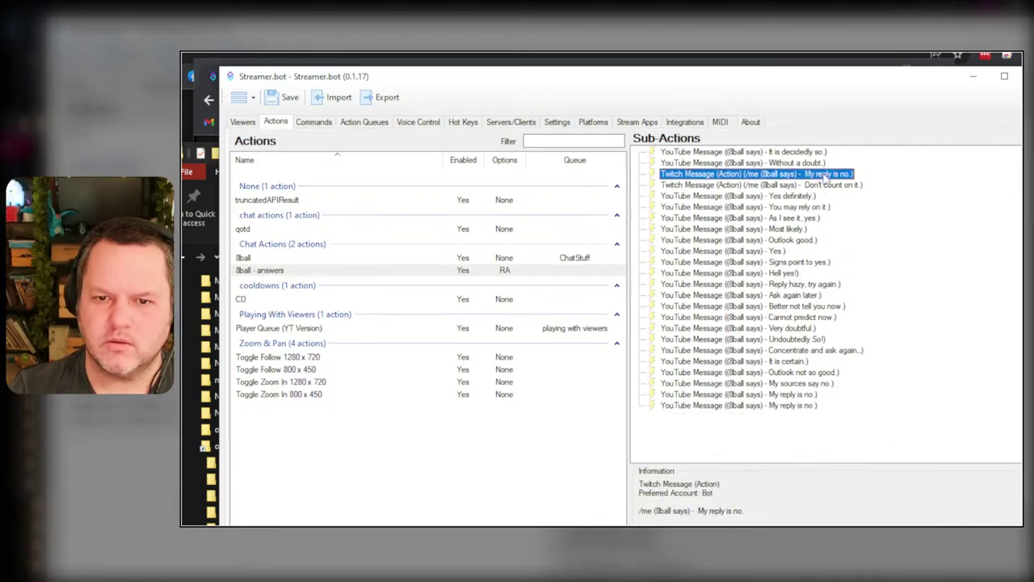
pyautogui.moveTo(825, 175); pyautogui.dragTo(617, 296)
pyautogui.doubleClick(759, 174)
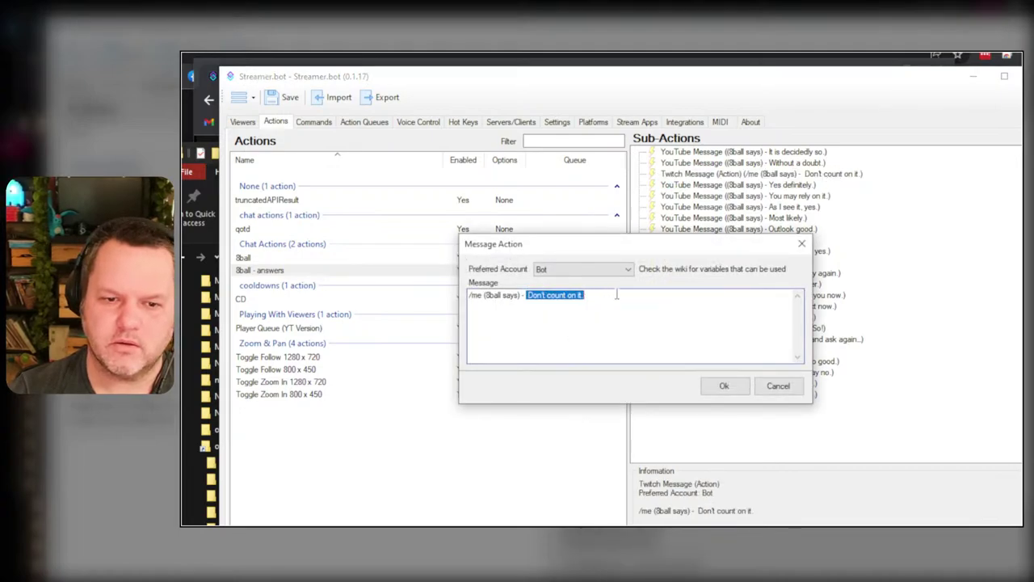
pyautogui.click(724, 385)
pyautogui.doubleClick(727, 395)
pyautogui.click(522, 288)
pyautogui.moveTo(511, 288); pyautogui.dragTo(641, 288)
pyautogui.write("Don't count on it.")
pyautogui.click(724, 377)
# - Delete the remaining "Don't count on it." Twitch message from the 8ball - answers sub-actions
pyautogui.click(829, 174)
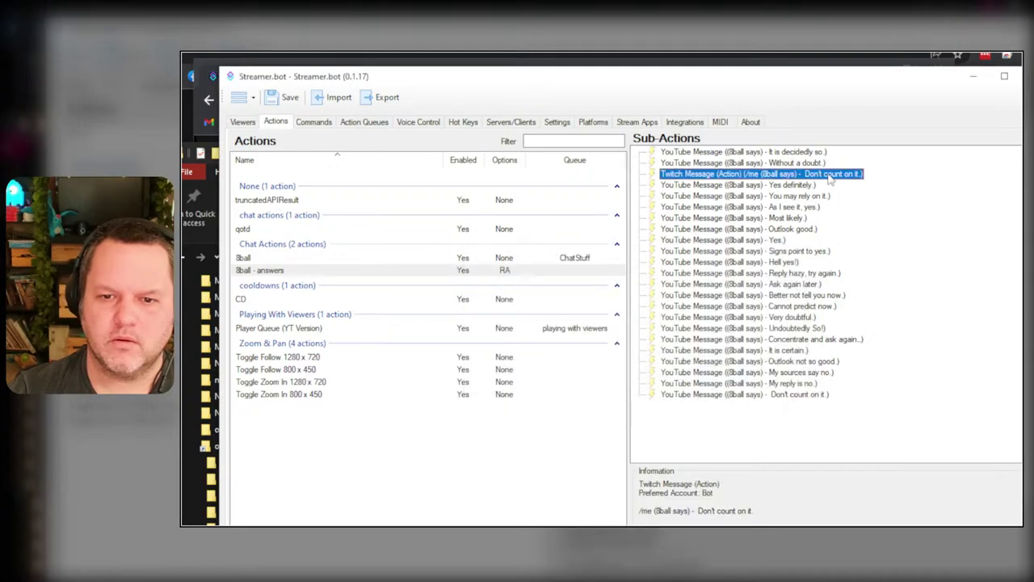
pyautogui.press('Delete')
pyautogui.press('Return')
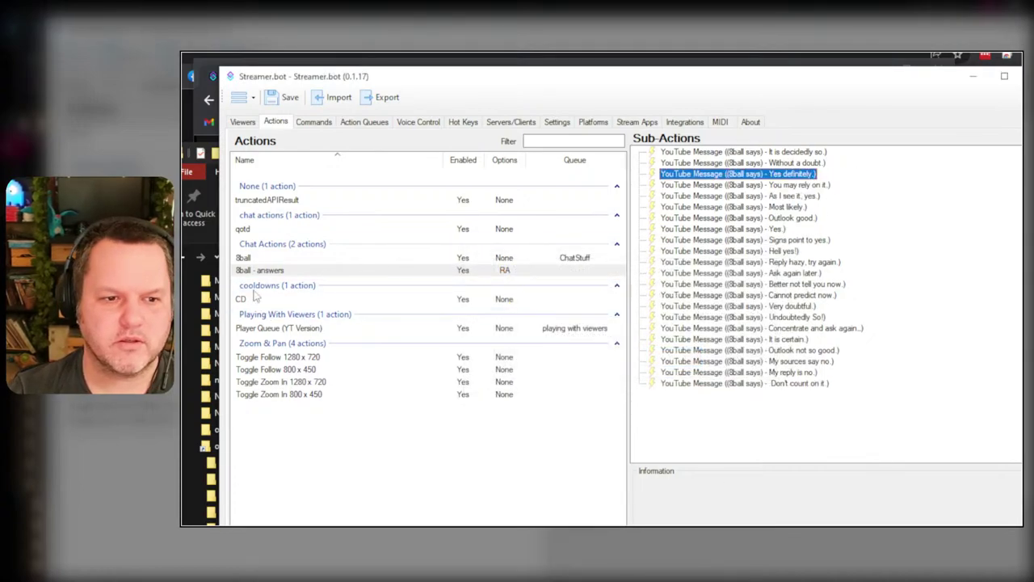
# - Review the sub-actions of 8ball and the action settings and YouTube messages of 8ball - answers
pyautogui.click(267, 259)
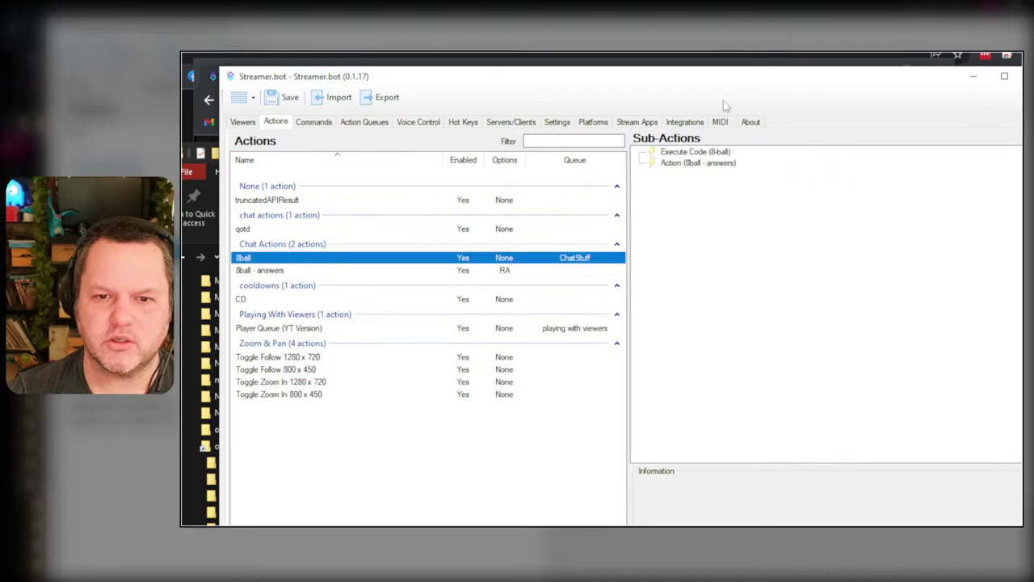
pyautogui.click(320, 273)
pyautogui.doubleClick(320, 273)
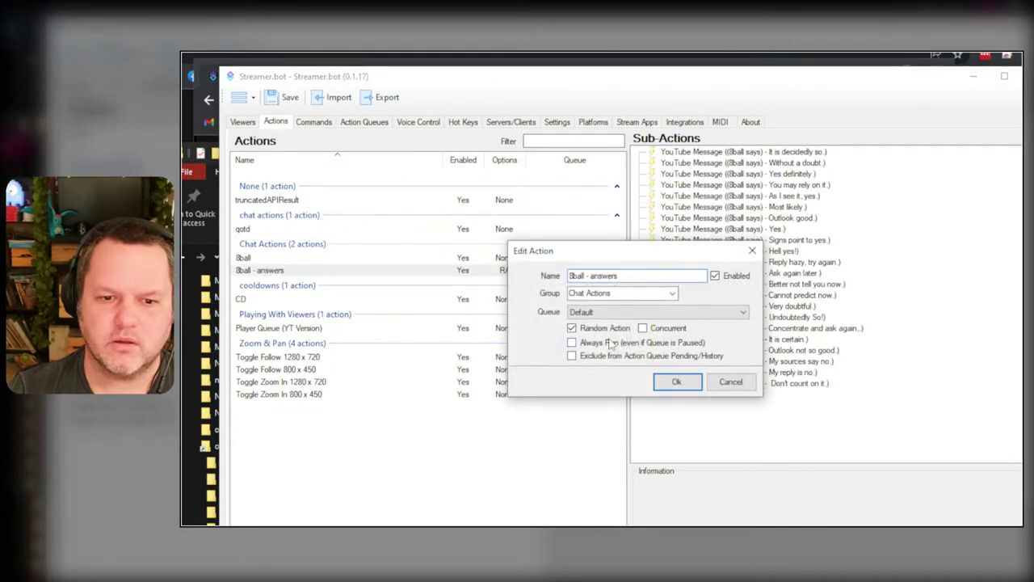
pyautogui.click(688, 381)
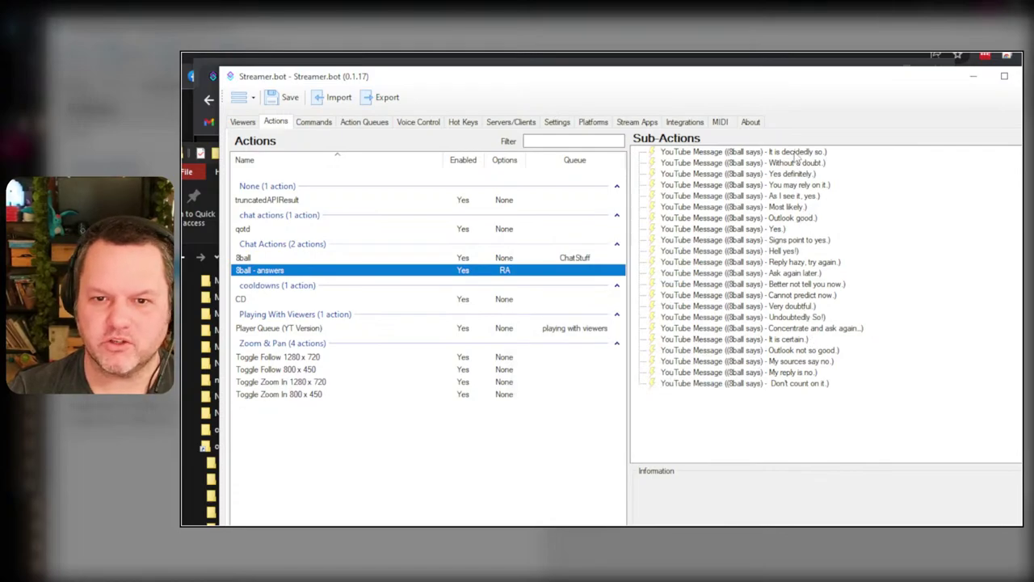
pyautogui.click(318, 258)
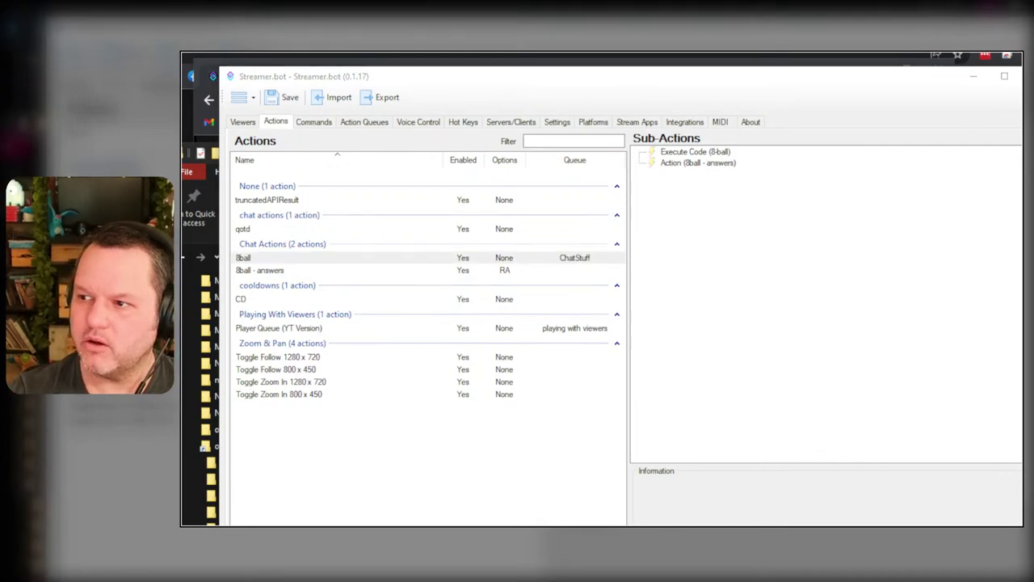